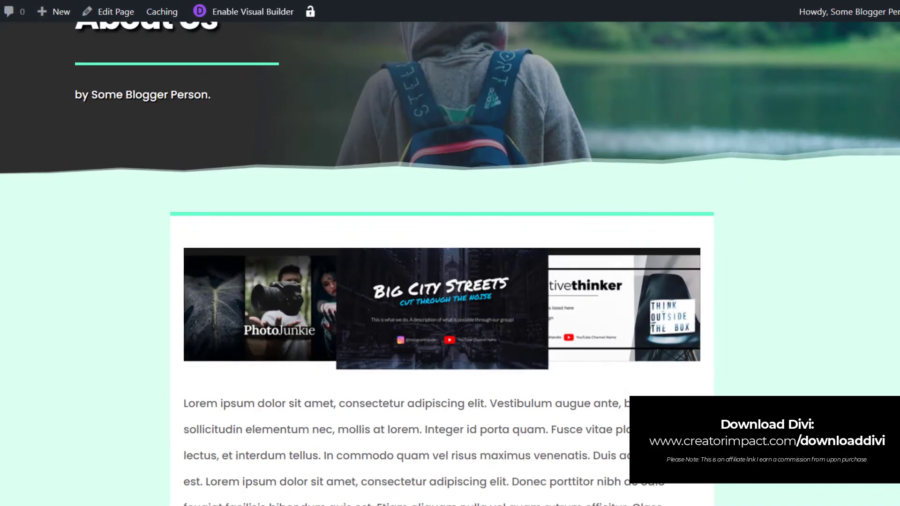
- Examine the About Us page from header to footer, including its sidebar widgets, and its content in the page editor
{"action": "scroll", "coordinate": [798, 203], "scroll_direction": "up", "scroll_amount": 3}
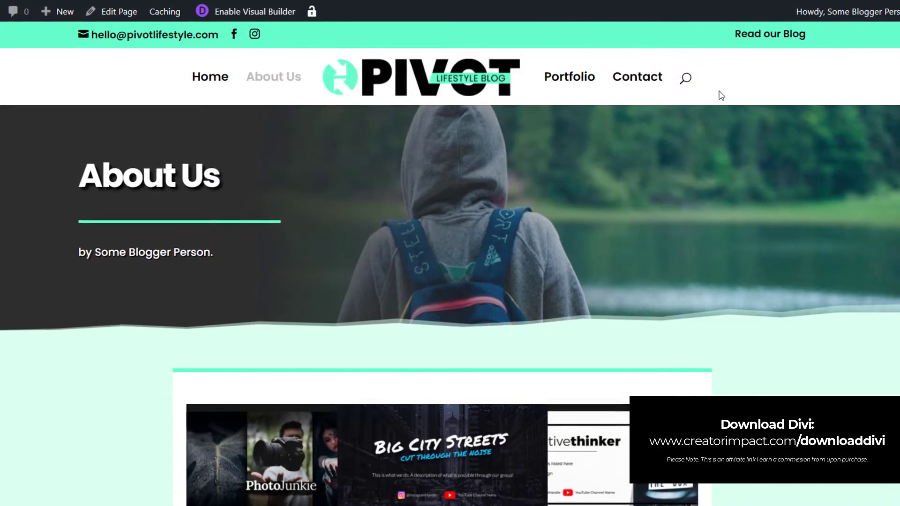
{"action": "left_click", "coordinate": [685, 81]}
{"action": "type", "text": "ab"}
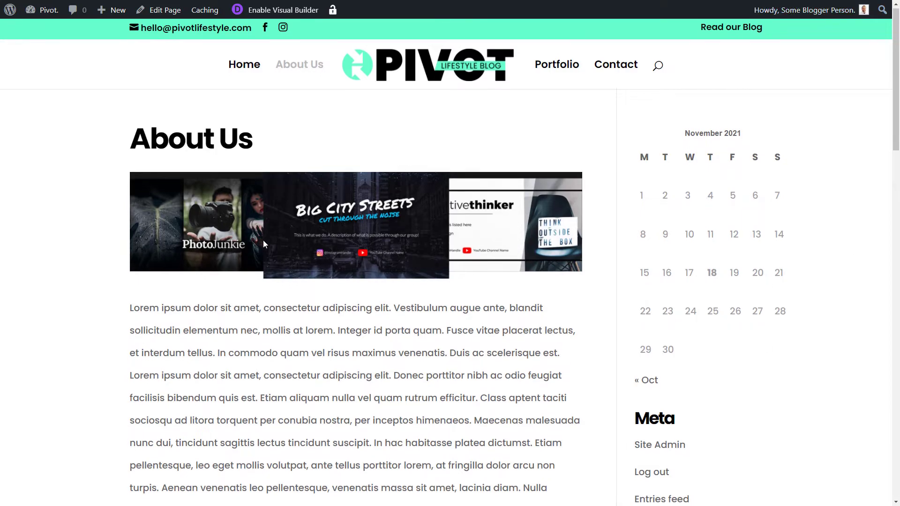
{"action": "scroll", "coordinate": [263, 240], "scroll_direction": "down", "scroll_amount": 15}
{"action": "scroll", "coordinate": [265, 244], "scroll_direction": "down", "scroll_amount": 5}
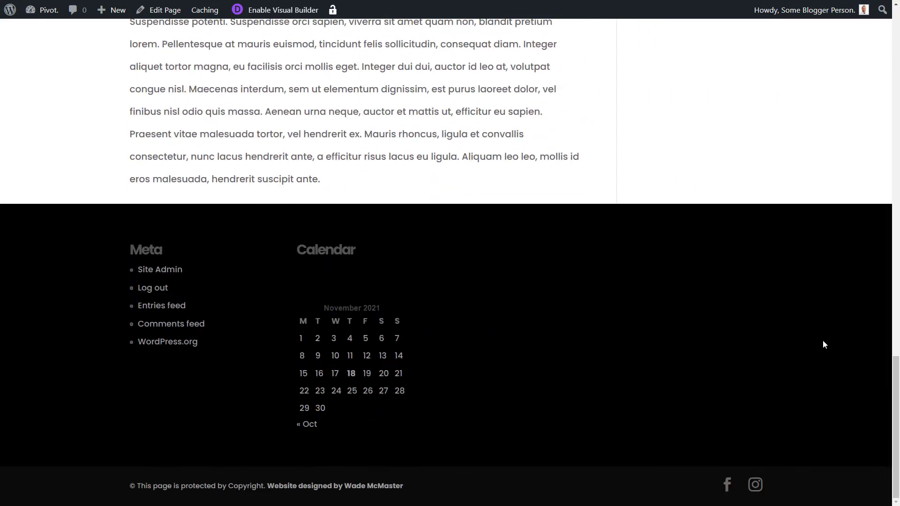
{"action": "left_click_drag", "start_coordinate": [895, 364], "coordinate": [877, 4]}
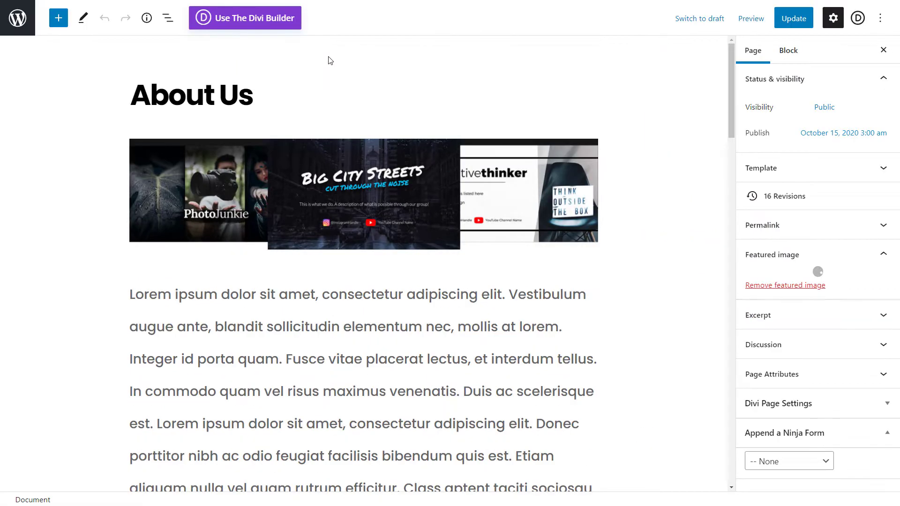
{"action": "left_click_drag", "start_coordinate": [730, 77], "coordinate": [711, 4]}
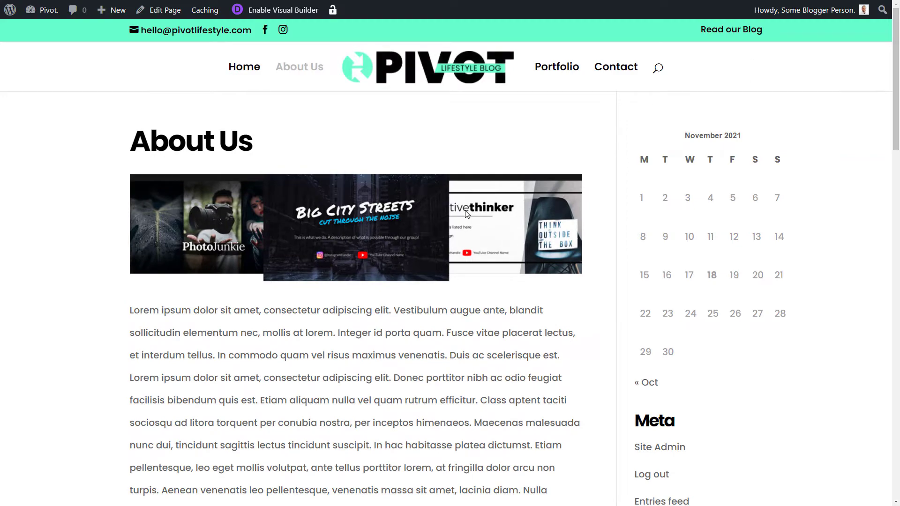
{"action": "scroll", "coordinate": [203, 294], "scroll_direction": "down", "scroll_amount": 7}
{"action": "scroll", "coordinate": [212, 367], "scroll_direction": "up", "scroll_amount": 7}
{"action": "scroll", "coordinate": [665, 242], "scroll_direction": "down", "scroll_amount": 8}
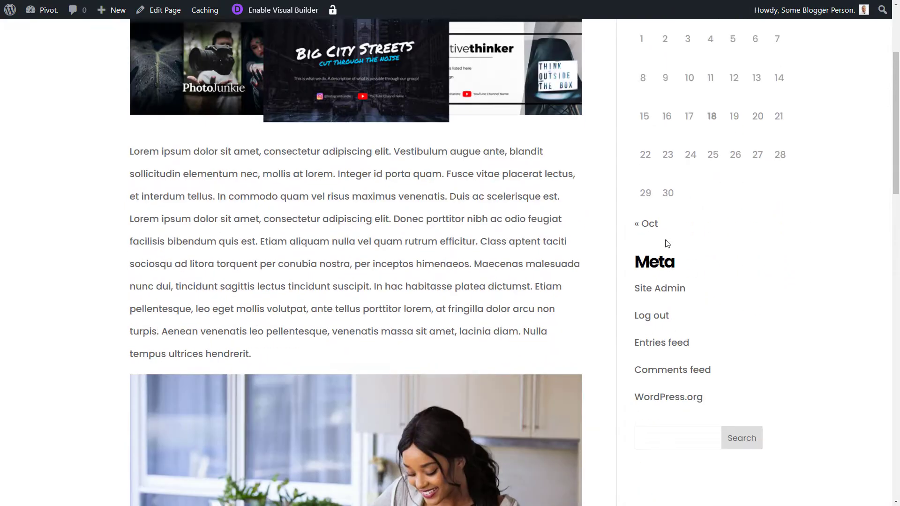
{"action": "scroll", "coordinate": [571, 256], "scroll_direction": "up", "scroll_amount": 8}
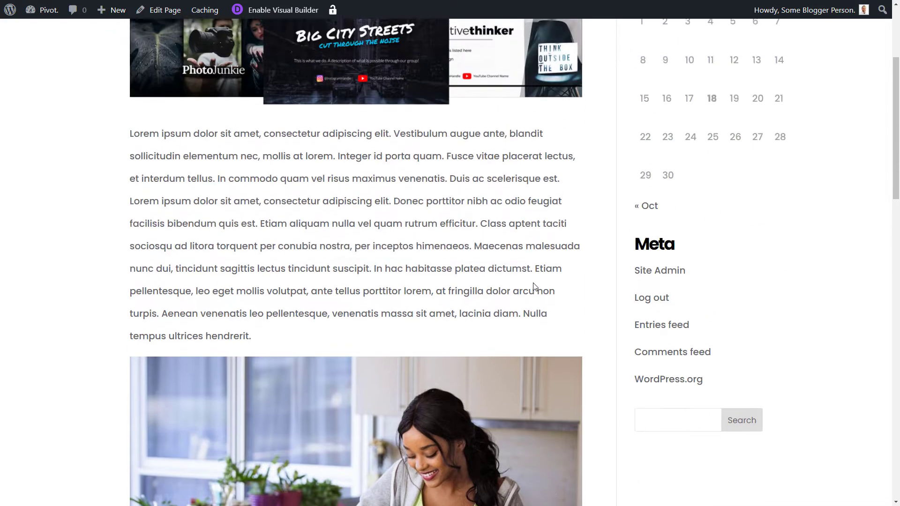
- Go to the site's WordPress dashboard and open the Divi Theme Builder
{"action": "mouse_move", "coordinate": [42, 9]}
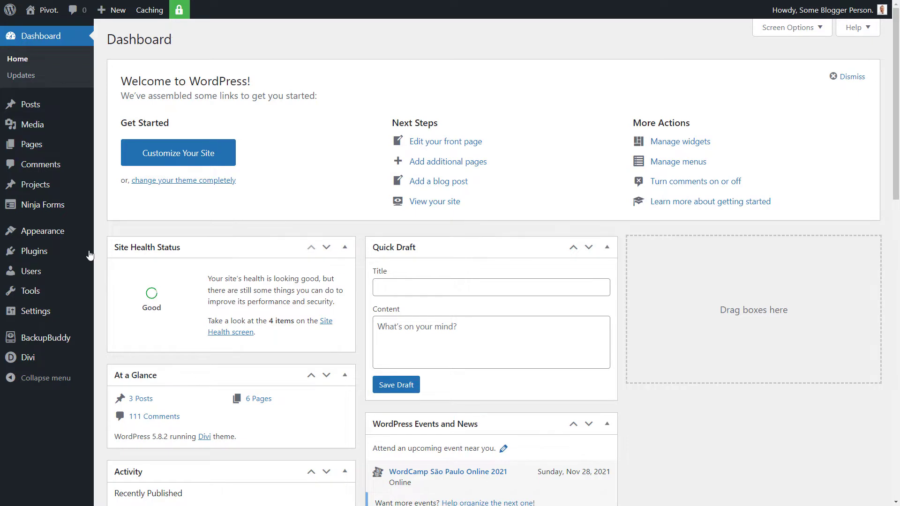
{"action": "mouse_move", "coordinate": [104, 267]}
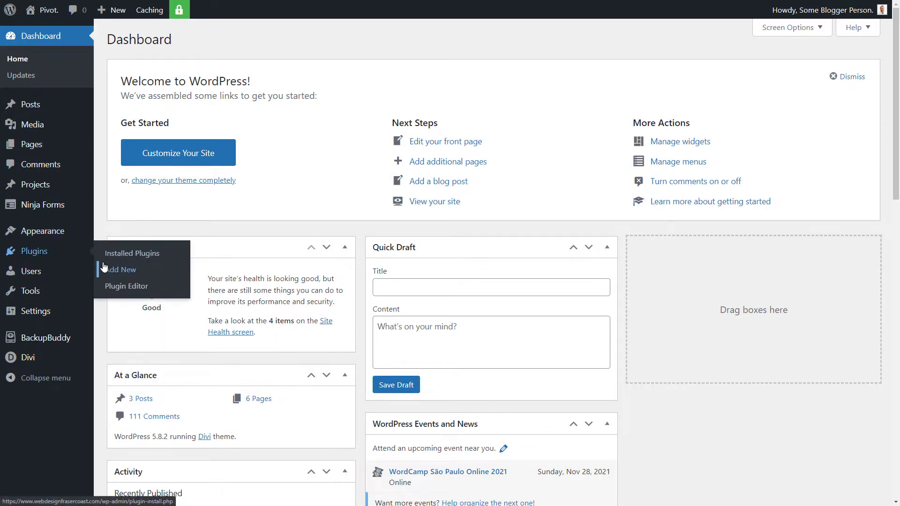
{"action": "mouse_move", "coordinate": [55, 359]}
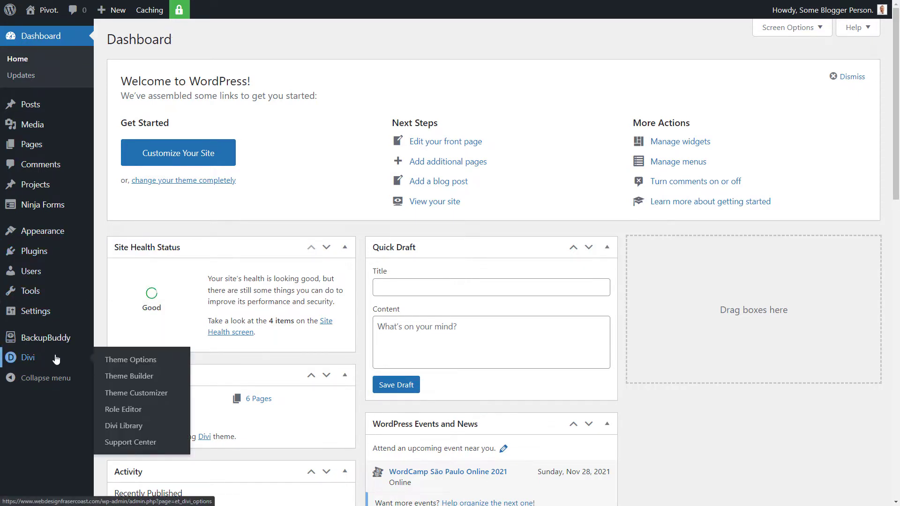
{"action": "left_click", "coordinate": [133, 383]}
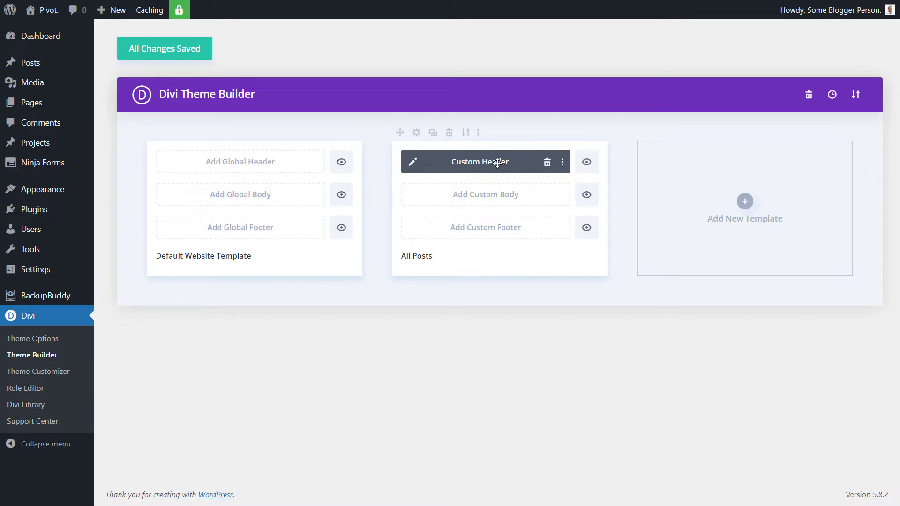
- Start a new Theme Builder template used on All Pages and exclude the Homepage from it
{"action": "left_click", "coordinate": [751, 202]}
{"action": "mouse_move", "coordinate": [752, 185]}
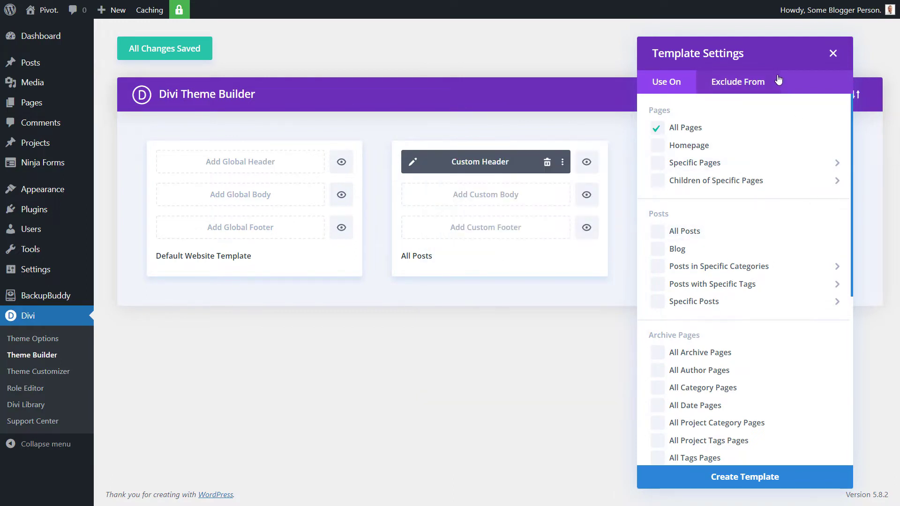
{"action": "left_click", "coordinate": [665, 233]}
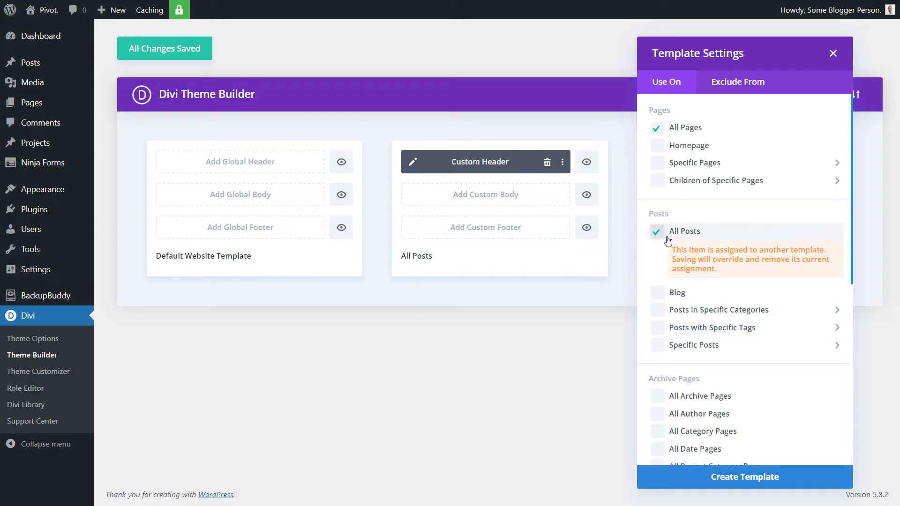
{"action": "left_click", "coordinate": [659, 233]}
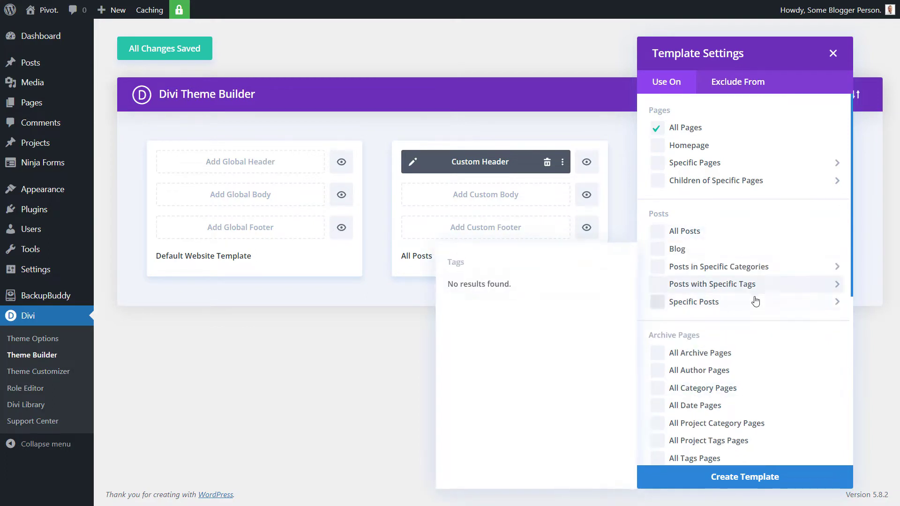
{"action": "scroll", "coordinate": [755, 301], "scroll_direction": "down", "scroll_amount": 7}
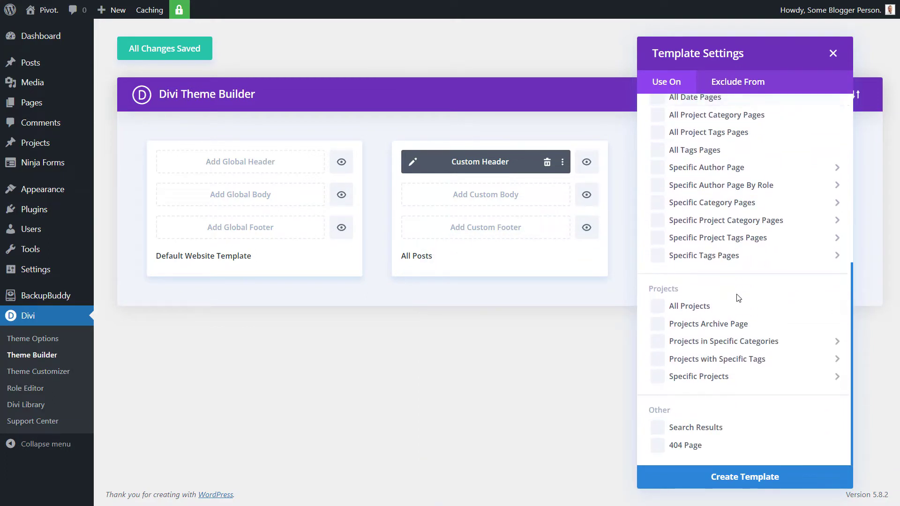
{"action": "scroll", "coordinate": [705, 401], "scroll_direction": "up", "scroll_amount": 7}
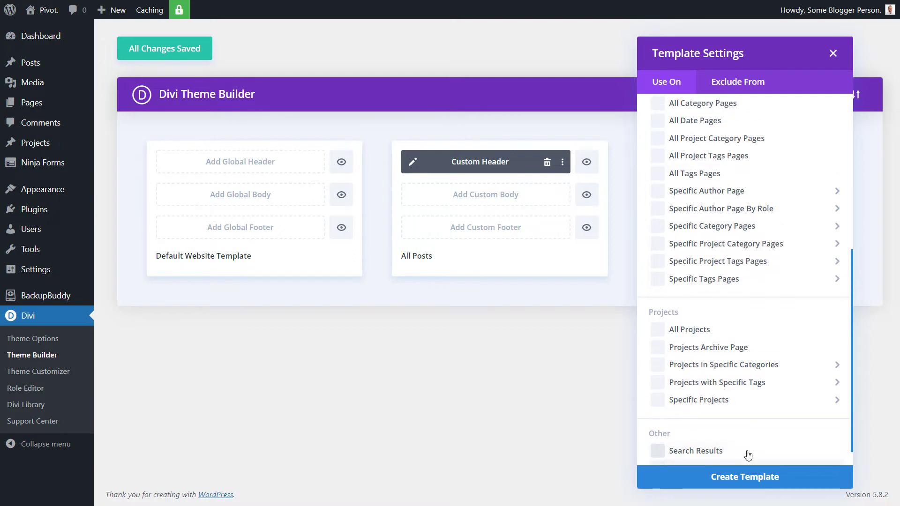
{"action": "left_click", "coordinate": [722, 85]}
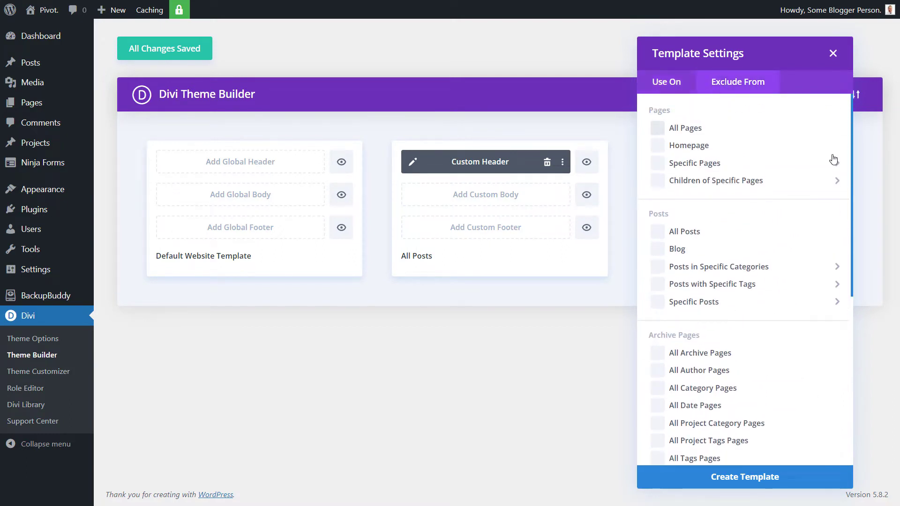
{"action": "left_click", "coordinate": [653, 146]}
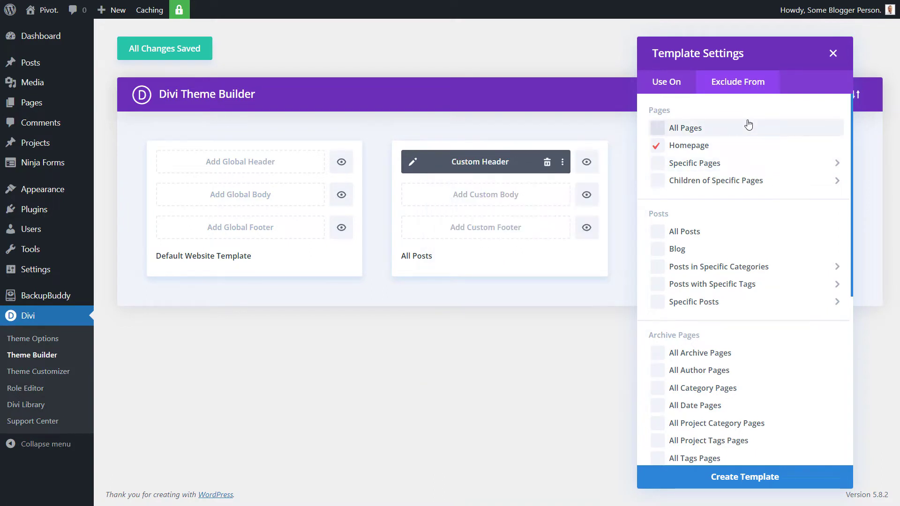
- Also use the new template on All Projects and create the template
{"action": "left_click", "coordinate": [678, 82]}
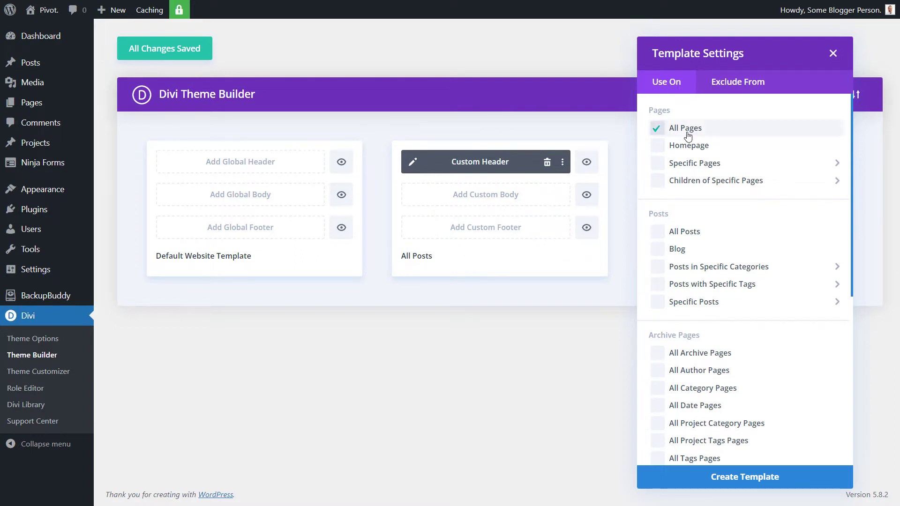
{"action": "scroll", "coordinate": [698, 234], "scroll_direction": "down", "scroll_amount": 6}
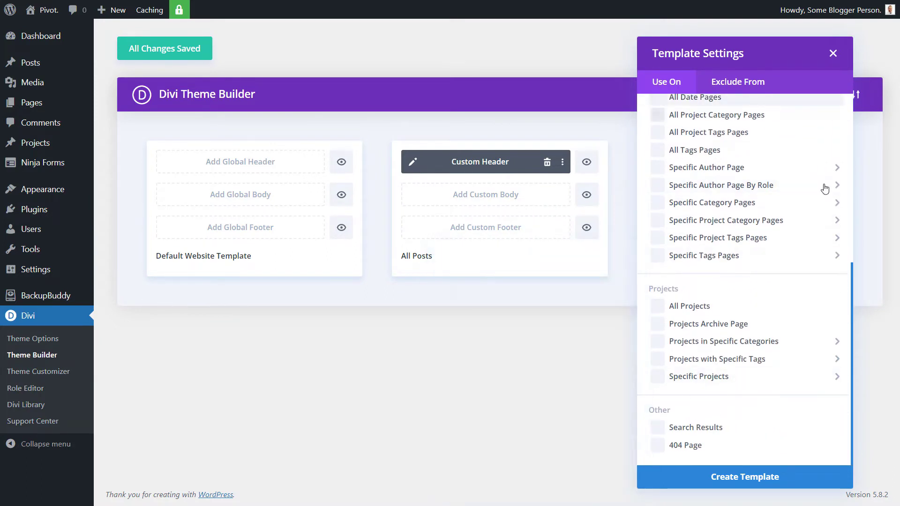
{"action": "left_click", "coordinate": [657, 306]}
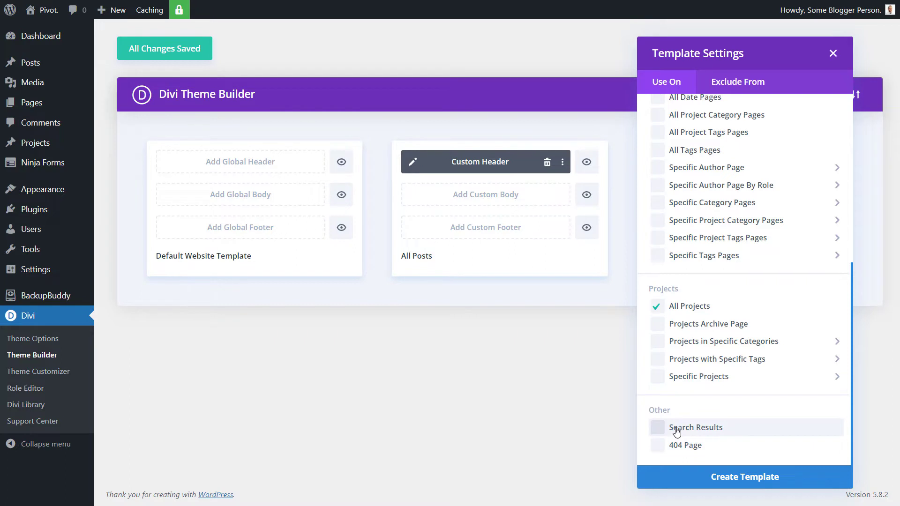
{"action": "scroll", "coordinate": [674, 425], "scroll_direction": "up", "scroll_amount": 6}
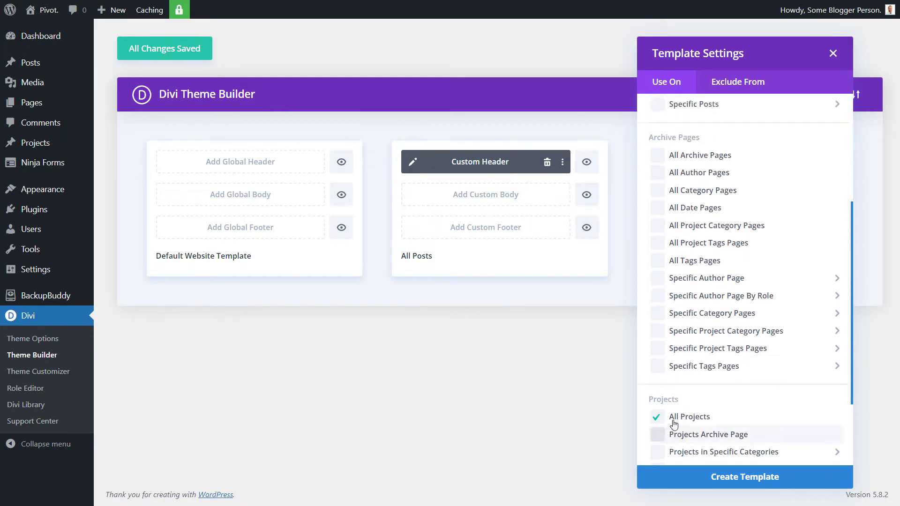
{"action": "scroll", "coordinate": [669, 419], "scroll_direction": "up", "scroll_amount": 1}
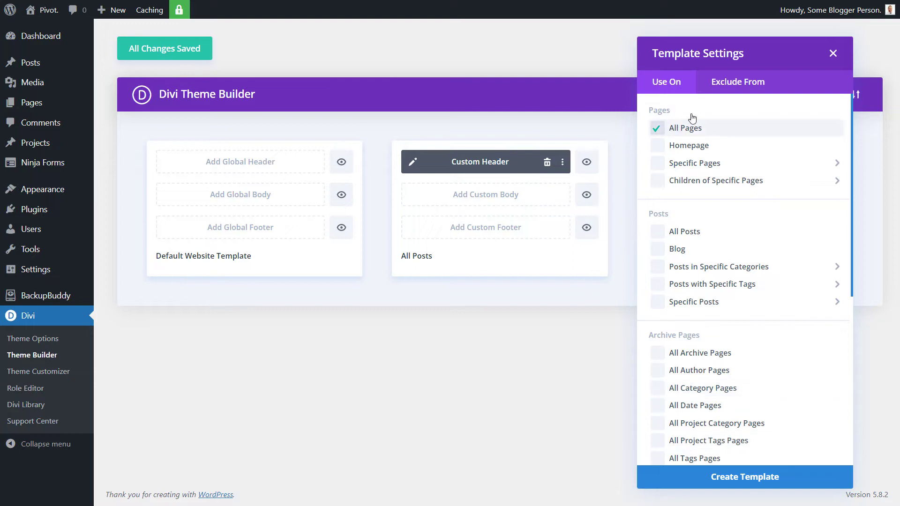
{"action": "left_click", "coordinate": [725, 89]}
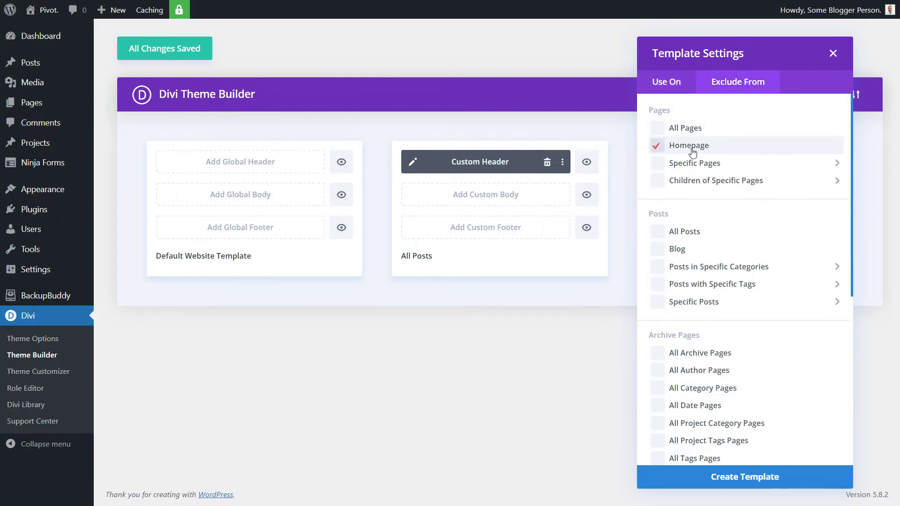
{"action": "left_click", "coordinate": [771, 478]}
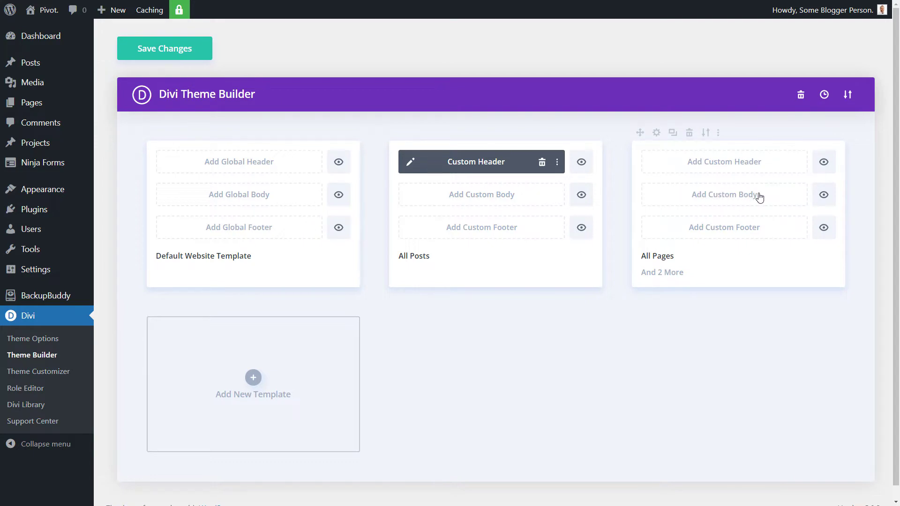
- Build a custom body for the All Pages template and insert a single-column row in its empty section
{"action": "left_click", "coordinate": [759, 197]}
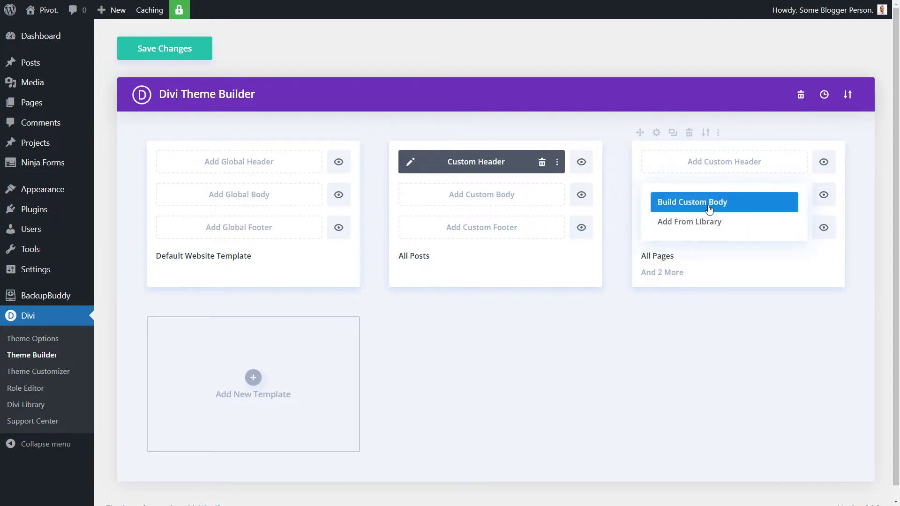
{"action": "left_click", "coordinate": [707, 204]}
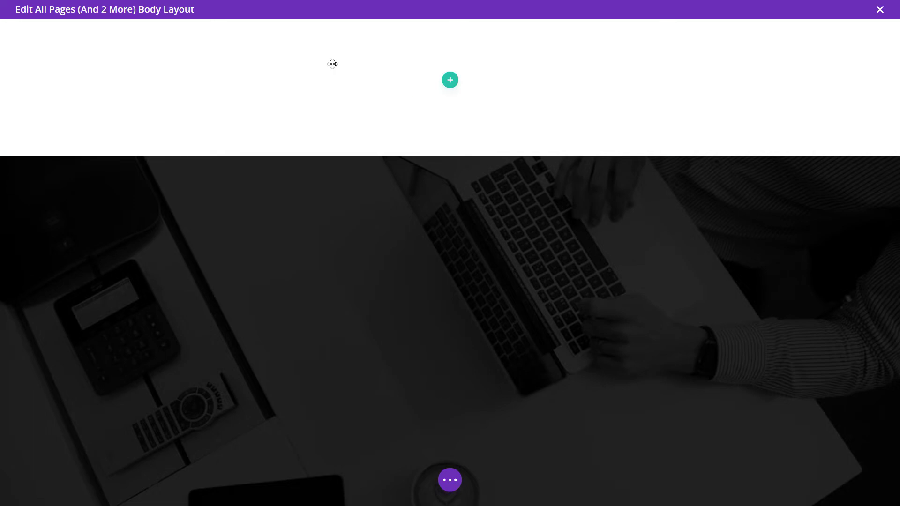
{"action": "left_click", "coordinate": [449, 80]}
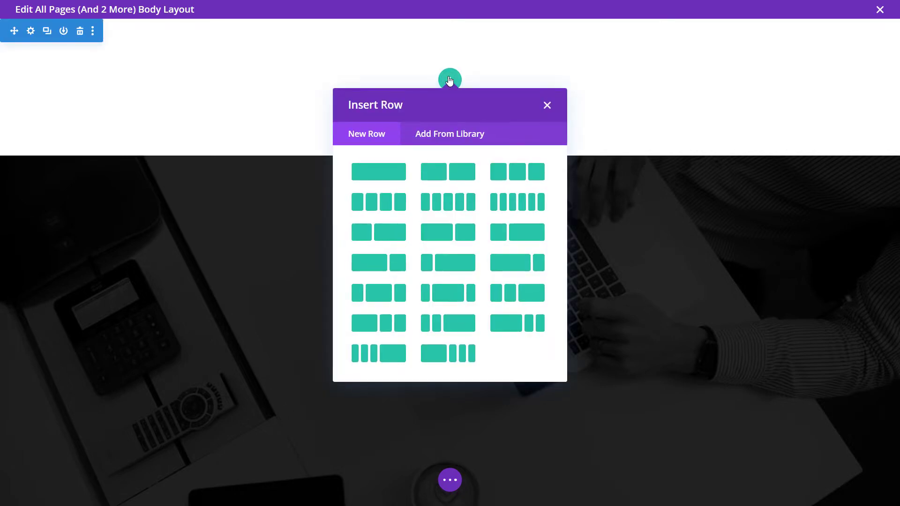
{"action": "left_click", "coordinate": [387, 173]}
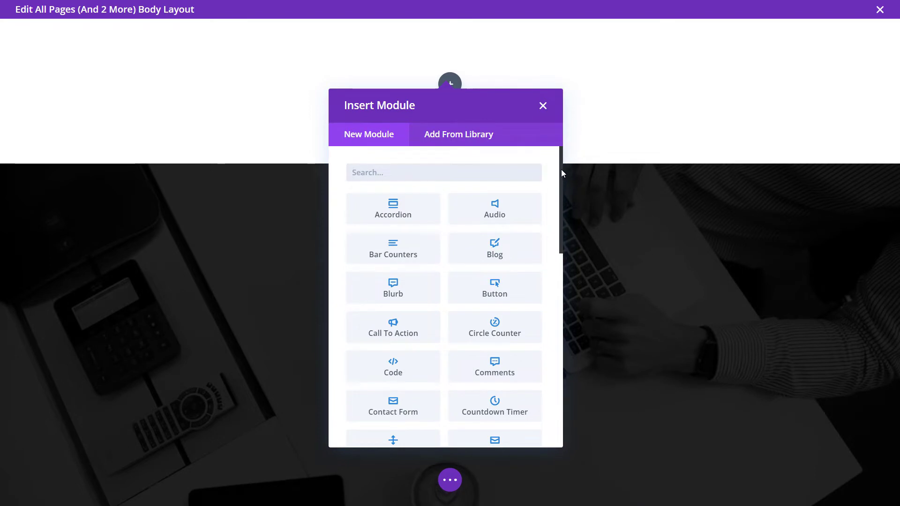
- Add a Post Title module to the row, review its Elements options and save the module with its default settings
{"action": "left_click_drag", "start_coordinate": [561, 170], "coordinate": [572, 374]}
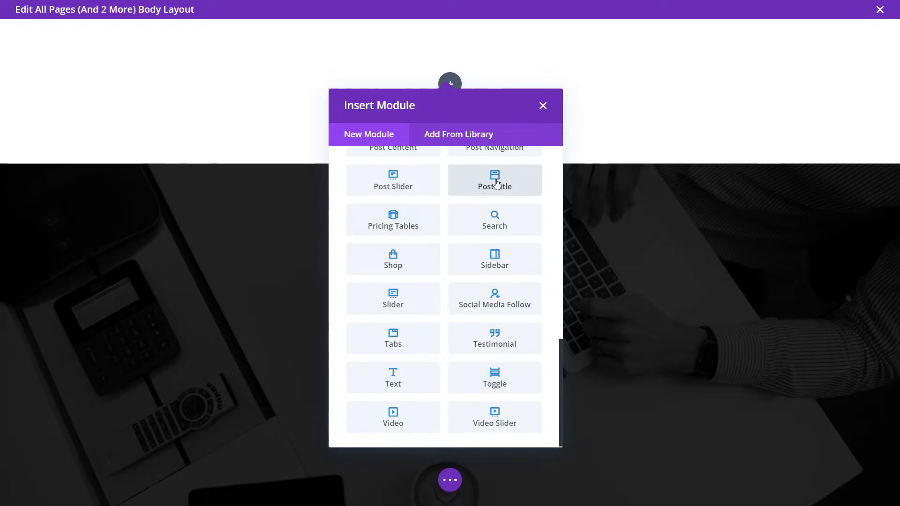
{"action": "left_click", "coordinate": [496, 184]}
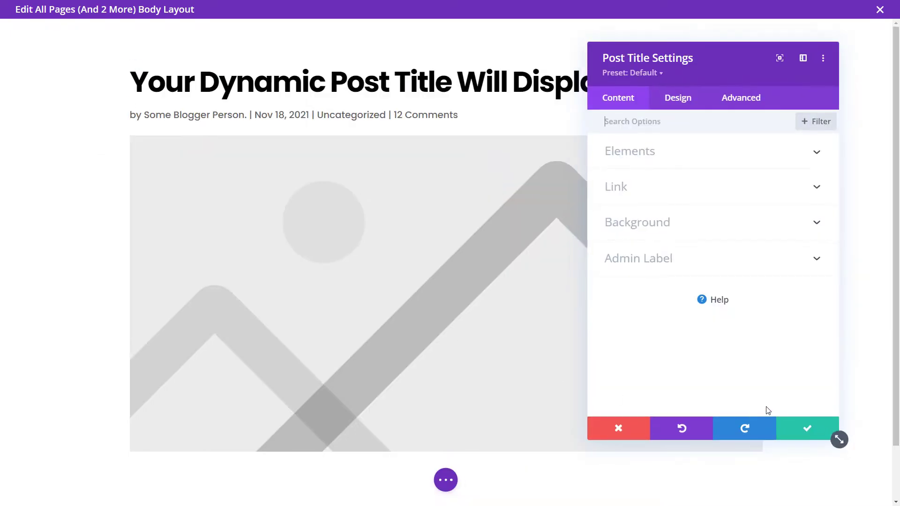
{"action": "left_click_drag", "start_coordinate": [690, 65], "coordinate": [772, 74]}
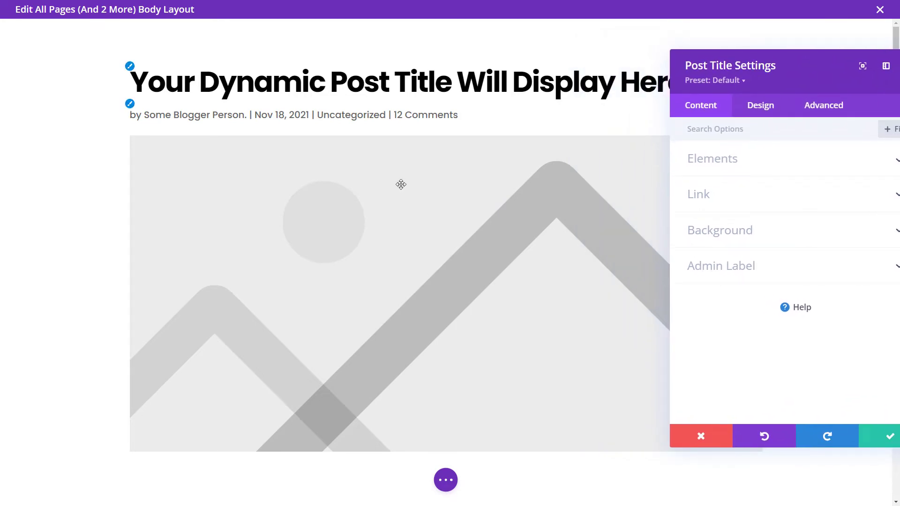
{"action": "left_click", "coordinate": [718, 161]}
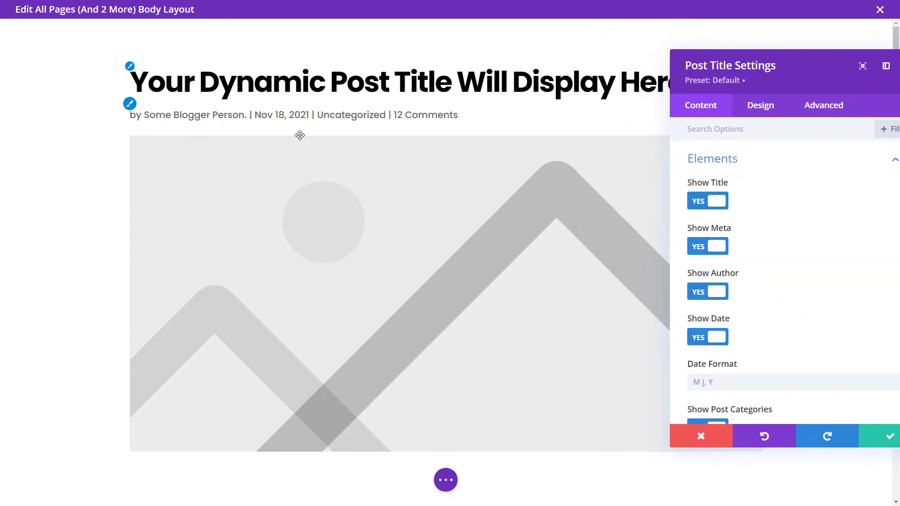
{"action": "left_click", "coordinate": [878, 438]}
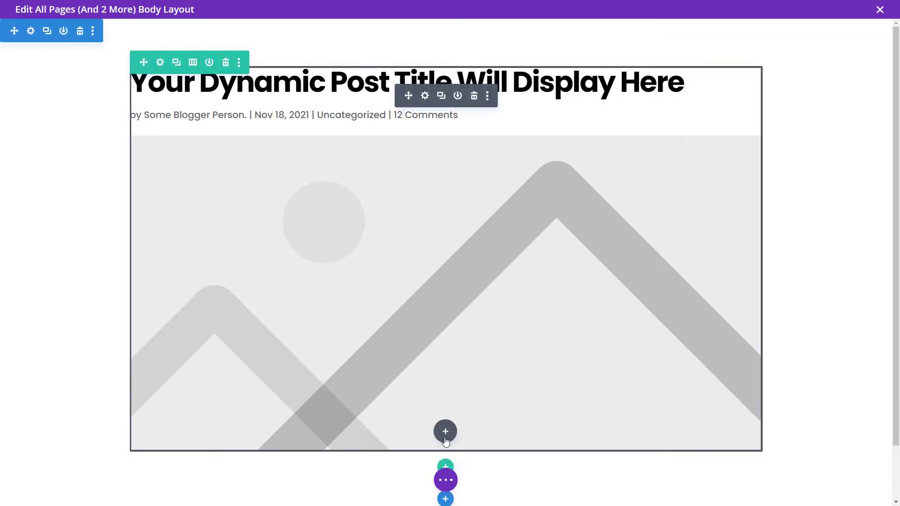
- Add a Post Content module below the Post Title module and look over its placeholder content
{"action": "left_click", "coordinate": [445, 432]}
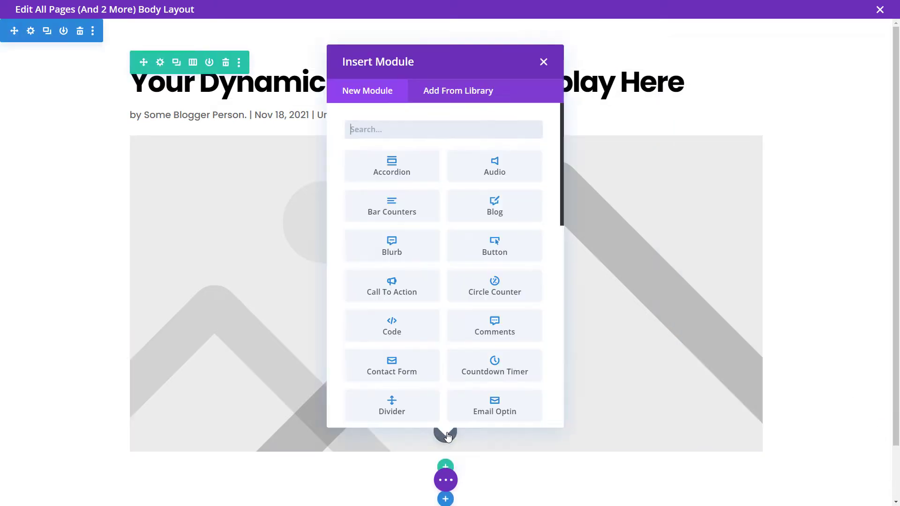
{"action": "left_click_drag", "start_coordinate": [561, 179], "coordinate": [554, 361]}
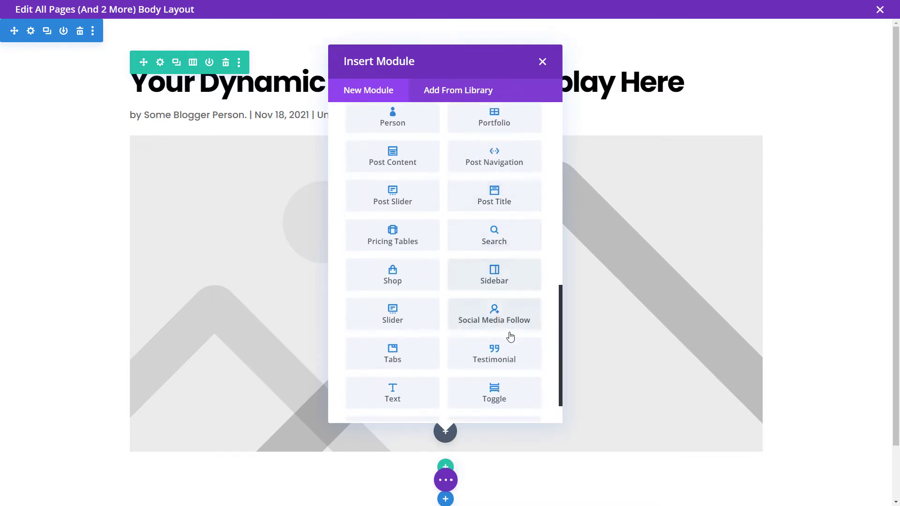
{"action": "left_click", "coordinate": [401, 160]}
{"action": "scroll", "coordinate": [454, 260], "scroll_direction": "down", "scroll_amount": 13}
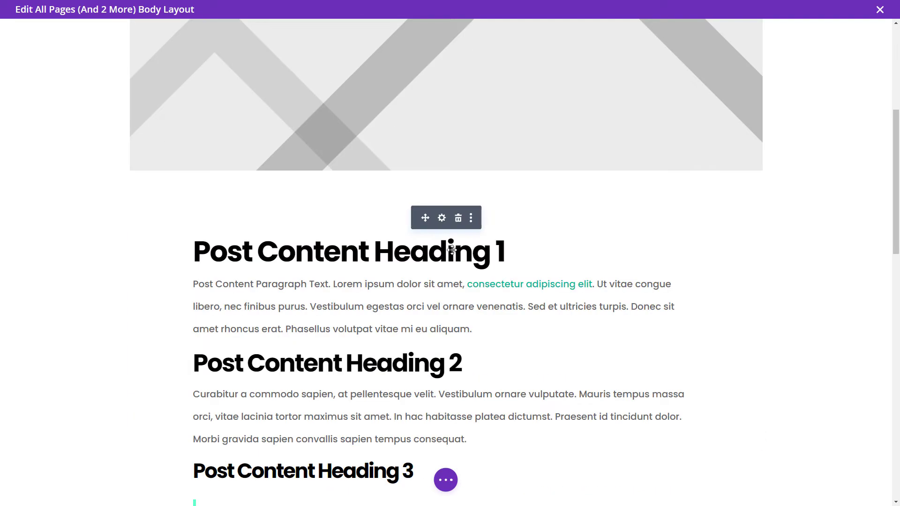
{"action": "scroll", "coordinate": [403, 301], "scroll_direction": "up", "scroll_amount": 13}
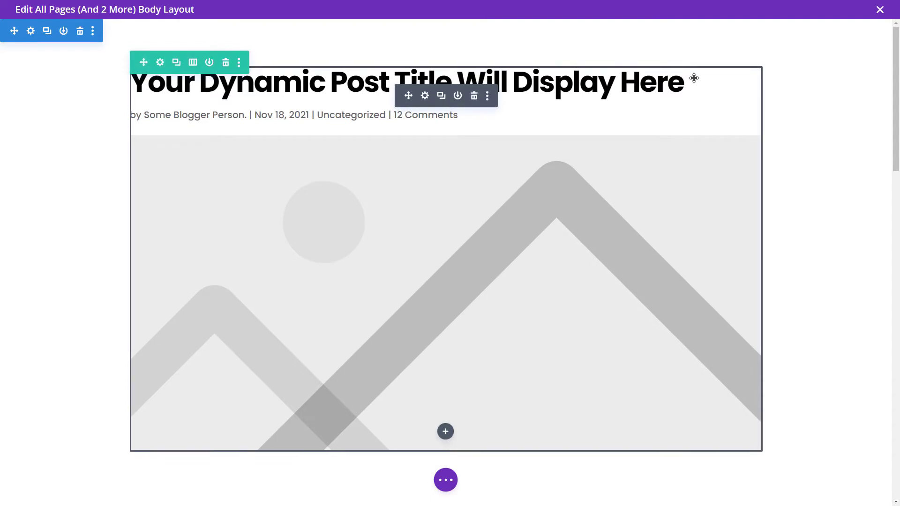
- Save the body layout, close its editor and save the Theme Builder changes
{"action": "left_click", "coordinate": [446, 480]}
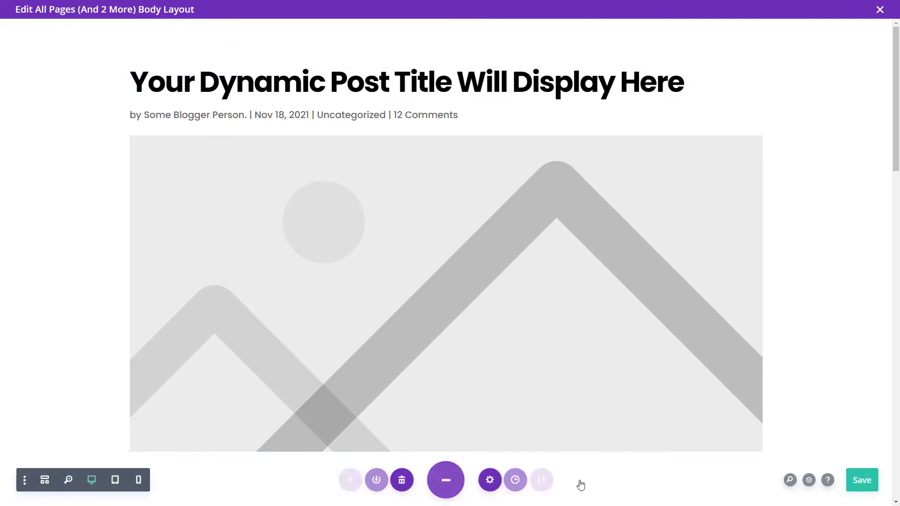
{"action": "left_click", "coordinate": [860, 480]}
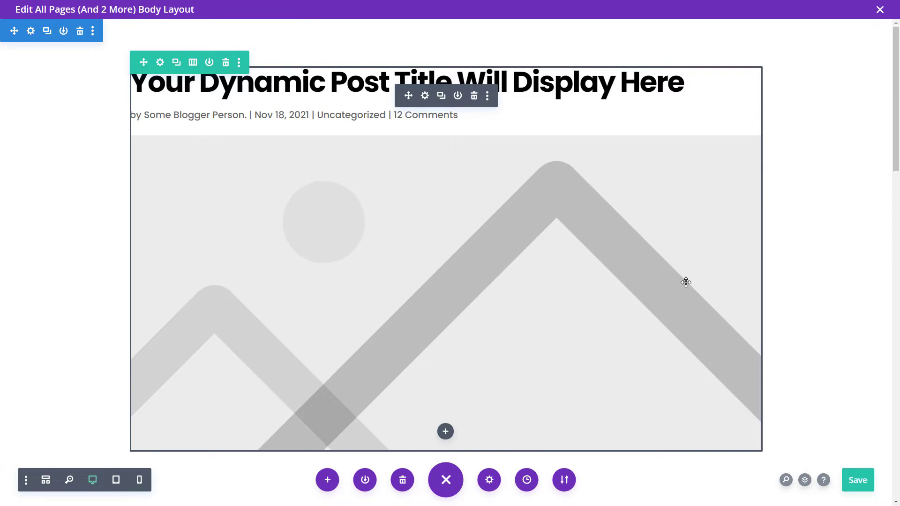
{"action": "left_click", "coordinate": [880, 10]}
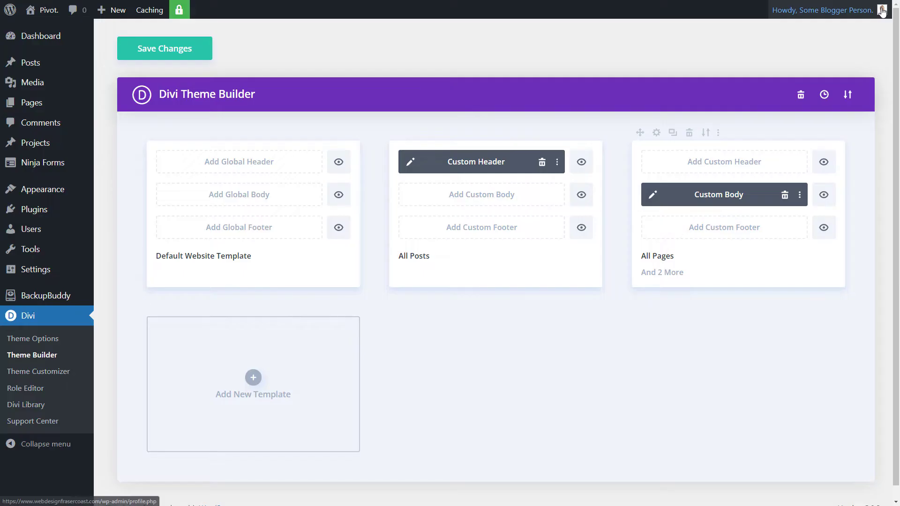
{"action": "left_click", "coordinate": [176, 51]}
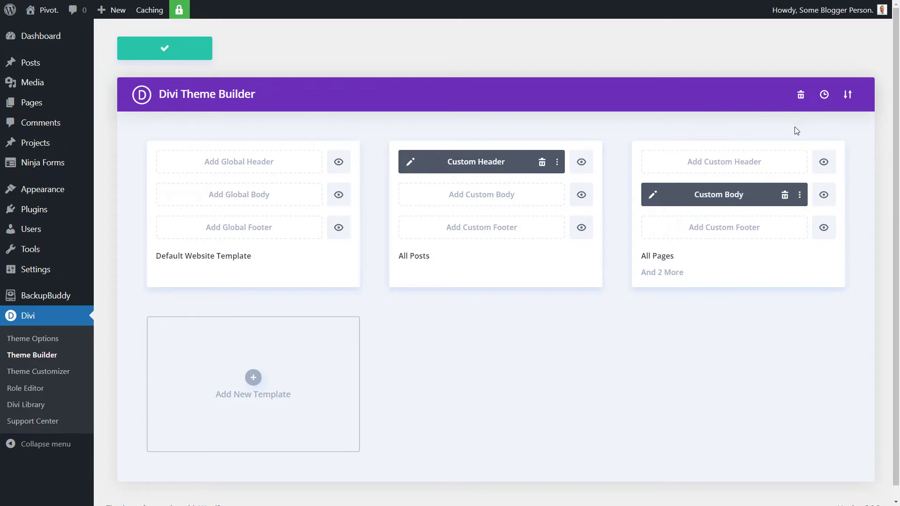
{"action": "left_click", "coordinate": [51, 17]}
{"action": "mouse_move", "coordinate": [663, 146]}
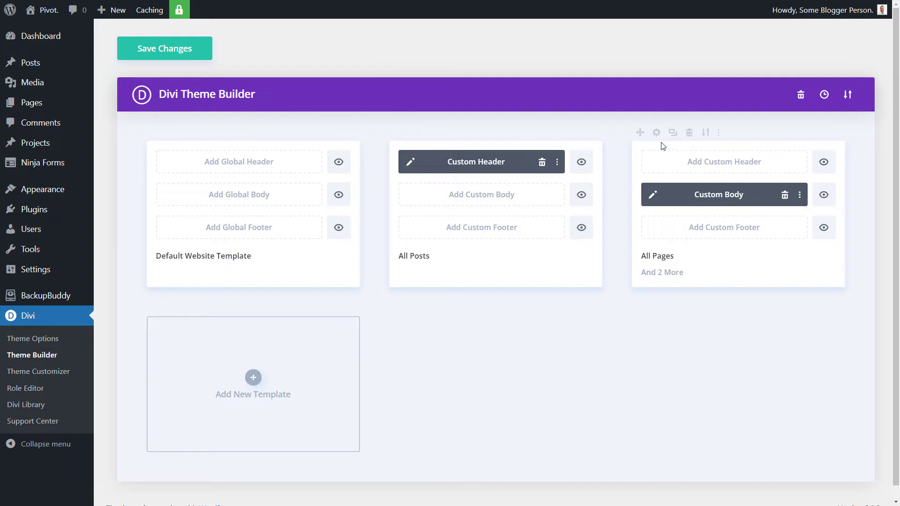
{"action": "left_click", "coordinate": [181, 57]}
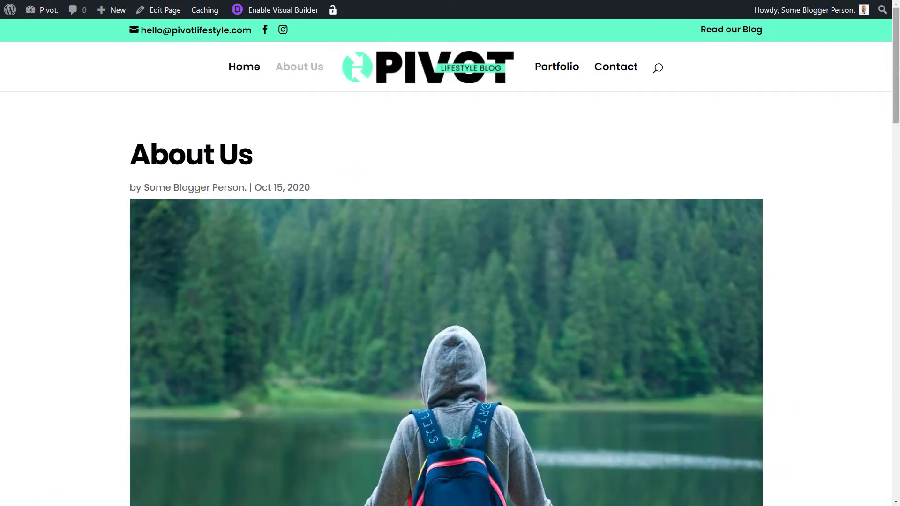
- Review the live About Us page from its title and featured image down to the footer
{"action": "scroll", "coordinate": [896, 70], "scroll_direction": "down", "scroll_amount": 2}
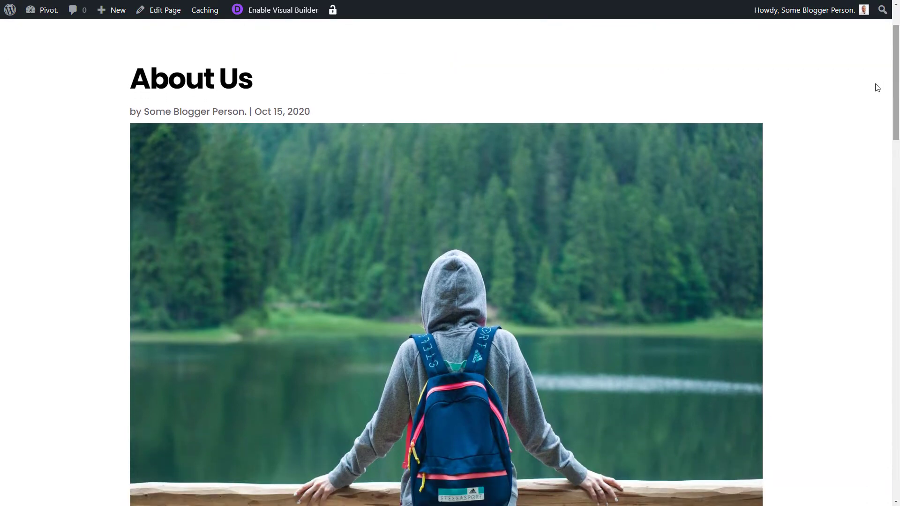
{"action": "left_click_drag", "start_coordinate": [131, 77], "coordinate": [254, 81]}
{"action": "scroll", "coordinate": [469, 211], "scroll_direction": "down", "scroll_amount": 8}
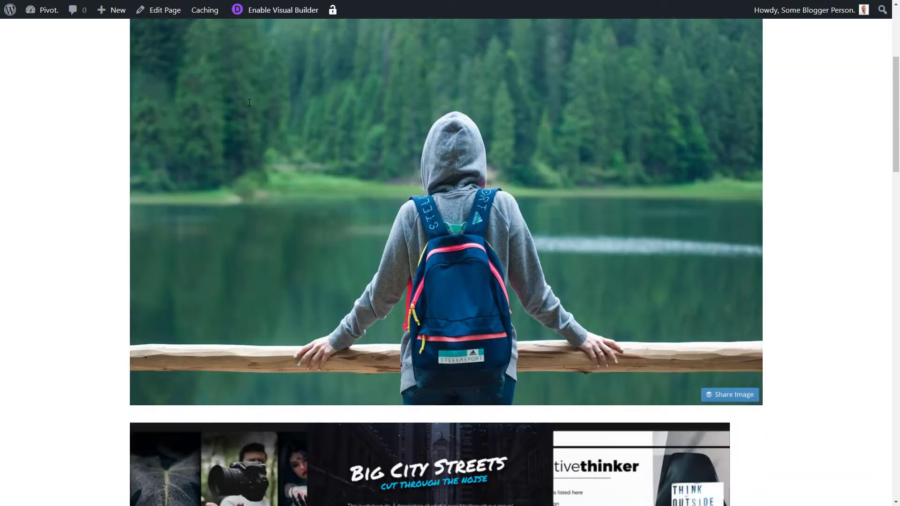
{"action": "scroll", "coordinate": [464, 143], "scroll_direction": "down", "scroll_amount": 20}
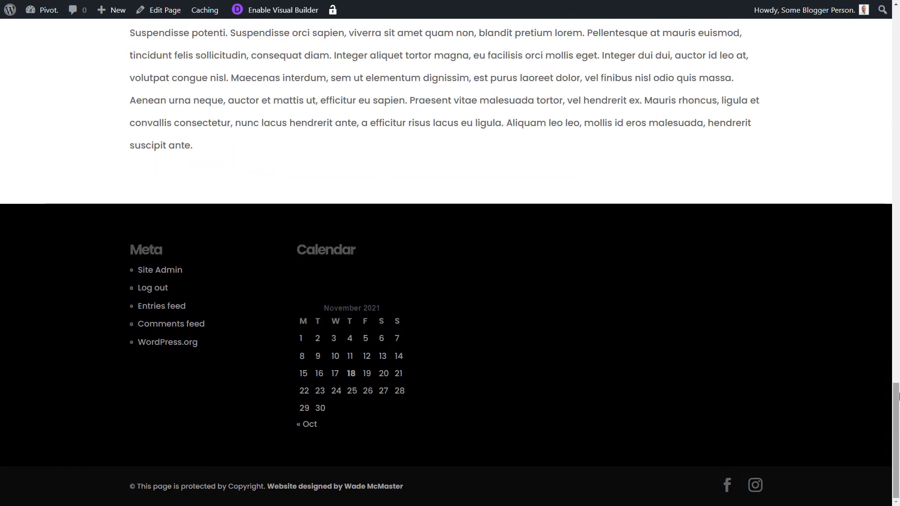
{"action": "left_click_drag", "start_coordinate": [896, 396], "coordinate": [883, 17]}
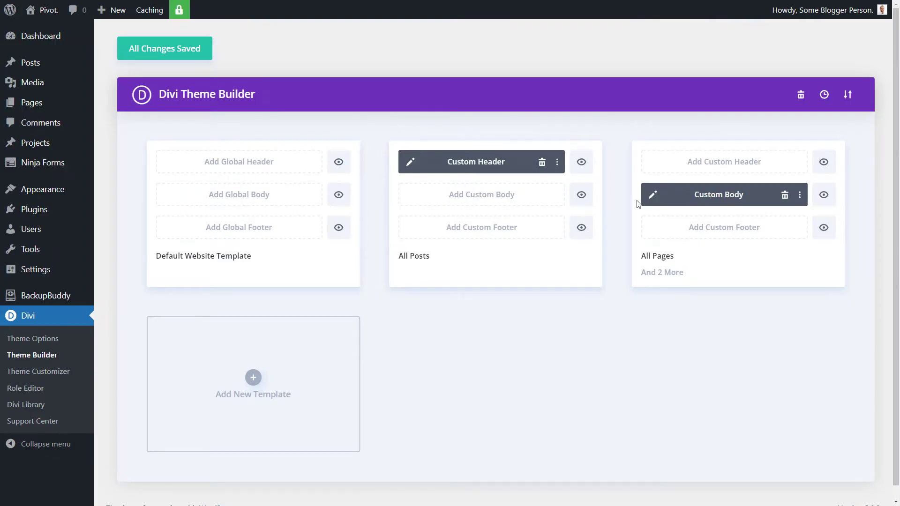
- Reopen the All Pages custom body for editing and show the Post Title module's Elements options
{"action": "left_click", "coordinate": [652, 195]}
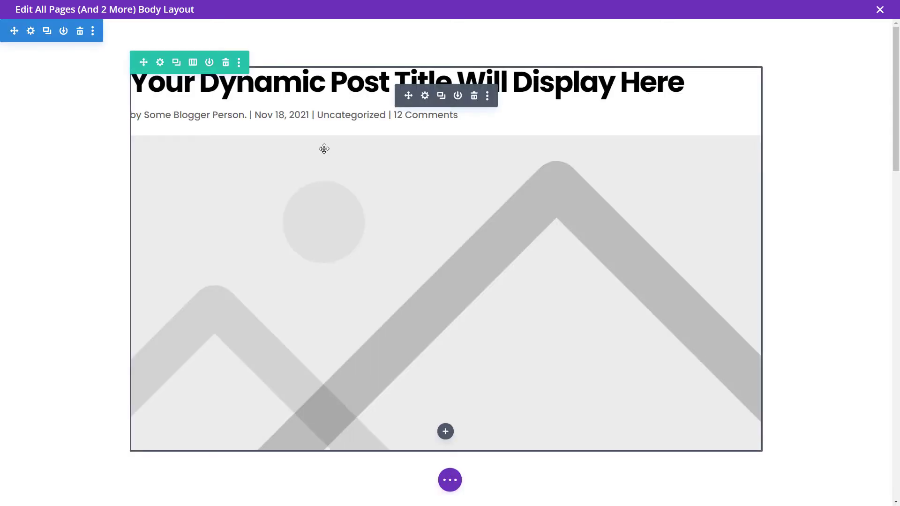
{"action": "scroll", "coordinate": [353, 192], "scroll_direction": "down", "scroll_amount": 1}
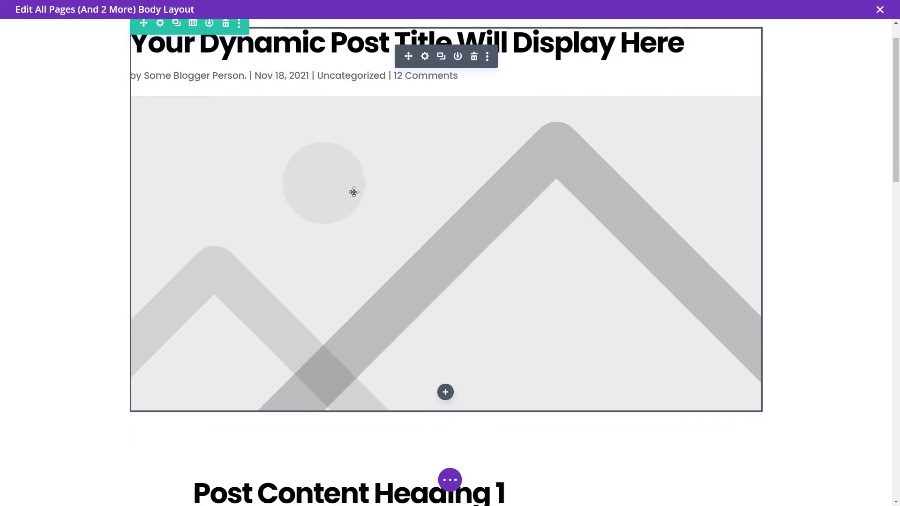
{"action": "scroll", "coordinate": [354, 191], "scroll_direction": "up", "scroll_amount": 1}
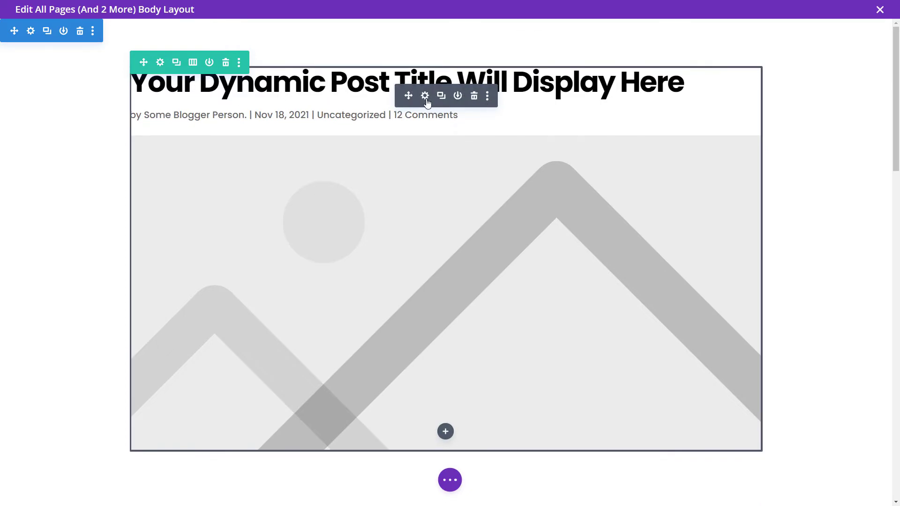
{"action": "left_click", "coordinate": [425, 97]}
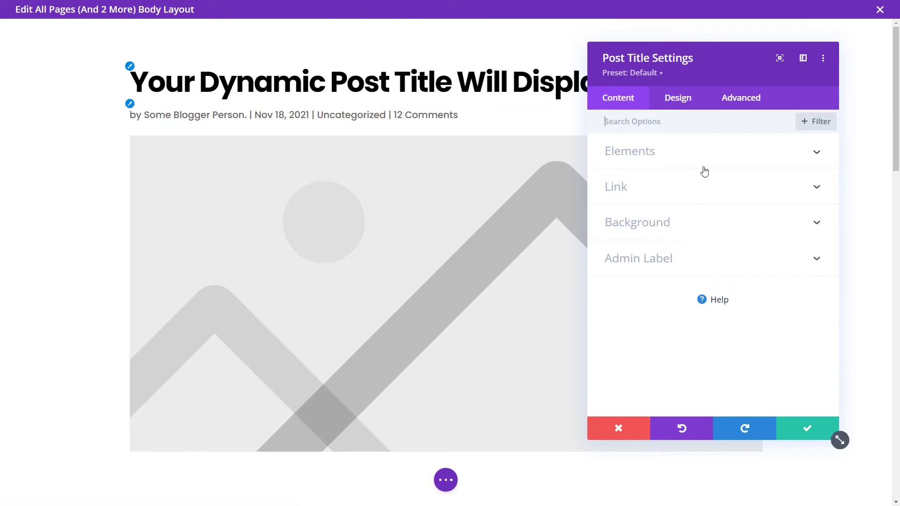
{"action": "left_click", "coordinate": [638, 153]}
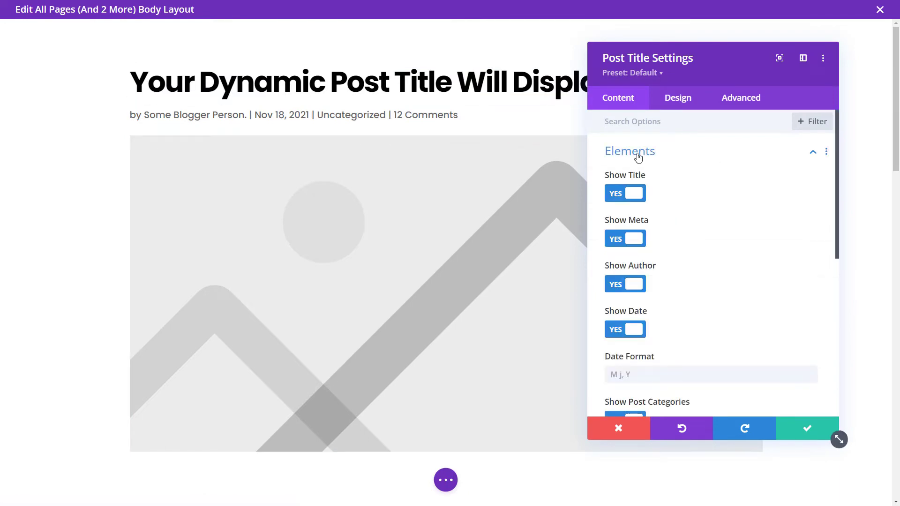
- Try the Post Title's meta, date and comments count options and set Show Meta to No
{"action": "left_click", "coordinate": [631, 240]}
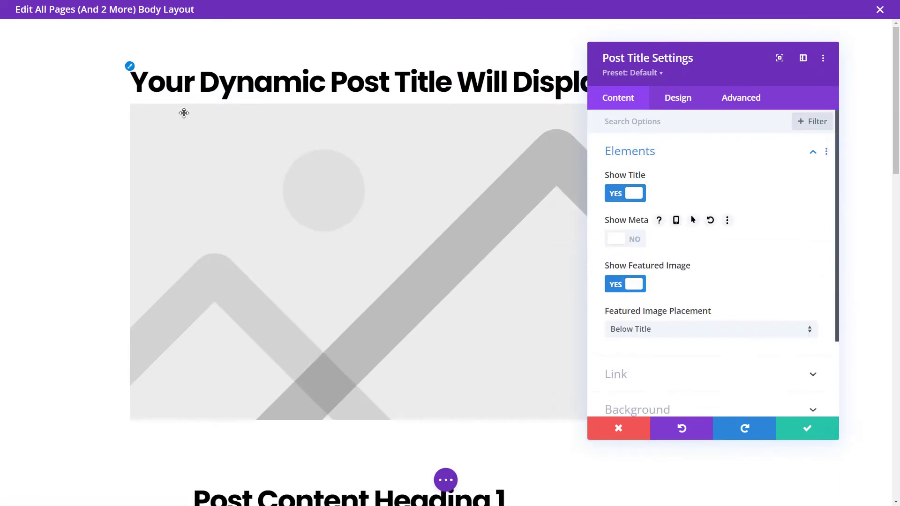
{"action": "left_click", "coordinate": [628, 239]}
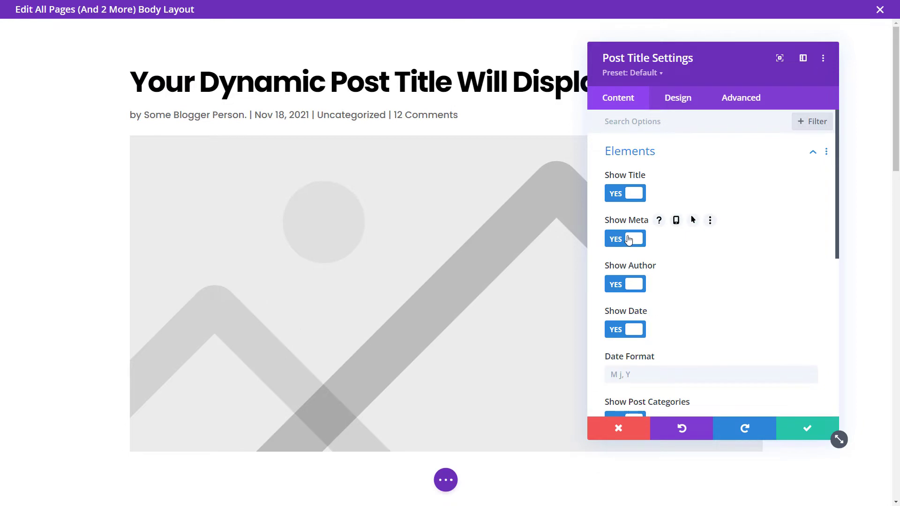
{"action": "left_click", "coordinate": [640, 331]}
{"action": "scroll", "coordinate": [639, 334], "scroll_direction": "down", "scroll_amount": 2}
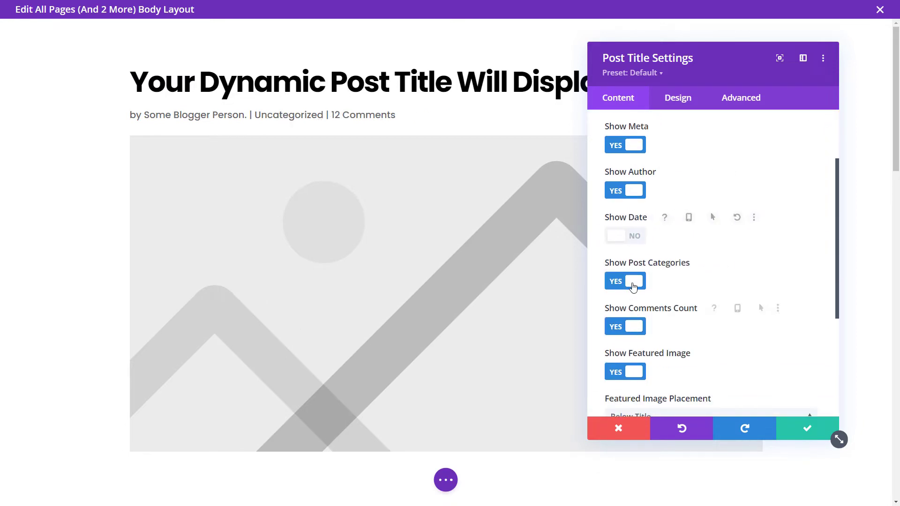
{"action": "left_click", "coordinate": [636, 331]}
{"action": "left_click", "coordinate": [636, 331]}
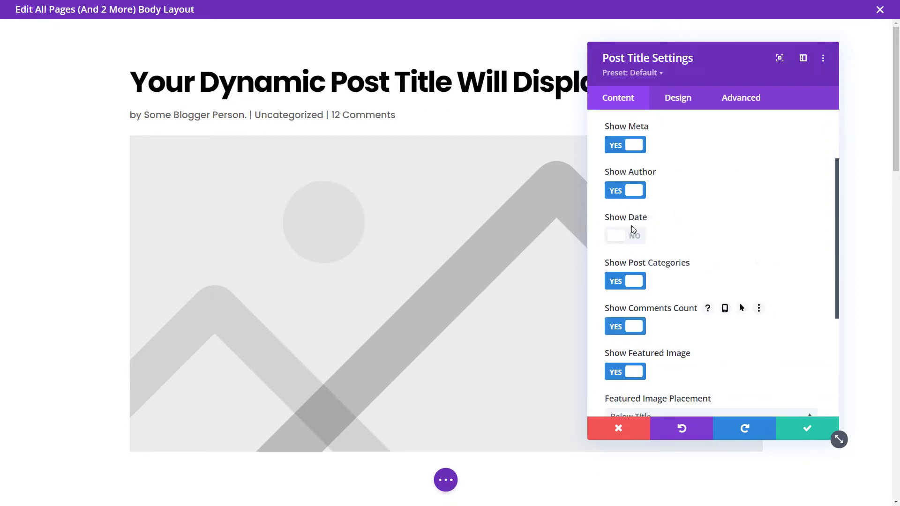
{"action": "scroll", "coordinate": [631, 226], "scroll_direction": "up", "scroll_amount": 1}
{"action": "left_click", "coordinate": [629, 193]}
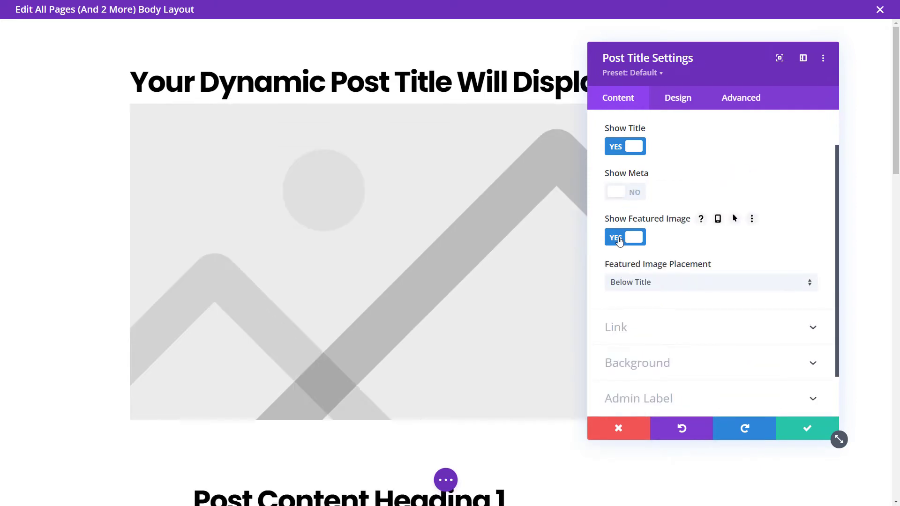
- Try the Above Title and Title/Meta Background Image placements for the Post Title's featured image
{"action": "left_click", "coordinate": [633, 283]}
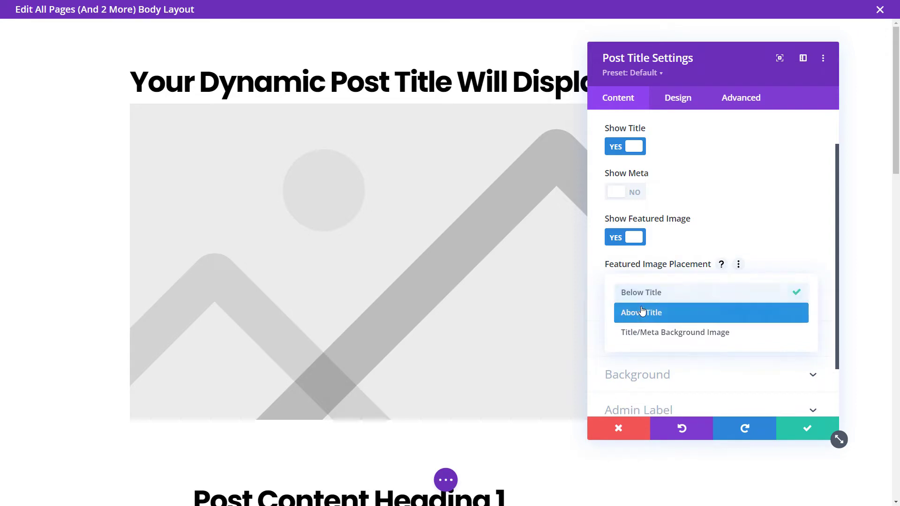
{"action": "left_click", "coordinate": [640, 311]}
{"action": "left_click", "coordinate": [617, 283]}
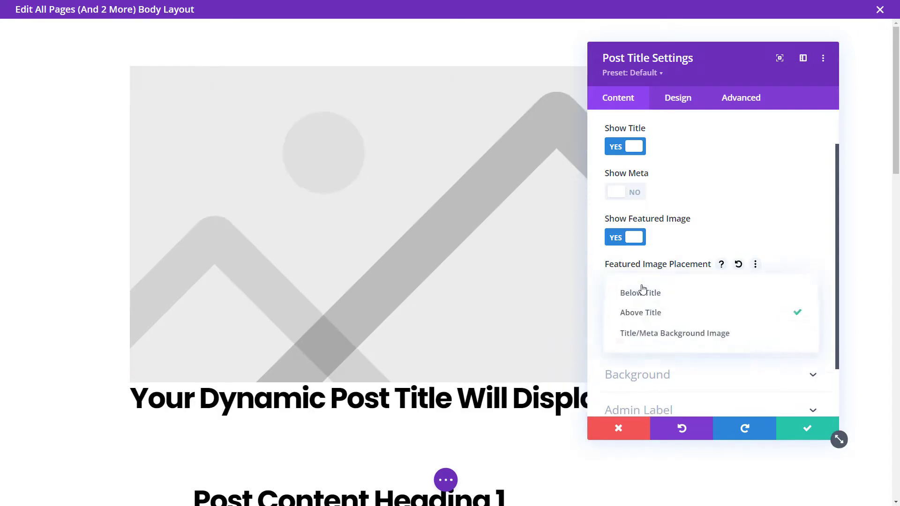
{"action": "left_click", "coordinate": [649, 332]}
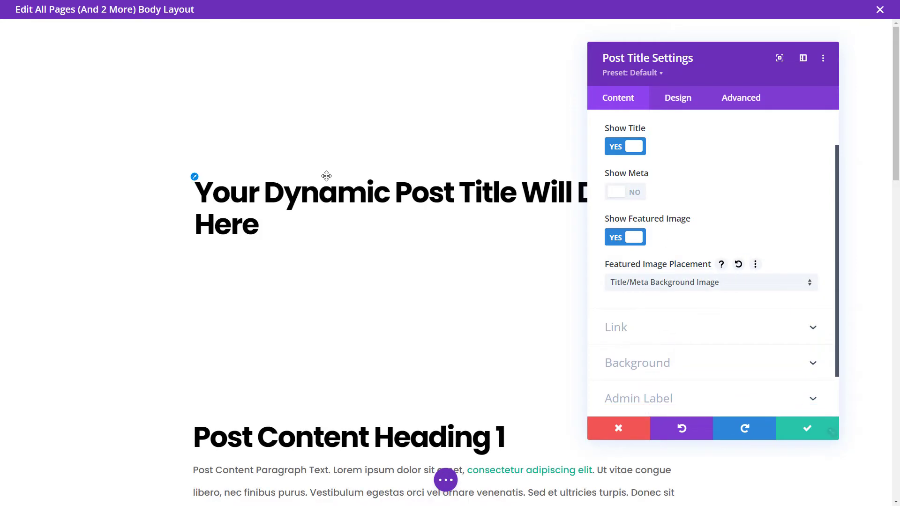
- Set Show Featured Image to No for the Post Title module and save its settings
{"action": "left_click", "coordinate": [649, 286]}
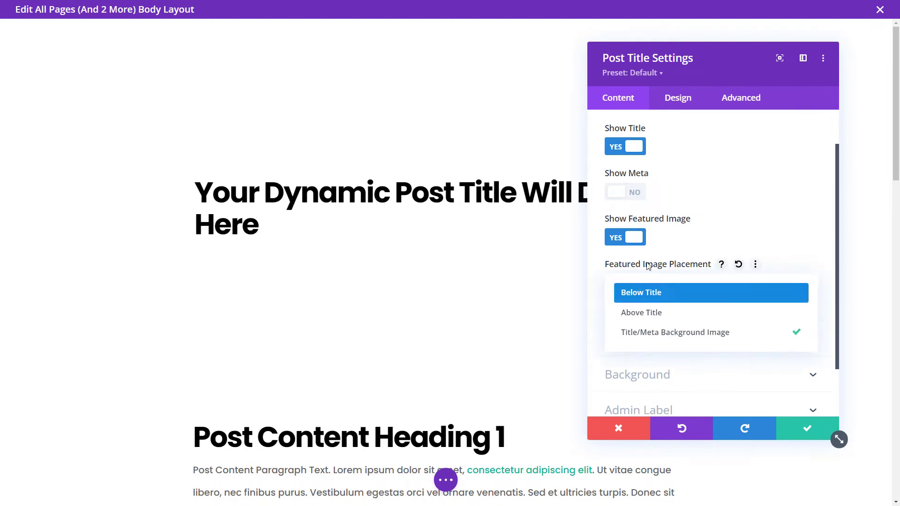
{"action": "left_click", "coordinate": [619, 238]}
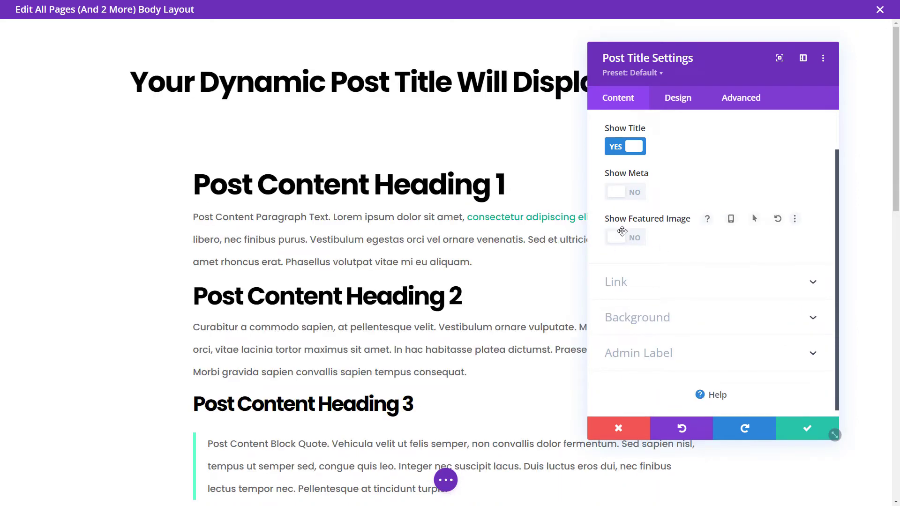
{"action": "left_click", "coordinate": [807, 429]}
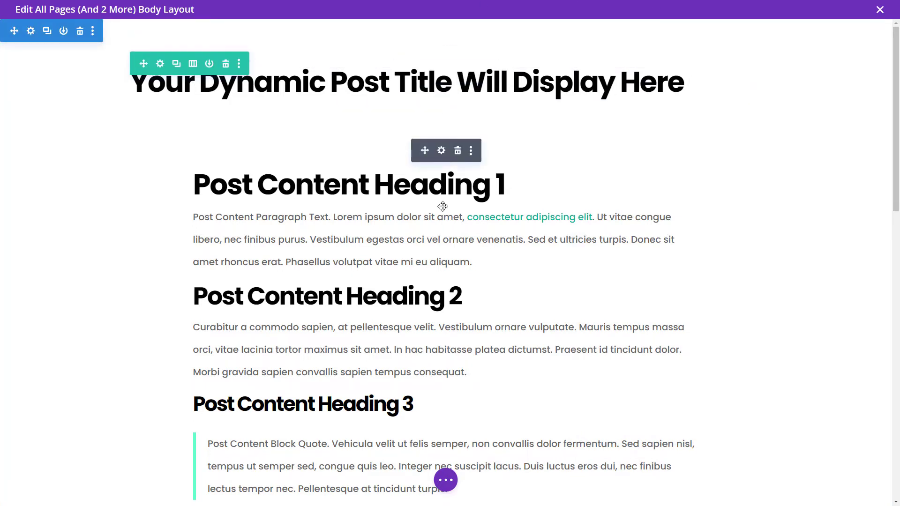
- Insert a regular section below the post content with a two-thirds and one-third column row, without adding a module
{"action": "left_click_drag", "start_coordinate": [896, 134], "coordinate": [881, 79]}
{"action": "left_click_drag", "start_coordinate": [896, 82], "coordinate": [896, 379]}
{"action": "mouse_move", "coordinate": [494, 420]}
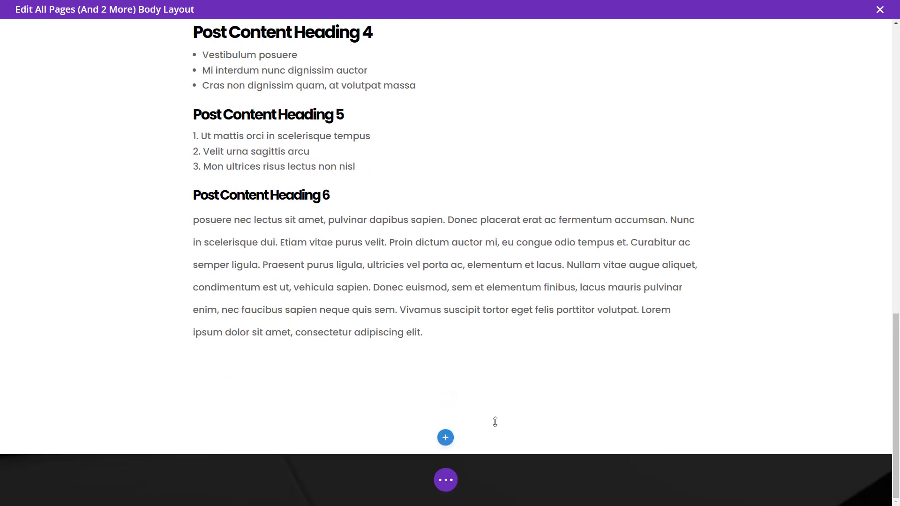
{"action": "left_click", "coordinate": [444, 439]}
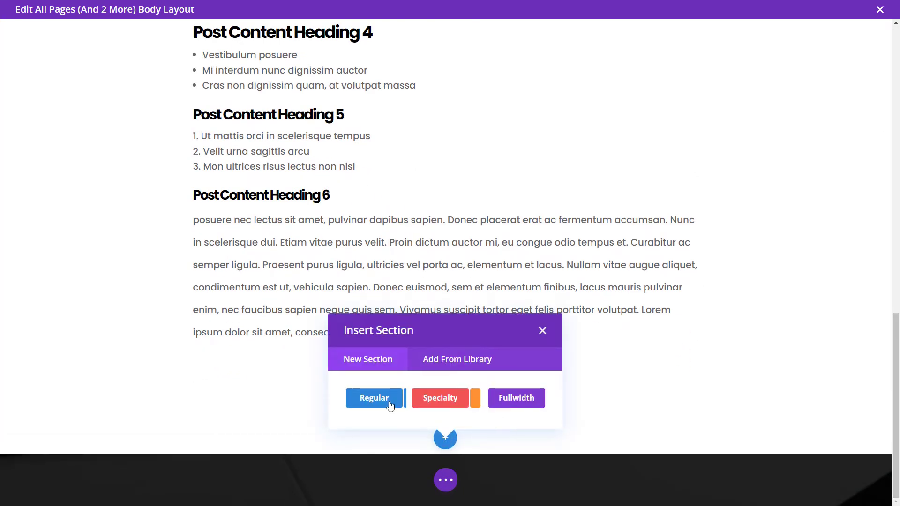
{"action": "left_click", "coordinate": [375, 399]}
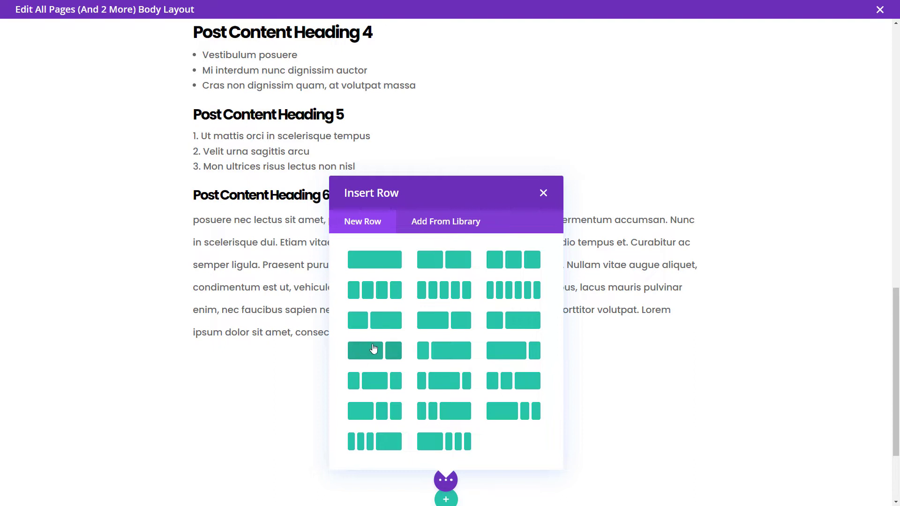
{"action": "left_click", "coordinate": [396, 355]}
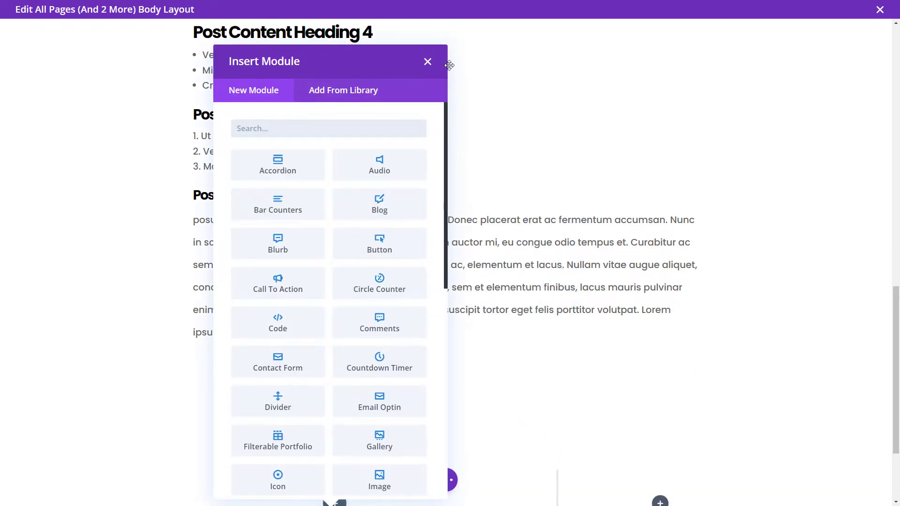
{"action": "left_click", "coordinate": [427, 62]}
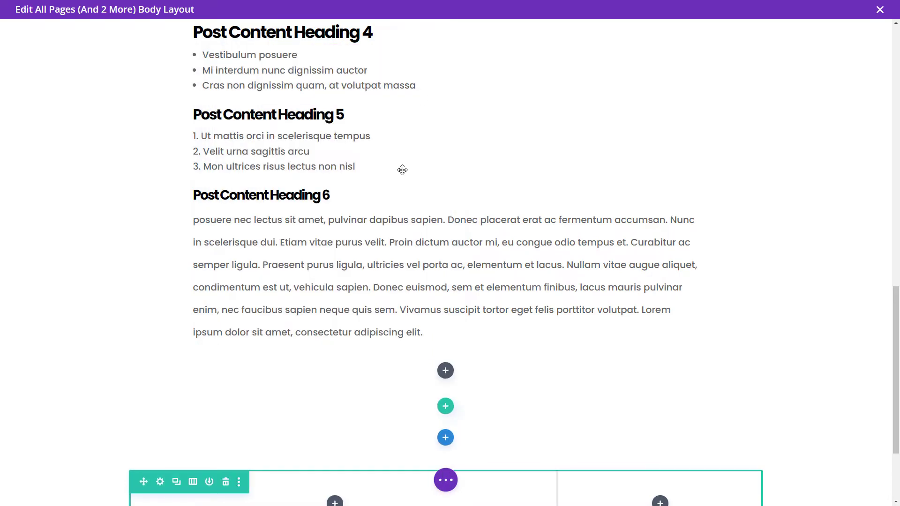
- Move the Post Content module into the two-thirds column of the new row
{"action": "scroll", "coordinate": [328, 304], "scroll_direction": "up", "scroll_amount": 6}
{"action": "scroll", "coordinate": [369, 314], "scroll_direction": "up", "scroll_amount": 8}
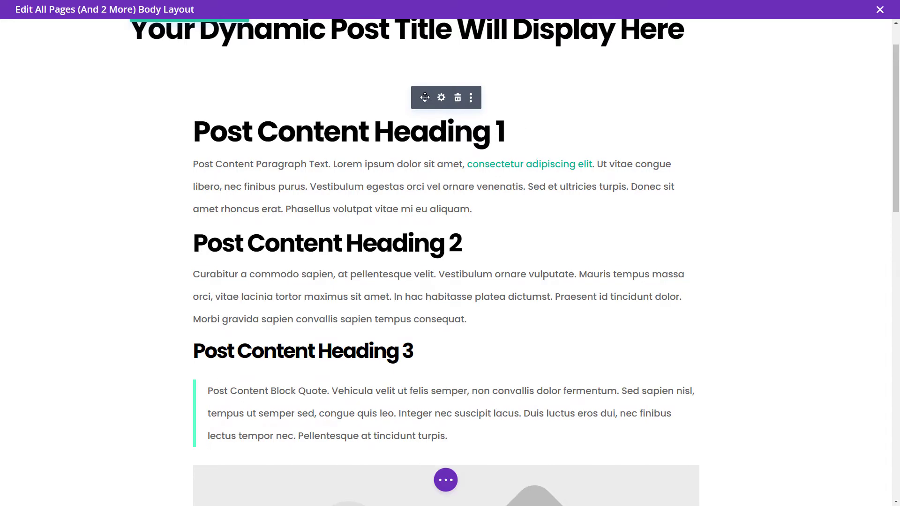
{"action": "left_click_drag", "start_coordinate": [425, 97], "coordinate": [399, 232]}
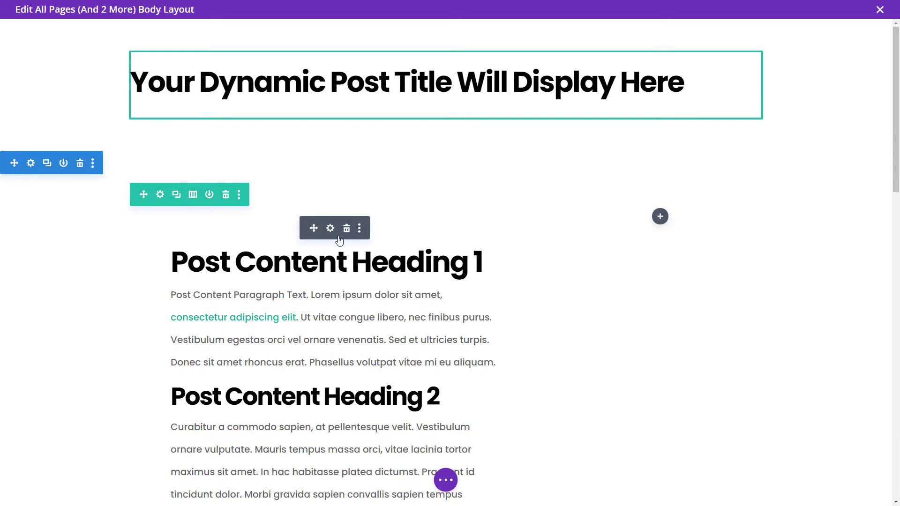
{"action": "scroll", "coordinate": [339, 240], "scroll_direction": "down", "scroll_amount": 4}
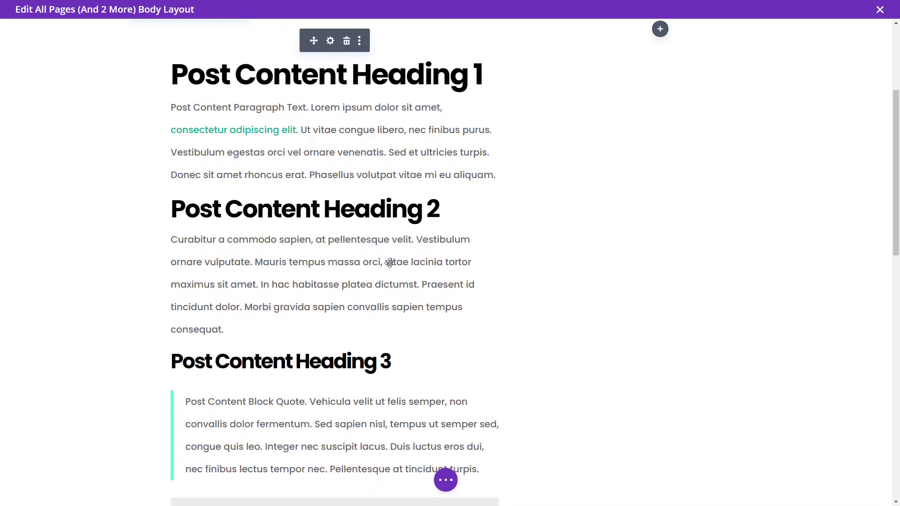
{"action": "scroll", "coordinate": [521, 324], "scroll_direction": "up", "scroll_amount": 3}
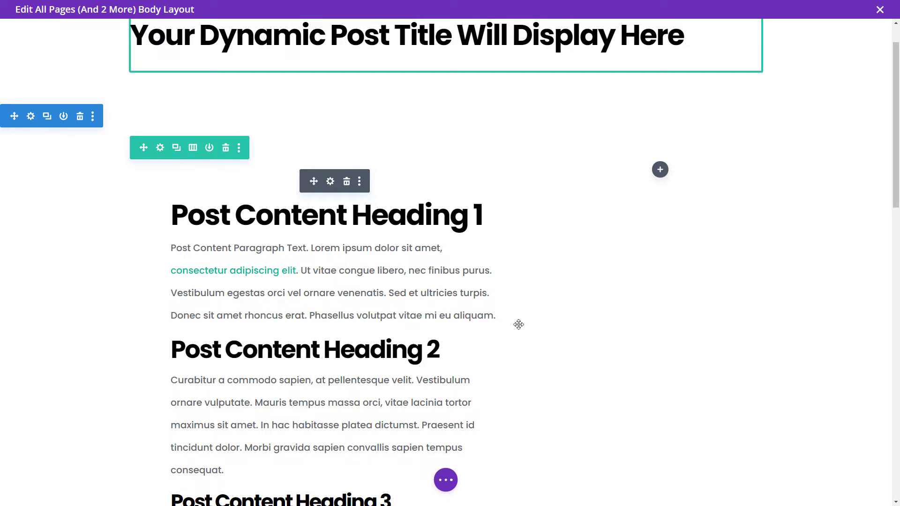
- Insert a Sidebar module in the empty one-third column, keep Sidebar as its widget area, and save it
{"action": "scroll", "coordinate": [519, 324], "scroll_direction": "up", "scroll_amount": 1}
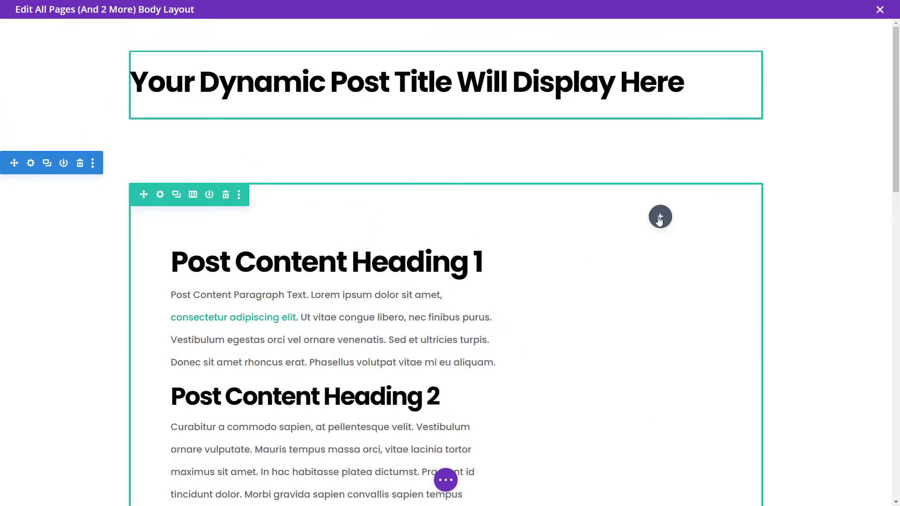
{"action": "left_click", "coordinate": [659, 218]}
{"action": "left_click_drag", "start_coordinate": [786, 297], "coordinate": [778, 407]}
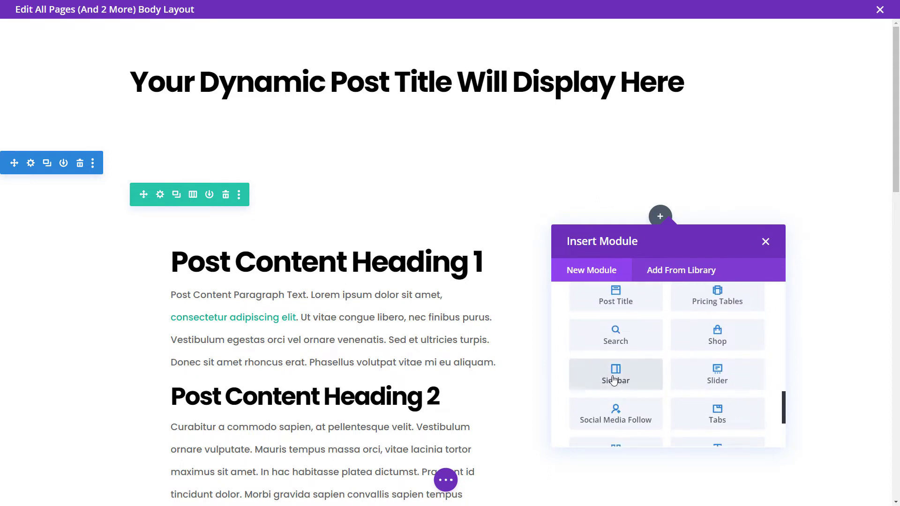
{"action": "left_click", "coordinate": [615, 378]}
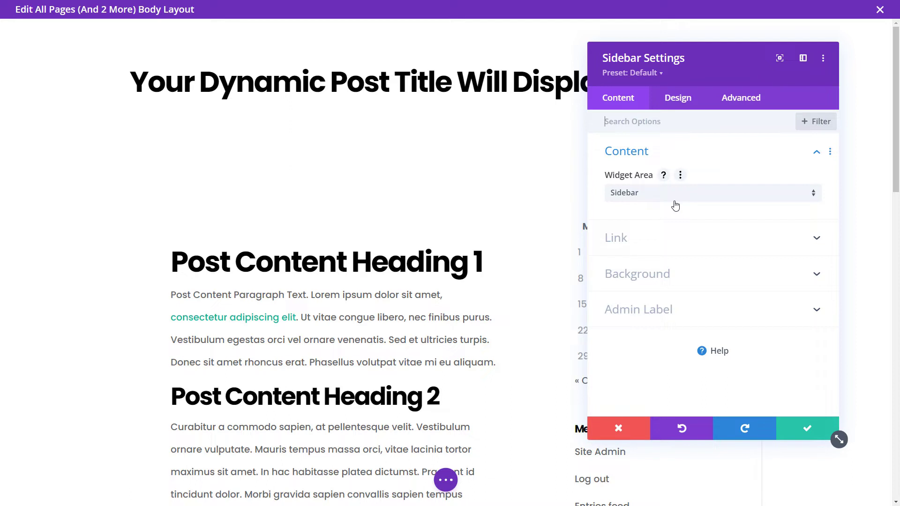
{"action": "left_click", "coordinate": [651, 195]}
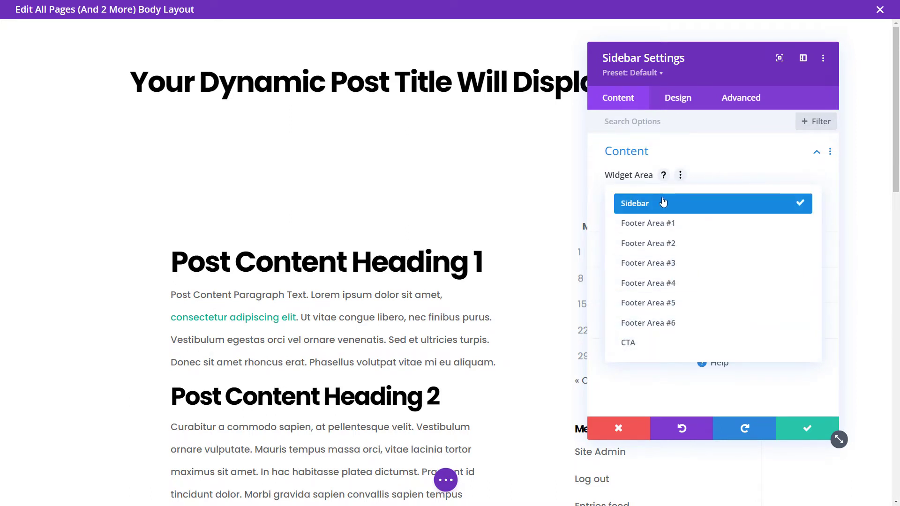
{"action": "left_click", "coordinate": [758, 175]}
{"action": "left_click", "coordinate": [822, 436]}
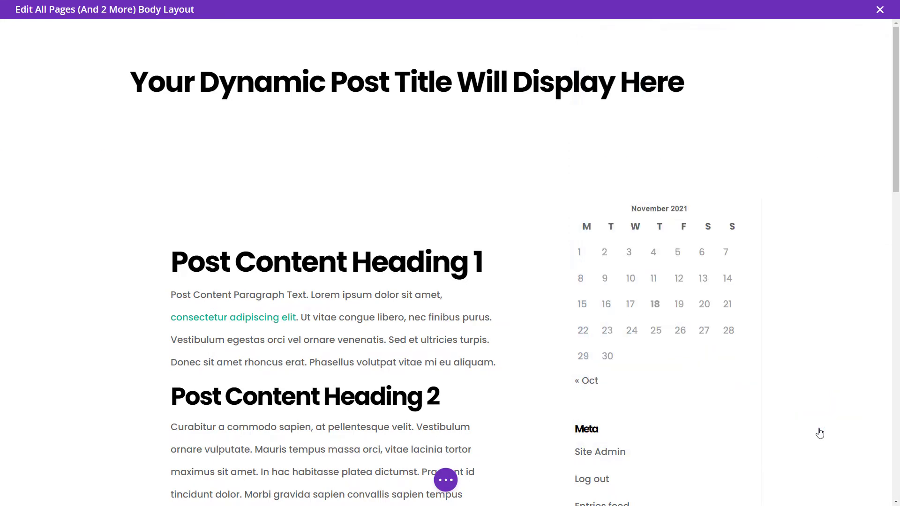
- Set Show Border Separator to No in the Sidebar module's layout design settings and save them
{"action": "scroll", "coordinate": [683, 237], "scroll_direction": "down", "scroll_amount": 2}
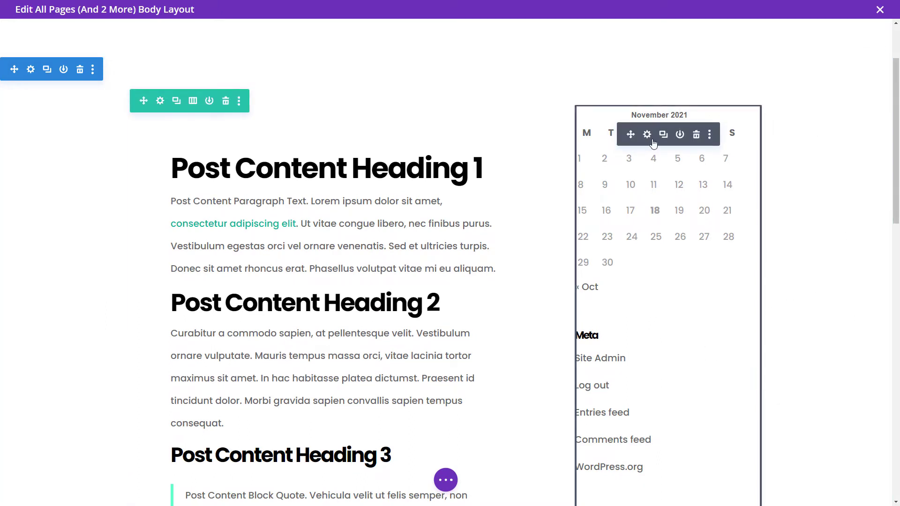
{"action": "left_click", "coordinate": [648, 135]}
{"action": "left_click", "coordinate": [678, 98]}
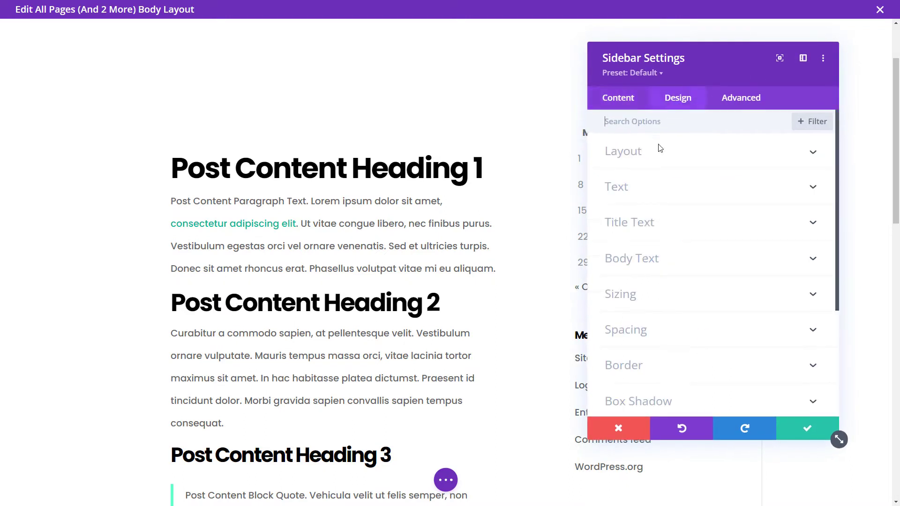
{"action": "left_click", "coordinate": [645, 152]}
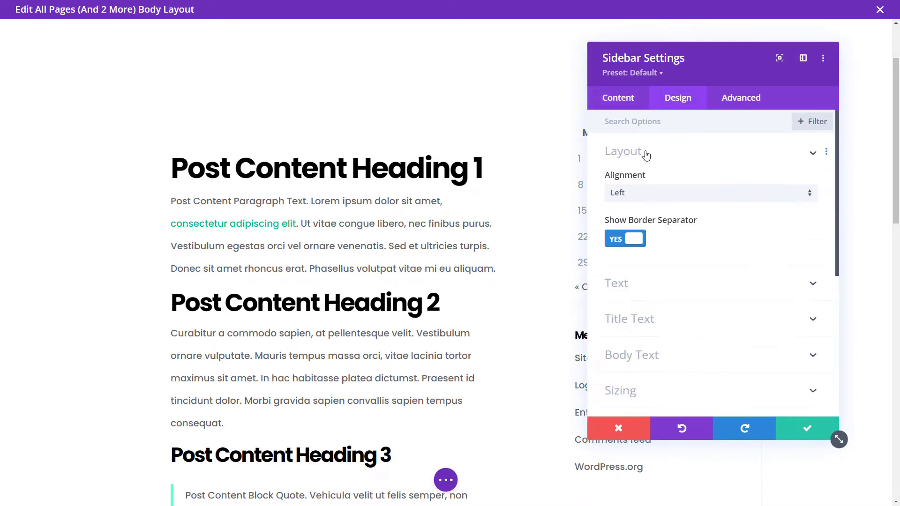
{"action": "left_click", "coordinate": [626, 238]}
{"action": "left_click", "coordinate": [807, 428]}
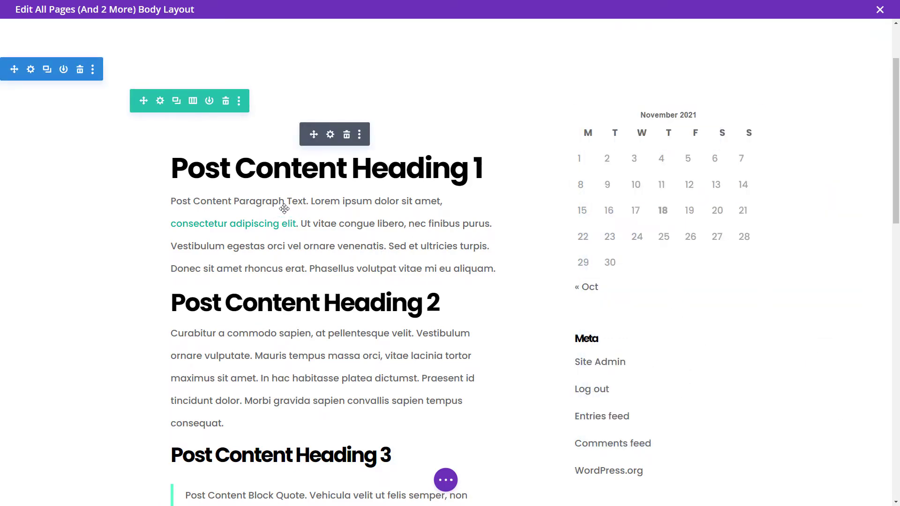
- Give the post title section a dark grey background color, #282828
{"action": "scroll", "coordinate": [345, 279], "scroll_direction": "up", "scroll_amount": 2}
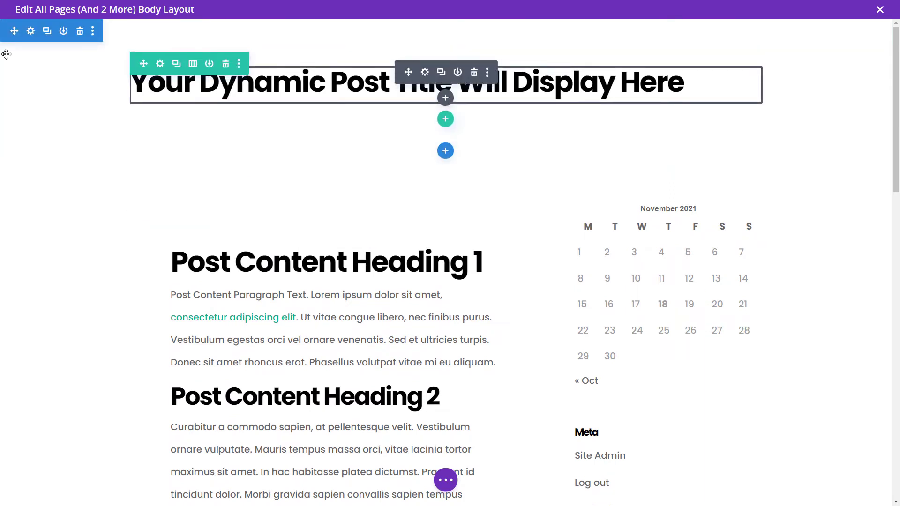
{"action": "left_click", "coordinate": [31, 31]}
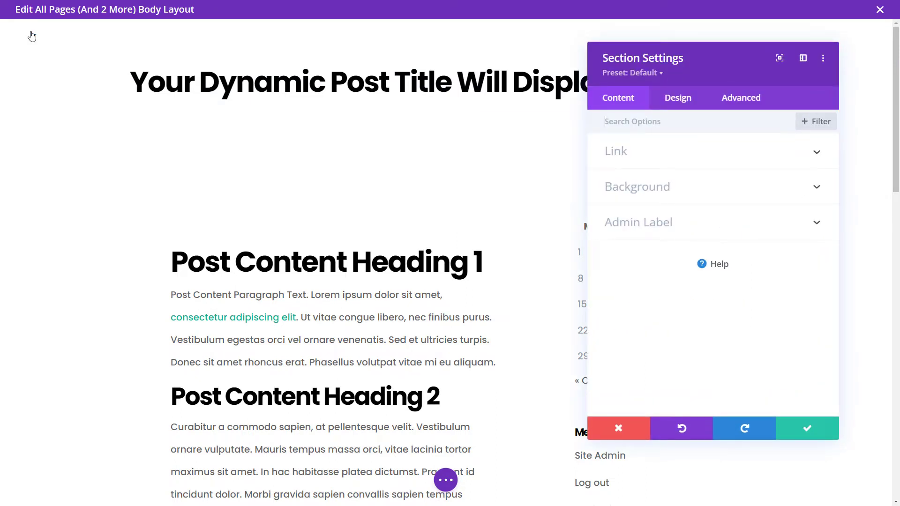
{"action": "left_click", "coordinate": [636, 186]}
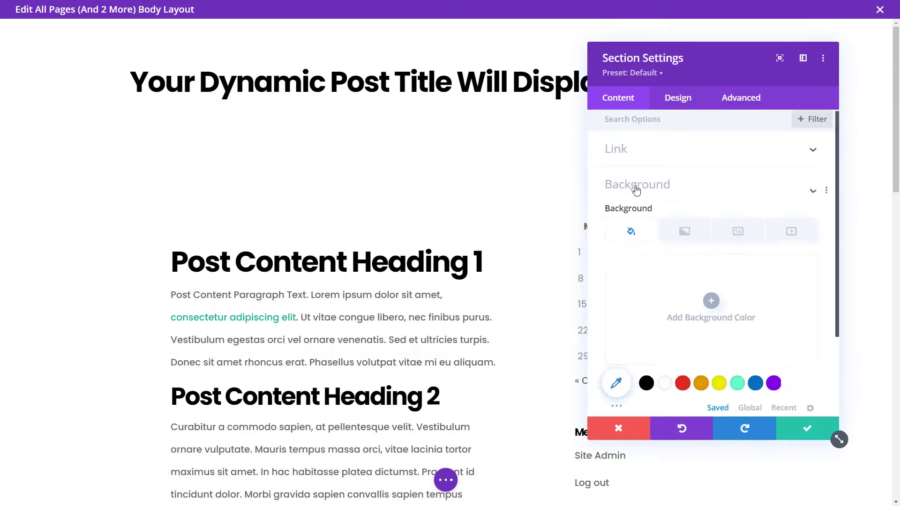
{"action": "left_click", "coordinate": [616, 326]}
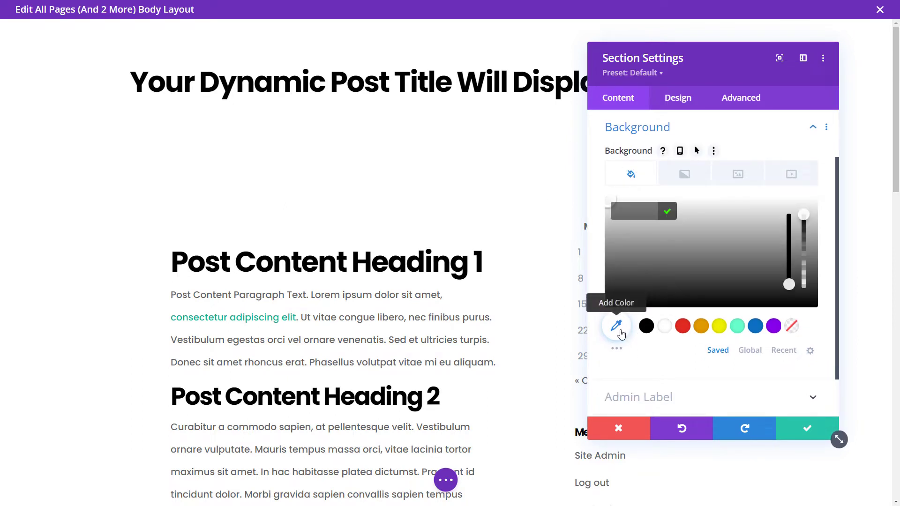
{"action": "left_click", "coordinate": [607, 293]}
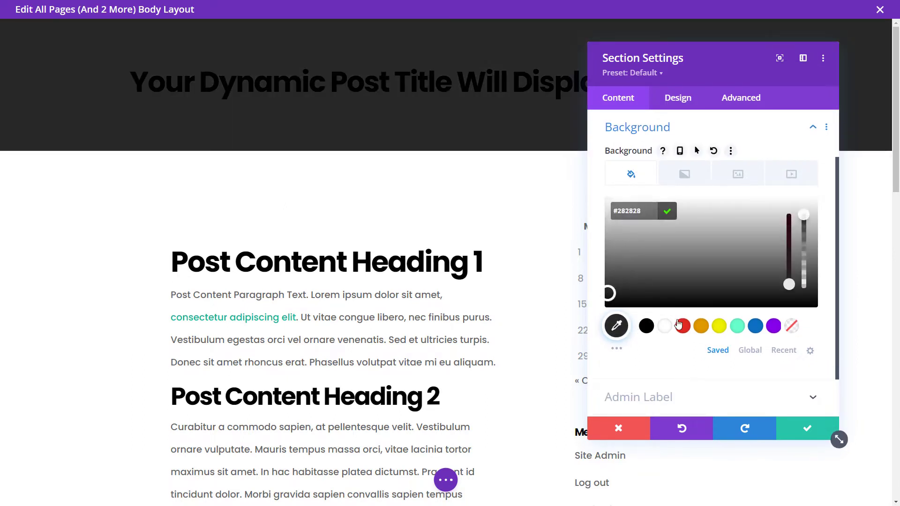
- Add the dark grainy sand texture from the media library as the title section's background image and save the section settings
{"action": "left_click", "coordinate": [739, 176]}
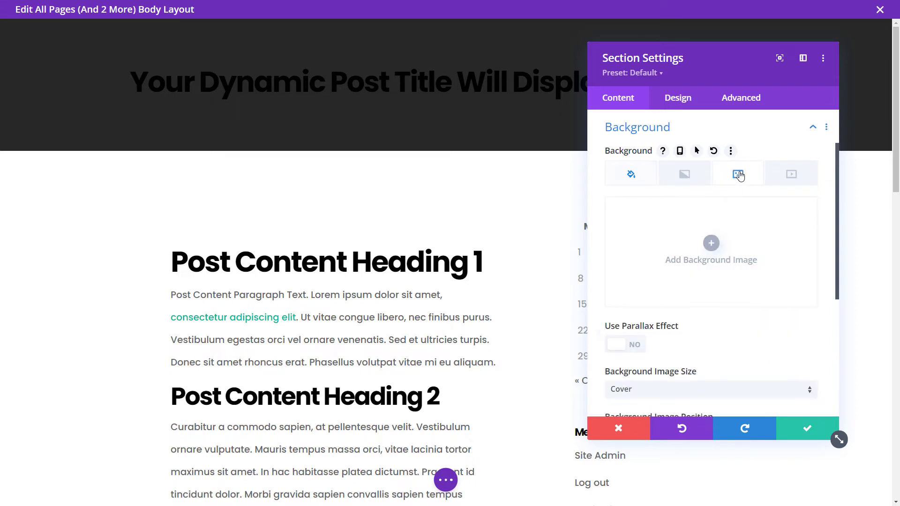
{"action": "left_click", "coordinate": [711, 244]}
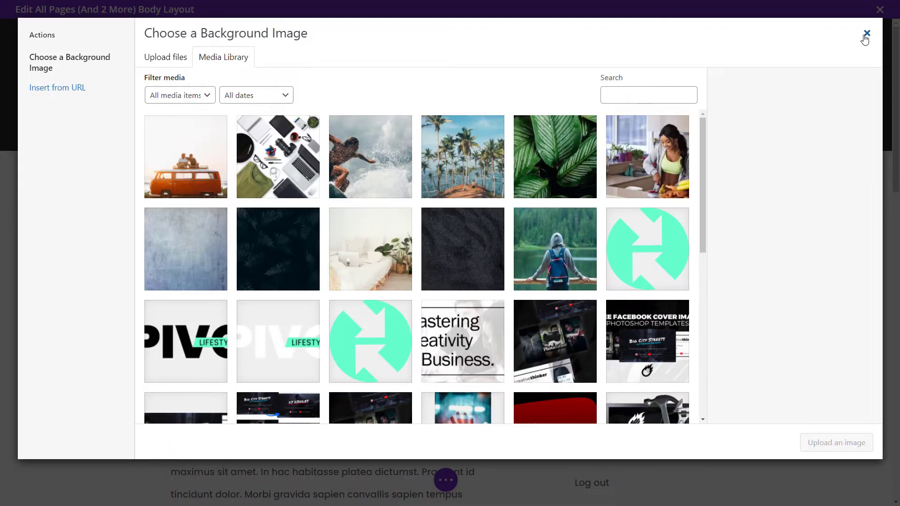
{"action": "left_click", "coordinate": [450, 236]}
{"action": "left_click", "coordinate": [829, 445]}
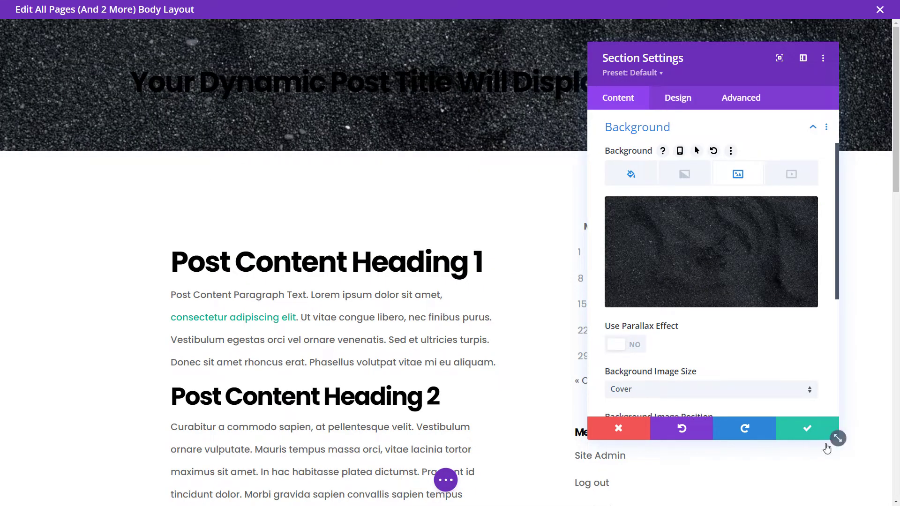
{"action": "left_click", "coordinate": [805, 430]}
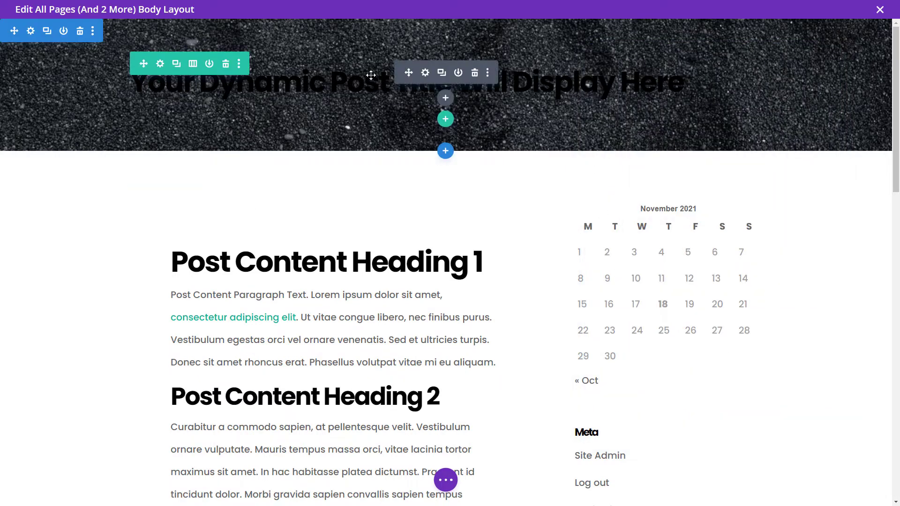
- Set the Post Title module's text color to Light in its design settings
{"action": "left_click", "coordinate": [424, 73]}
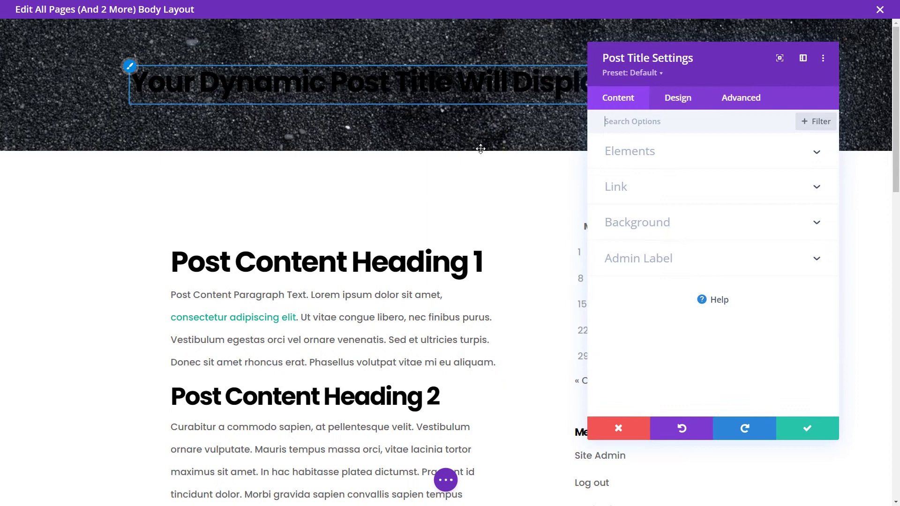
{"action": "left_click", "coordinate": [799, 426]}
{"action": "left_click", "coordinate": [424, 73]}
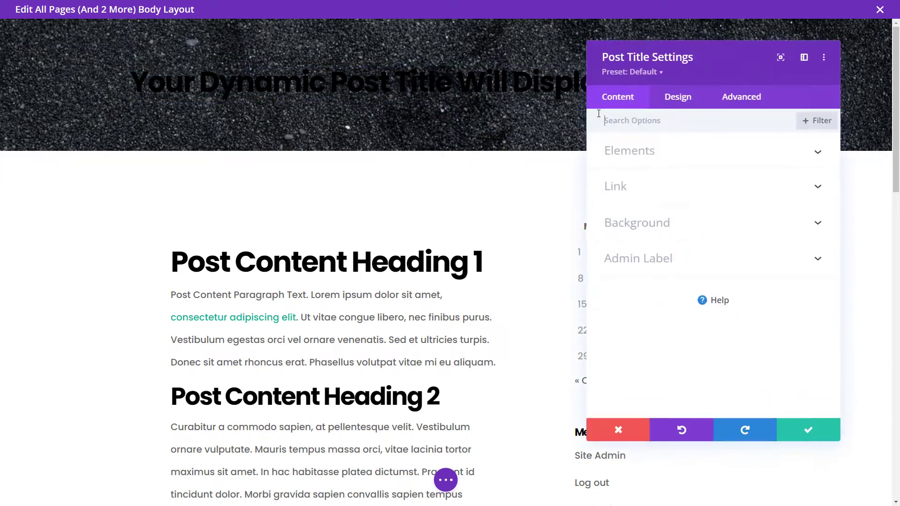
{"action": "left_click", "coordinate": [676, 99]}
{"action": "left_click", "coordinate": [623, 154]}
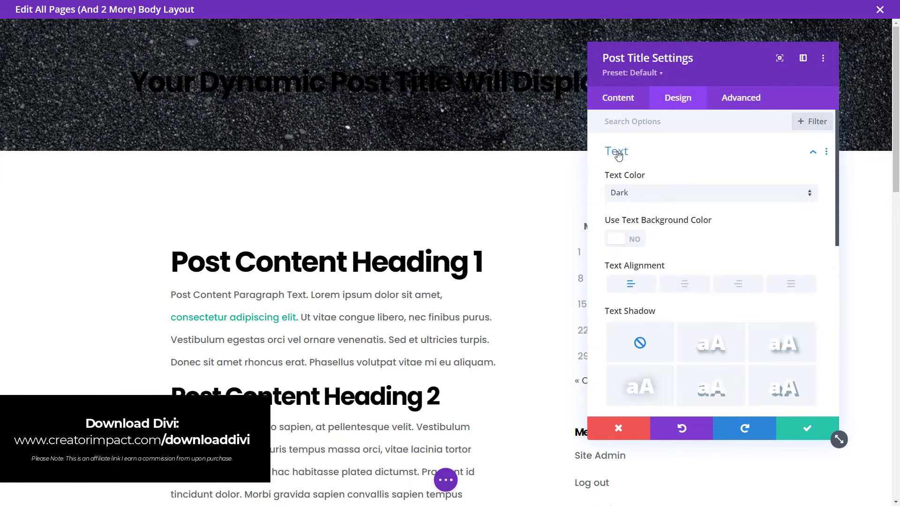
{"action": "left_click", "coordinate": [631, 199]}
{"action": "left_click", "coordinate": [624, 221]}
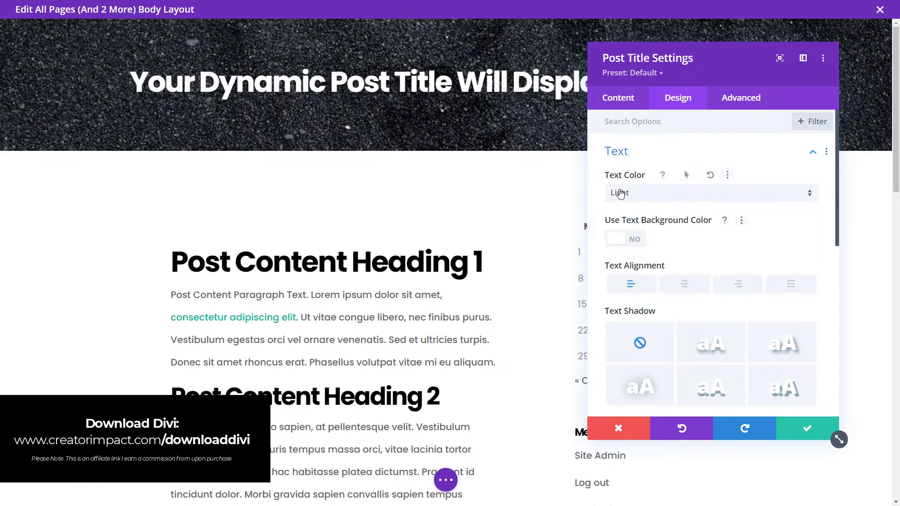
- Apply the third text shadow preset to the post title with shadow color #000000 and save the module
{"action": "left_click", "coordinate": [792, 346]}
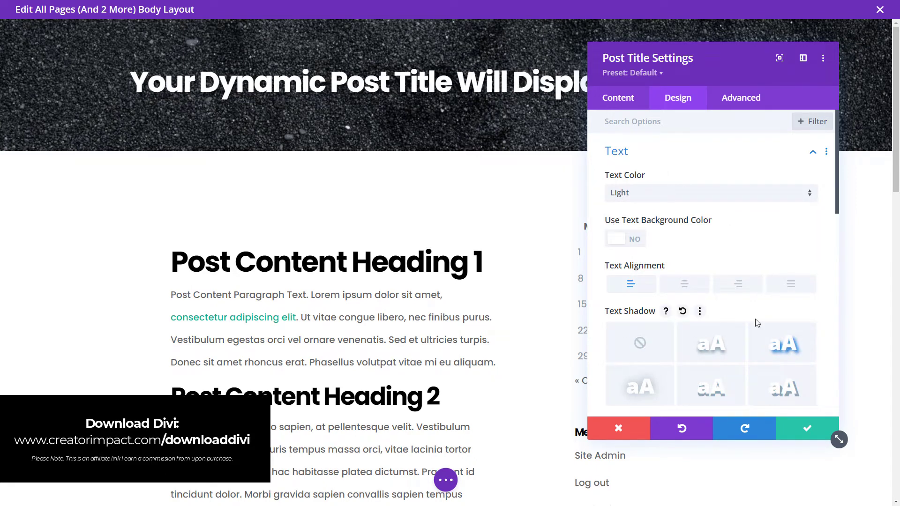
{"action": "scroll", "coordinate": [757, 322], "scroll_direction": "down", "scroll_amount": 8}
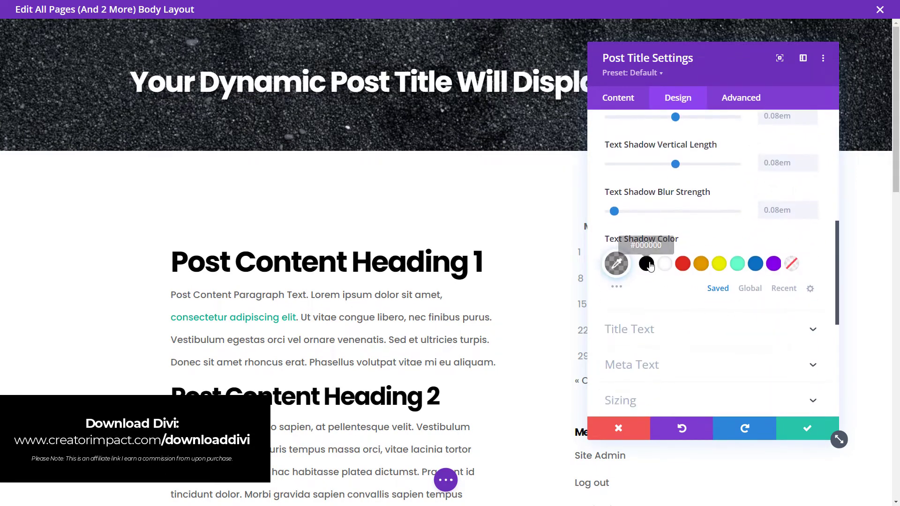
{"action": "left_click", "coordinate": [648, 265]}
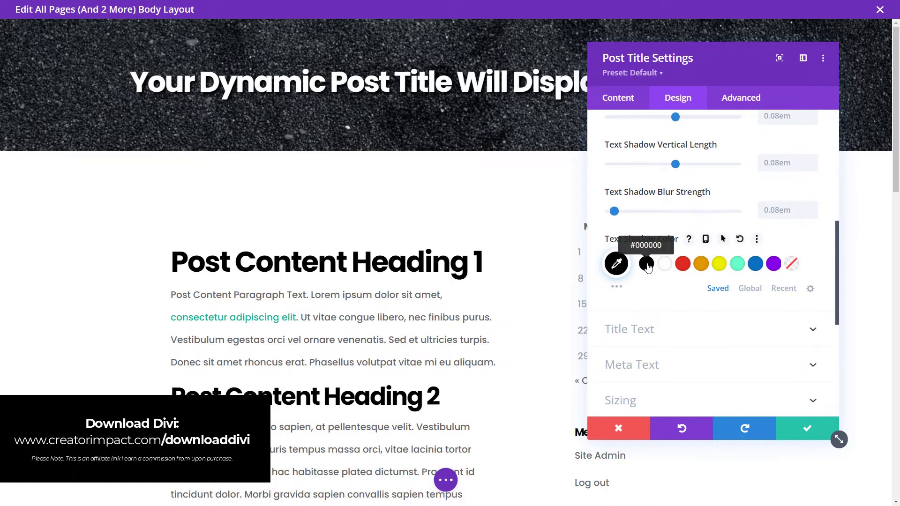
{"action": "left_click", "coordinate": [806, 430]}
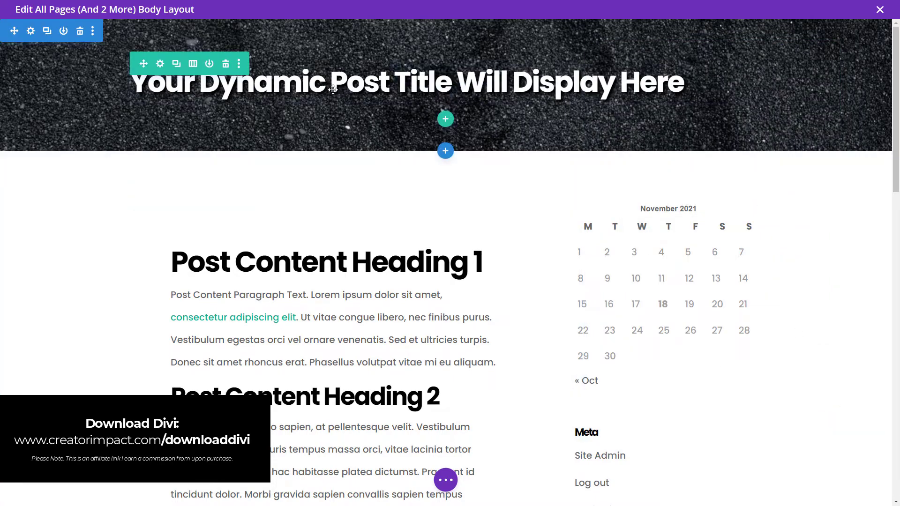
{"action": "scroll", "coordinate": [458, 321], "scroll_direction": "down", "scroll_amount": 10}
{"action": "scroll", "coordinate": [448, 343], "scroll_direction": "up", "scroll_amount": 5}
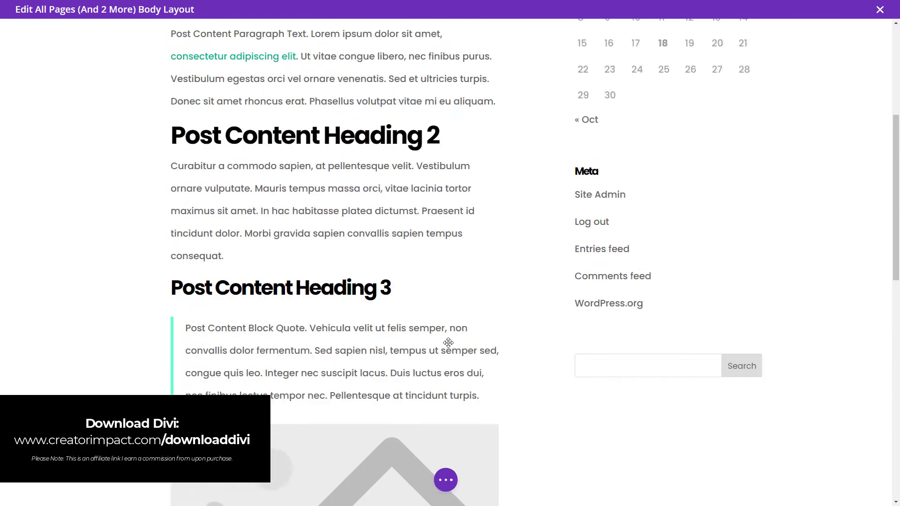
{"action": "scroll", "coordinate": [449, 342], "scroll_direction": "up", "scroll_amount": 5}
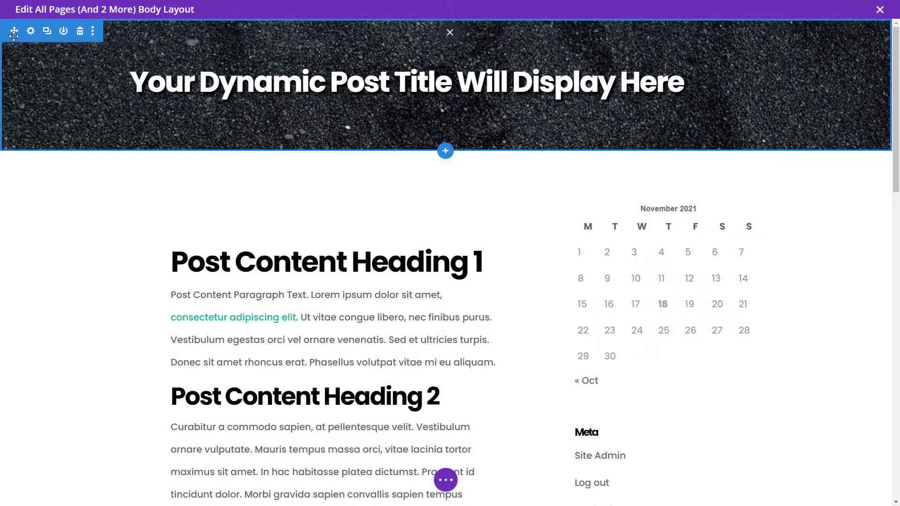
- Replace the title section's sand texture background image with the dynamic Featured Image
{"action": "left_click", "coordinate": [30, 32]}
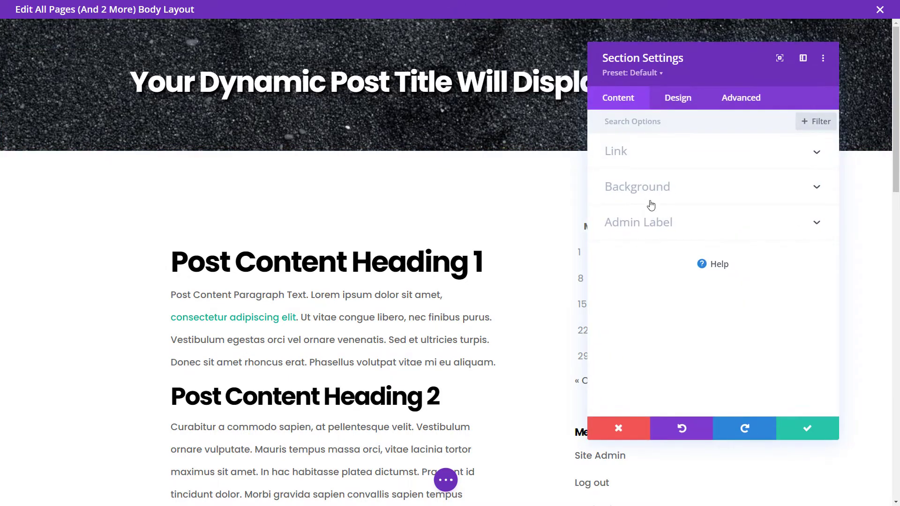
{"action": "left_click", "coordinate": [678, 195]}
{"action": "left_click", "coordinate": [738, 174]}
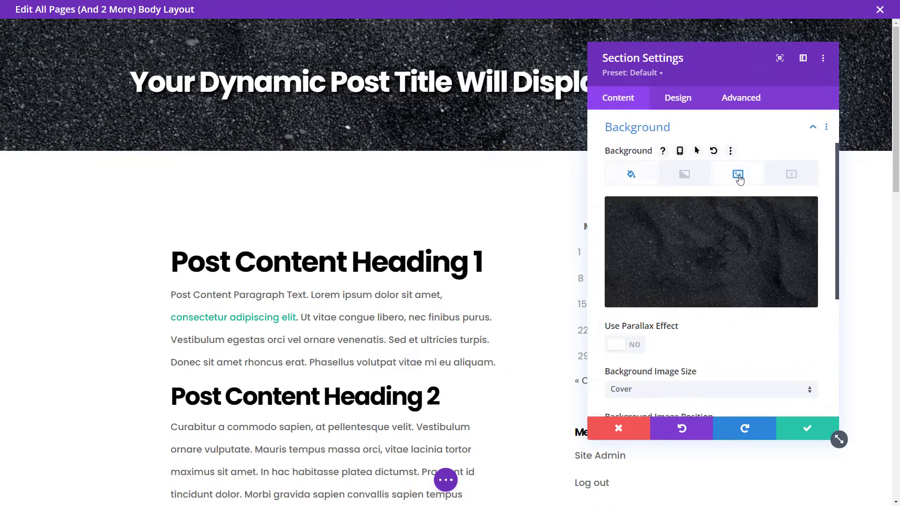
{"action": "mouse_move", "coordinate": [800, 217]}
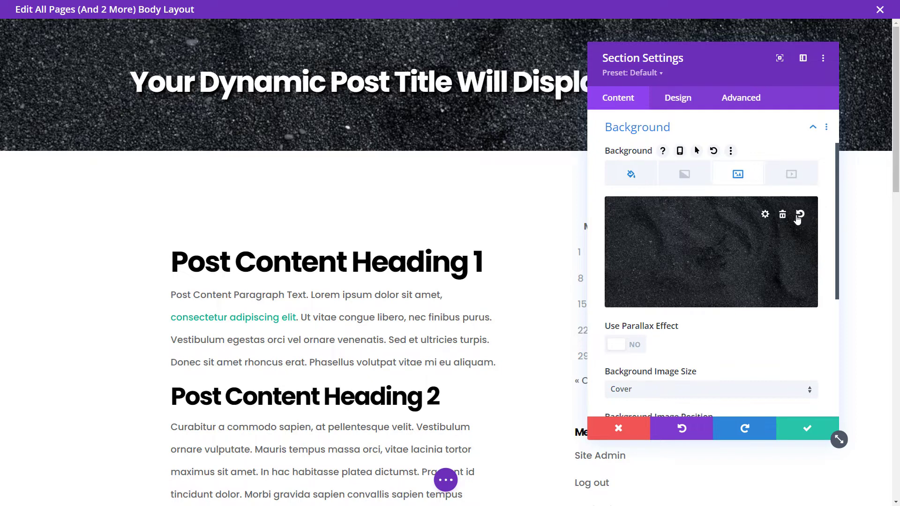
{"action": "left_click", "coordinate": [783, 215]}
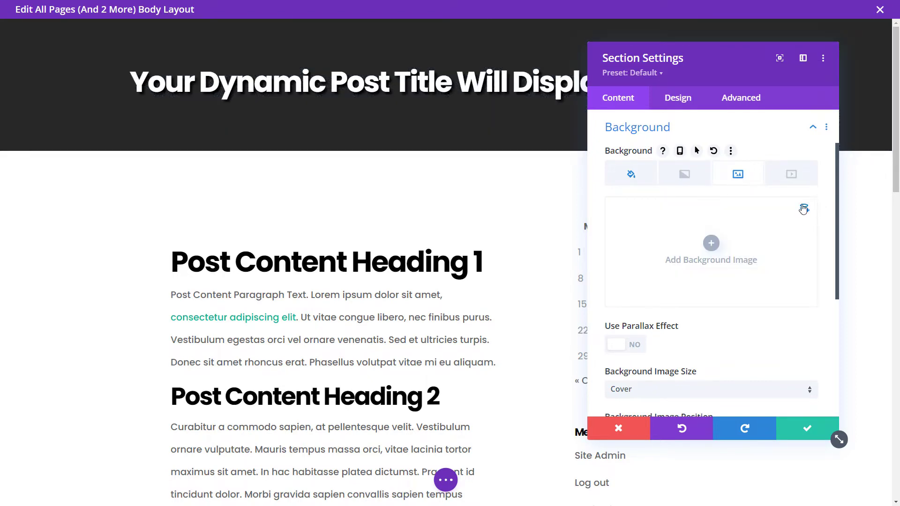
{"action": "left_click", "coordinate": [805, 210]}
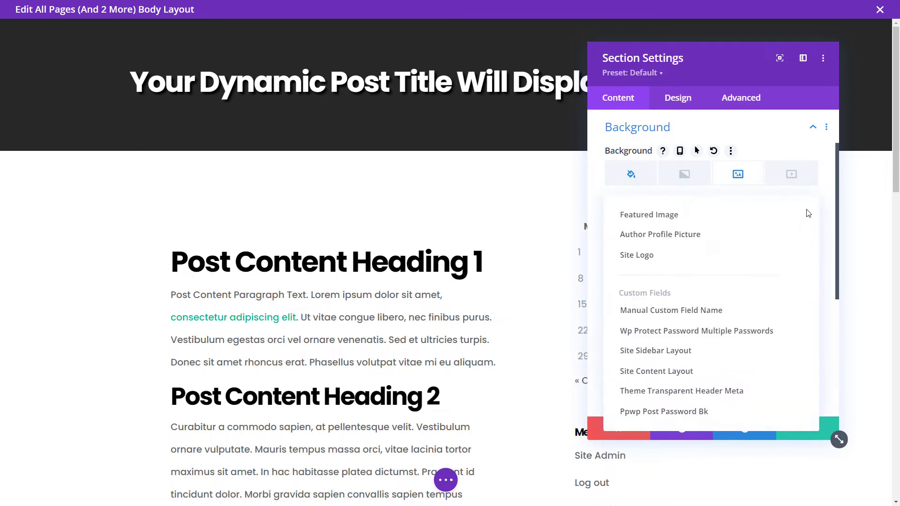
{"action": "left_click", "coordinate": [662, 218]}
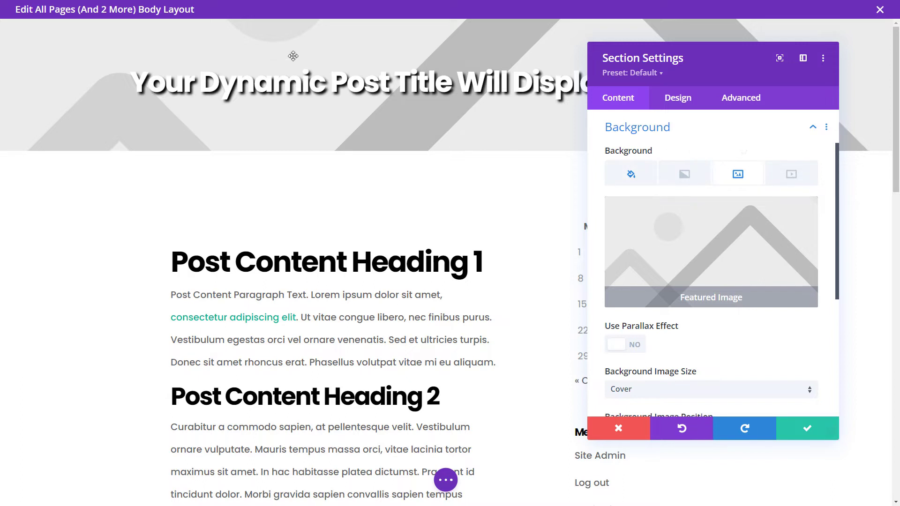
- Add a background gradient to the title section with first color #2d2d2d and second color #000000
{"action": "left_click", "coordinate": [682, 175]}
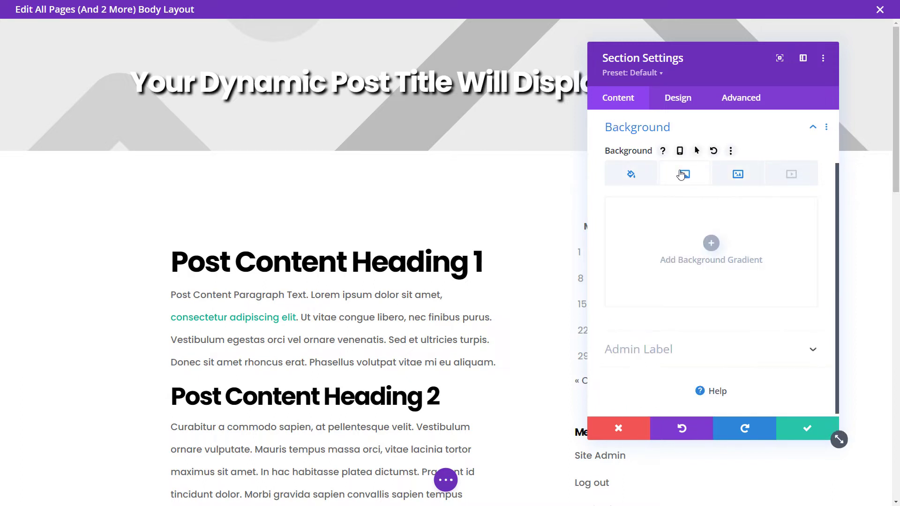
{"action": "left_click", "coordinate": [712, 242]}
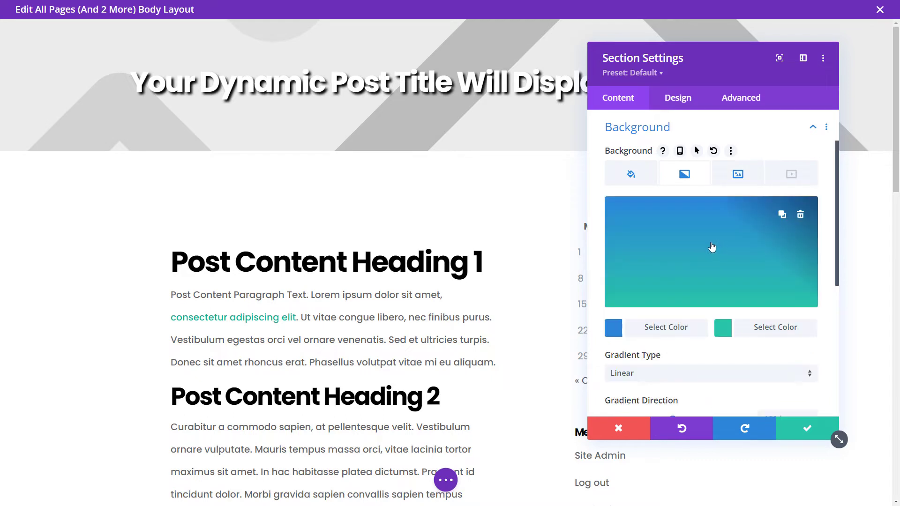
{"action": "left_click", "coordinate": [617, 328]}
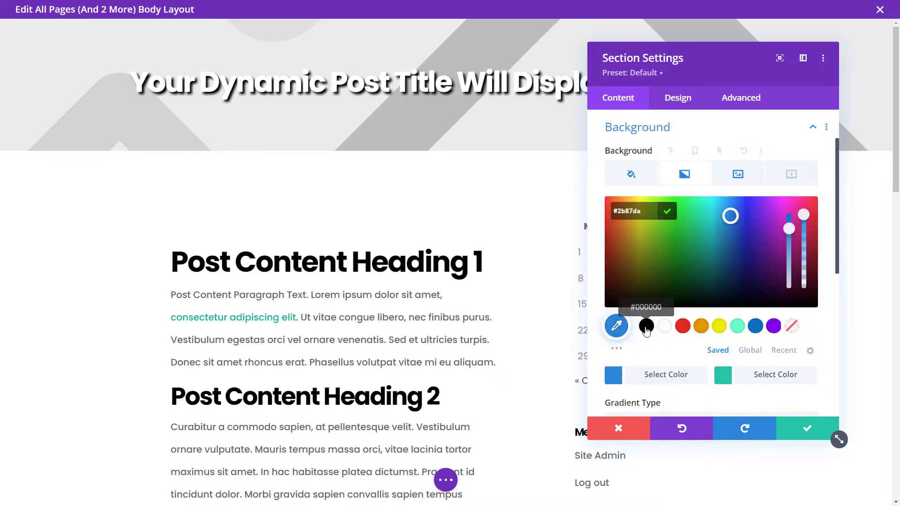
{"action": "left_click_drag", "start_coordinate": [606, 283], "coordinate": [604, 290]}
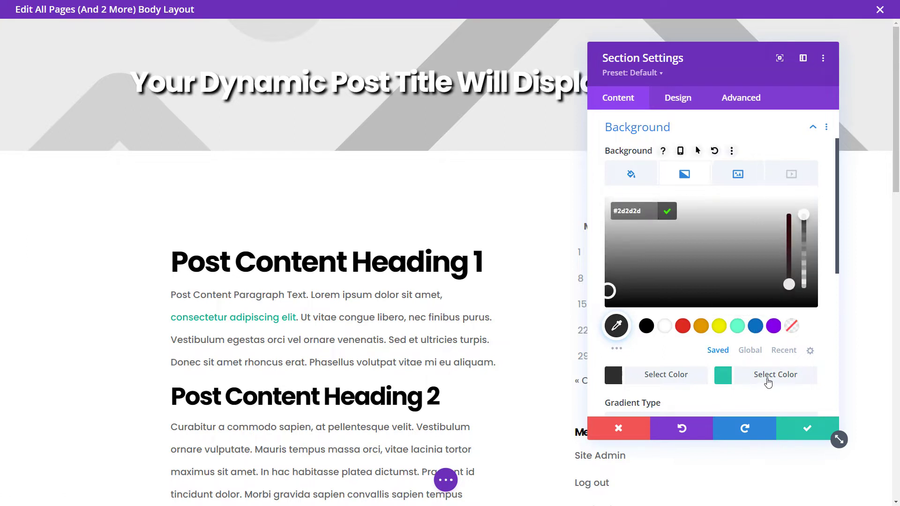
{"action": "left_click", "coordinate": [756, 383]}
{"action": "left_click", "coordinate": [646, 325]}
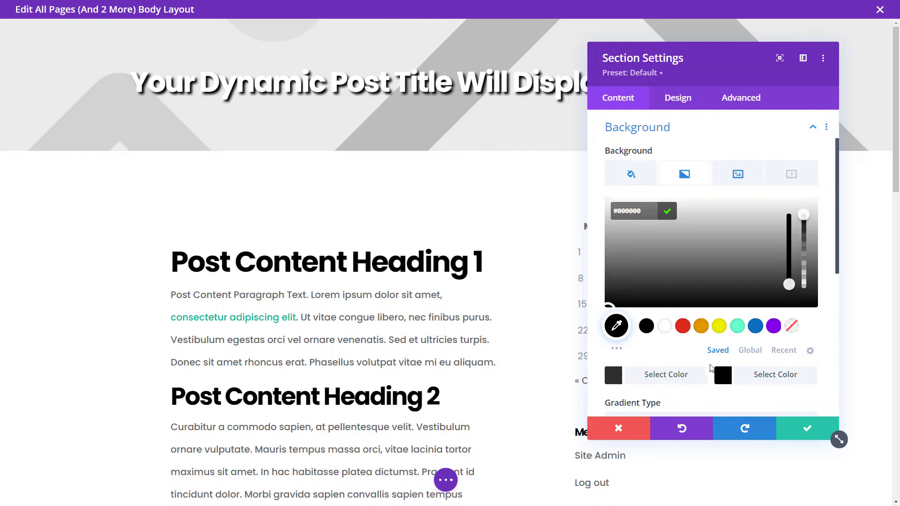
- Place the gradient above the background image and set its gradient direction to 93deg
{"action": "scroll", "coordinate": [709, 367], "scroll_direction": "down", "scroll_amount": 6}
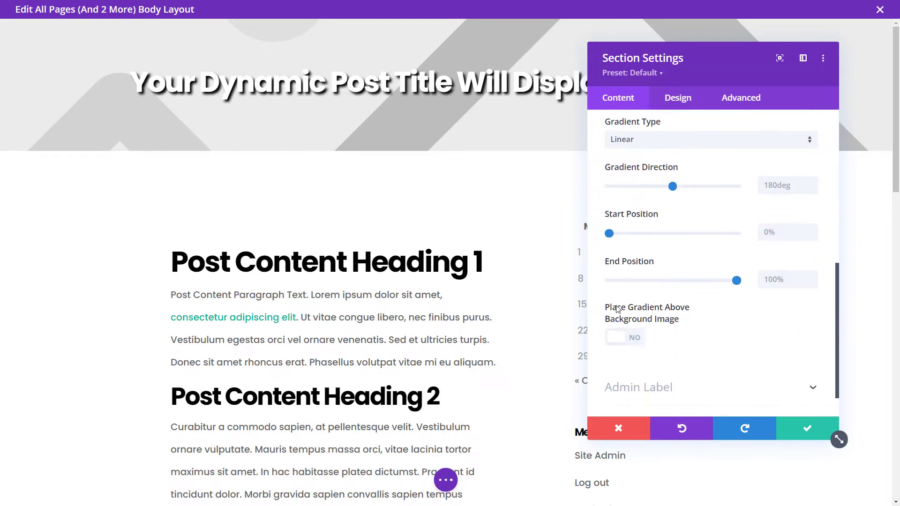
{"action": "left_click", "coordinate": [616, 338]}
{"action": "scroll", "coordinate": [729, 300], "scroll_direction": "up", "scroll_amount": 6}
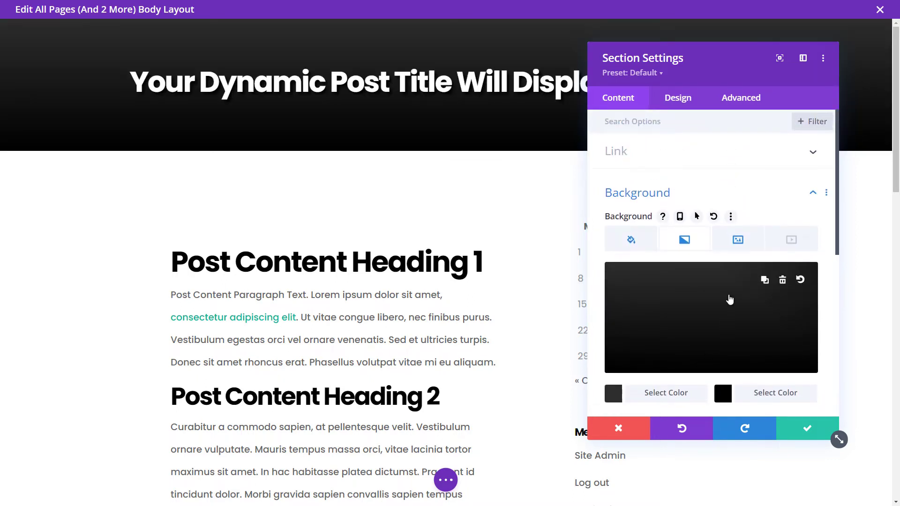
{"action": "scroll", "coordinate": [732, 302], "scroll_direction": "down", "scroll_amount": 1}
{"action": "scroll", "coordinate": [701, 339], "scroll_direction": "down", "scroll_amount": 3}
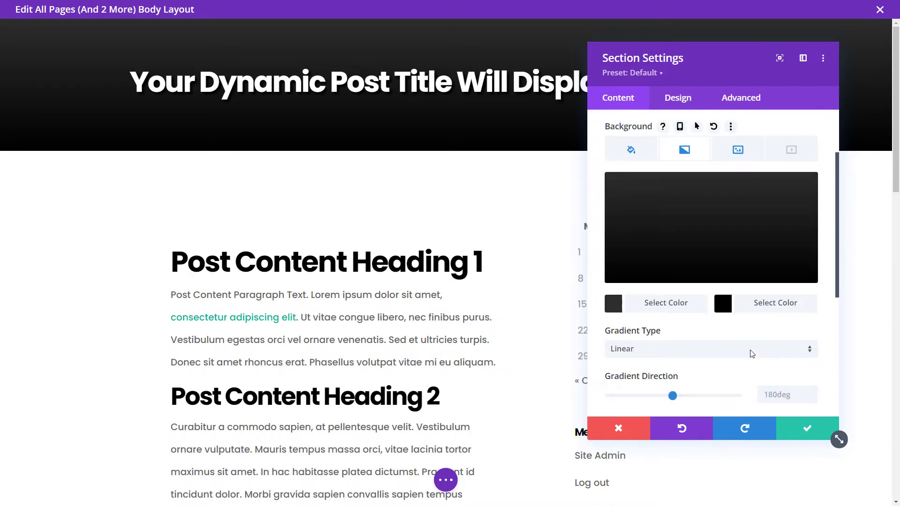
{"action": "left_click_drag", "start_coordinate": [671, 300], "coordinate": [641, 301]}
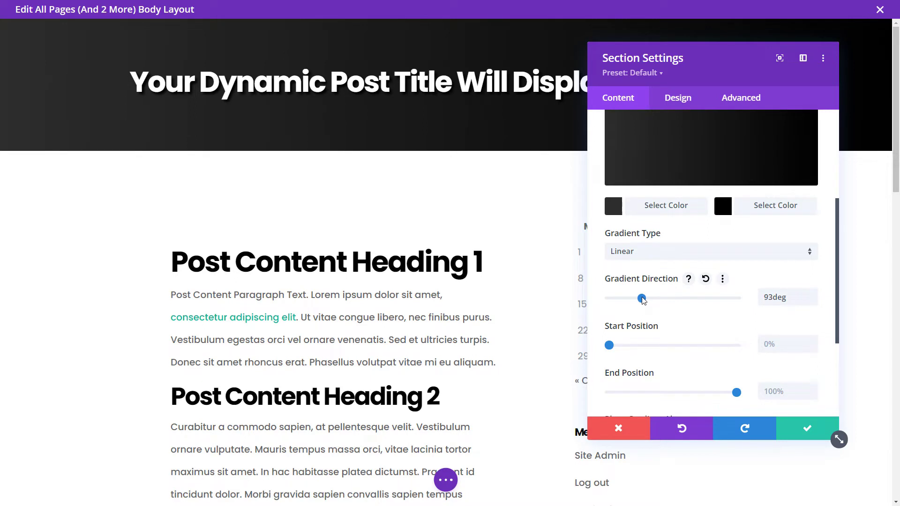
- Make the gradient's second color fully transparent, rgba(0,0,0,0)
{"action": "left_click_drag", "start_coordinate": [703, 77], "coordinate": [685, 111]}
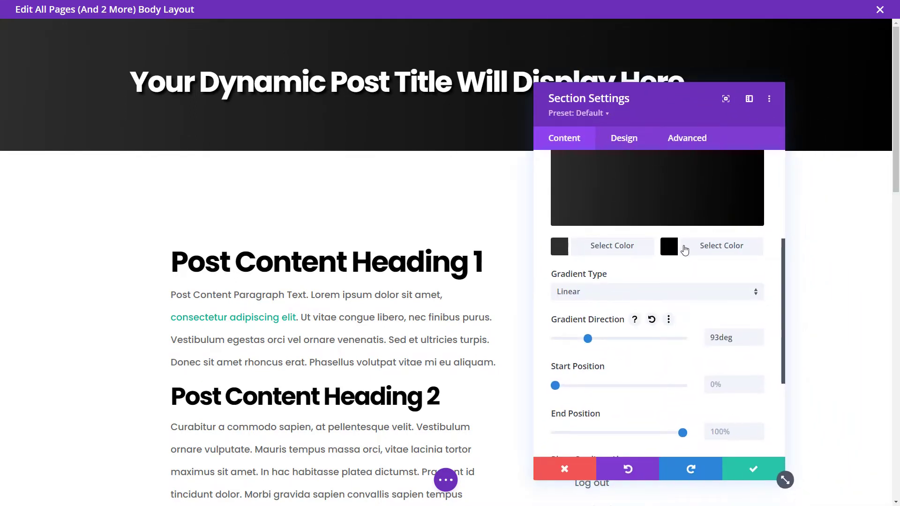
{"action": "left_click", "coordinate": [684, 251]}
{"action": "scroll", "coordinate": [750, 274], "scroll_direction": "up", "scroll_amount": 3}
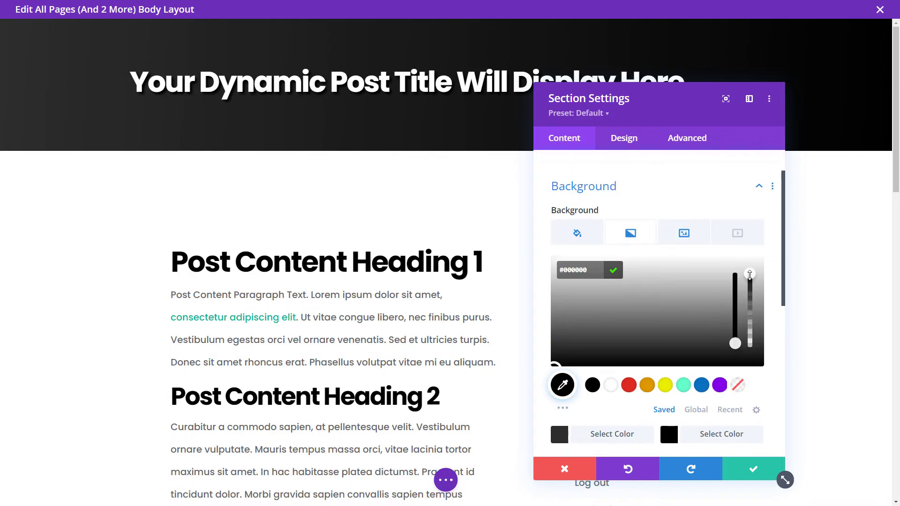
{"action": "left_click_drag", "start_coordinate": [750, 274], "coordinate": [750, 347]}
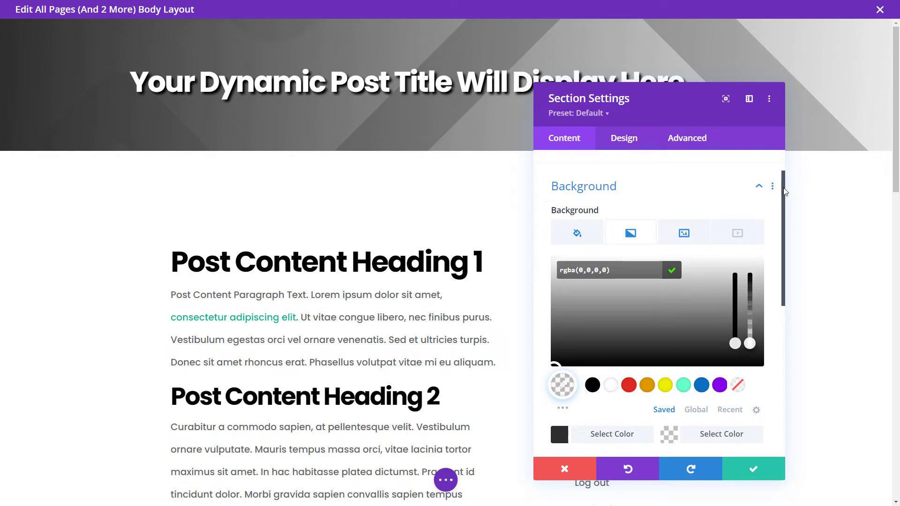
- Set the gradient's start position to 31% and its end position to 76%
{"action": "left_click_drag", "start_coordinate": [783, 193], "coordinate": [784, 253]}
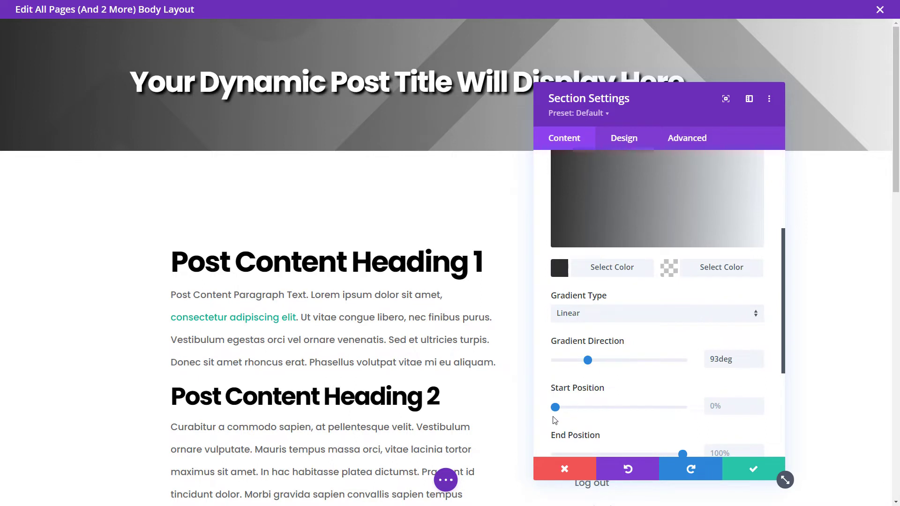
{"action": "left_click_drag", "start_coordinate": [557, 412], "coordinate": [595, 411]}
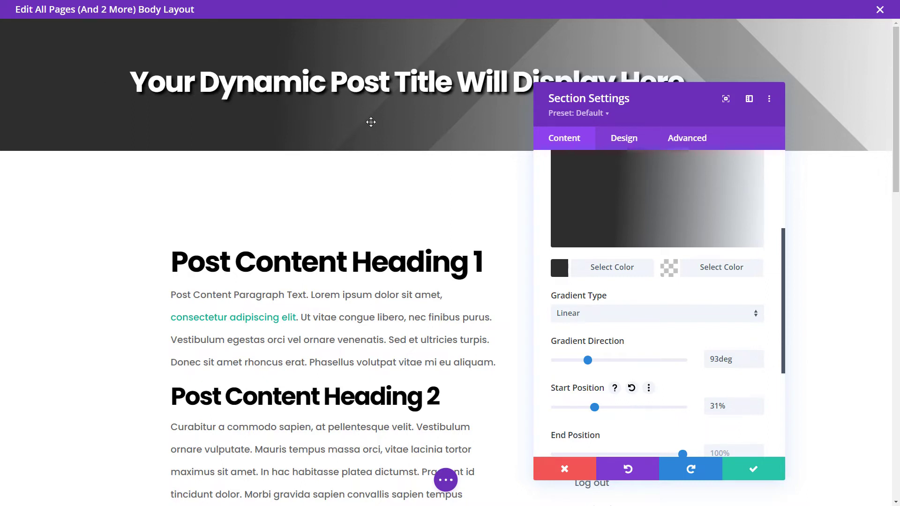
{"action": "scroll", "coordinate": [684, 411], "scroll_direction": "down", "scroll_amount": 1}
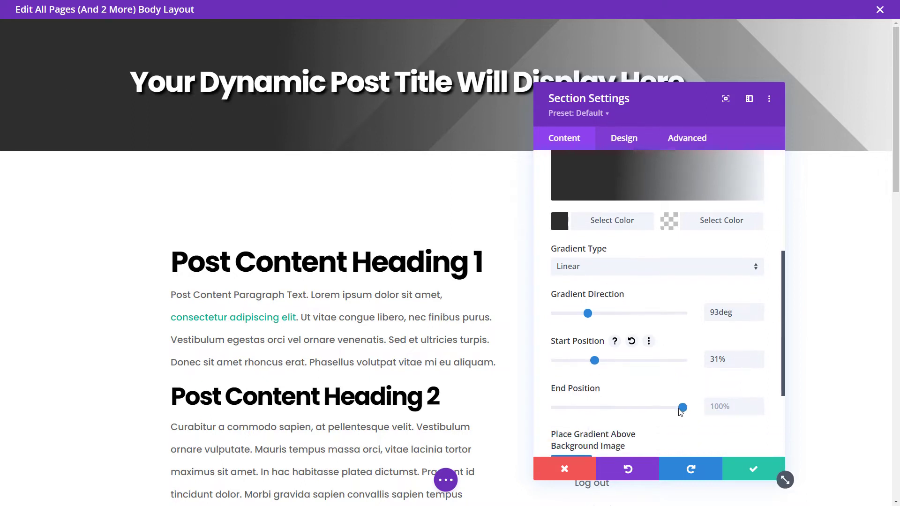
{"action": "left_click_drag", "start_coordinate": [680, 412], "coordinate": [652, 412]}
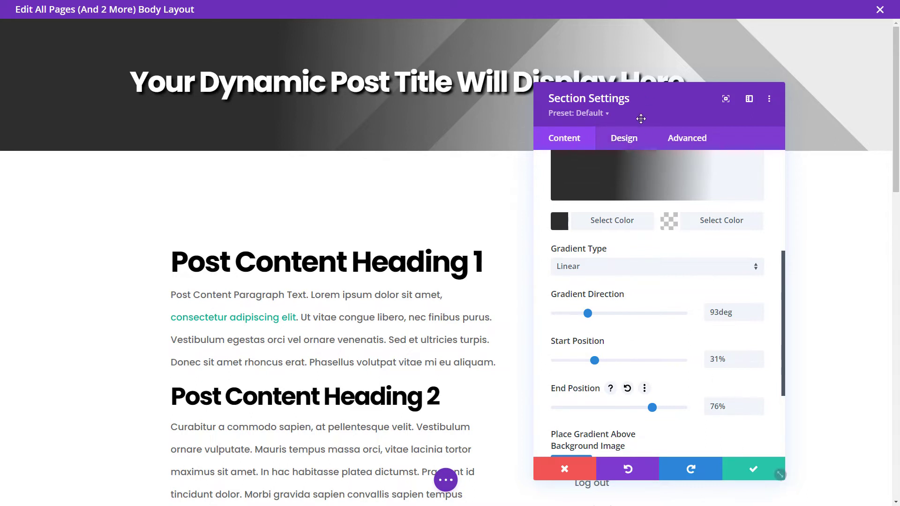
- Add a bottom divider to the title section in the single-layer style that slopes down gradually and rises sharply at its right end
{"action": "left_click", "coordinate": [609, 140]}
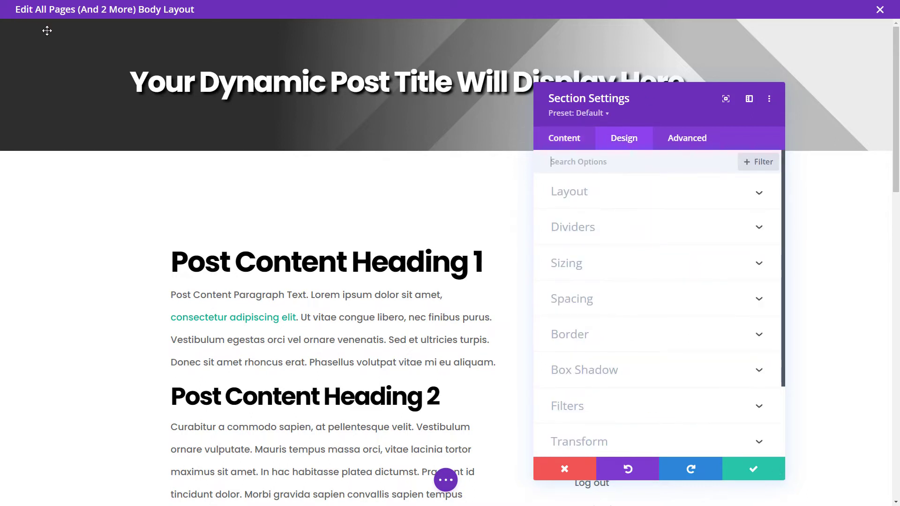
{"action": "left_click", "coordinate": [580, 228]}
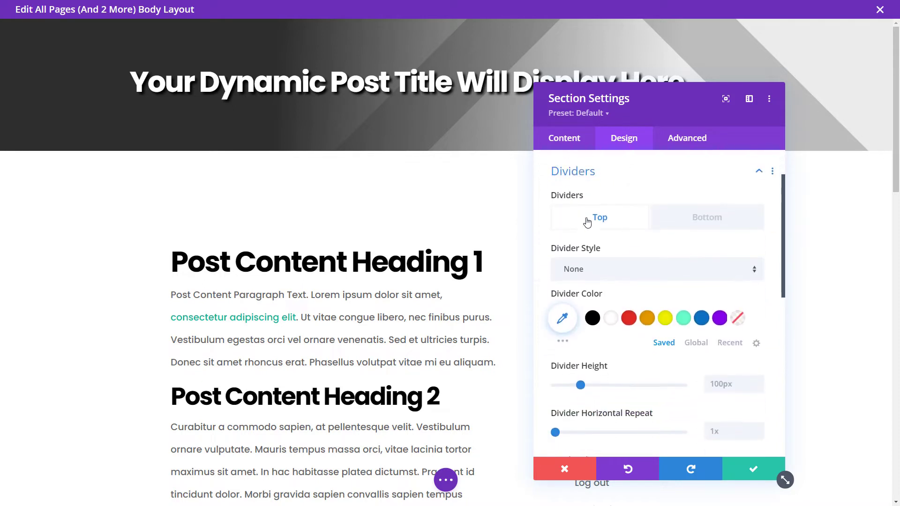
{"action": "left_click", "coordinate": [693, 213]}
{"action": "left_click", "coordinate": [630, 270]}
{"action": "scroll", "coordinate": [619, 267], "scroll_direction": "down", "scroll_amount": 4}
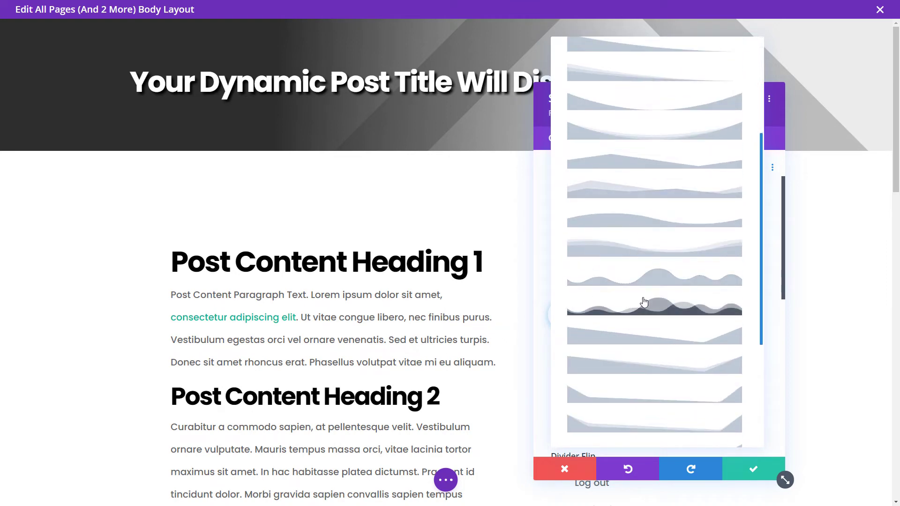
{"action": "left_click", "coordinate": [647, 341]}
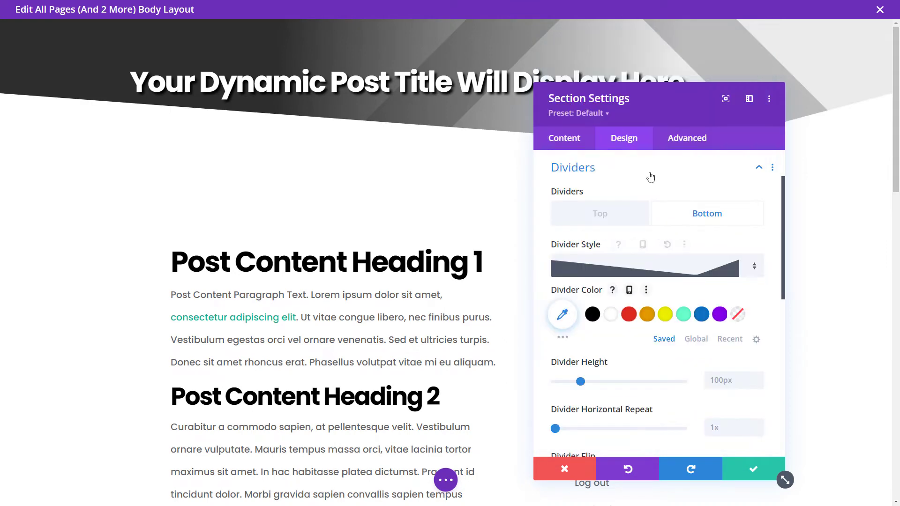
- Reduce the title section's bottom divider height to 56px
{"action": "left_click_drag", "start_coordinate": [623, 83], "coordinate": [696, 88]}
{"action": "left_click", "coordinate": [644, 372]}
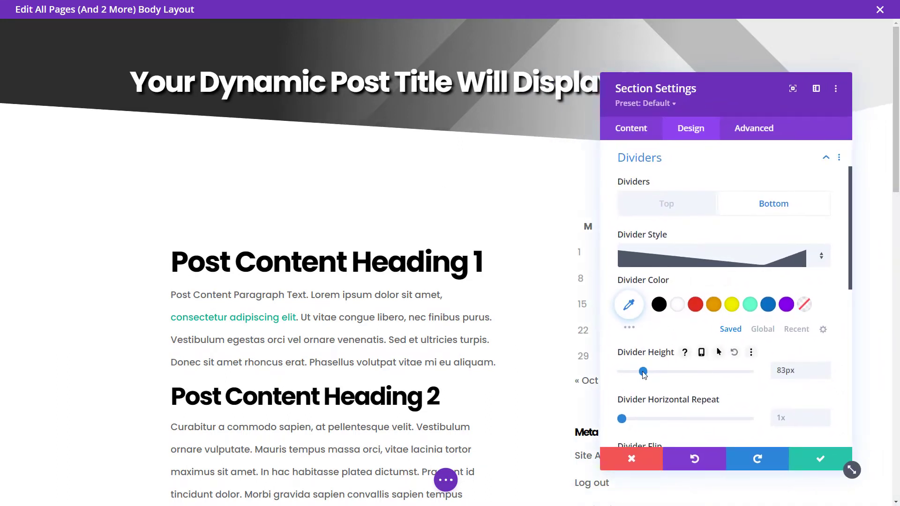
{"action": "left_click_drag", "start_coordinate": [643, 371], "coordinate": [640, 373]}
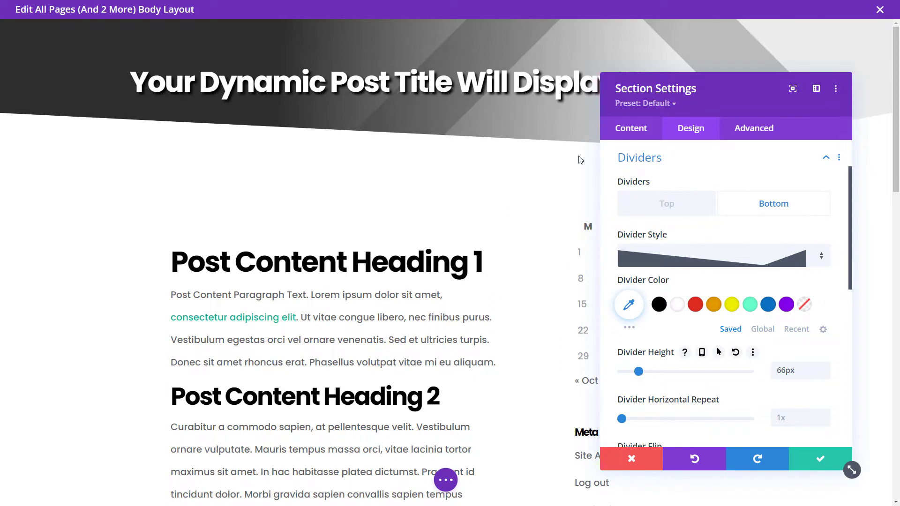
{"action": "left_click_drag", "start_coordinate": [683, 87], "coordinate": [758, 159]}
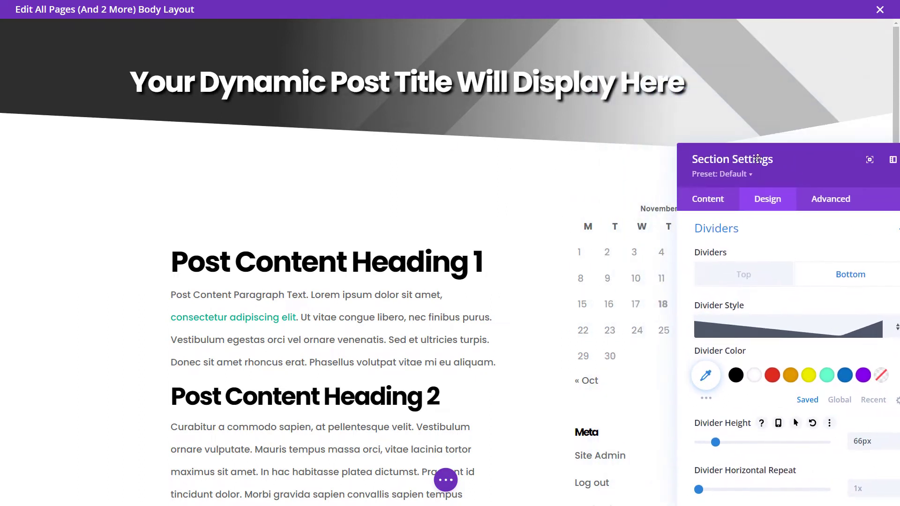
{"action": "left_click_drag", "start_coordinate": [715, 442], "coordinate": [713, 442]}
{"action": "left_click_drag", "start_coordinate": [759, 161], "coordinate": [692, 65]}
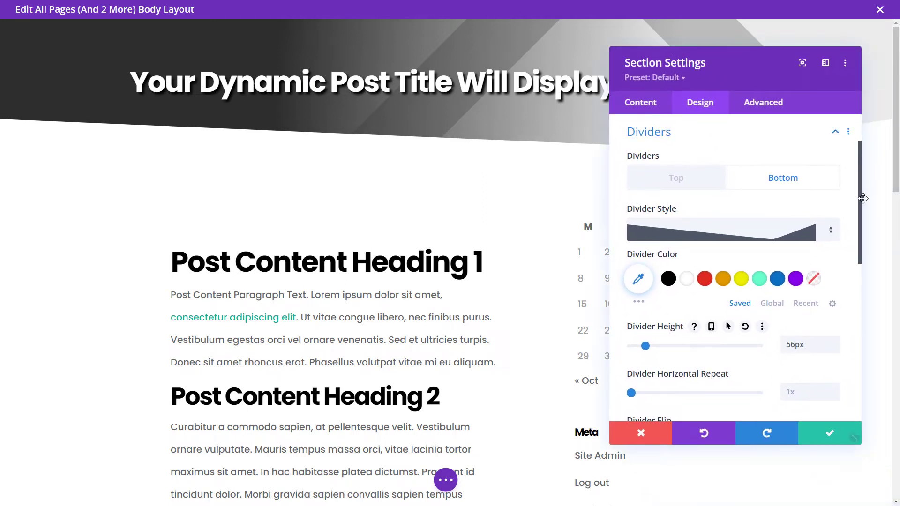
- Set the title section's bottom padding to 150px
{"action": "left_click_drag", "start_coordinate": [857, 171], "coordinate": [862, 287]}
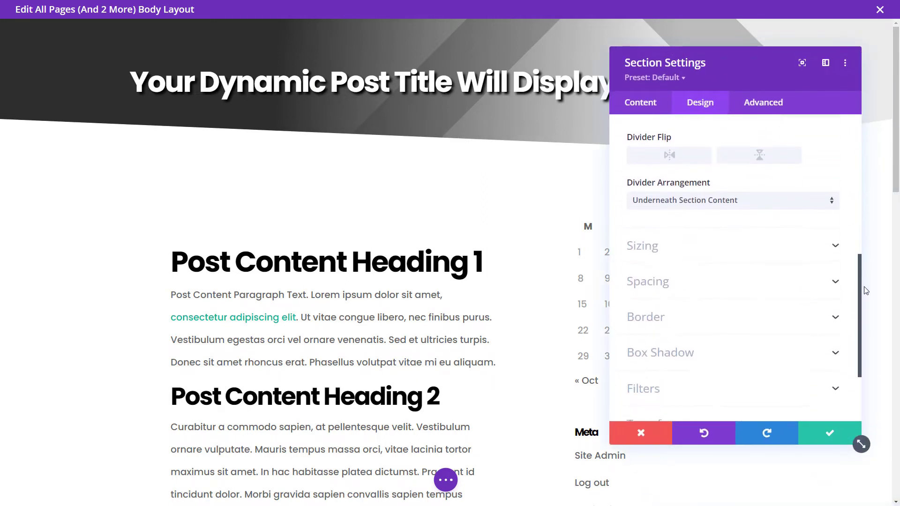
{"action": "left_click", "coordinate": [674, 281]}
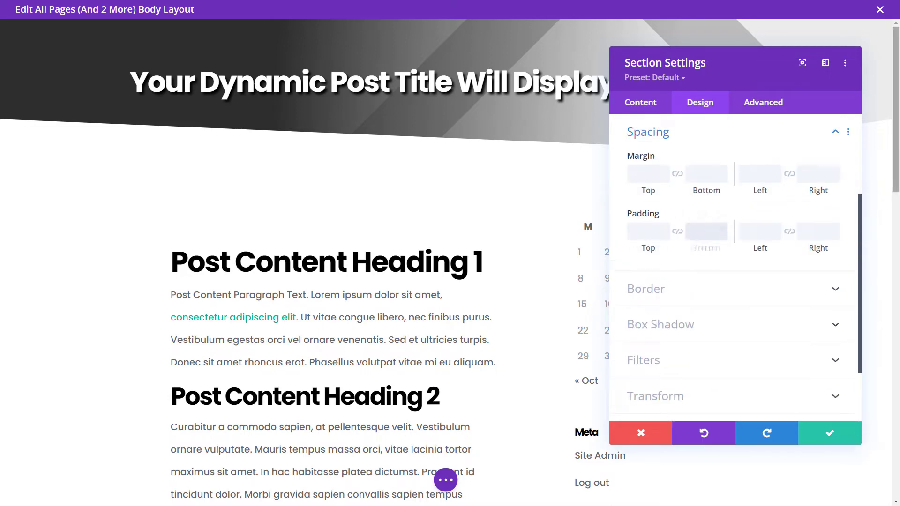
{"action": "left_click", "coordinate": [693, 232]}
{"action": "type", "text": "150px"}
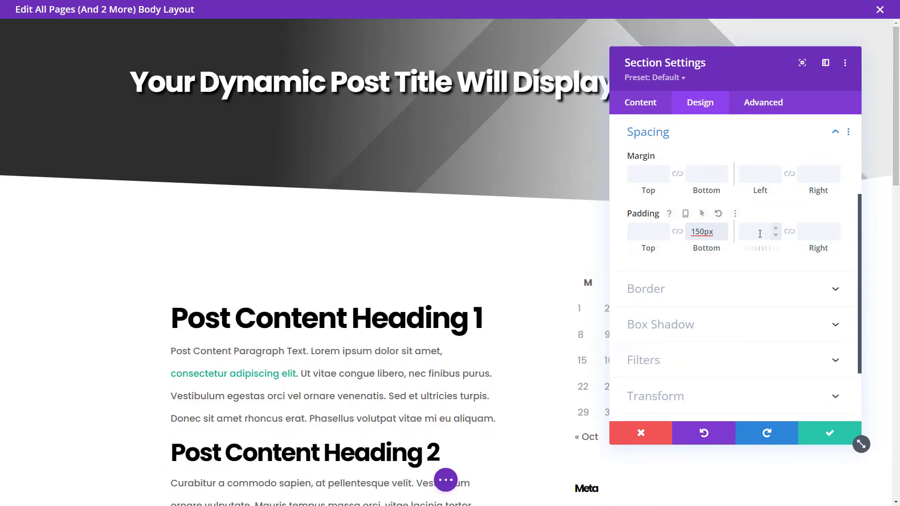
- Reduce the title section's bottom padding to 110px and save the section settings
{"action": "left_click_drag", "start_coordinate": [704, 231], "coordinate": [633, 227]}
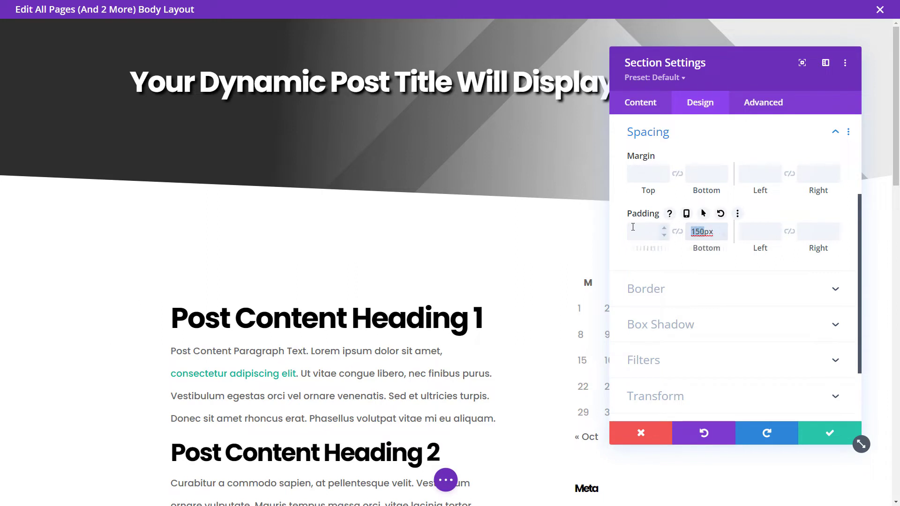
{"action": "type", "text": "11"}
{"action": "left_click", "coordinate": [754, 232]}
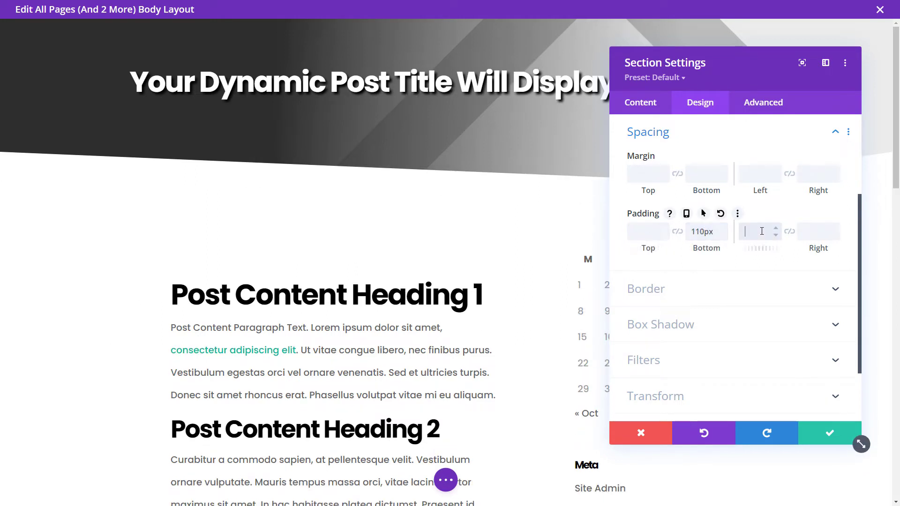
{"action": "left_click", "coordinate": [829, 435]}
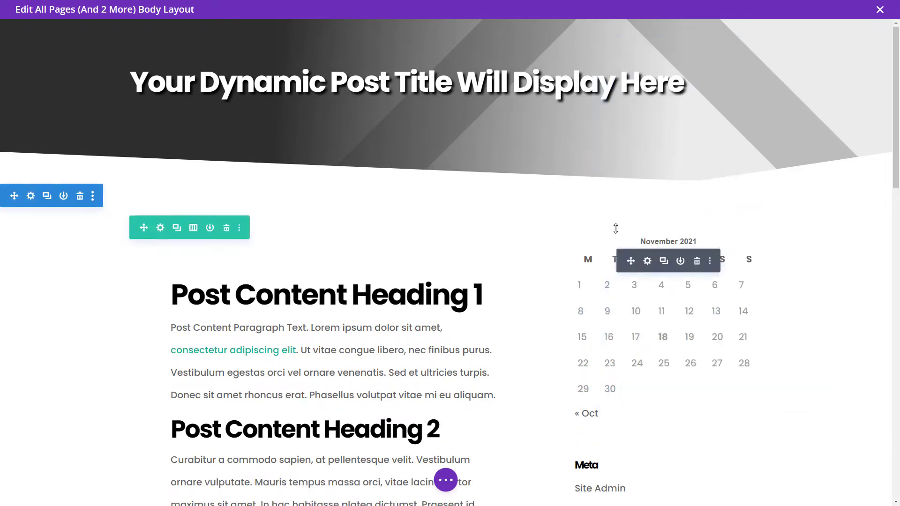
- Save the body layout and reload the live About Us page with the new template
{"action": "scroll", "coordinate": [548, 373], "scroll_direction": "down", "scroll_amount": 10}
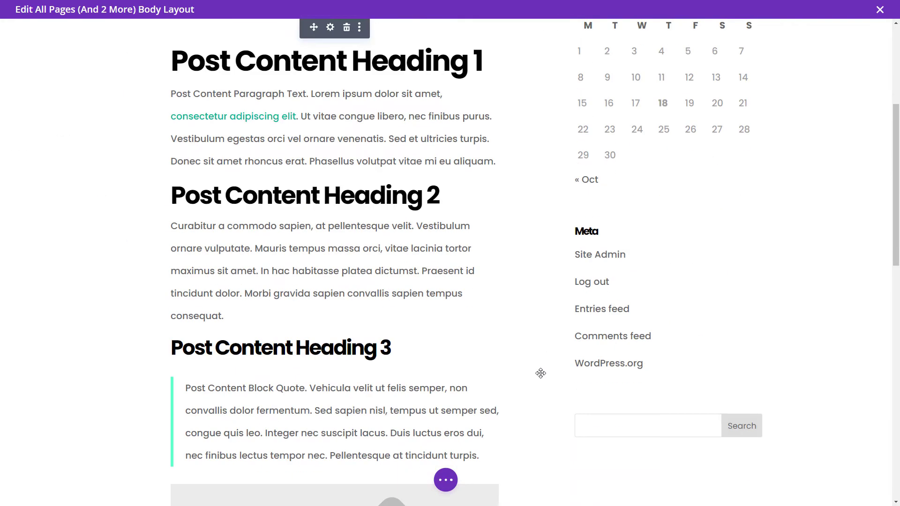
{"action": "scroll", "coordinate": [399, 330], "scroll_direction": "up", "scroll_amount": 10}
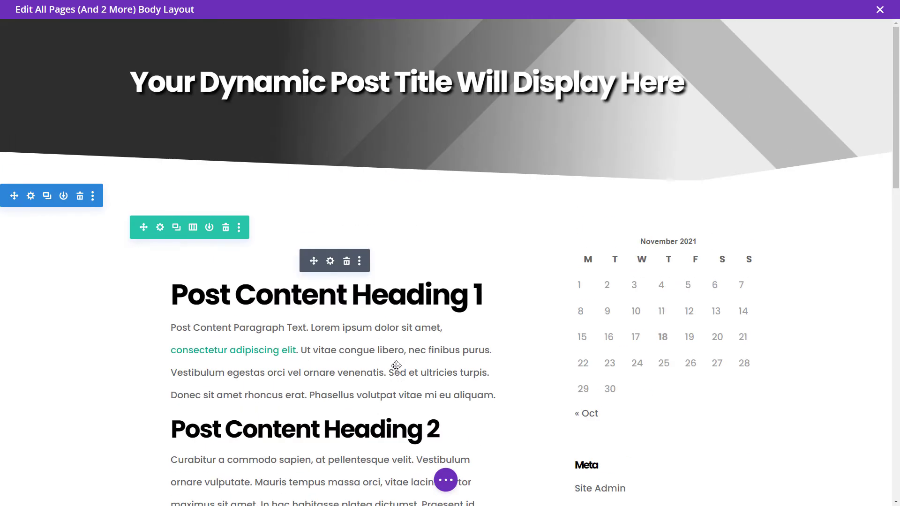
{"action": "left_click", "coordinate": [436, 477]}
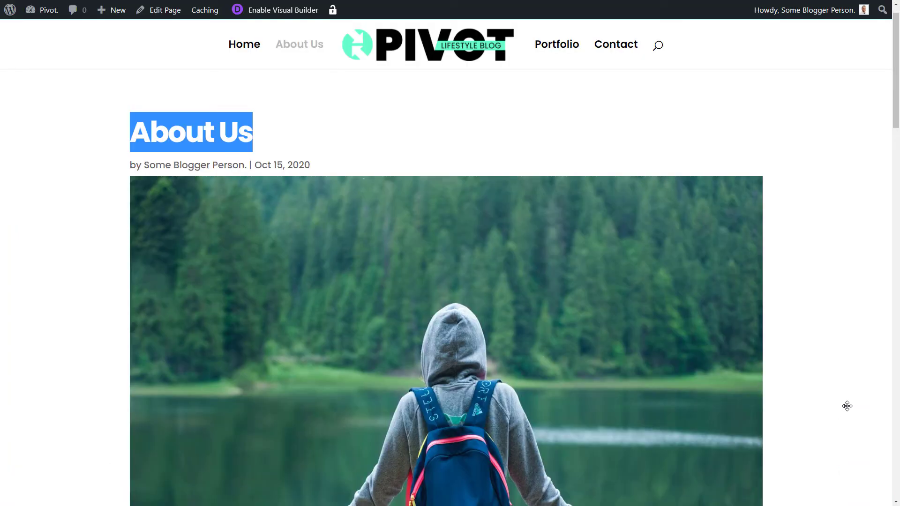
{"action": "key", "text": "F5"}
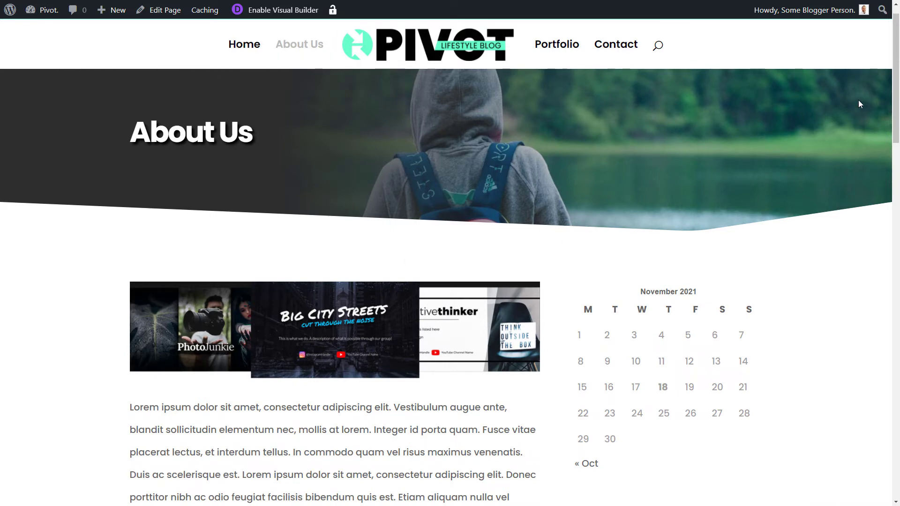
- Examine the title banner, page content and sidebar on the live About Us page down to the footer
{"action": "left_click_drag", "start_coordinate": [894, 94], "coordinate": [881, 139]}
{"action": "scroll", "coordinate": [534, 255], "scroll_direction": "up", "scroll_amount": 3}
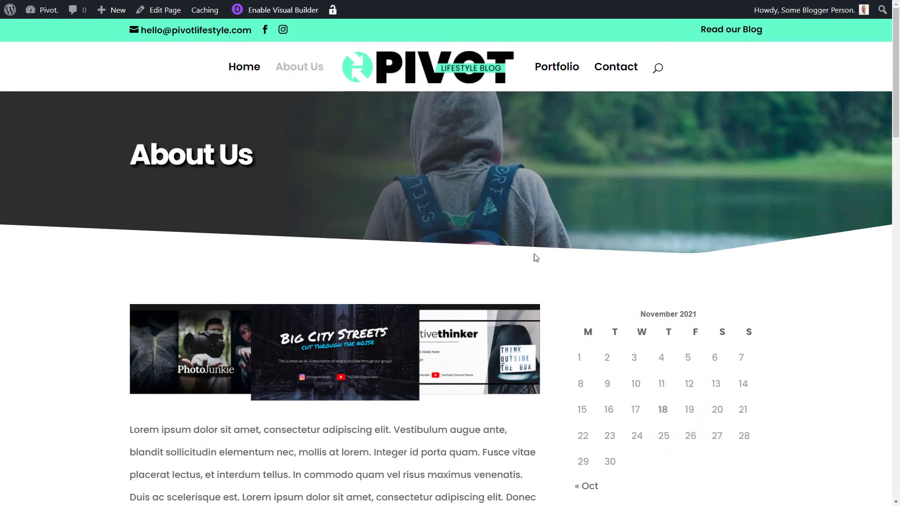
{"action": "scroll", "coordinate": [269, 261], "scroll_direction": "down", "scroll_amount": 9}
{"action": "scroll", "coordinate": [448, 306], "scroll_direction": "down", "scroll_amount": 5}
{"action": "scroll", "coordinate": [406, 239], "scroll_direction": "up", "scroll_amount": 10}
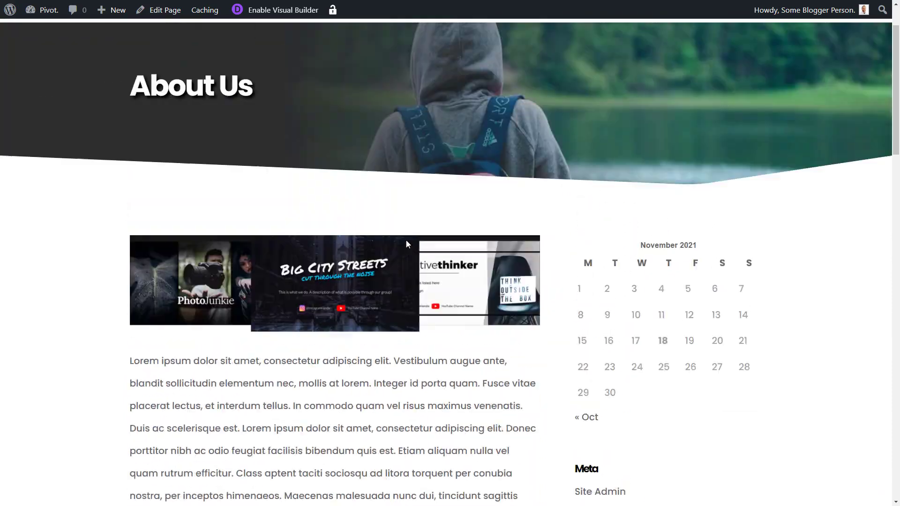
{"action": "scroll", "coordinate": [333, 256], "scroll_direction": "down", "scroll_amount": 8}
{"action": "scroll", "coordinate": [311, 285], "scroll_direction": "down", "scroll_amount": 15}
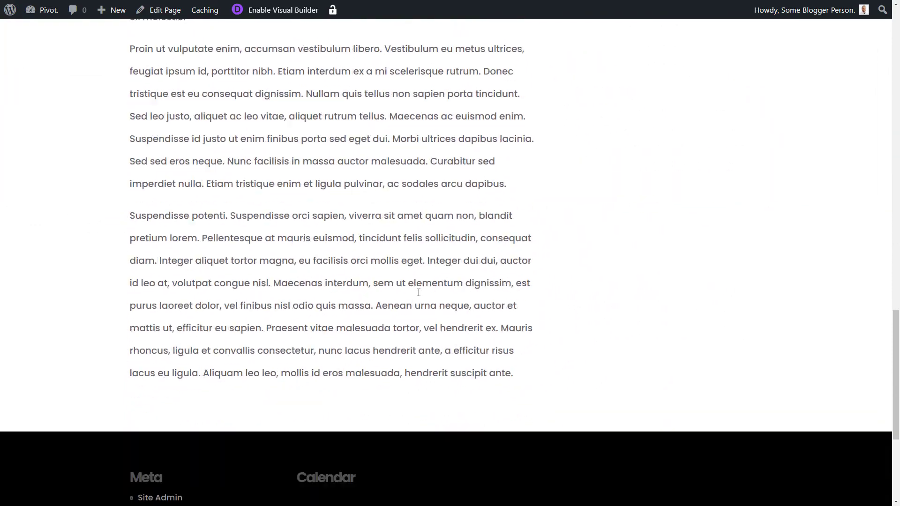
{"action": "scroll", "coordinate": [474, 420], "scroll_direction": "up", "scroll_amount": 15}
{"action": "scroll", "coordinate": [474, 420], "scroll_direction": "up", "scroll_amount": 6}
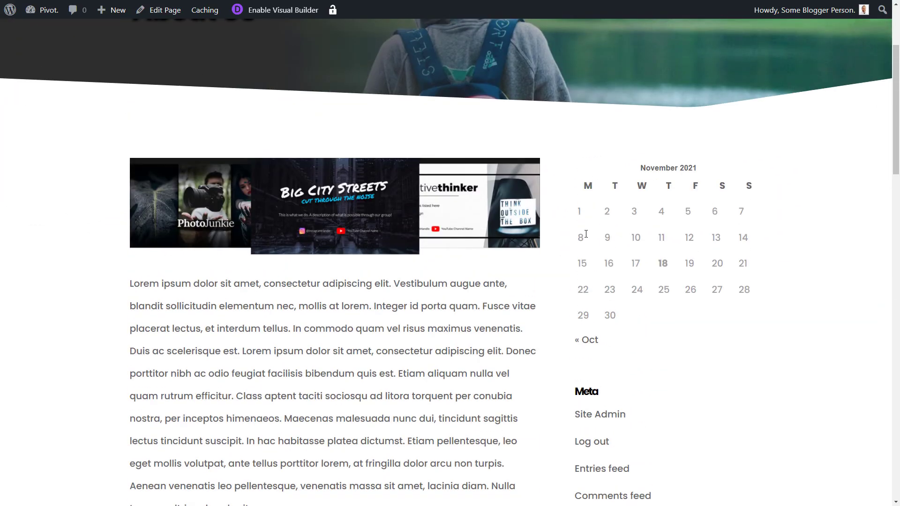
{"action": "scroll", "coordinate": [586, 234], "scroll_direction": "up", "scroll_amount": 3}
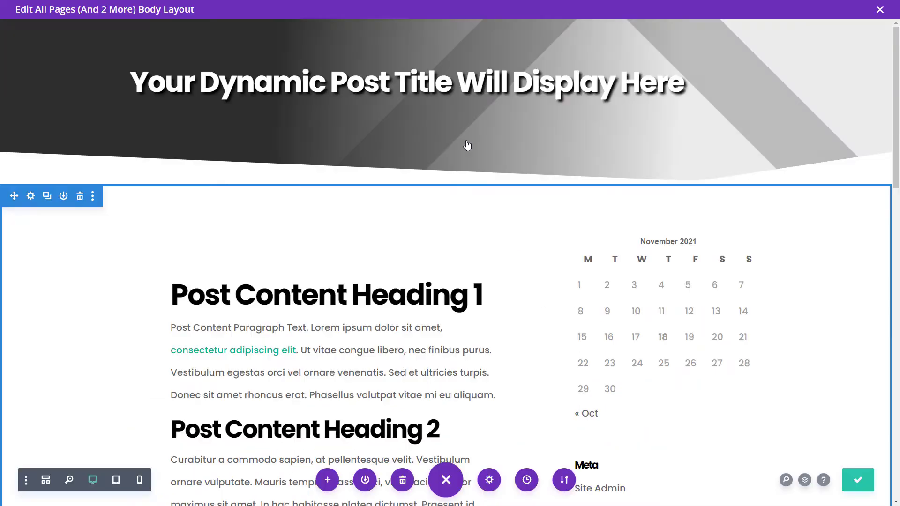
- Insert a Call To Action module below the search box in the sidebar column
{"action": "scroll", "coordinate": [682, 319], "scroll_direction": "down", "scroll_amount": 4}
{"action": "scroll", "coordinate": [679, 301], "scroll_direction": "down", "scroll_amount": 3}
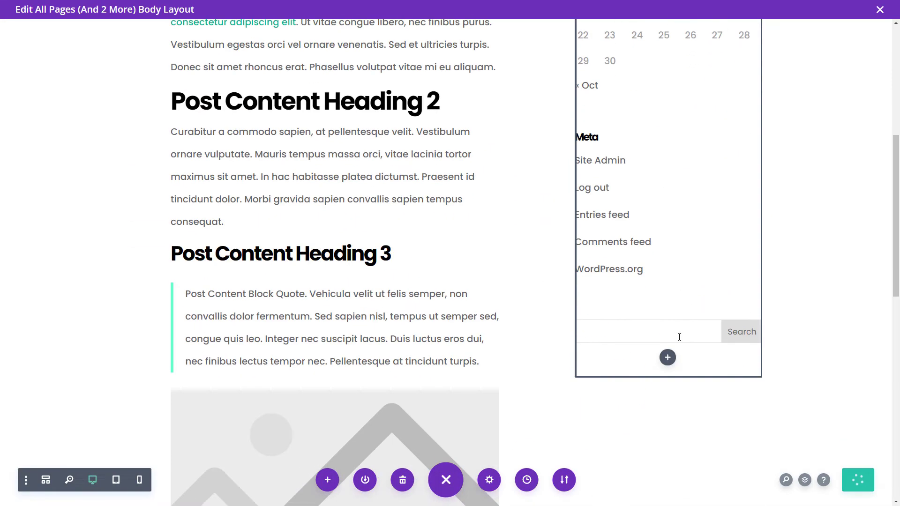
{"action": "left_click", "coordinate": [668, 357]}
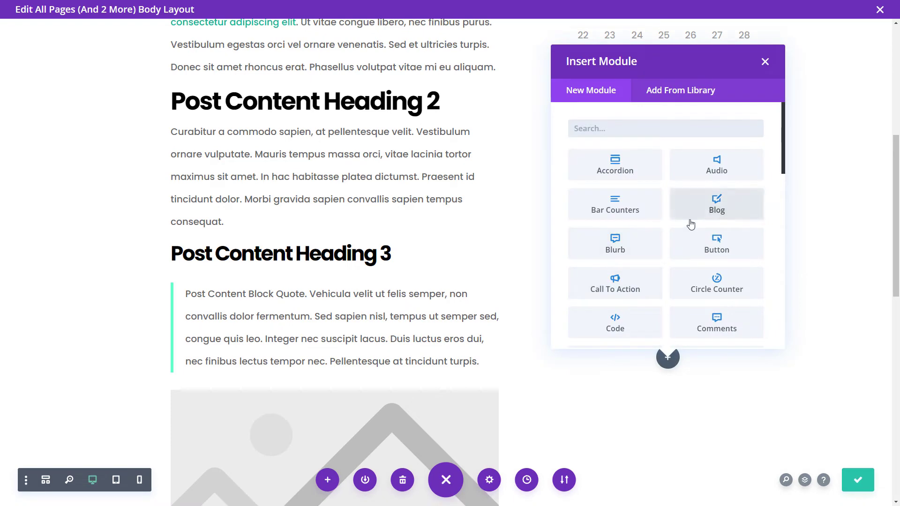
{"action": "left_click", "coordinate": [615, 284]}
- Give the call to action a black background and move it to the top of the sidebar column
{"action": "scroll", "coordinate": [772, 356], "scroll_direction": "down", "scroll_amount": 6}
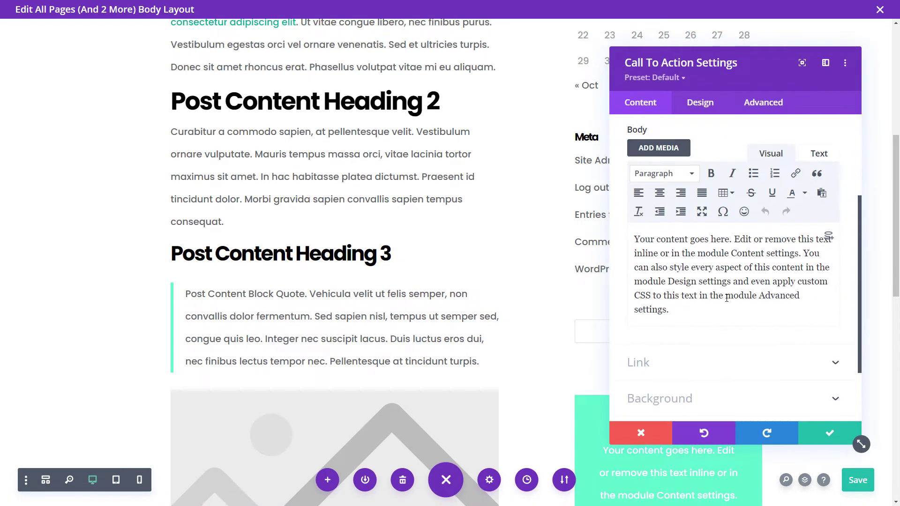
{"action": "left_click", "coordinate": [680, 315]}
{"action": "left_click", "coordinate": [668, 330]}
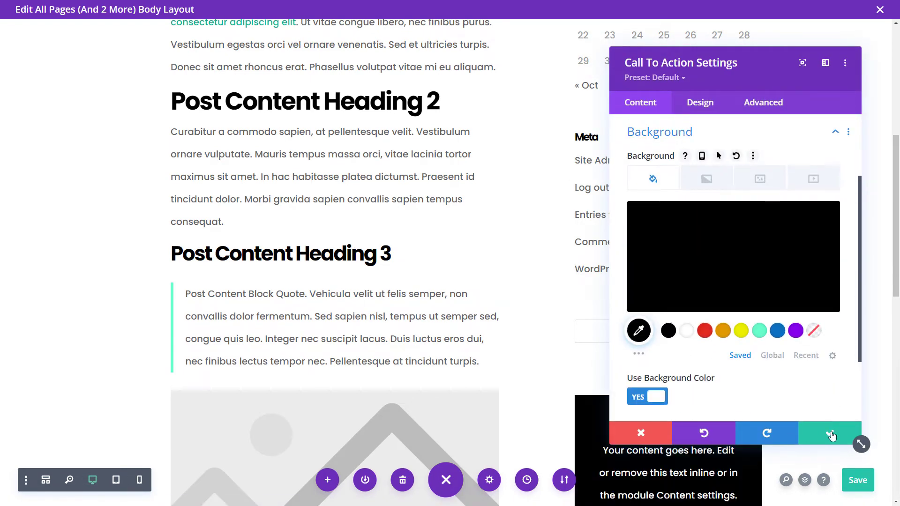
{"action": "left_click", "coordinate": [829, 433]}
{"action": "left_click_drag", "start_coordinate": [602, 133], "coordinate": [599, 278]}
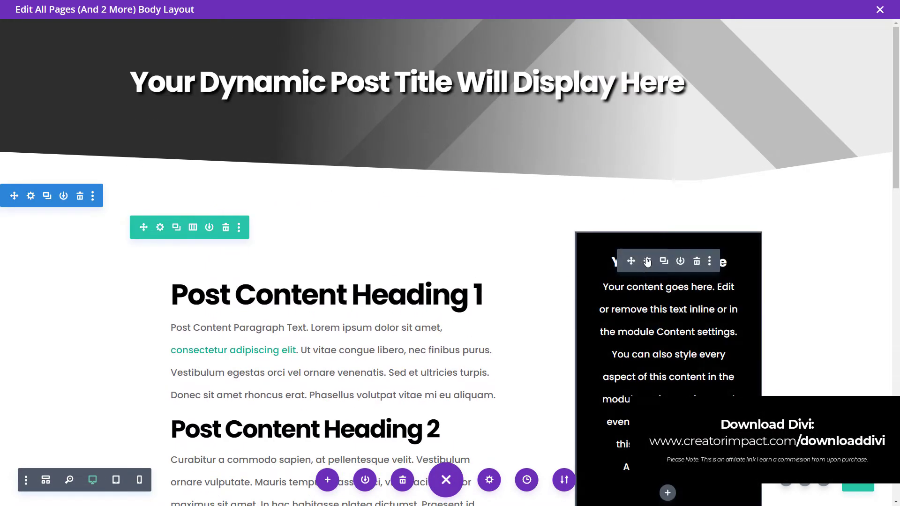
- Set the call to action's title to "Sign up for Email Exclusives" and its body text to "It's free!"
{"action": "left_click", "coordinate": [652, 264]}
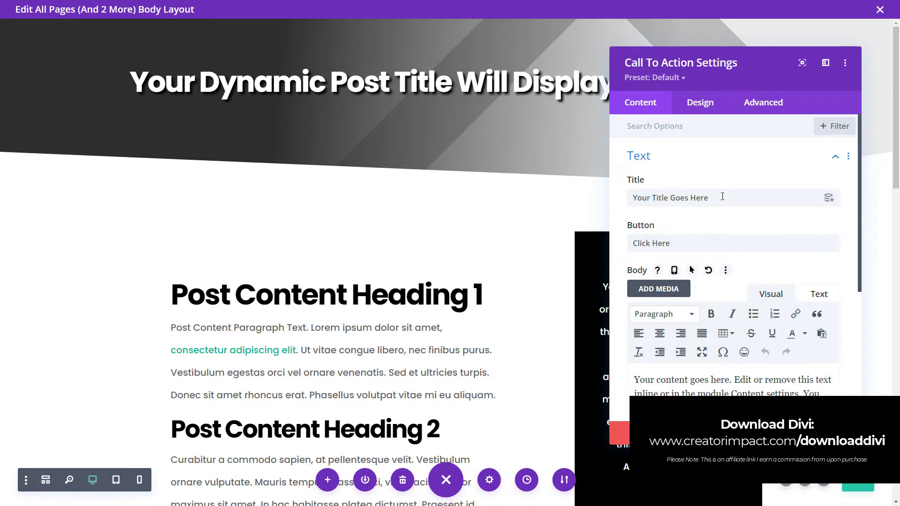
{"action": "left_click_drag", "start_coordinate": [723, 196], "coordinate": [497, 199]}
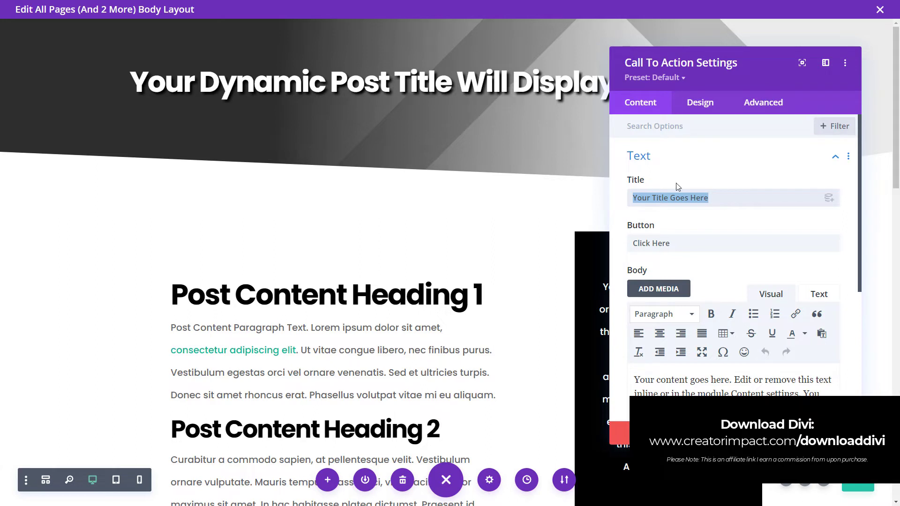
{"action": "type", "text": "Sign up for Email Exc"}
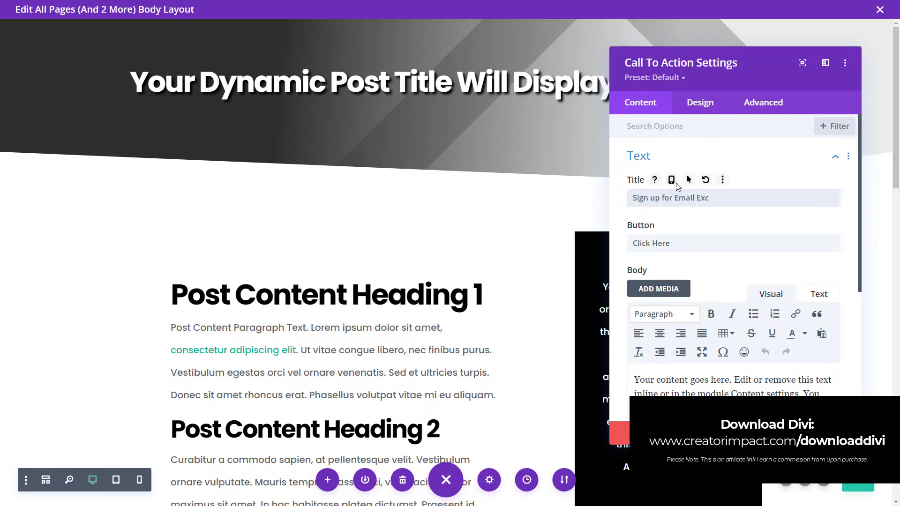
{"action": "type", "text": "lusives"}
{"action": "triple_click", "coordinate": [667, 406]}
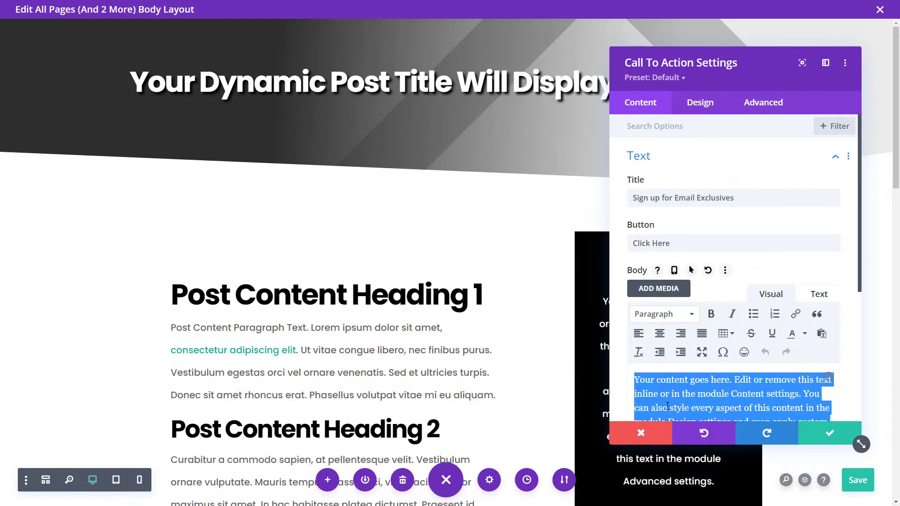
{"action": "type", "text": "It's free"}
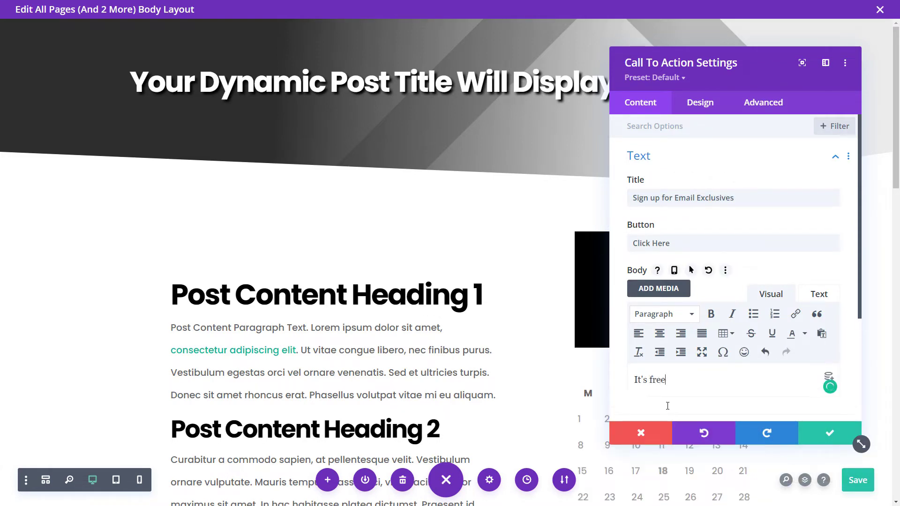
{"action": "type", "text": "!"}
- Set the call to action's button link URL to # and save the module settings
{"action": "scroll", "coordinate": [667, 406], "scroll_direction": "down", "scroll_amount": 5}
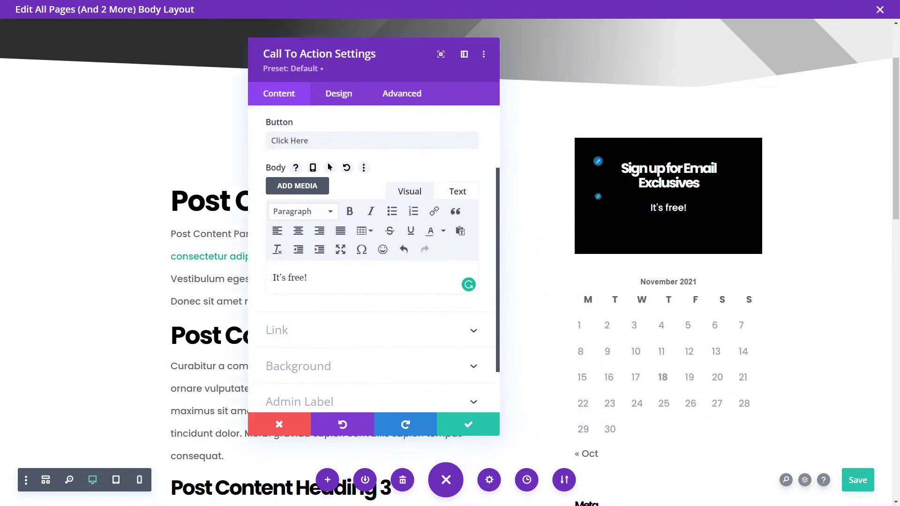
{"action": "left_click", "coordinate": [334, 328]}
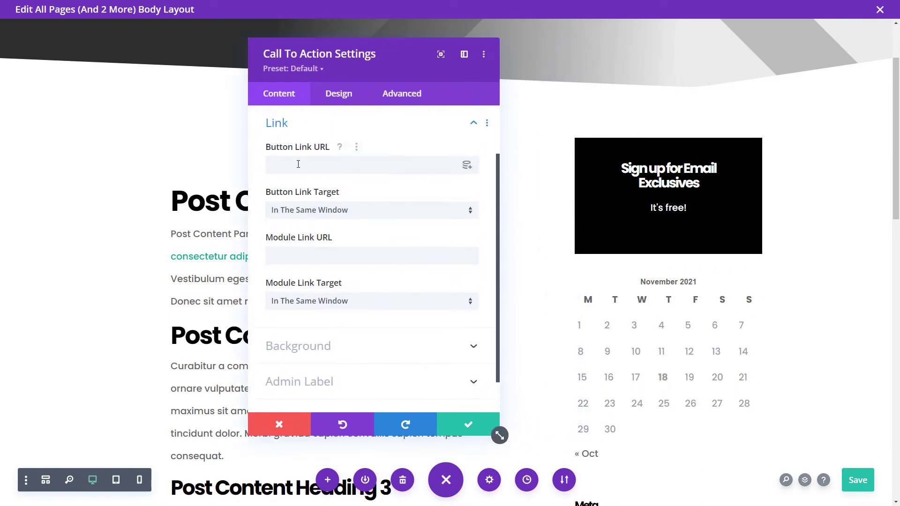
{"action": "left_click", "coordinate": [298, 164]}
{"action": "type", "text": "#"}
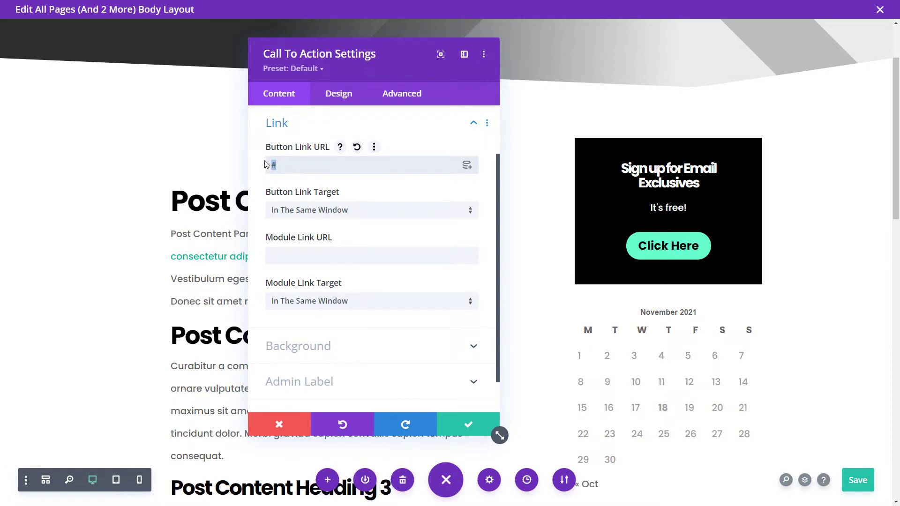
{"action": "left_click", "coordinate": [470, 427]}
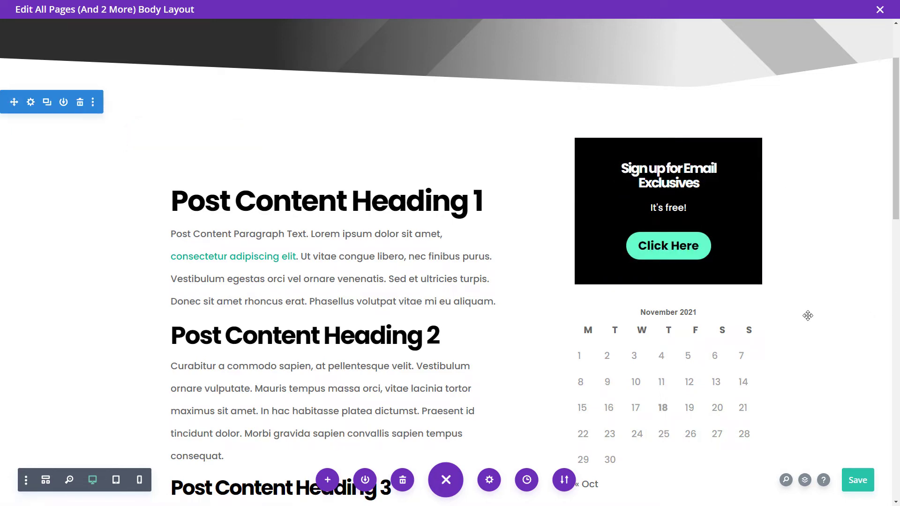
- Set the sidebar column's background to the saved mint green #66ffcc in the content row's settings
{"action": "scroll", "coordinate": [808, 316], "scroll_direction": "up", "scroll_amount": 2}
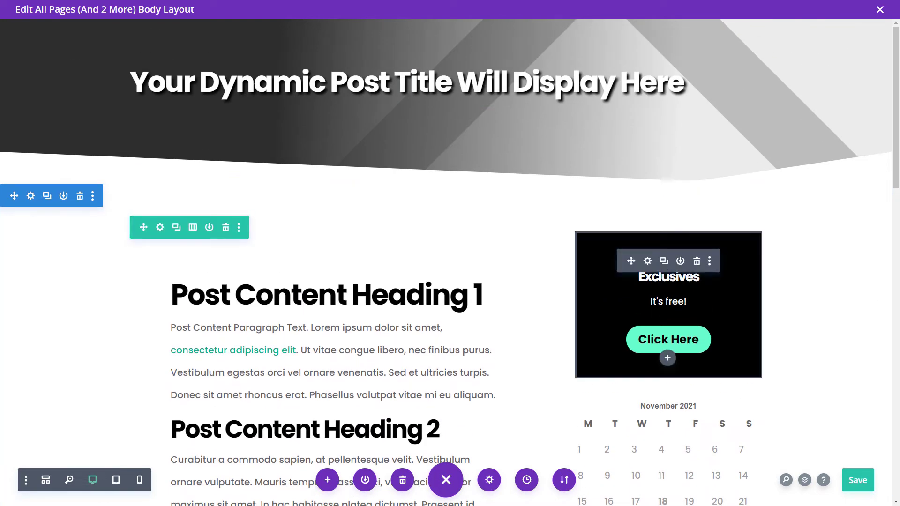
{"action": "left_click", "coordinate": [161, 228]}
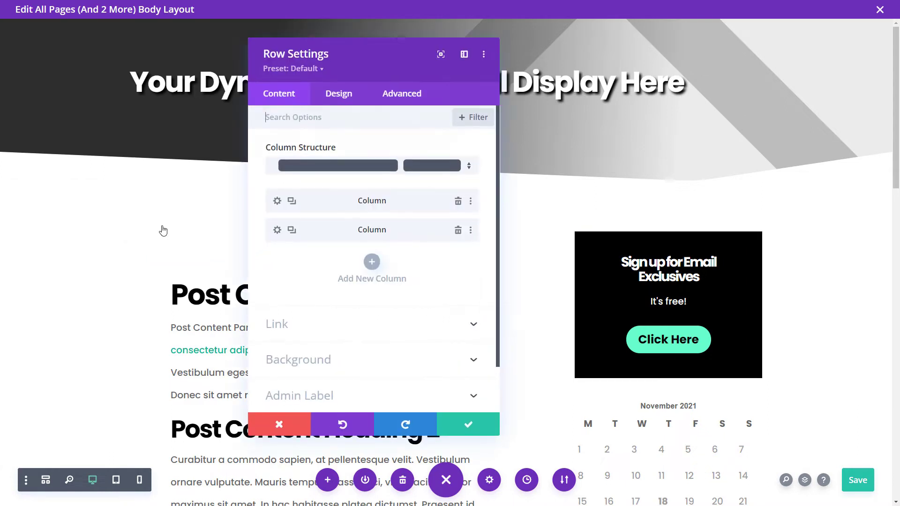
{"action": "left_click", "coordinate": [277, 230]}
{"action": "left_click", "coordinate": [301, 280]}
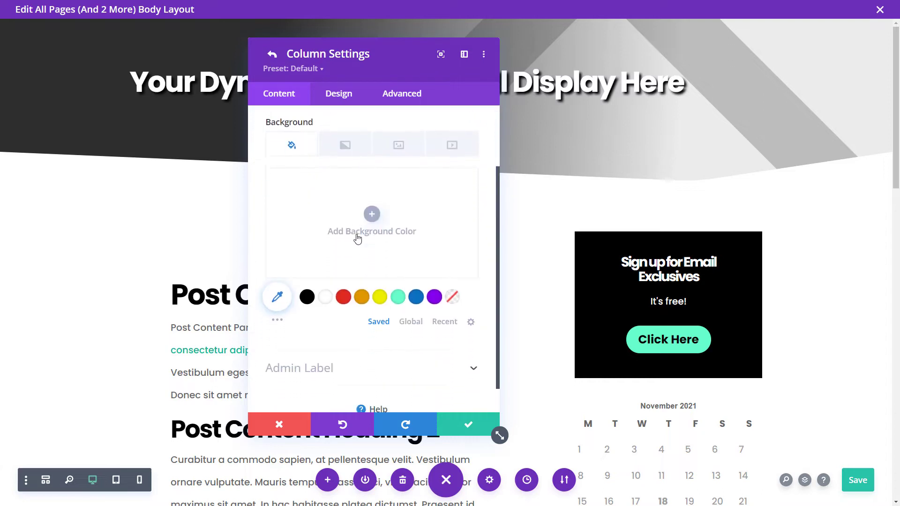
{"action": "left_click", "coordinate": [398, 271]}
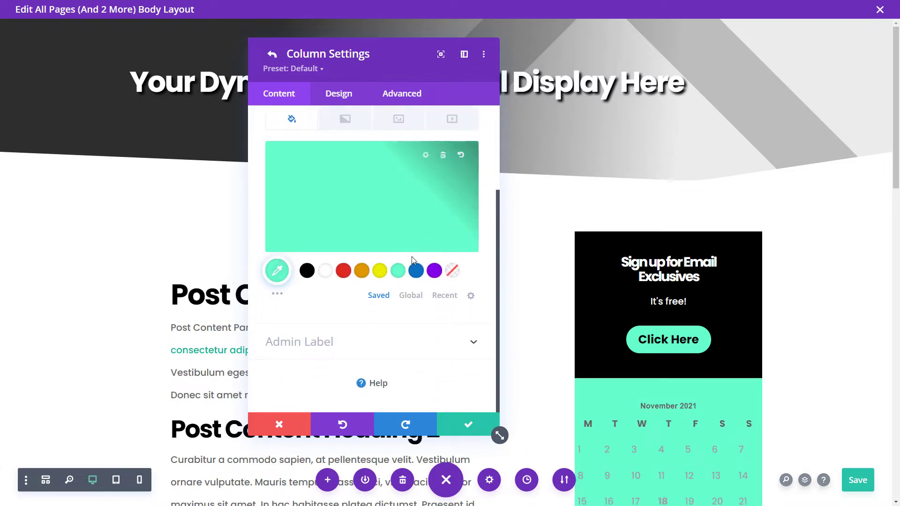
{"action": "left_click", "coordinate": [392, 238]}
{"action": "mouse_move", "coordinate": [464, 159]}
{"action": "left_mouse_down"}
{"action": "mouse_move", "coordinate": [461, 203]}
{"action": "mouse_move", "coordinate": [463, 149]}
{"action": "left_mouse_up"}
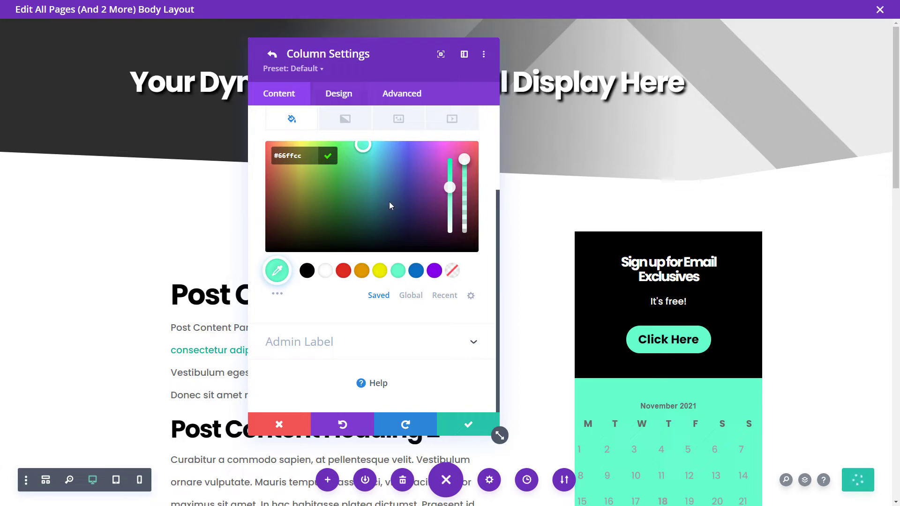
- Set the sidebar column's padding to 15px on all four sides and save the column and row settings
{"action": "left_click", "coordinate": [338, 93]}
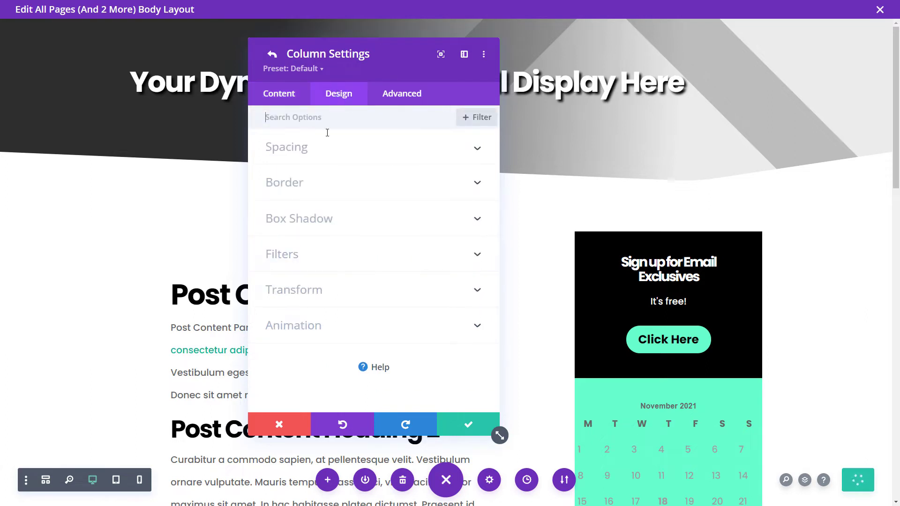
{"action": "left_click", "coordinate": [307, 156]}
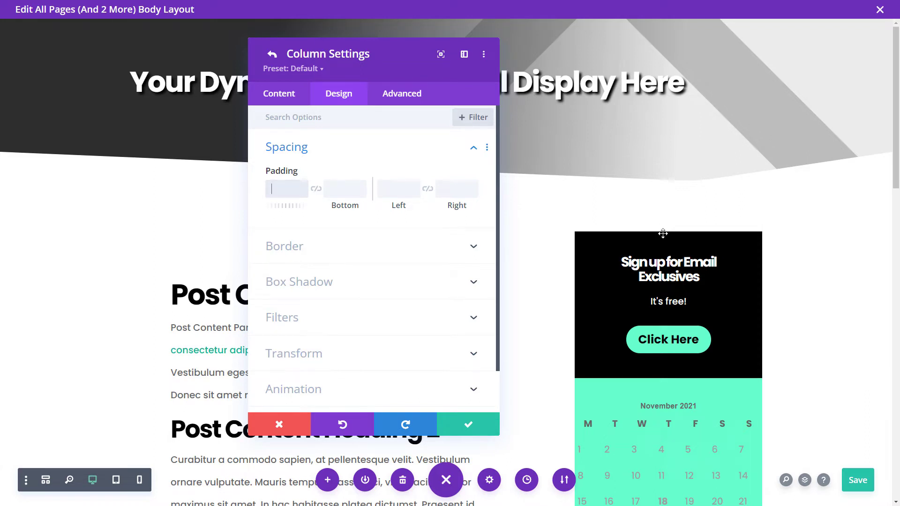
{"action": "left_click", "coordinate": [277, 188]}
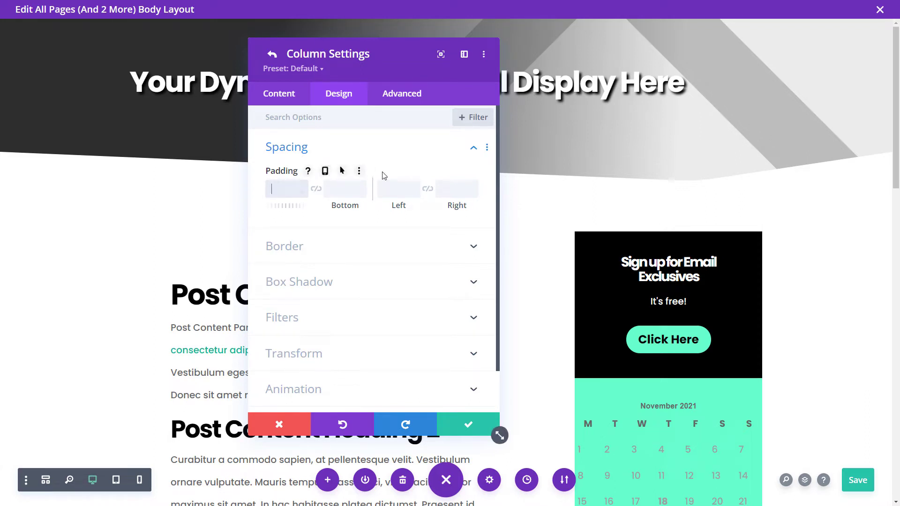
{"action": "type", "text": "15"}
{"action": "key", "text": "Tab"}
{"action": "type", "text": "15"}
{"action": "key", "text": "Tab"}
{"action": "type", "text": "15"}
{"action": "key", "text": "Tab"}
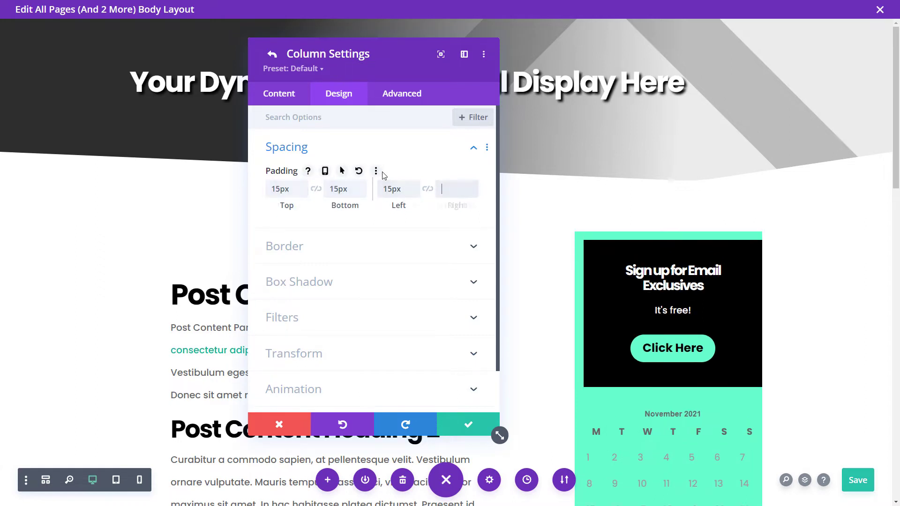
{"action": "type", "text": "15"}
{"action": "scroll", "coordinate": [387, 176], "scroll_direction": "down", "scroll_amount": 2}
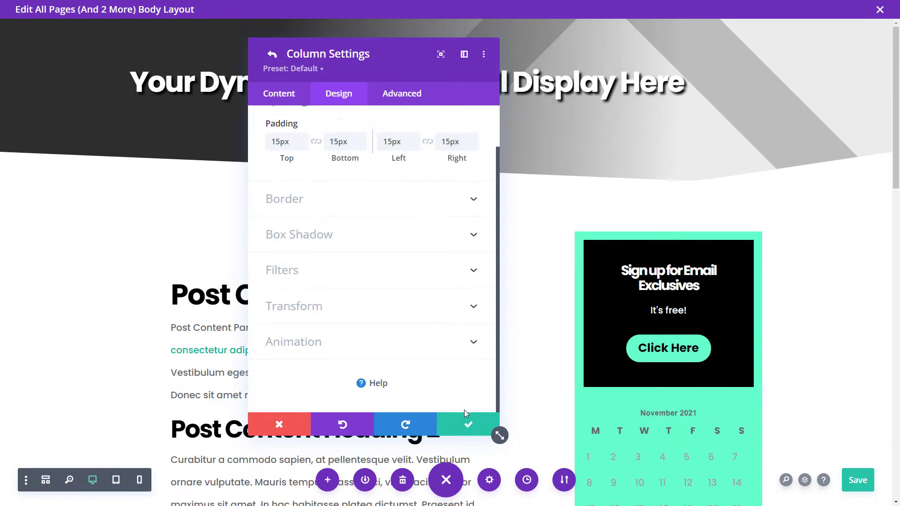
{"action": "left_click", "coordinate": [465, 429]}
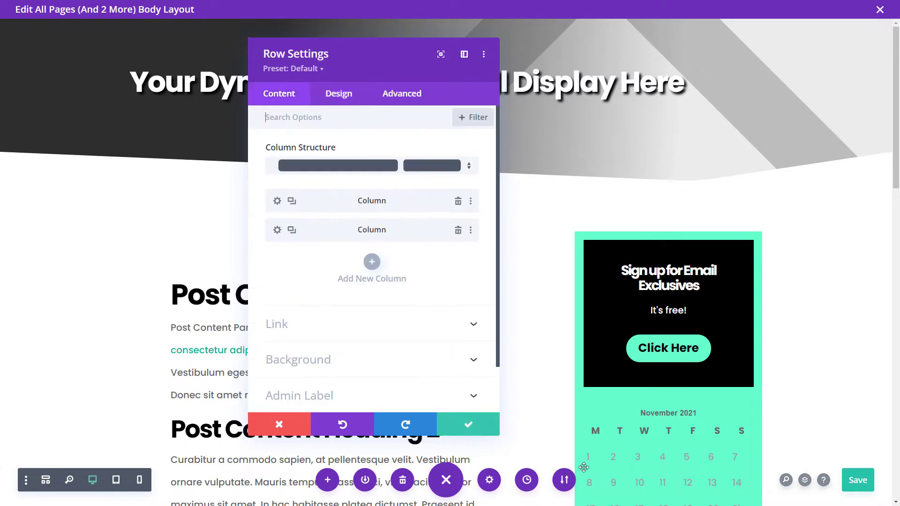
{"action": "left_click", "coordinate": [464, 427]}
- Review the body layout, comparing the height of the sidebar column with the post content column
{"action": "scroll", "coordinate": [469, 352], "scroll_direction": "down", "scroll_amount": 4}
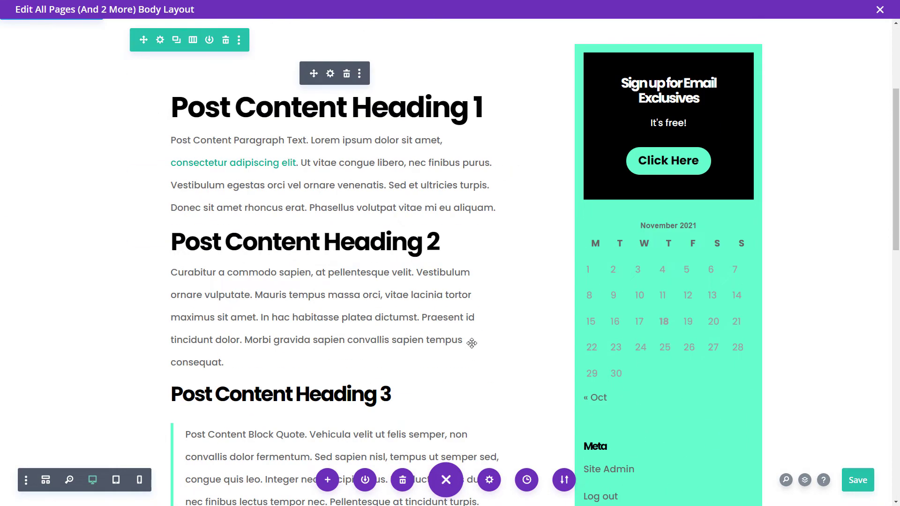
{"action": "scroll", "coordinate": [460, 340], "scroll_direction": "up", "scroll_amount": 3}
{"action": "scroll", "coordinate": [603, 151], "scroll_direction": "down", "scroll_amount": 3}
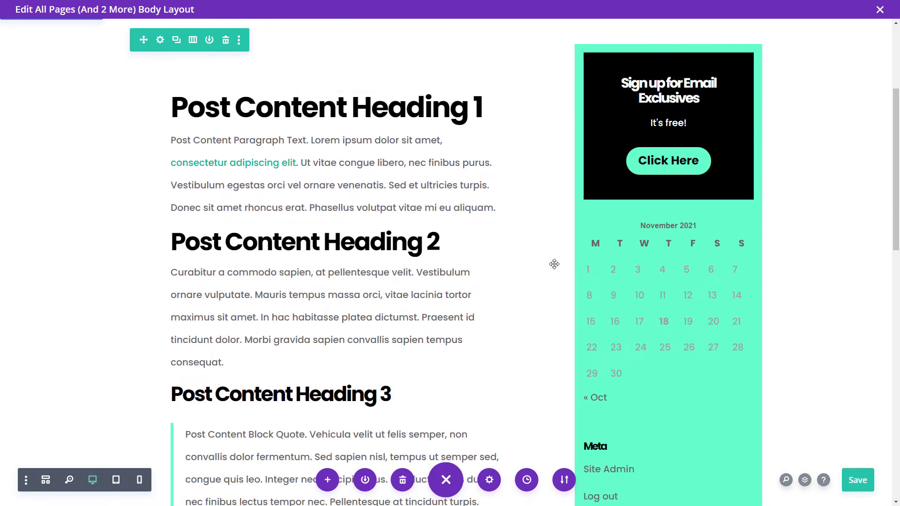
{"action": "scroll", "coordinate": [554, 261], "scroll_direction": "up", "scroll_amount": 4}
{"action": "scroll", "coordinate": [717, 378], "scroll_direction": "down", "scroll_amount": 4}
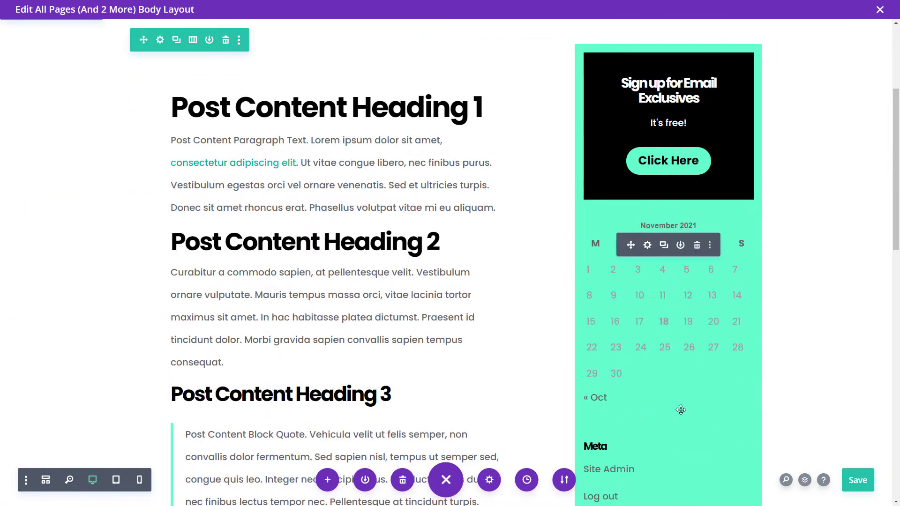
{"action": "scroll", "coordinate": [684, 409], "scroll_direction": "down", "scroll_amount": 5}
{"action": "scroll", "coordinate": [661, 287], "scroll_direction": "down", "scroll_amount": 4}
{"action": "scroll", "coordinate": [659, 398], "scroll_direction": "down", "scroll_amount": 4}
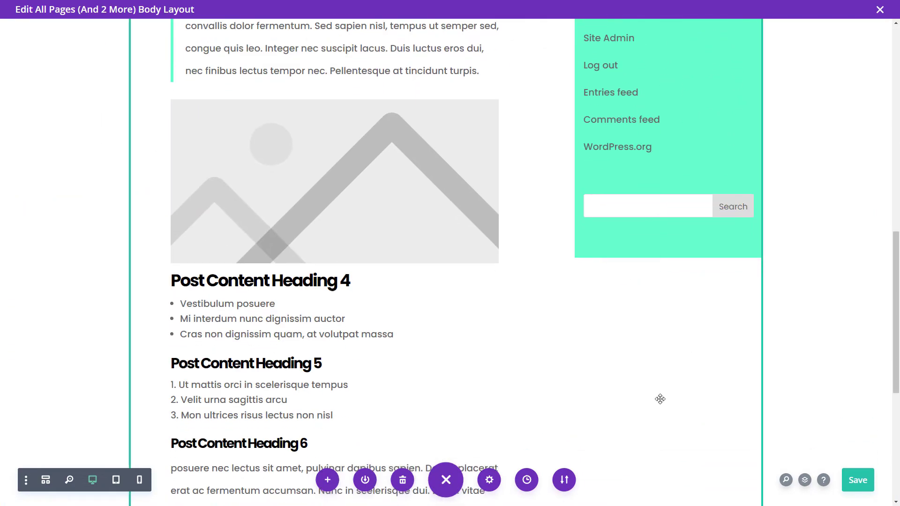
{"action": "scroll", "coordinate": [657, 404], "scroll_direction": "up", "scroll_amount": 5}
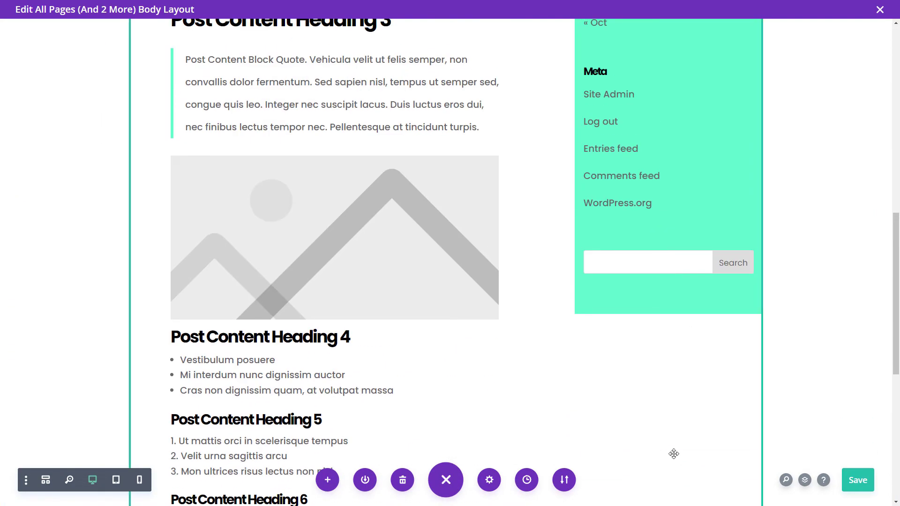
- Try equalizing the column heights of the content row, turn the option back off and save the row settings
{"action": "left_click_drag", "start_coordinate": [895, 283], "coordinate": [885, 142]}
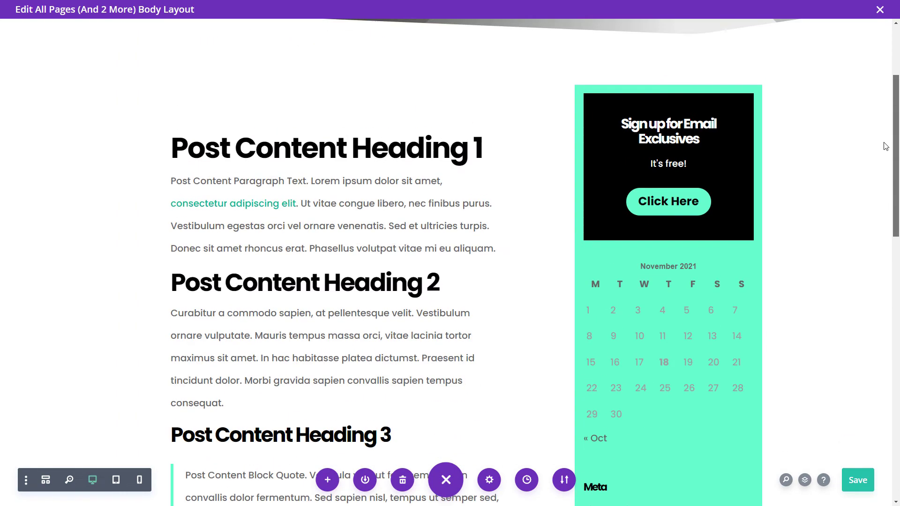
{"action": "left_click", "coordinate": [161, 82]}
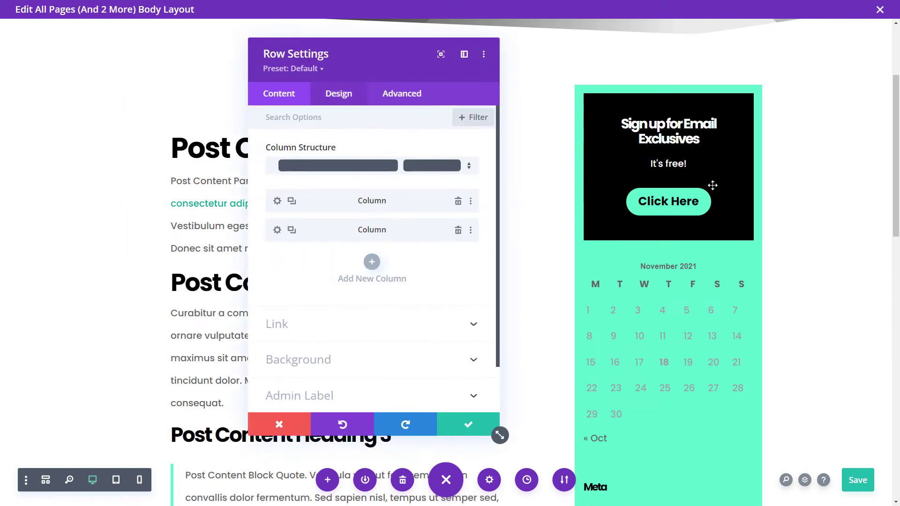
{"action": "left_click_drag", "start_coordinate": [895, 130], "coordinate": [895, 275]}
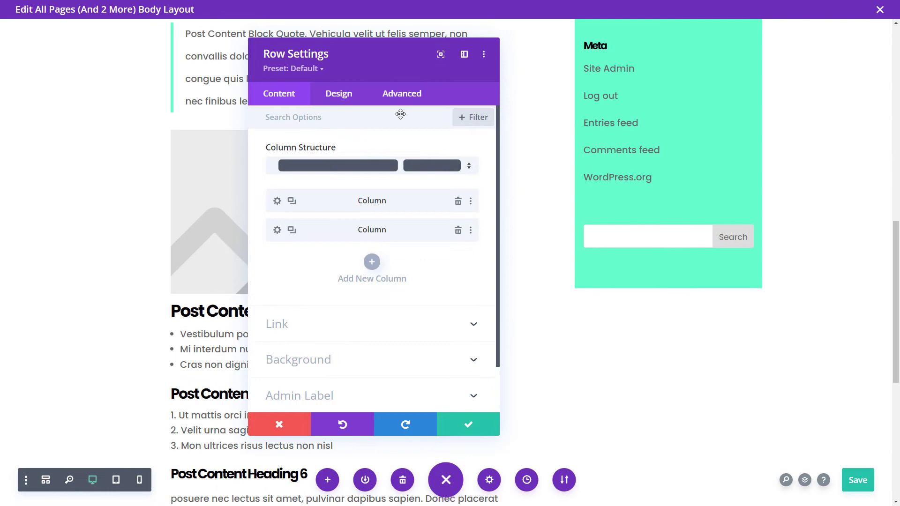
{"action": "left_click", "coordinate": [330, 100]}
{"action": "left_click", "coordinate": [294, 156]}
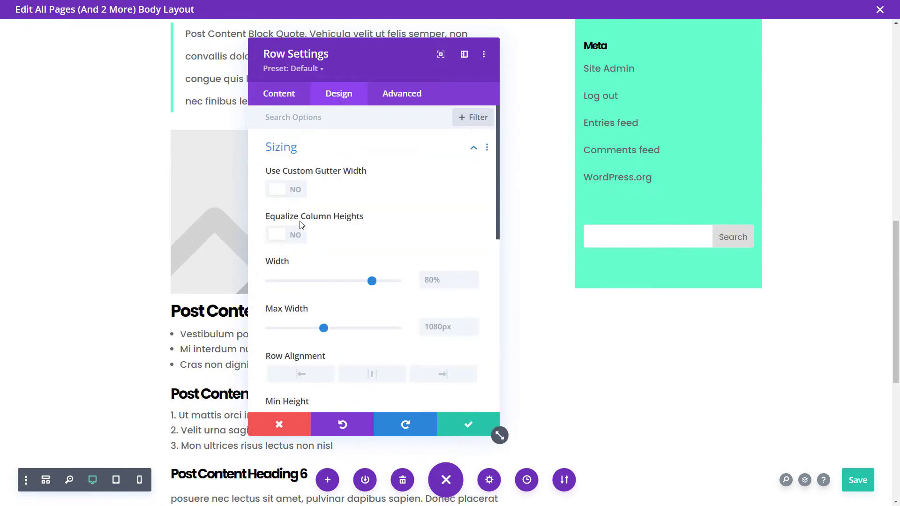
{"action": "left_click", "coordinate": [297, 236]}
{"action": "left_click_drag", "start_coordinate": [896, 228], "coordinate": [896, 198]}
{"action": "left_click", "coordinate": [284, 235]}
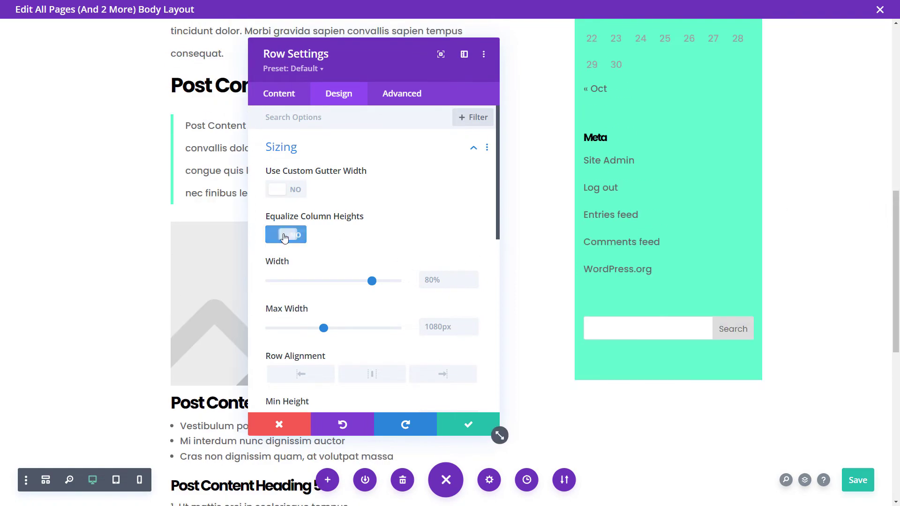
{"action": "left_click", "coordinate": [456, 431]}
{"action": "scroll", "coordinate": [440, 339], "scroll_direction": "down", "scroll_amount": 9}
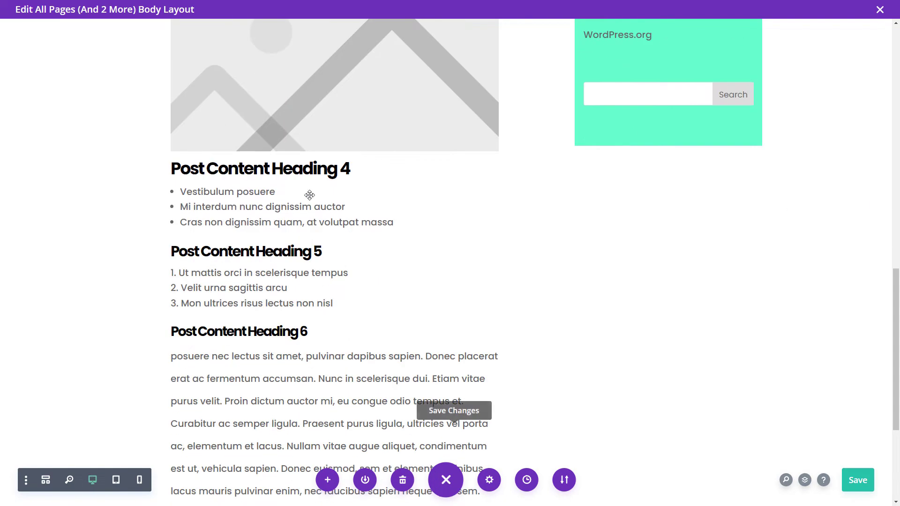
{"action": "scroll", "coordinate": [370, 254], "scroll_direction": "up", "scroll_amount": 13}
{"action": "scroll", "coordinate": [377, 151], "scroll_direction": "up", "scroll_amount": 5}
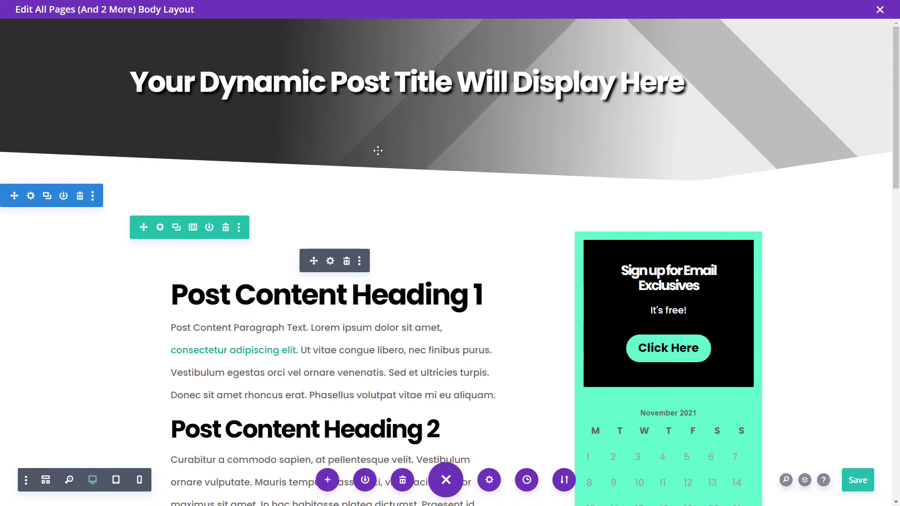
{"action": "scroll", "coordinate": [378, 150], "scroll_direction": "down", "scroll_amount": 5}
{"action": "scroll", "coordinate": [382, 161], "scroll_direction": "up", "scroll_amount": 5}
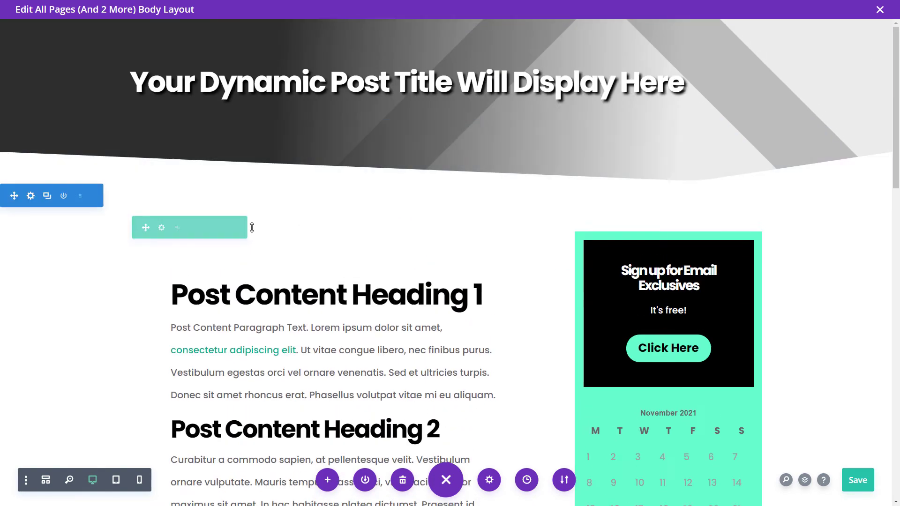
- Add a regular section with a single-column row below the post content and insert a Call To Action module in it
{"action": "scroll", "coordinate": [261, 249], "scroll_direction": "down", "scroll_amount": 15}
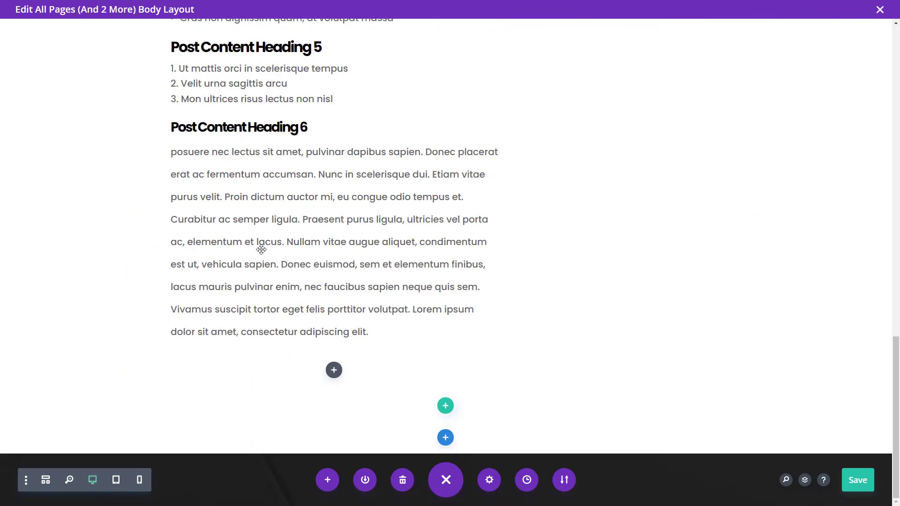
{"action": "left_click", "coordinate": [446, 437]}
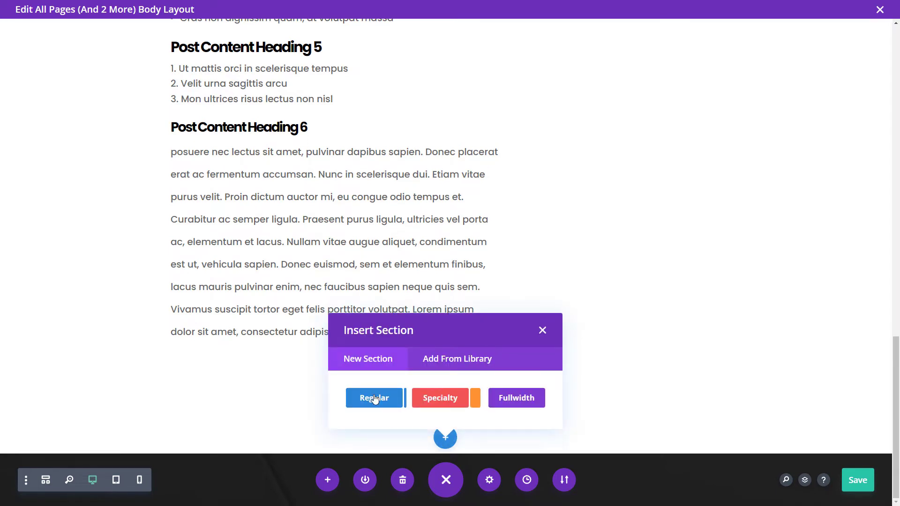
{"action": "left_click", "coordinate": [375, 399]}
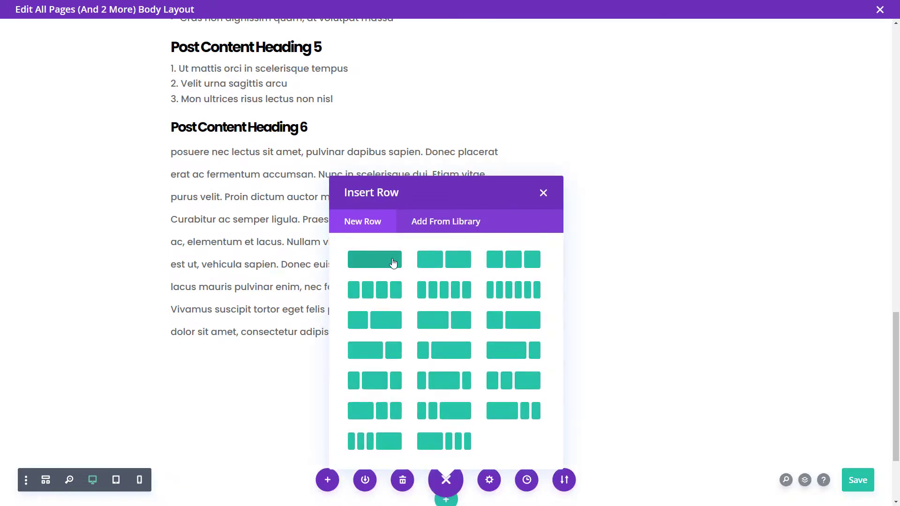
{"action": "left_click", "coordinate": [374, 266]}
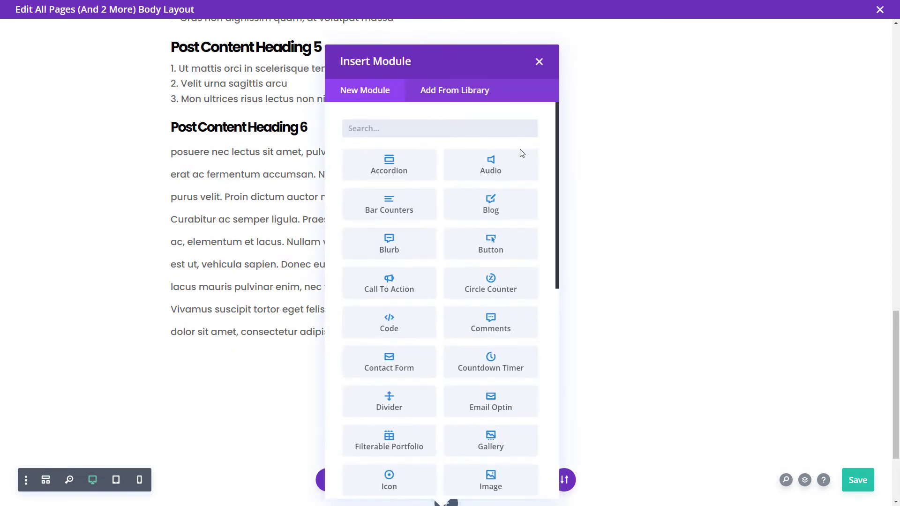
{"action": "scroll", "coordinate": [547, 197], "scroll_direction": "down", "scroll_amount": 3}
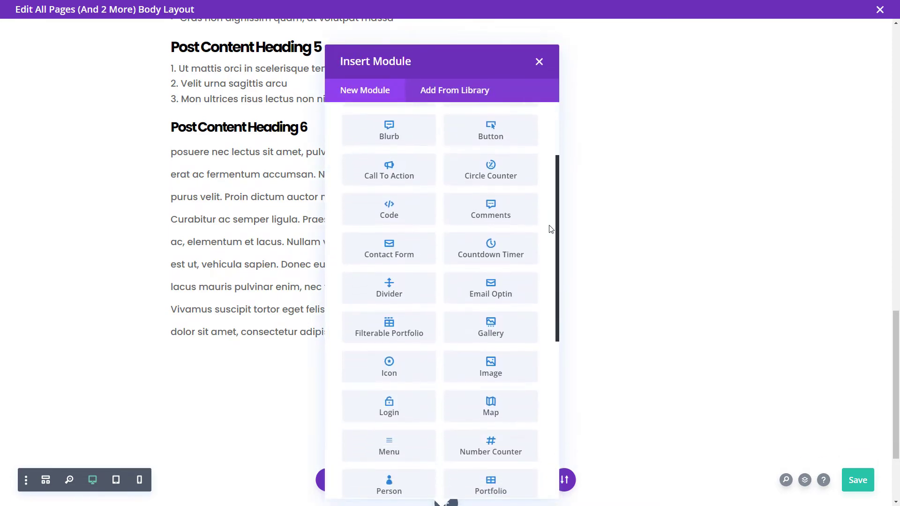
{"action": "left_click", "coordinate": [394, 174]}
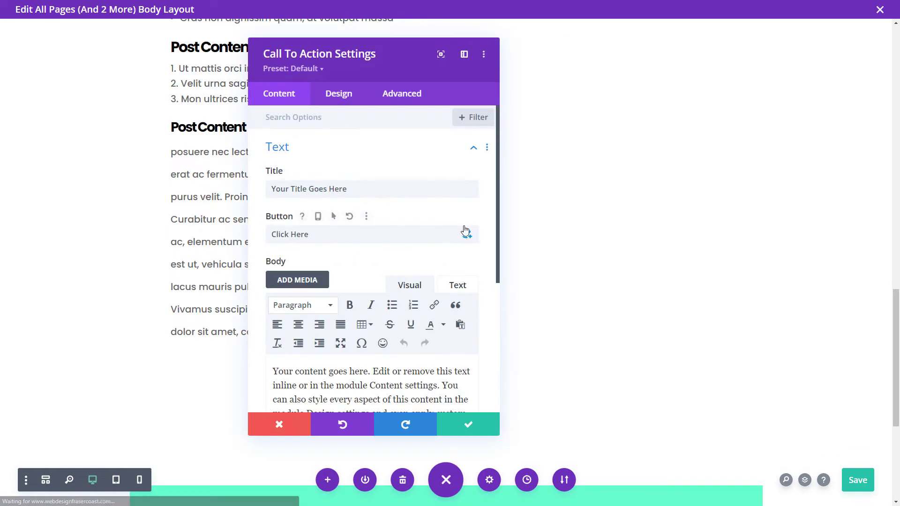
- Set the new call to action's title to "Sign up for Free!"
{"action": "scroll", "coordinate": [363, 133], "scroll_direction": "down", "scroll_amount": 4}
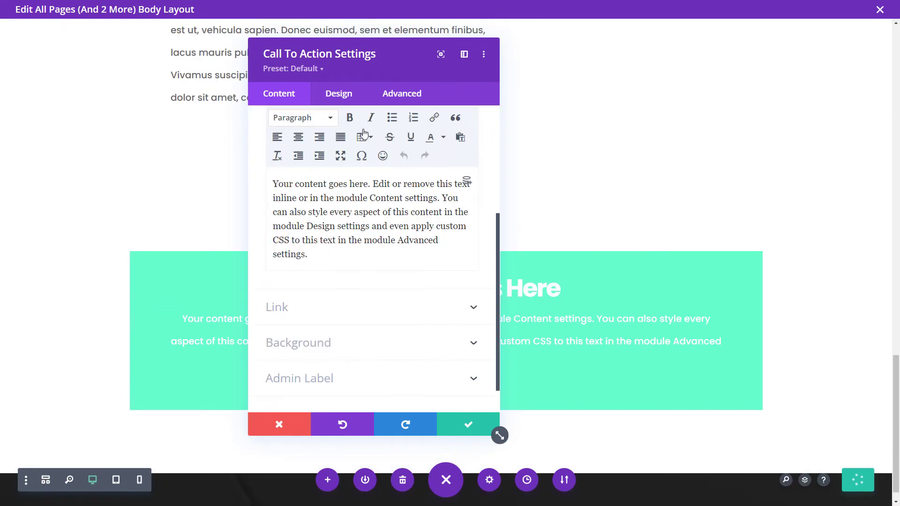
{"action": "left_click_drag", "start_coordinate": [344, 52], "coordinate": [726, 63]}
{"action": "scroll", "coordinate": [693, 191], "scroll_direction": "up", "scroll_amount": 3}
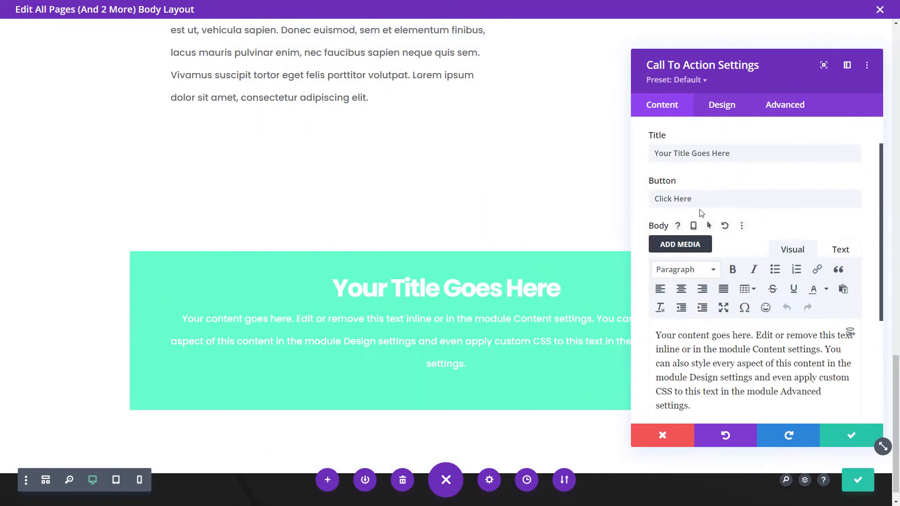
{"action": "left_click_drag", "start_coordinate": [732, 155], "coordinate": [580, 148]}
{"action": "type", "text": "Sign"}
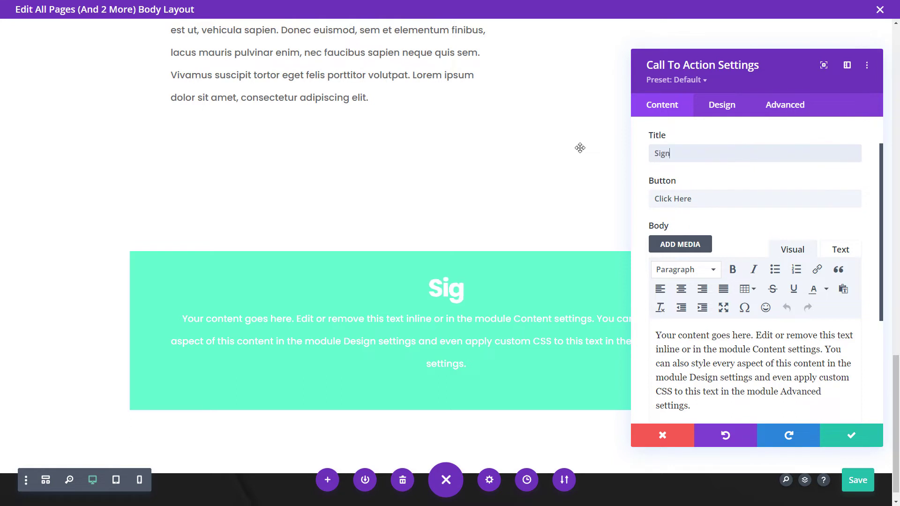
{"action": "type", "text": " up for Free!"}
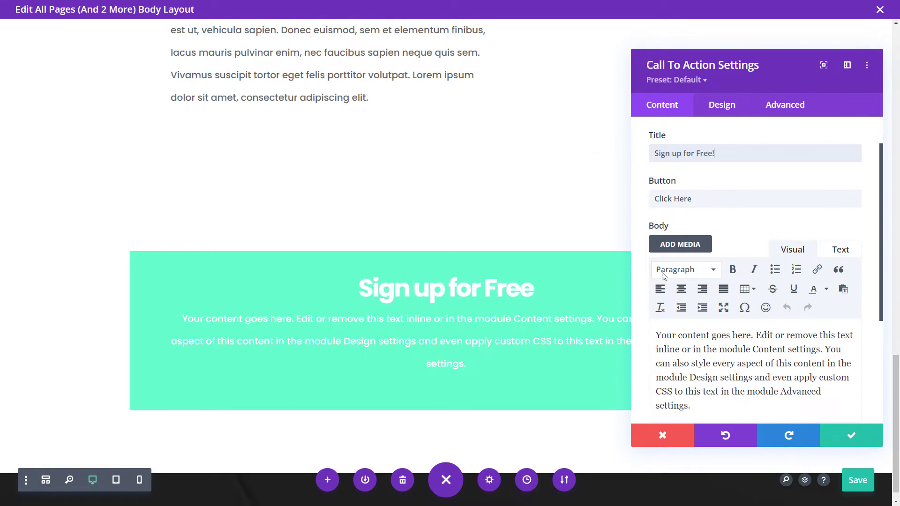
- Turn off the background color of the new call to action and save the module settings
{"action": "scroll", "coordinate": [672, 331], "scroll_direction": "down", "scroll_amount": 4}
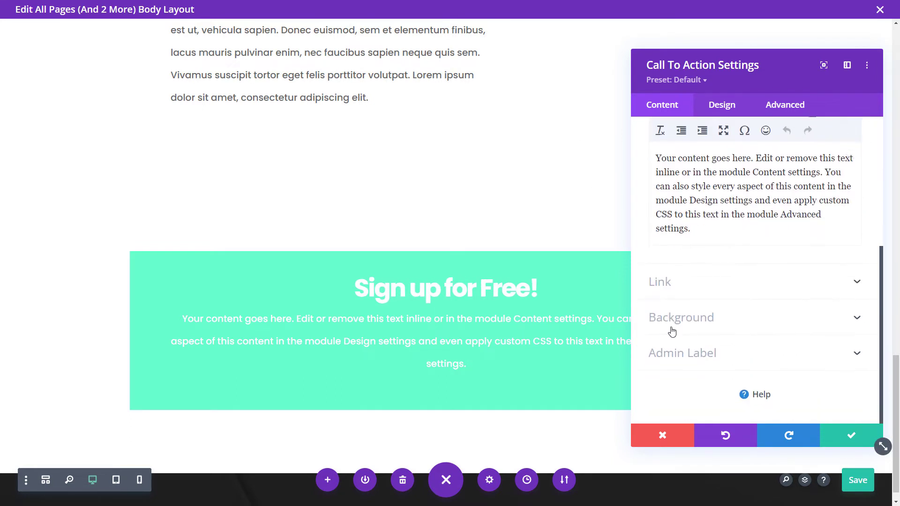
{"action": "left_click", "coordinate": [699, 320]}
{"action": "left_click", "coordinate": [669, 401]}
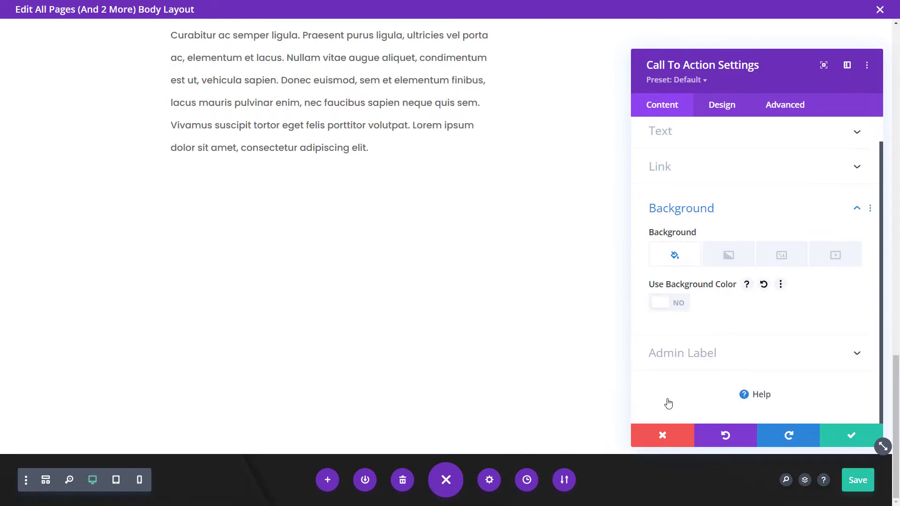
{"action": "left_click", "coordinate": [860, 440]}
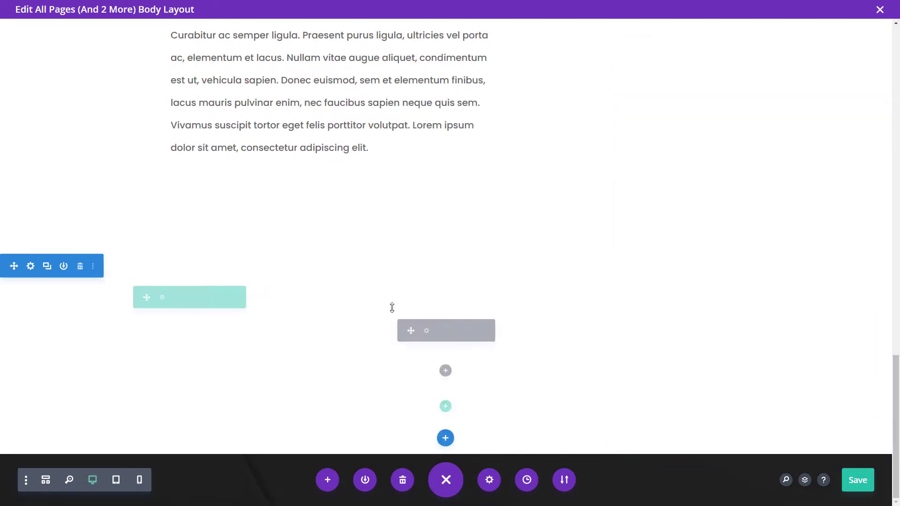
- Set the new section's background image to the dark black sand texture from the media library
{"action": "left_click", "coordinate": [31, 266]}
{"action": "left_click", "coordinate": [706, 197]}
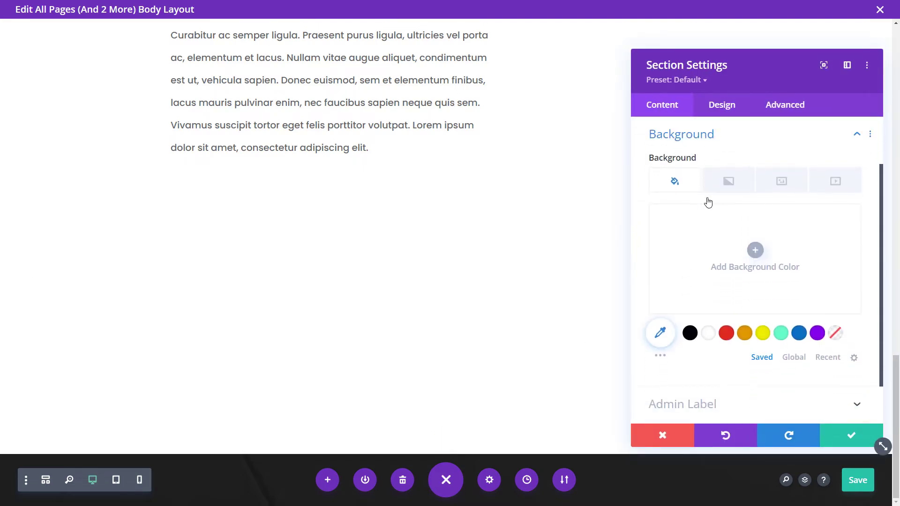
{"action": "left_click", "coordinate": [778, 184]}
{"action": "left_click", "coordinate": [744, 227]}
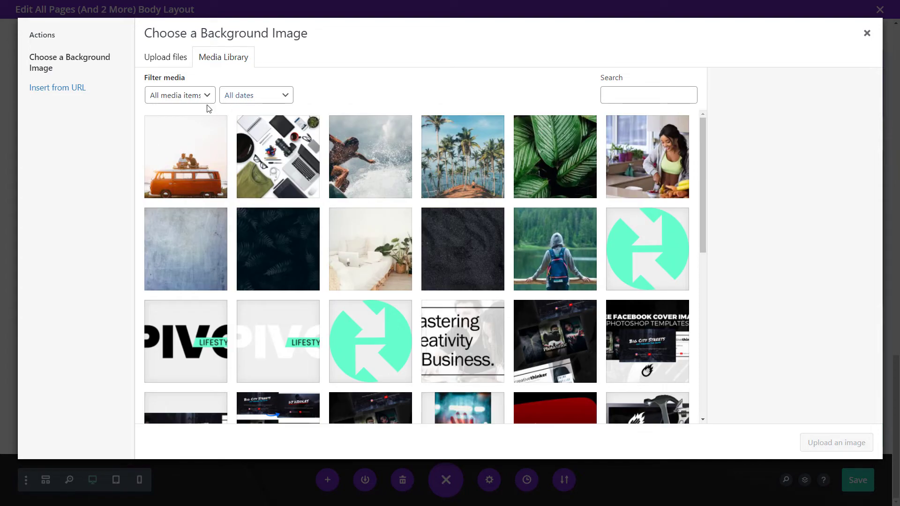
{"action": "left_click", "coordinate": [455, 245]}
{"action": "left_click", "coordinate": [837, 443]}
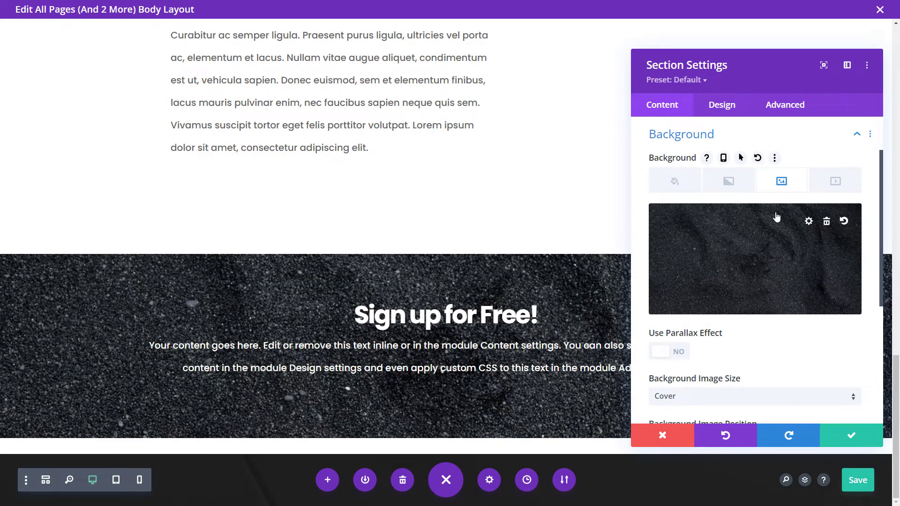
- Replace the bottom section's background image with the dark fern leaves picture from the media library and save the section settings
{"action": "left_click", "coordinate": [772, 239]}
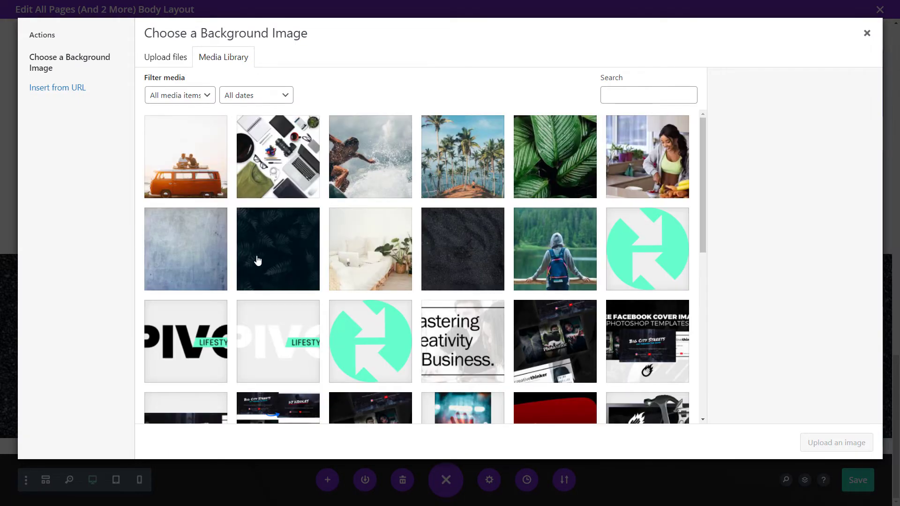
{"action": "left_click", "coordinate": [257, 262]}
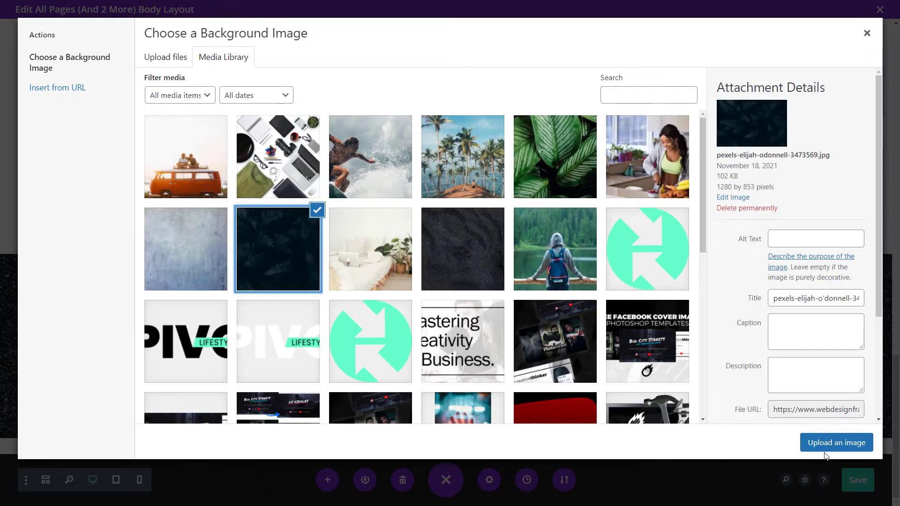
{"action": "left_click", "coordinate": [836, 443]}
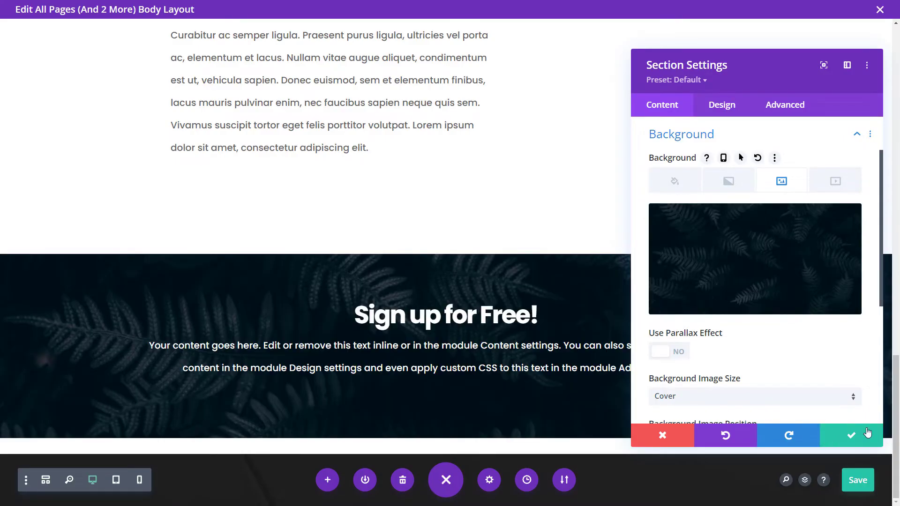
{"action": "left_click", "coordinate": [853, 443]}
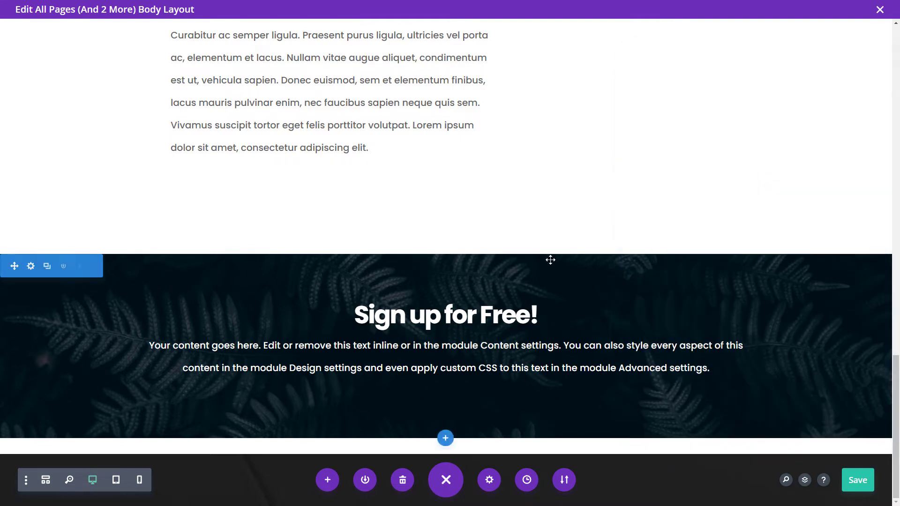
- Replace the "Sign up for Free!" call to action's body text with "Gain access to exclusive free content!"
{"action": "left_click", "coordinate": [425, 331]}
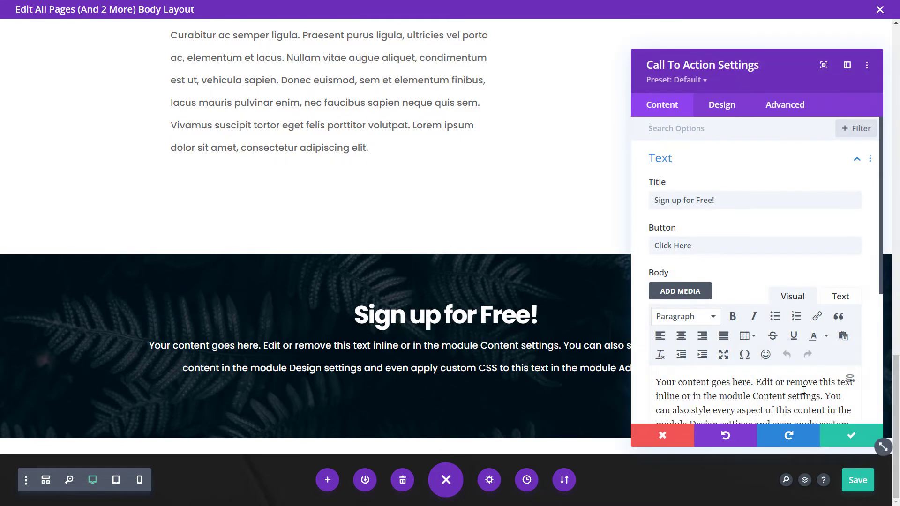
{"action": "key", "text": "ctrl+a"}
{"action": "type", "text": "Gain ac"}
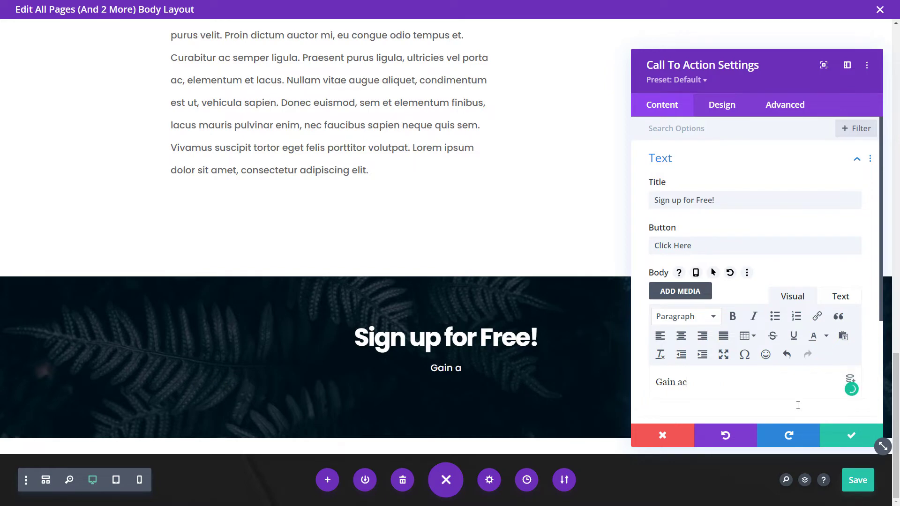
{"action": "type", "text": "cess to exclus"}
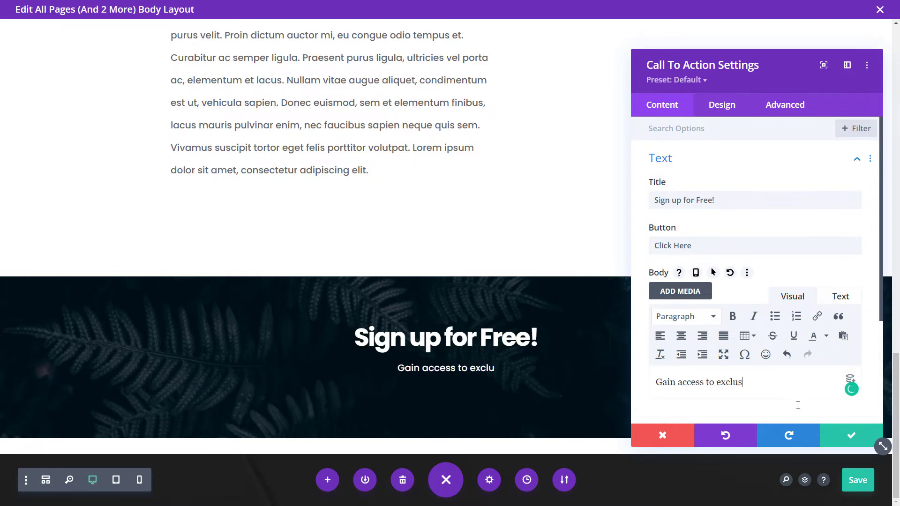
{"action": "type", "text": "ive free content!"}
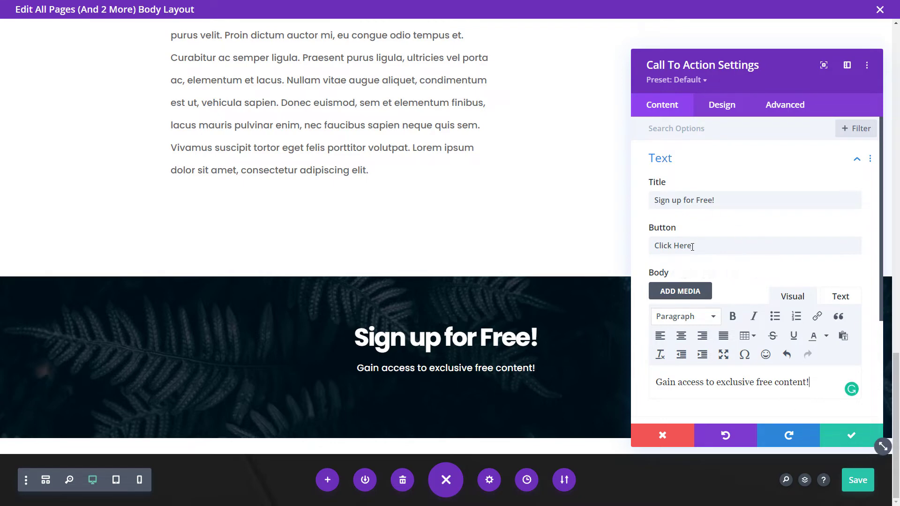
- Set the call to action's button text to "Sign up Here!"
{"action": "left_click_drag", "start_coordinate": [692, 246], "coordinate": [540, 248]}
{"action": "type", "text": "Sin up H"}
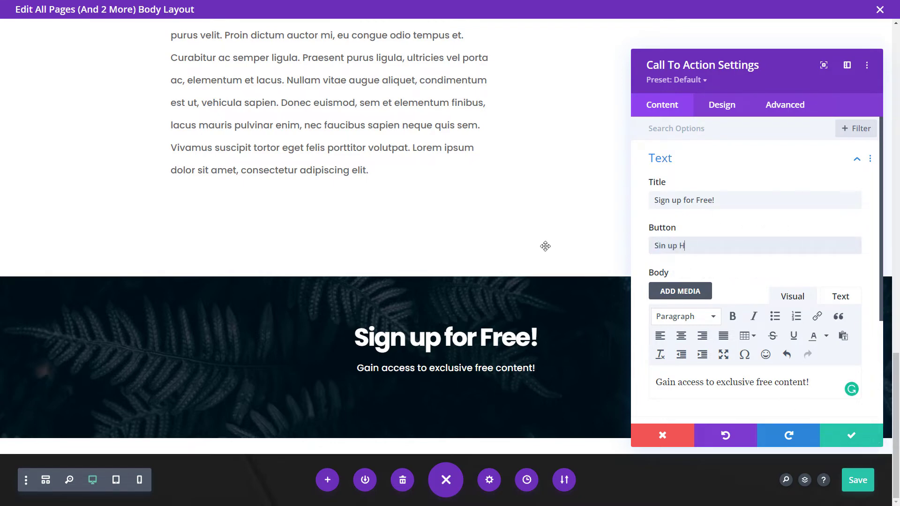
{"action": "type", "text": "ere!"}
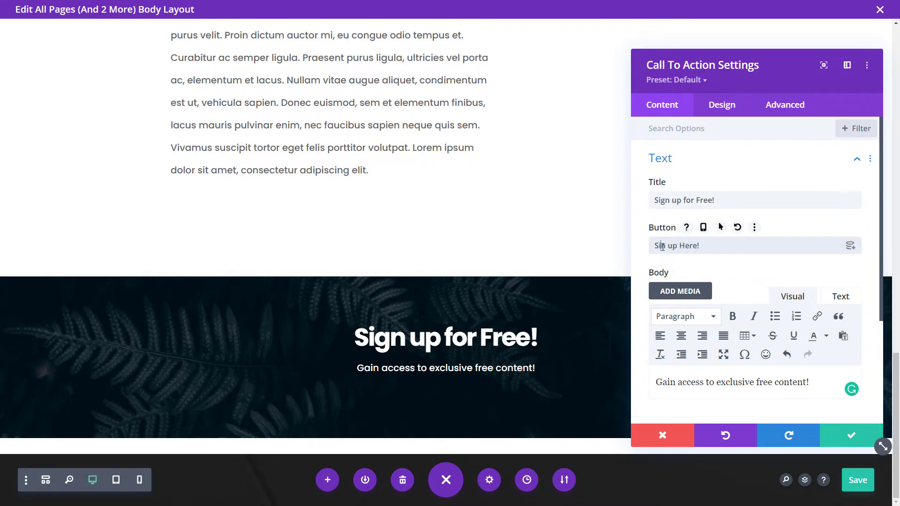
- Set the call to action's button link URL to "#" and save the module settings
{"action": "scroll", "coordinate": [733, 253], "scroll_direction": "down", "scroll_amount": 4}
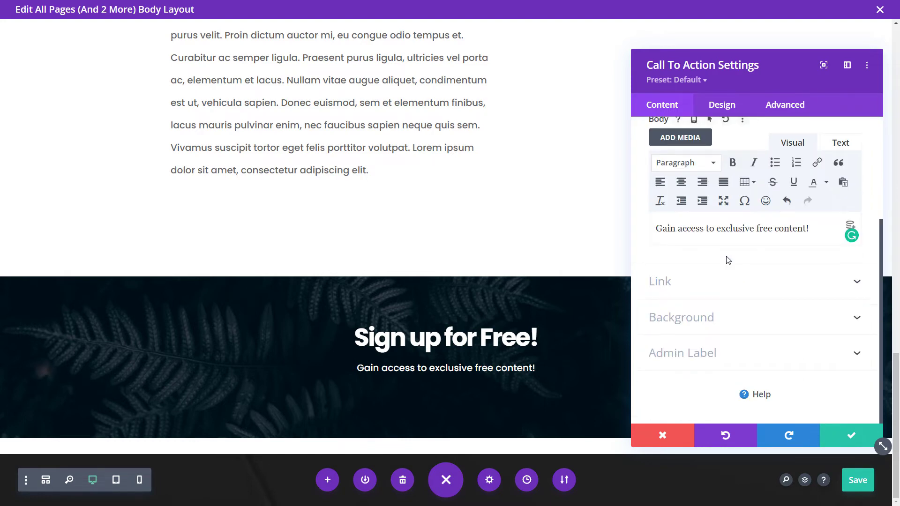
{"action": "scroll", "coordinate": [721, 244], "scroll_direction": "up", "scroll_amount": 4}
{"action": "scroll", "coordinate": [717, 239], "scroll_direction": "down", "scroll_amount": 3}
{"action": "left_click", "coordinate": [699, 294]}
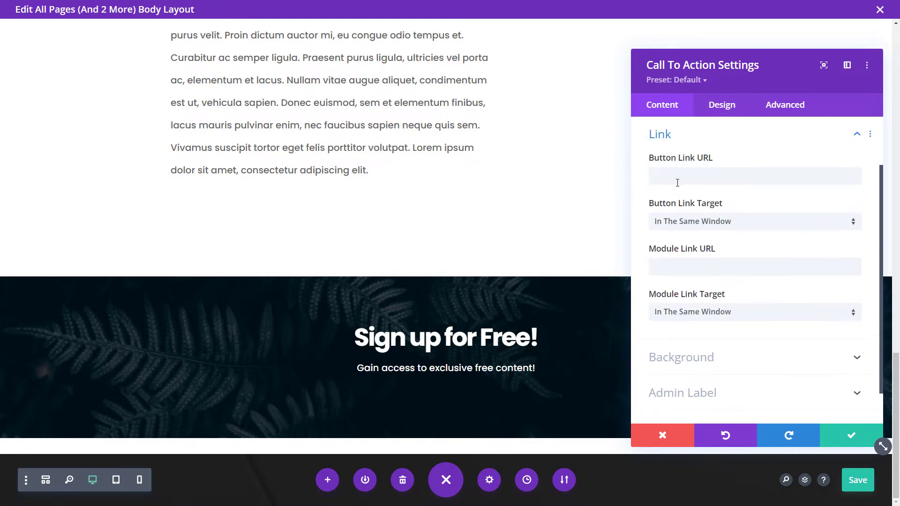
{"action": "left_click", "coordinate": [694, 180]}
{"action": "type", "text": "#"}
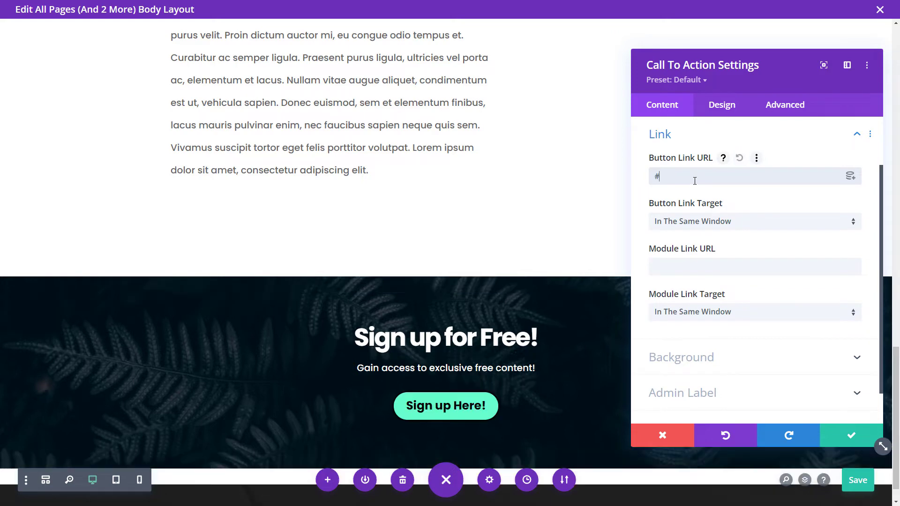
{"action": "left_click", "coordinate": [851, 434]}
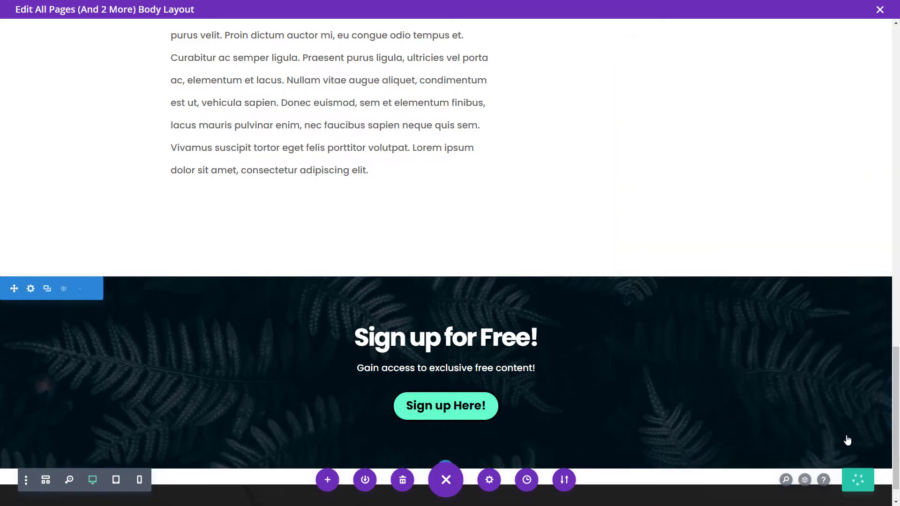
- Save the "Sign up for Free!" section to the library as a global item named "_test-footer-call to action"
{"action": "left_click", "coordinate": [64, 289]}
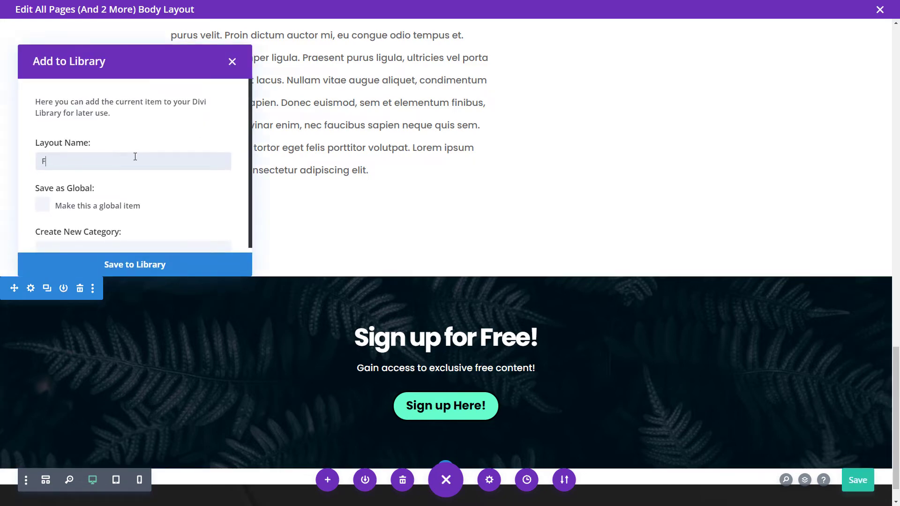
{"action": "key", "text": "BackSpace"}
{"action": "type", "text": "_test-footer-call to action"}
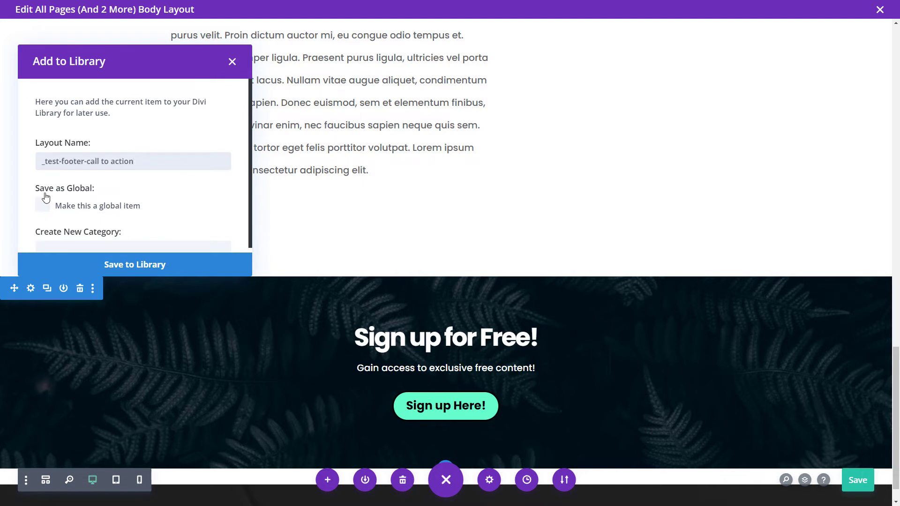
{"action": "left_click", "coordinate": [43, 206]}
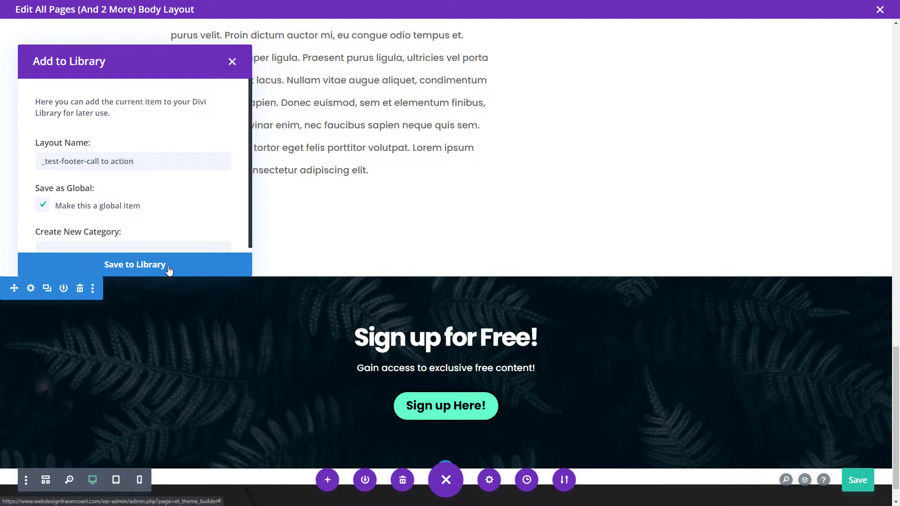
{"action": "left_click", "coordinate": [168, 265]}
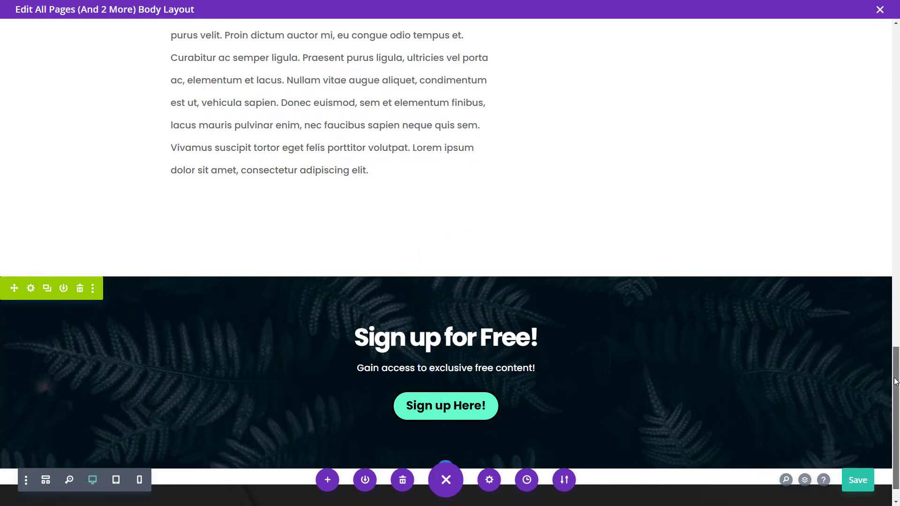
- Duplicate the post content section that sits directly below the dynamic post title header
{"action": "scroll", "coordinate": [895, 381], "scroll_direction": "down", "scroll_amount": 1}
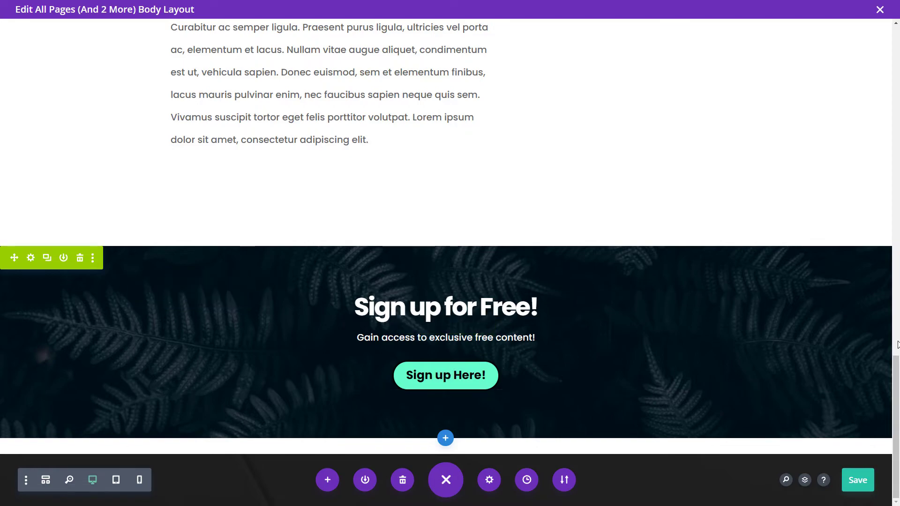
{"action": "left_click_drag", "start_coordinate": [896, 373], "coordinate": [867, 40]}
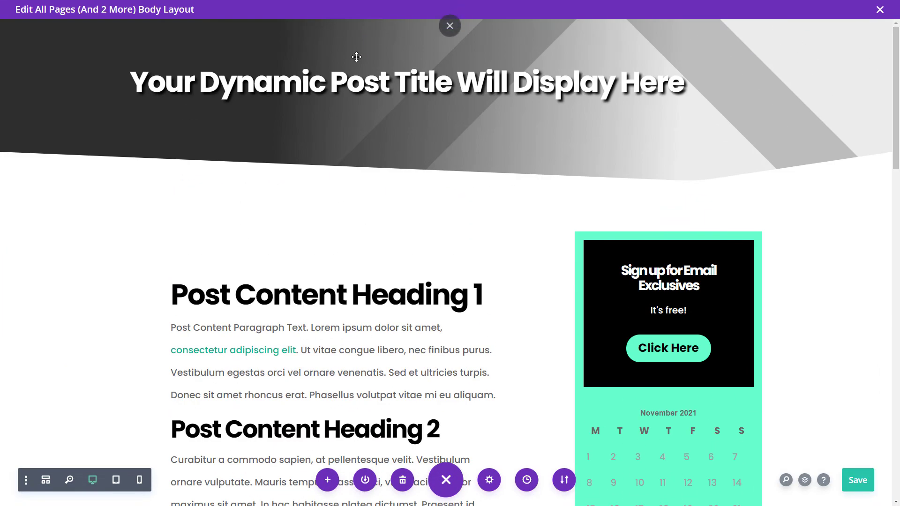
{"action": "scroll", "coordinate": [328, 235], "scroll_direction": "down", "scroll_amount": 9}
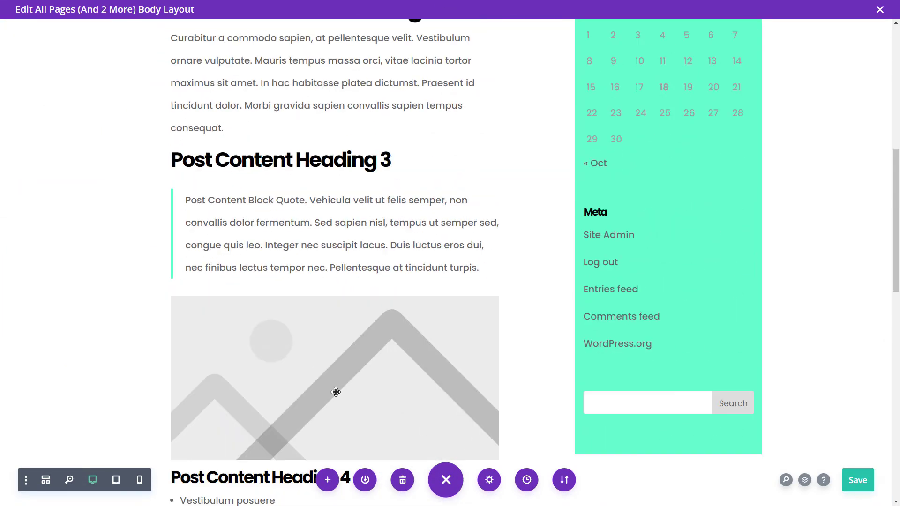
{"action": "scroll", "coordinate": [667, 424], "scroll_direction": "up", "scroll_amount": 4}
{"action": "scroll", "coordinate": [605, 210], "scroll_direction": "up", "scroll_amount": 4}
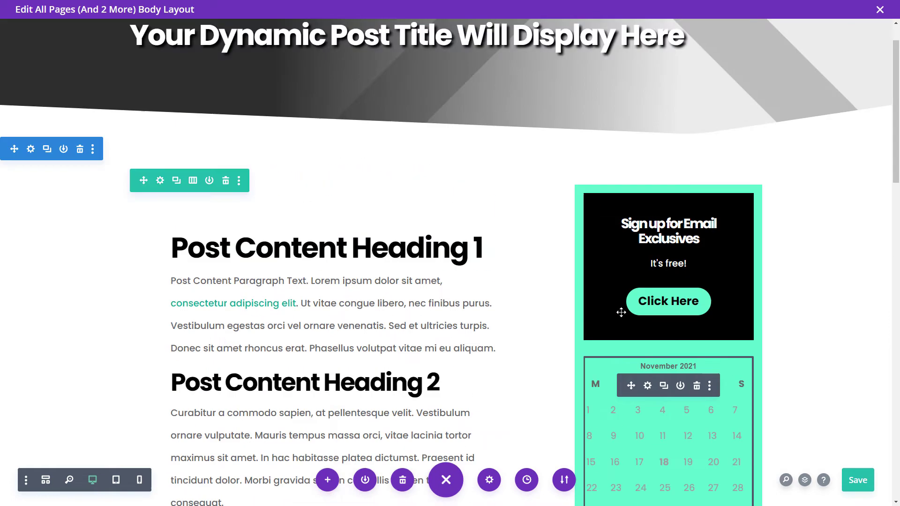
{"action": "scroll", "coordinate": [488, 260], "scroll_direction": "up", "scroll_amount": 1}
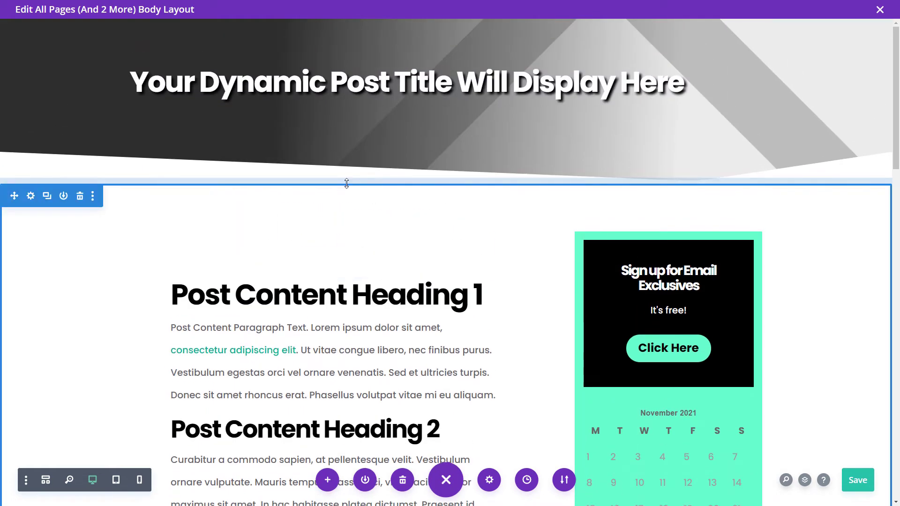
{"action": "left_click", "coordinate": [47, 197]}
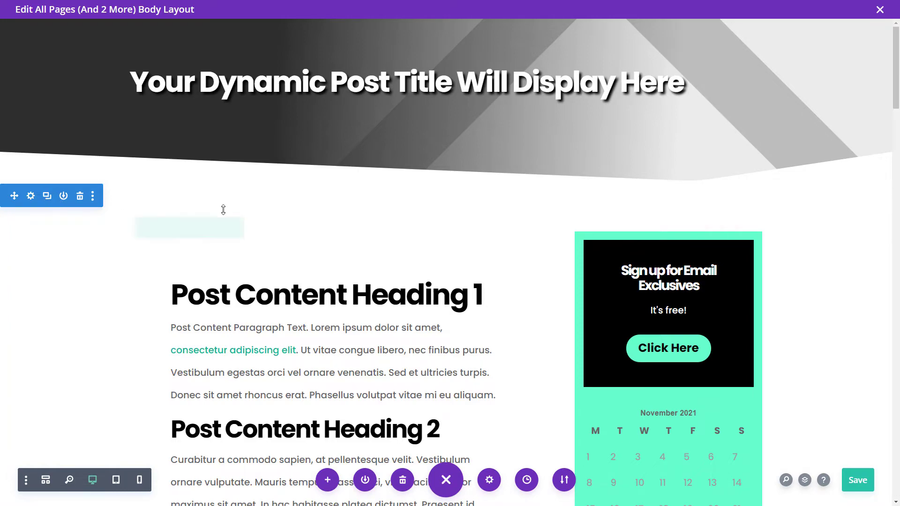
- Delete the second column, which holds the sidebar, from the row in the duplicated post content section
{"action": "scroll", "coordinate": [256, 192], "scroll_direction": "down", "scroll_amount": 20}
{"action": "scroll", "coordinate": [255, 192], "scroll_direction": "down", "scroll_amount": 5}
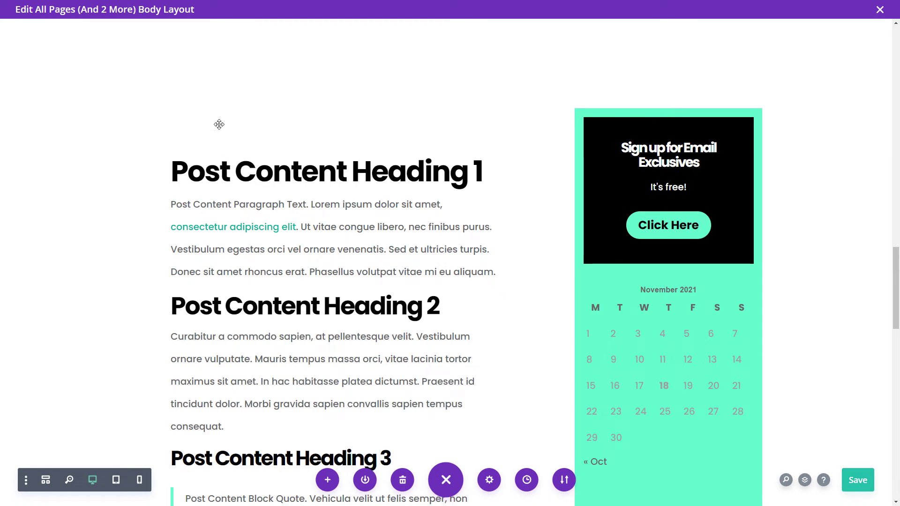
{"action": "scroll", "coordinate": [314, 152], "scroll_direction": "up", "scroll_amount": 3}
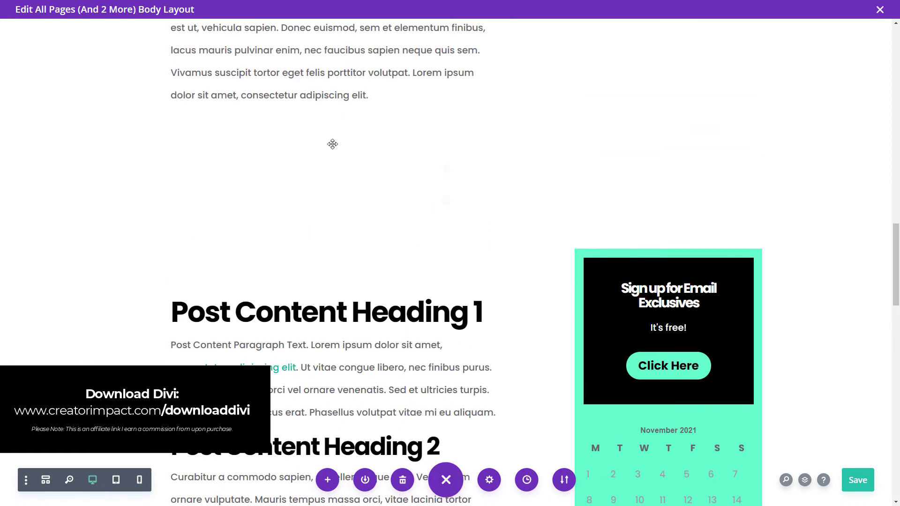
{"action": "scroll", "coordinate": [347, 346], "scroll_direction": "down", "scroll_amount": 2}
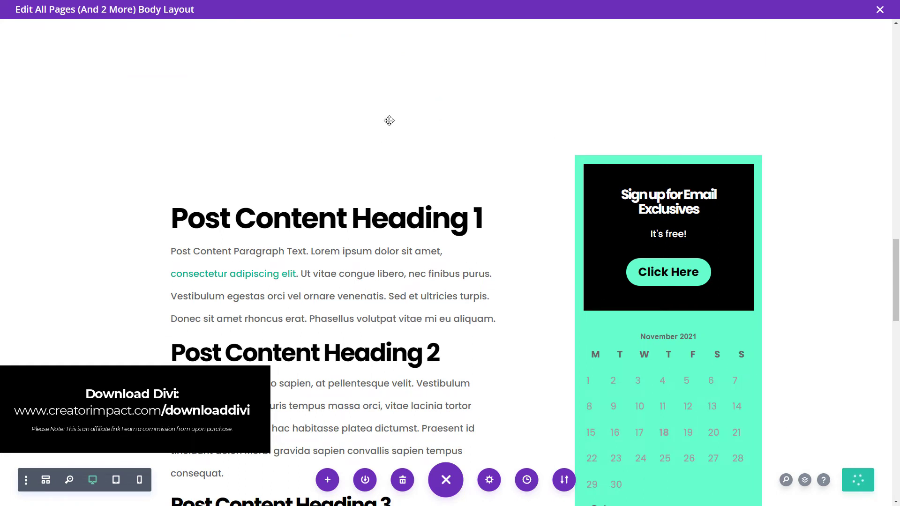
{"action": "left_click_drag", "start_coordinate": [589, 159], "coordinate": [355, 90]}
{"action": "scroll", "coordinate": [128, 188], "scroll_direction": "up", "scroll_amount": 3}
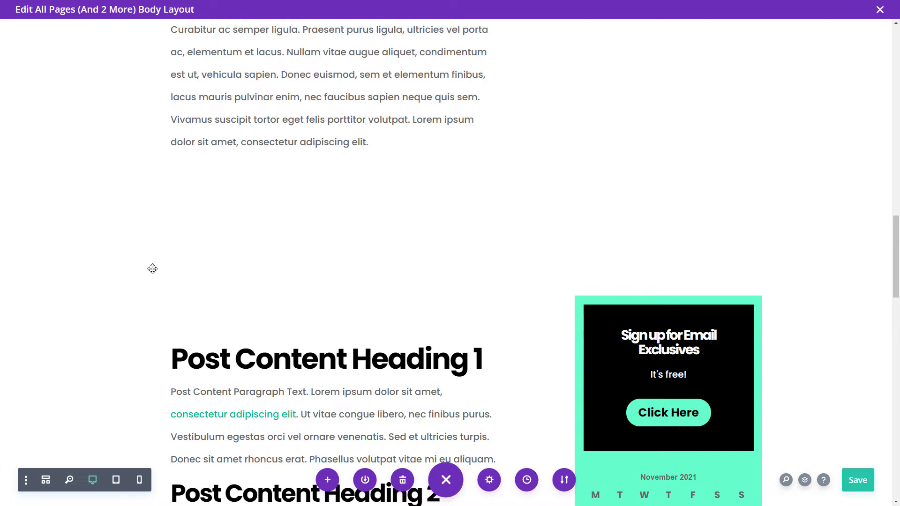
{"action": "left_click", "coordinate": [804, 481]}
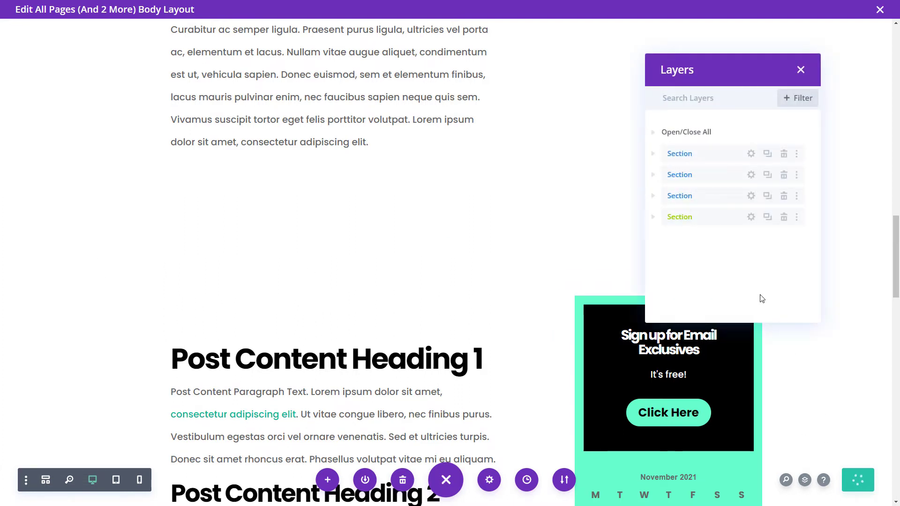
{"action": "left_click", "coordinate": [654, 197]}
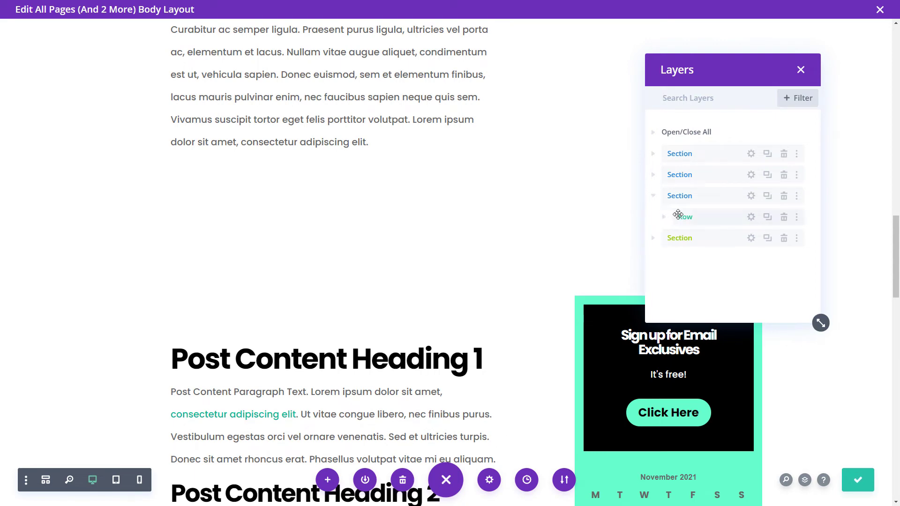
{"action": "left_click", "coordinate": [751, 218]}
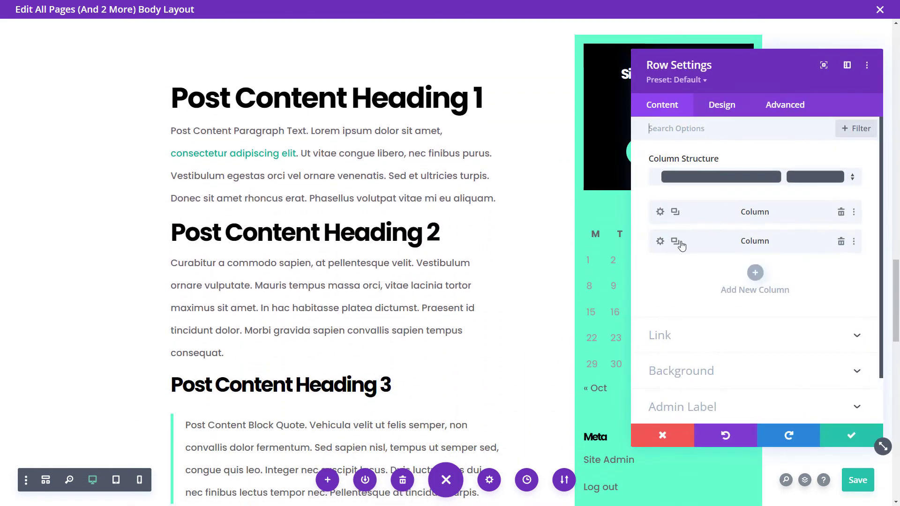
{"action": "left_click", "coordinate": [842, 242]}
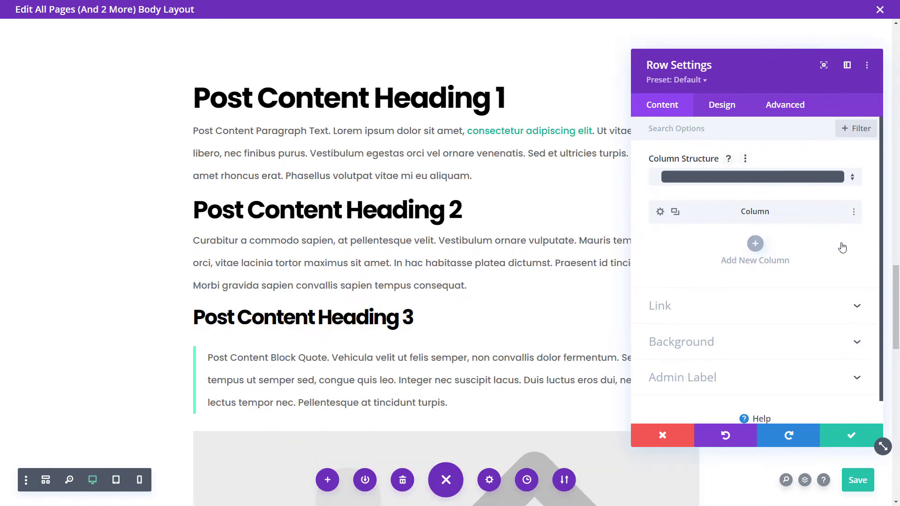
- Set the single-column row's maximum width to 800px, apply the row settings and save the layout
{"action": "left_click", "coordinate": [732, 109]}
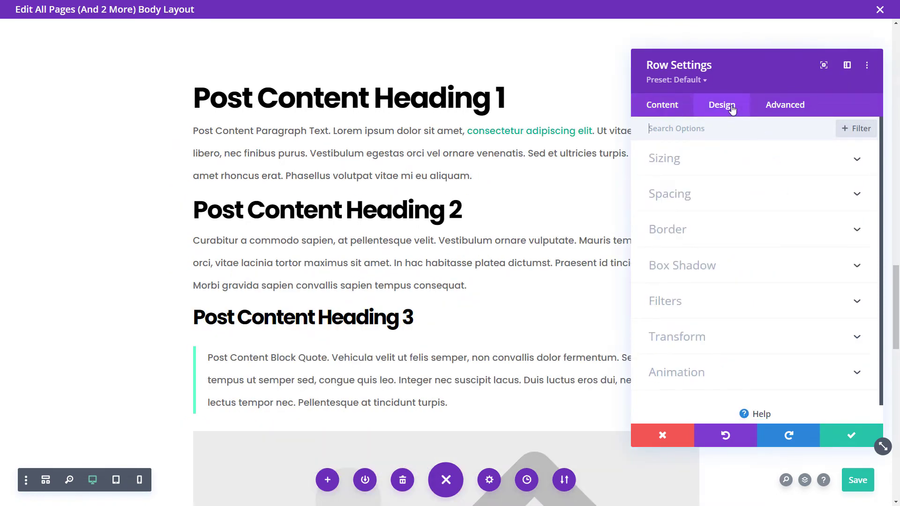
{"action": "left_click", "coordinate": [692, 166]}
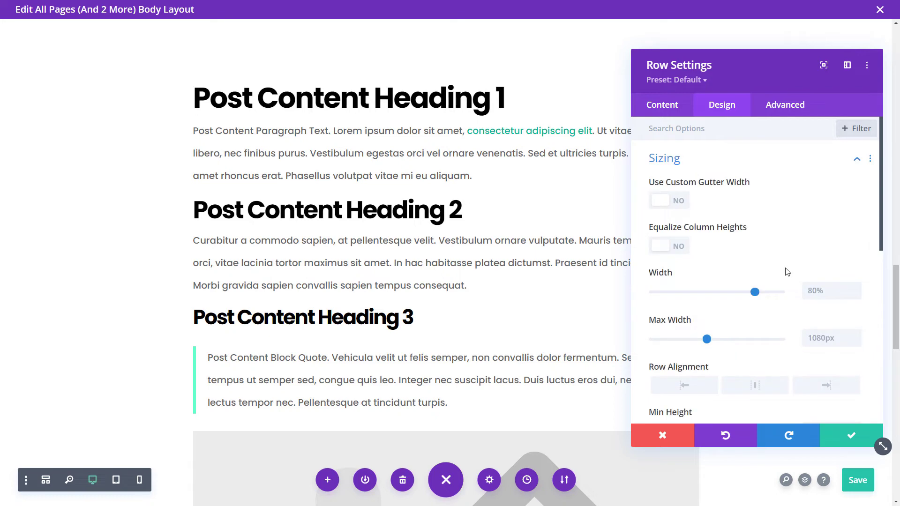
{"action": "left_click", "coordinate": [814, 338]}
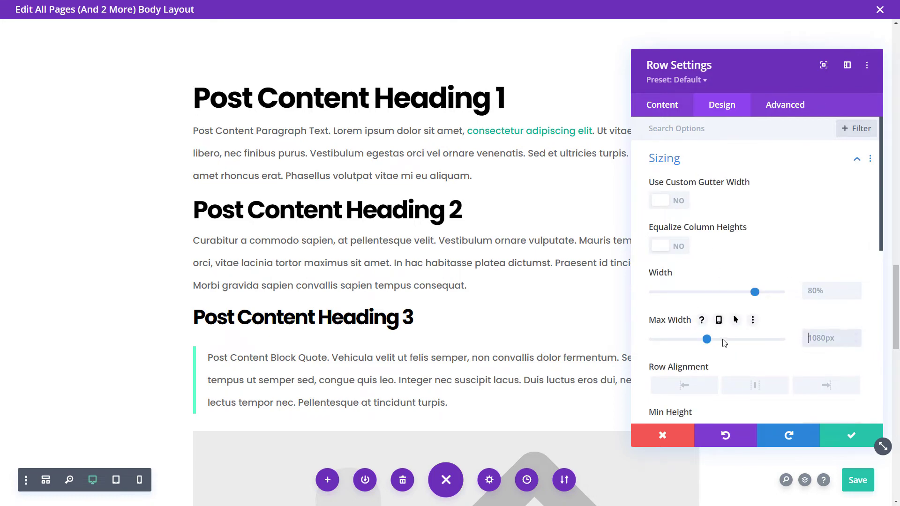
{"action": "type", "text": "800"}
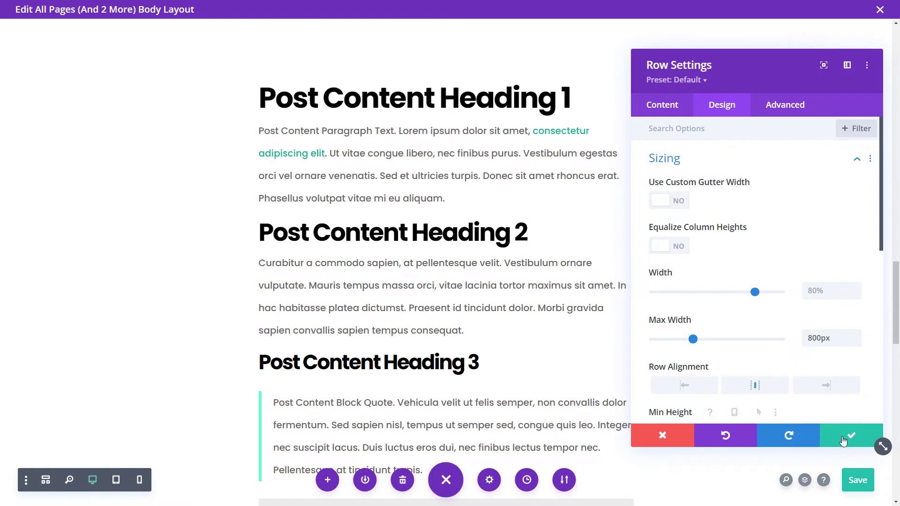
{"action": "left_click", "coordinate": [839, 435]}
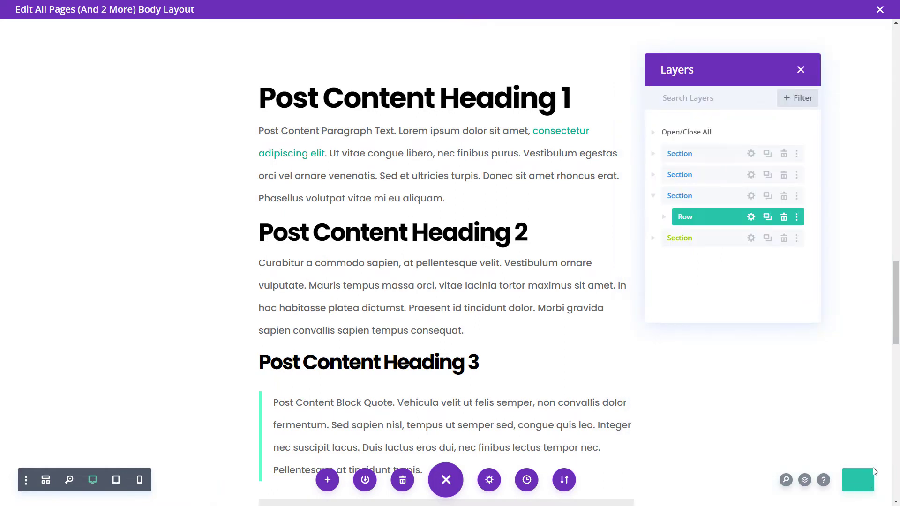
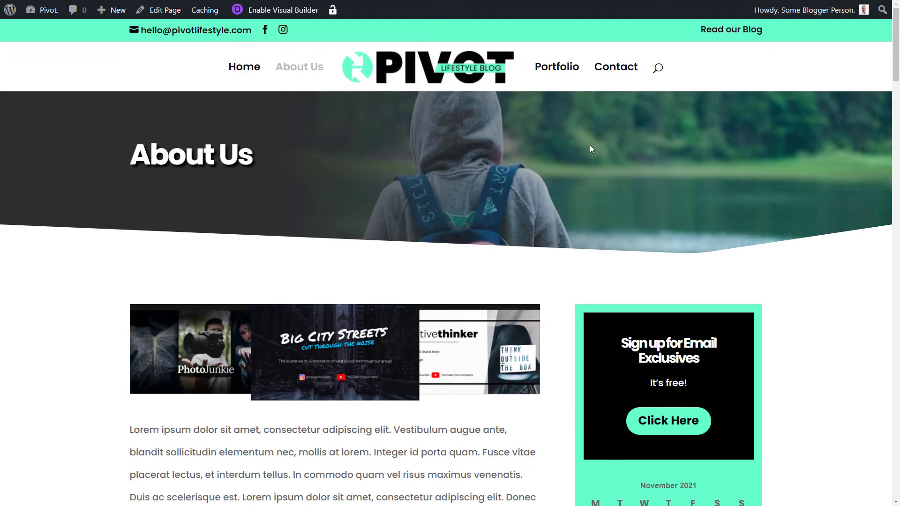
- Examine the live About Us page, comparing the sidebar content section with the single-column copy down to the footer call to action
{"action": "scroll", "coordinate": [376, 203], "scroll_direction": "down", "scroll_amount": 4}
{"action": "scroll", "coordinate": [372, 205], "scroll_direction": "up", "scroll_amount": 3}
{"action": "scroll", "coordinate": [347, 229], "scroll_direction": "up", "scroll_amount": 1}
{"action": "scroll", "coordinate": [291, 170], "scroll_direction": "down", "scroll_amount": 4}
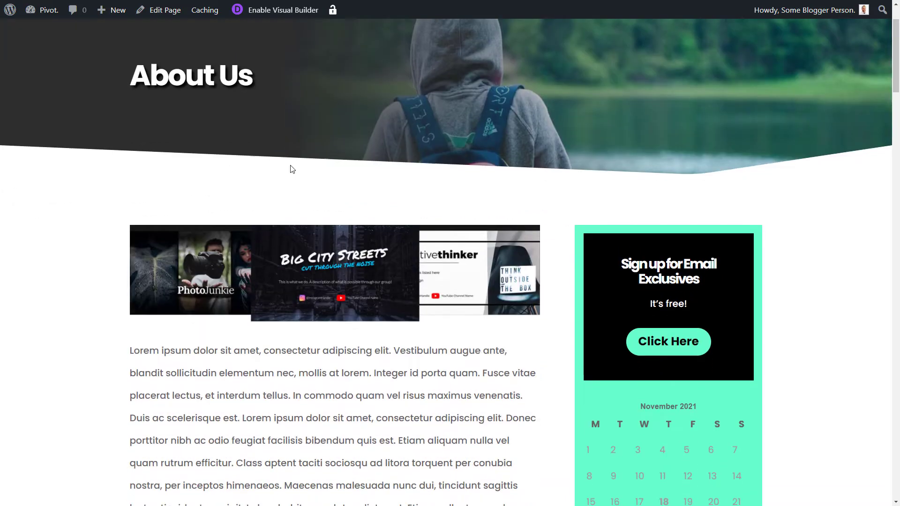
{"action": "scroll", "coordinate": [263, 255], "scroll_direction": "up", "scroll_amount": 3}
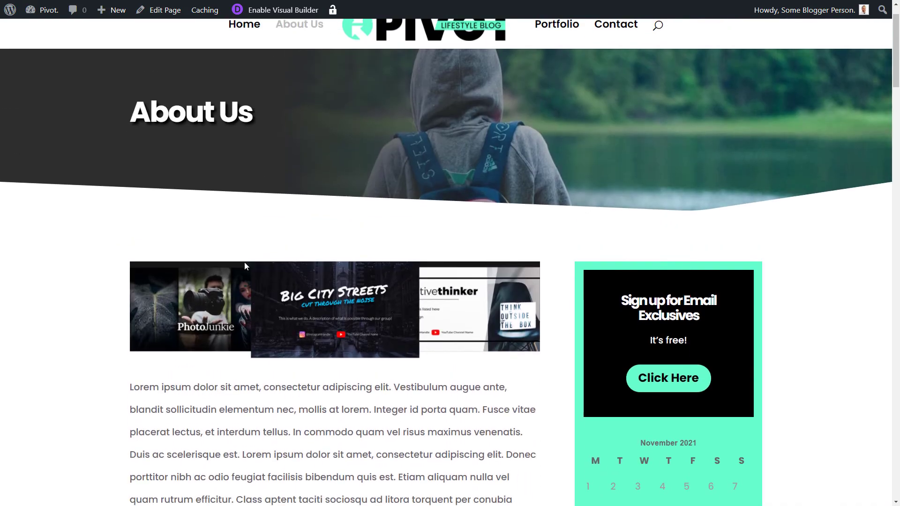
{"action": "scroll", "coordinate": [300, 286], "scroll_direction": "down", "scroll_amount": 5}
{"action": "left_click_drag", "start_coordinate": [896, 111], "coordinate": [899, 310]}
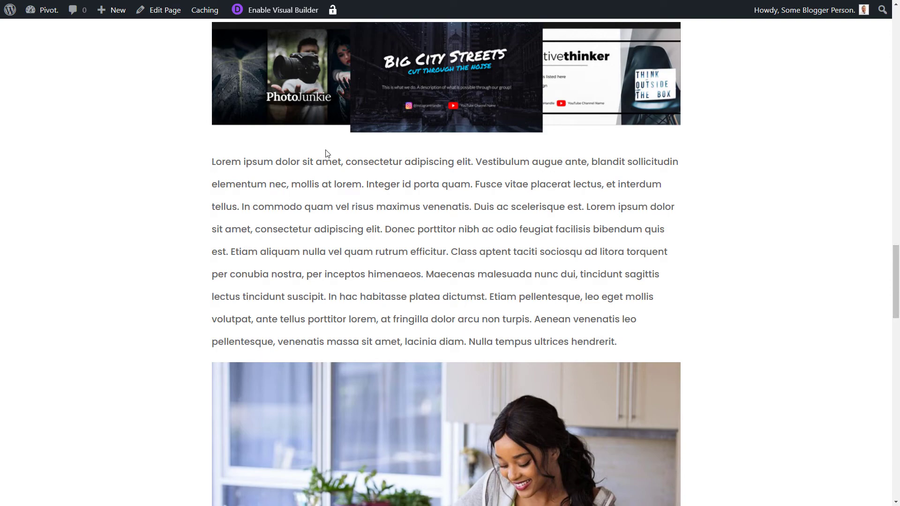
{"action": "scroll", "coordinate": [670, 304], "scroll_direction": "up", "scroll_amount": 3}
{"action": "scroll", "coordinate": [632, 300], "scroll_direction": "down", "scroll_amount": 12}
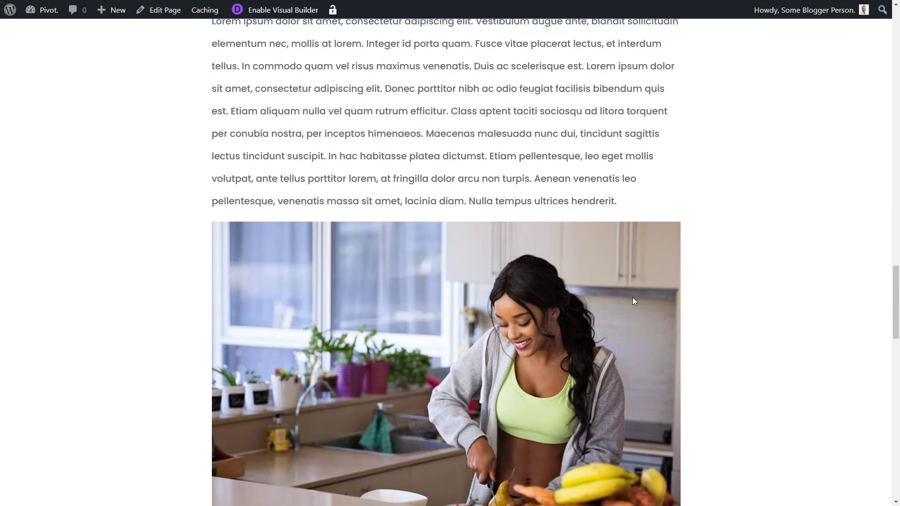
{"action": "scroll", "coordinate": [631, 306], "scroll_direction": "down", "scroll_amount": 15}
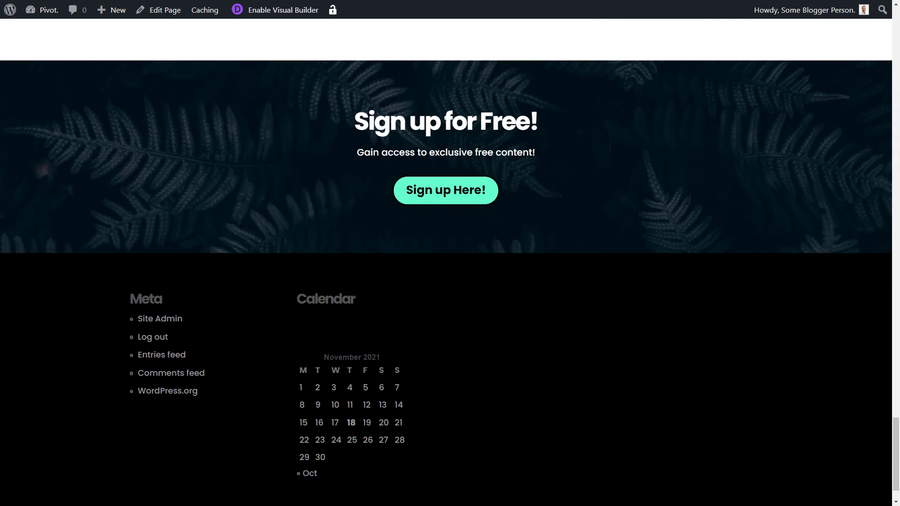
{"action": "scroll", "coordinate": [535, 280], "scroll_direction": "up", "scroll_amount": 15}
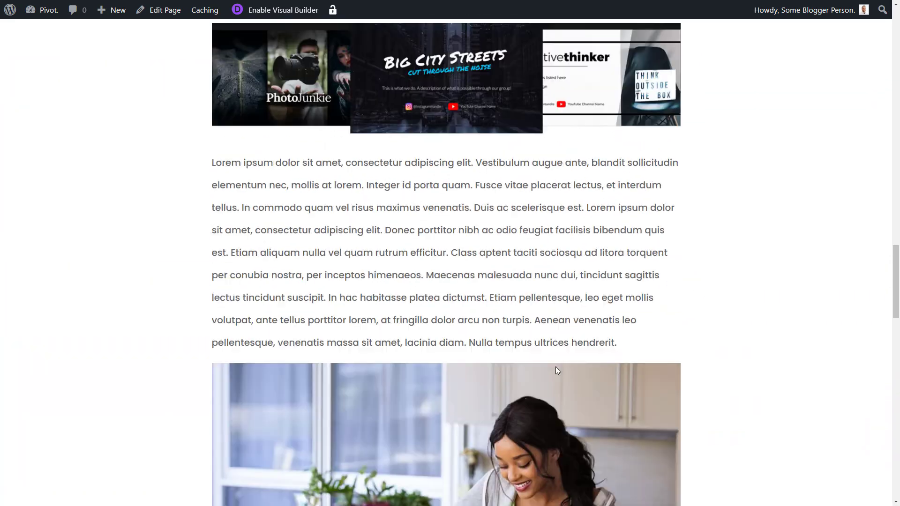
{"action": "scroll", "coordinate": [552, 368], "scroll_direction": "down", "scroll_amount": 6}
{"action": "scroll", "coordinate": [552, 368], "scroll_direction": "up", "scroll_amount": 15}
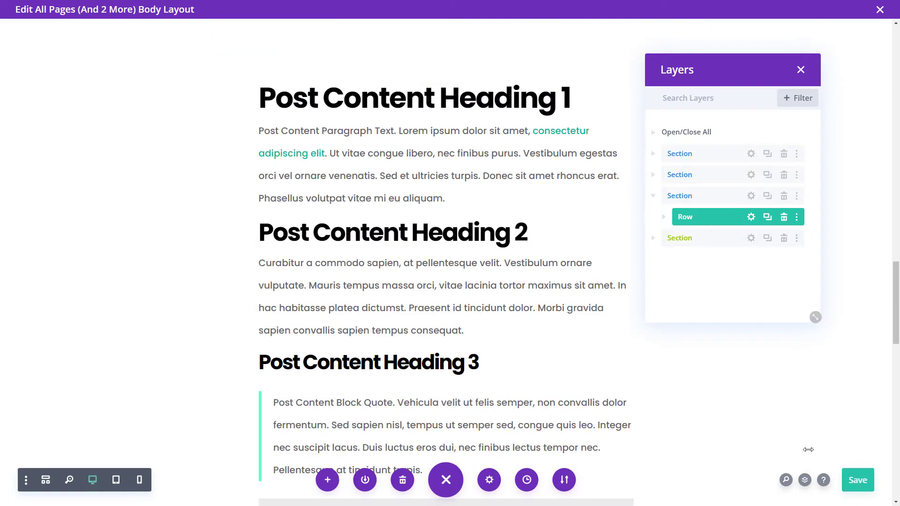
- Close the layers list and delete the original two-column post content section with the sidebar
{"action": "left_click", "coordinate": [799, 69]}
{"action": "scroll", "coordinate": [420, 308], "scroll_direction": "up", "scroll_amount": 3}
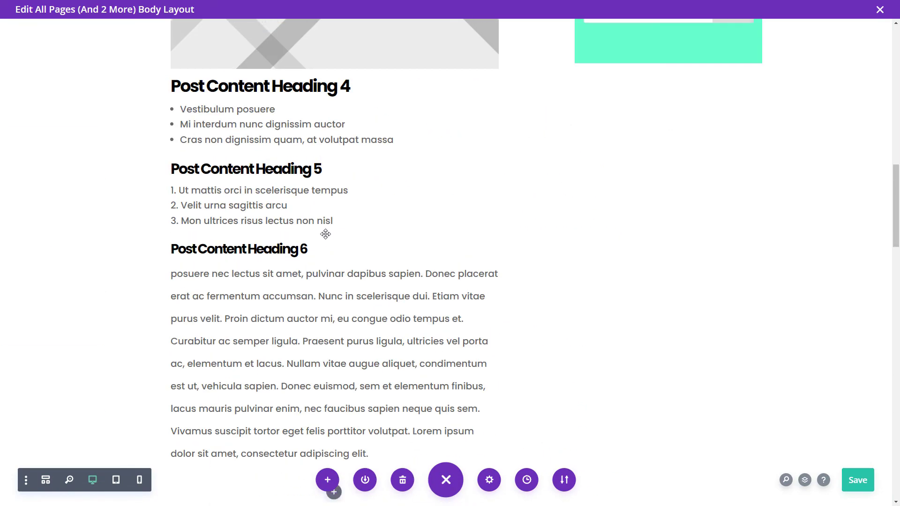
{"action": "scroll", "coordinate": [326, 234], "scroll_direction": "up", "scroll_amount": 15}
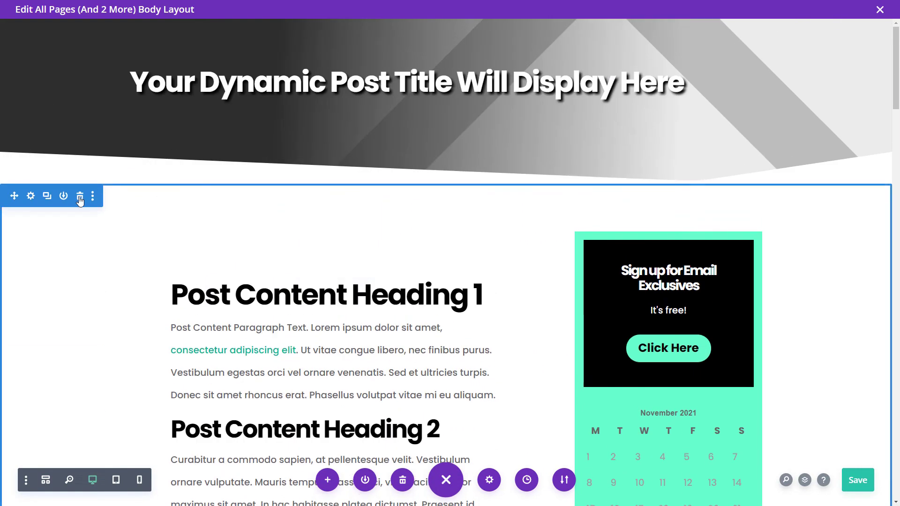
{"action": "scroll", "coordinate": [456, 231], "scroll_direction": "down", "scroll_amount": 10}
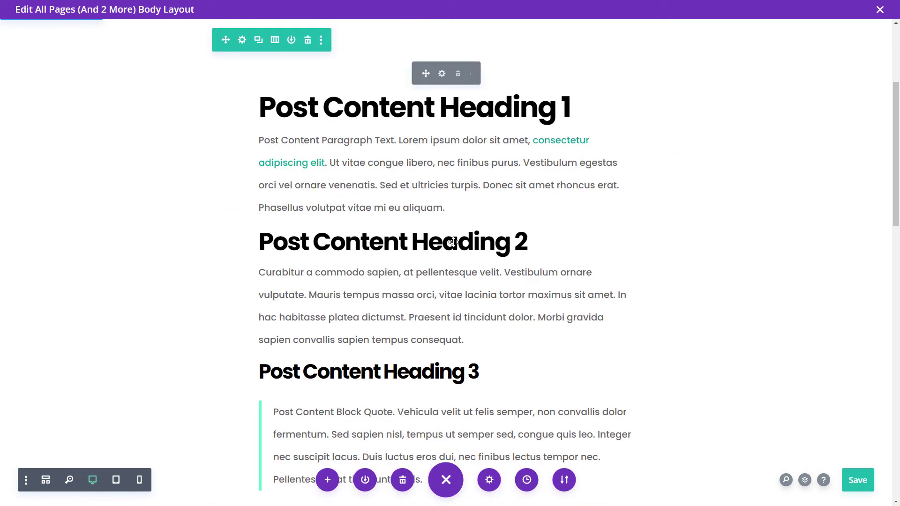
{"action": "scroll", "coordinate": [449, 264], "scroll_direction": "down", "scroll_amount": 8}
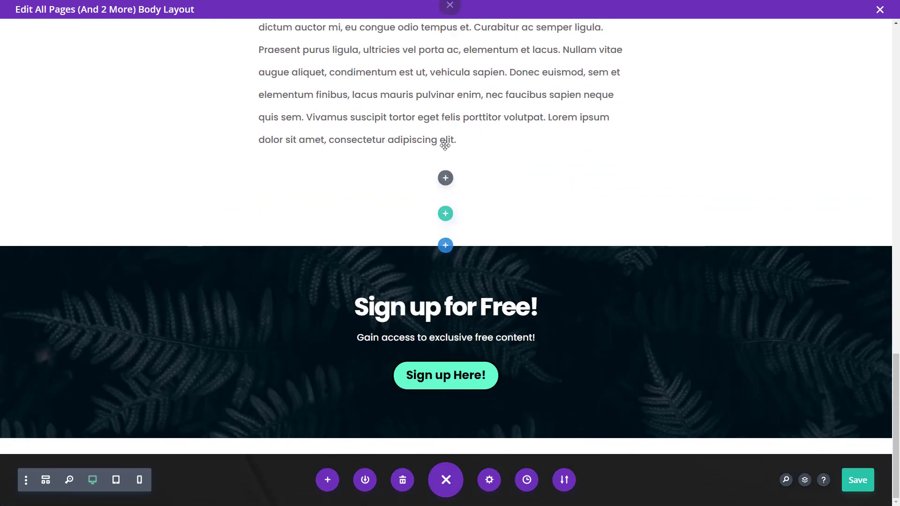
{"action": "left_click", "coordinate": [445, 179]}
{"action": "scroll", "coordinate": [463, 258], "scroll_direction": "down", "scroll_amount": 5}
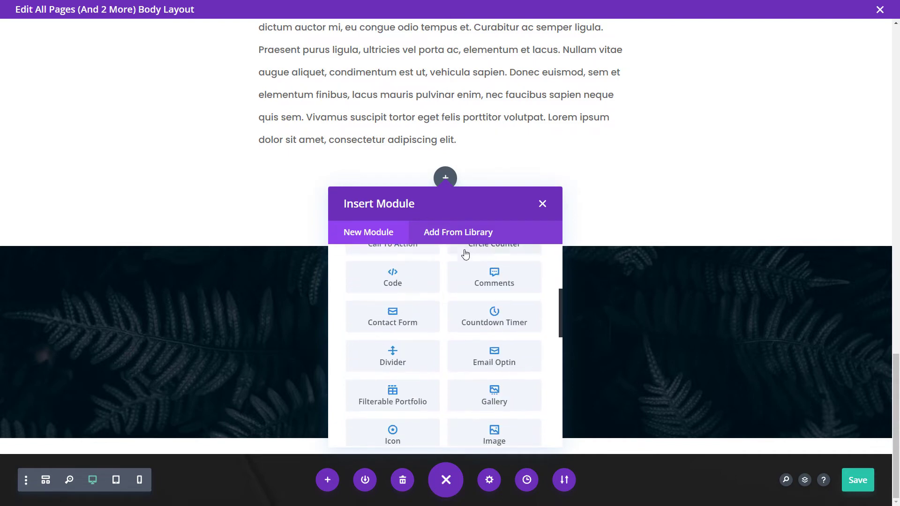
{"action": "scroll", "coordinate": [467, 266], "scroll_direction": "down", "scroll_amount": 2}
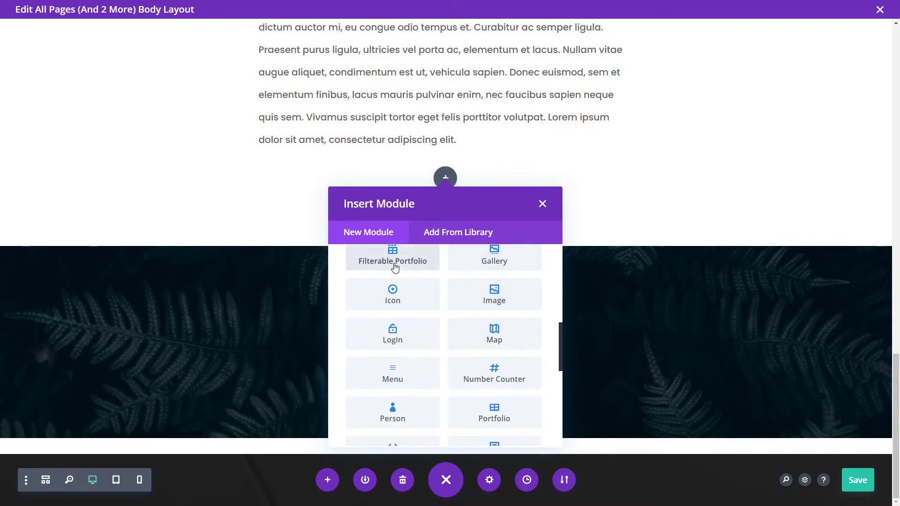
{"action": "left_click", "coordinate": [519, 266]}
{"action": "left_click", "coordinate": [749, 248]}
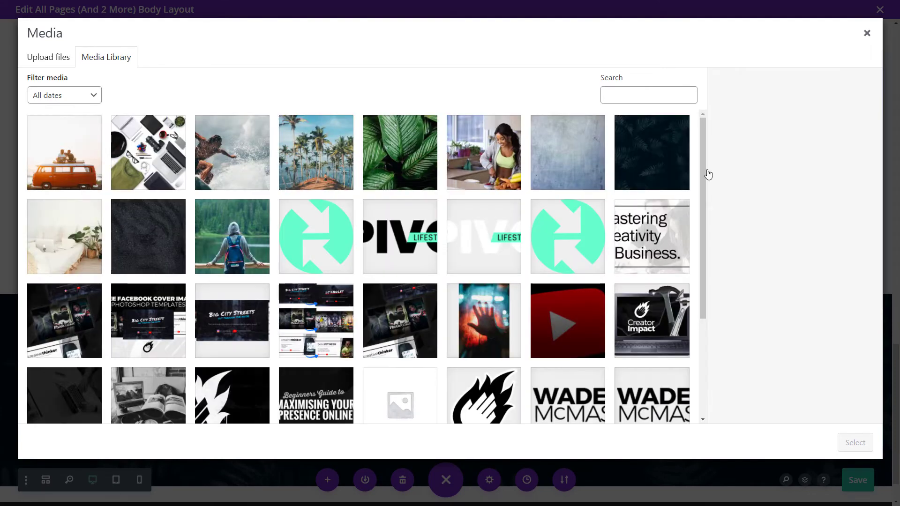
{"action": "left_click", "coordinate": [865, 33]}
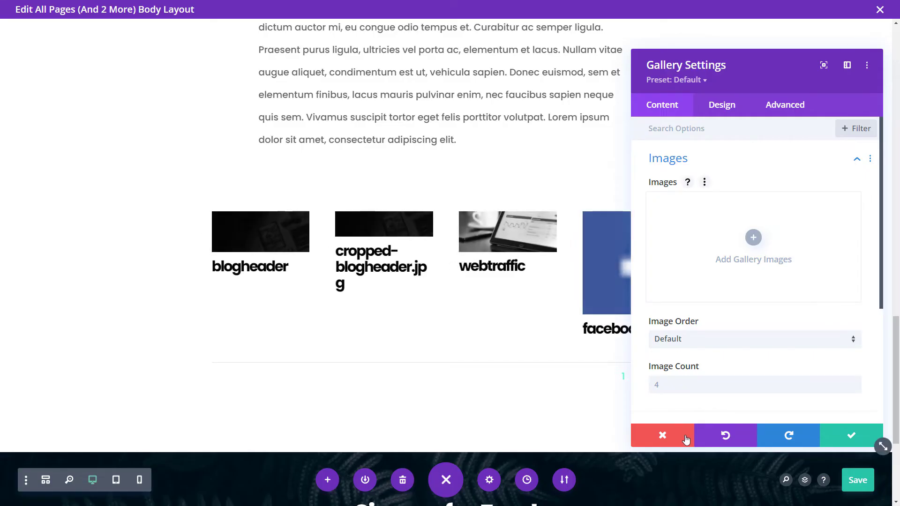
{"action": "left_click", "coordinate": [685, 433]}
{"action": "left_click", "coordinate": [476, 241]}
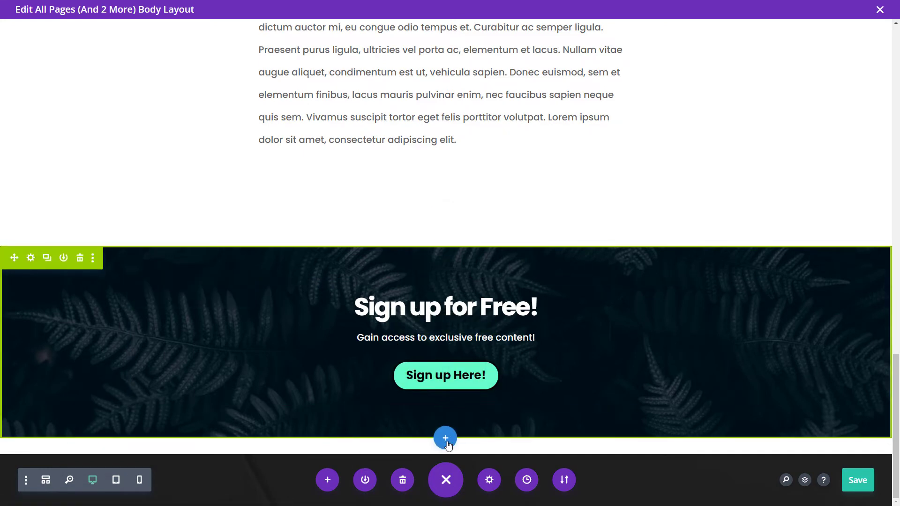
- Change the title header section's bottom divider to the layered jagged upward slope, apply the section settings and close the layers list
{"action": "scroll", "coordinate": [368, 352], "scroll_direction": "up", "scroll_amount": 3}
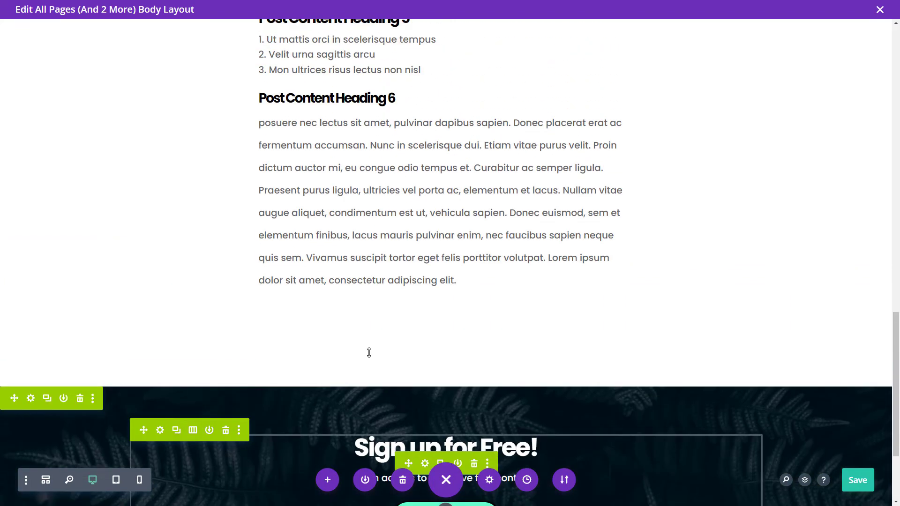
{"action": "scroll", "coordinate": [369, 353], "scroll_direction": "up", "scroll_amount": 20}
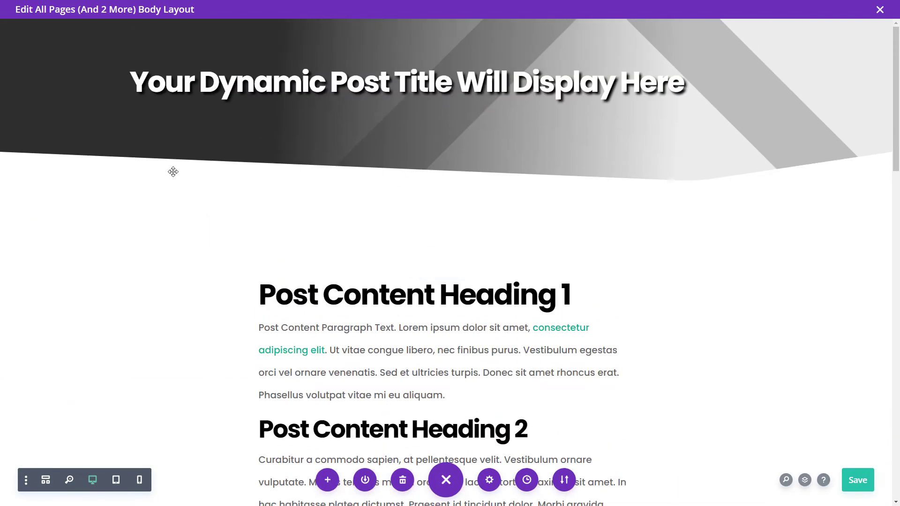
{"action": "scroll", "coordinate": [113, 302], "scroll_direction": "down", "scroll_amount": 3}
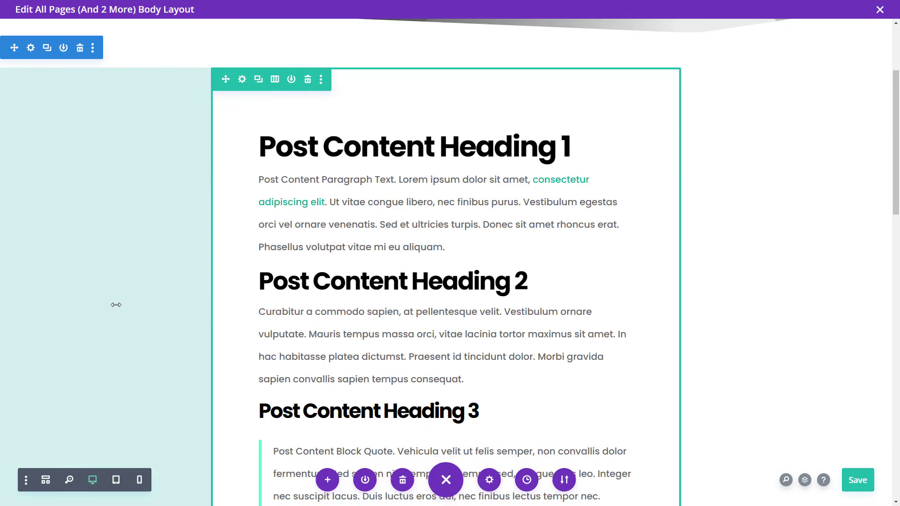
{"action": "scroll", "coordinate": [247, 130], "scroll_direction": "up", "scroll_amount": 4}
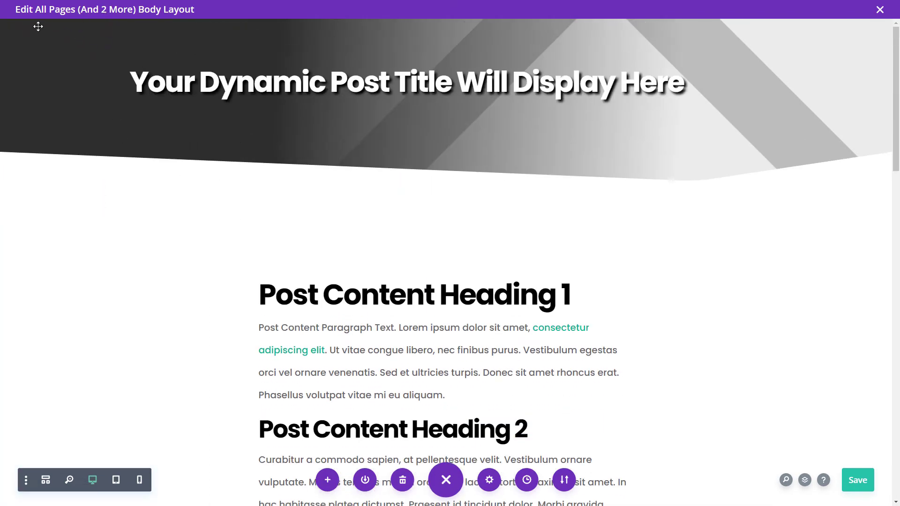
{"action": "left_click", "coordinate": [804, 480]}
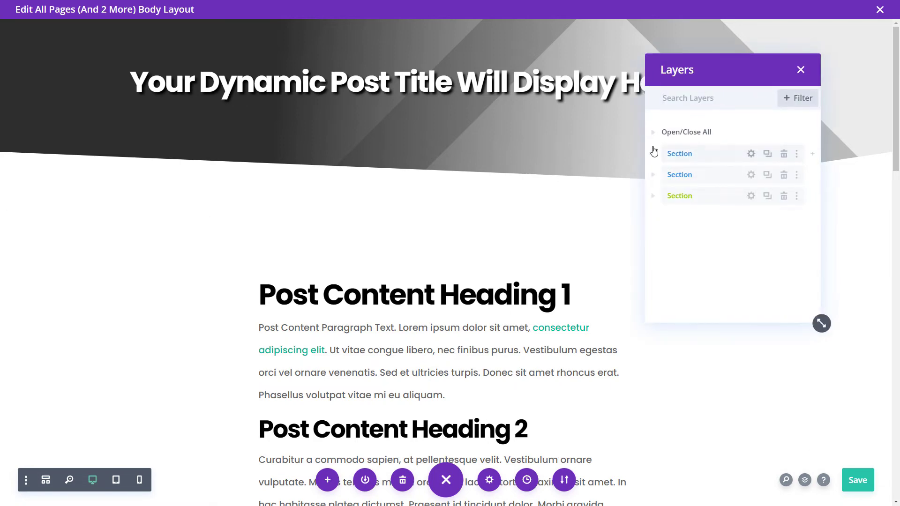
{"action": "left_click", "coordinate": [751, 154]}
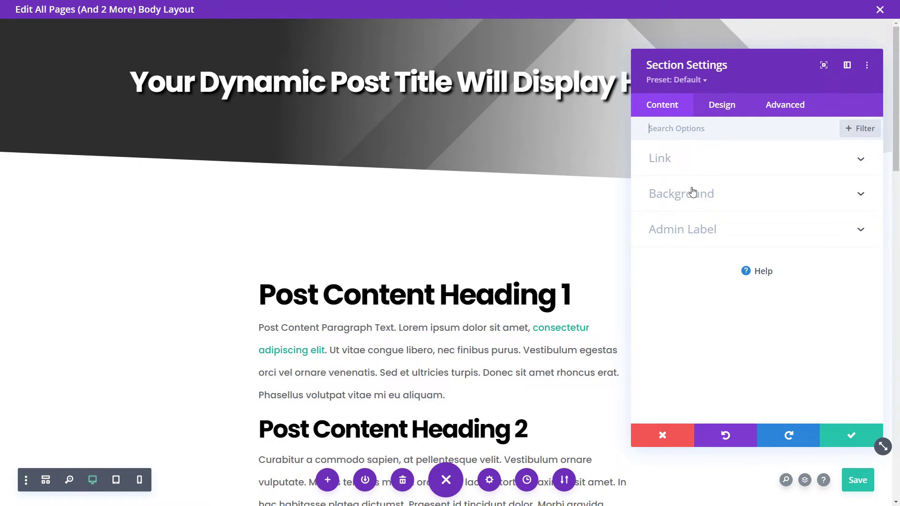
{"action": "left_click", "coordinate": [719, 106]}
{"action": "left_click", "coordinate": [709, 196]}
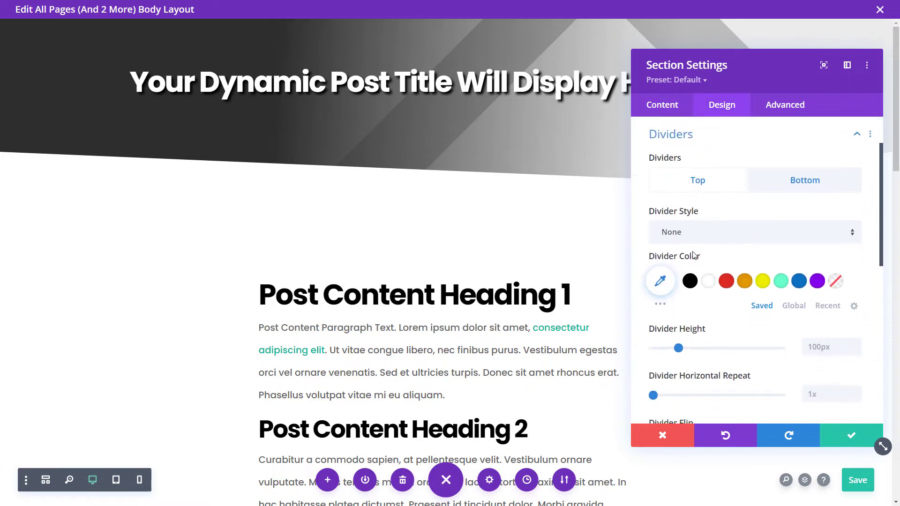
{"action": "left_click", "coordinate": [810, 183]}
{"action": "scroll", "coordinate": [826, 200], "scroll_direction": "down", "scroll_amount": 2}
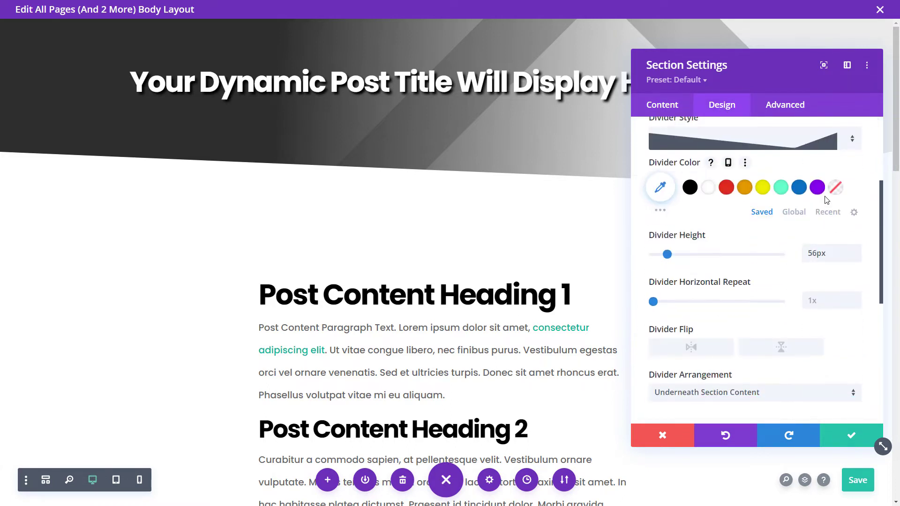
{"action": "left_click", "coordinate": [853, 149]}
{"action": "scroll", "coordinate": [814, 283], "scroll_direction": "down", "scroll_amount": 3}
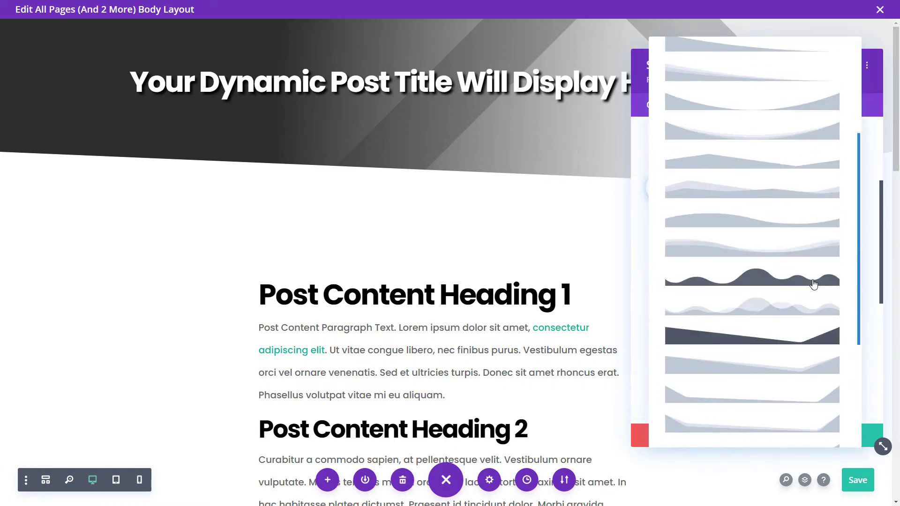
{"action": "scroll", "coordinate": [813, 284], "scroll_direction": "down", "scroll_amount": 1}
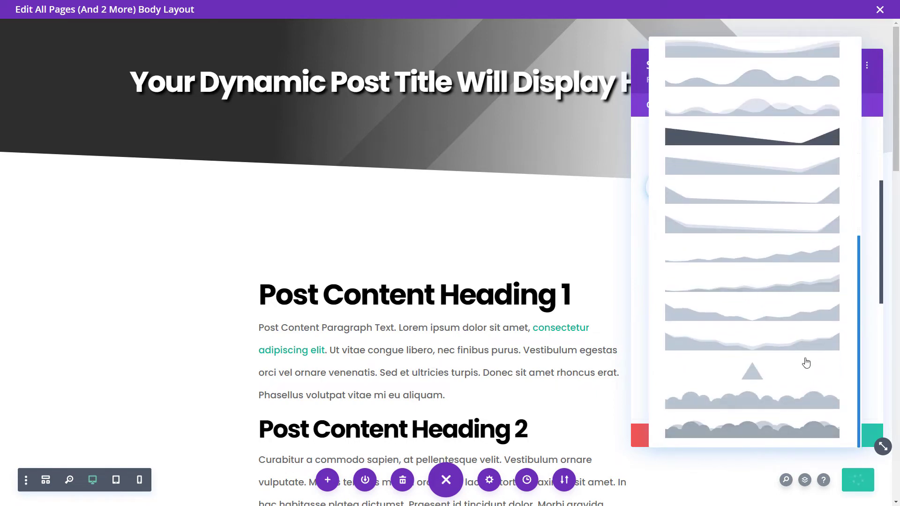
{"action": "left_click", "coordinate": [784, 289]}
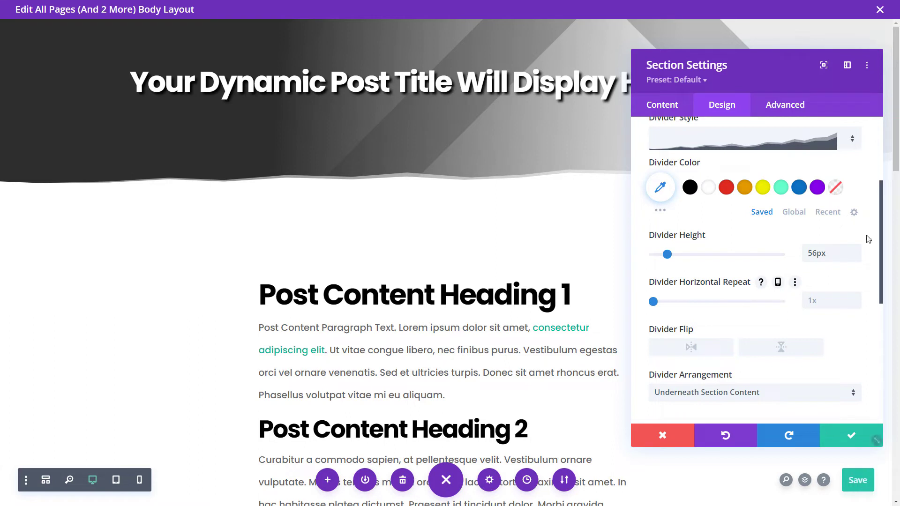
{"action": "left_click", "coordinate": [851, 435]}
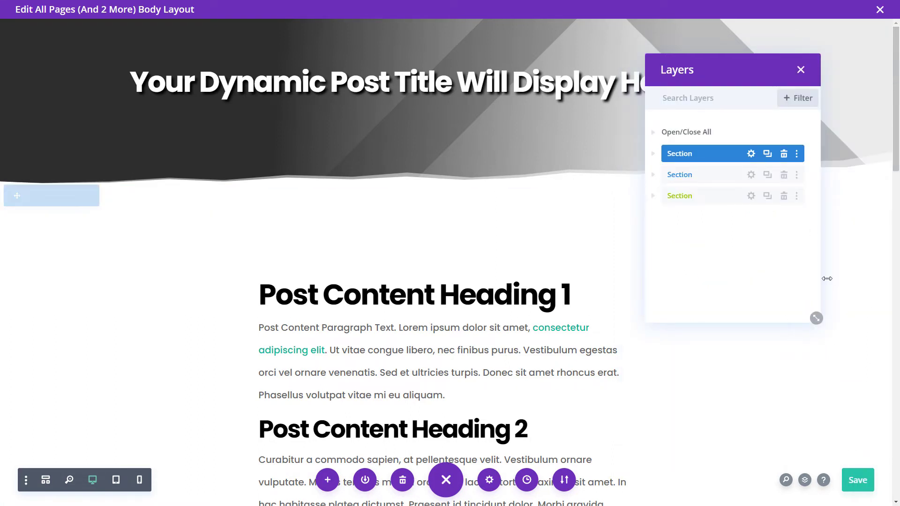
{"action": "left_click", "coordinate": [800, 70]}
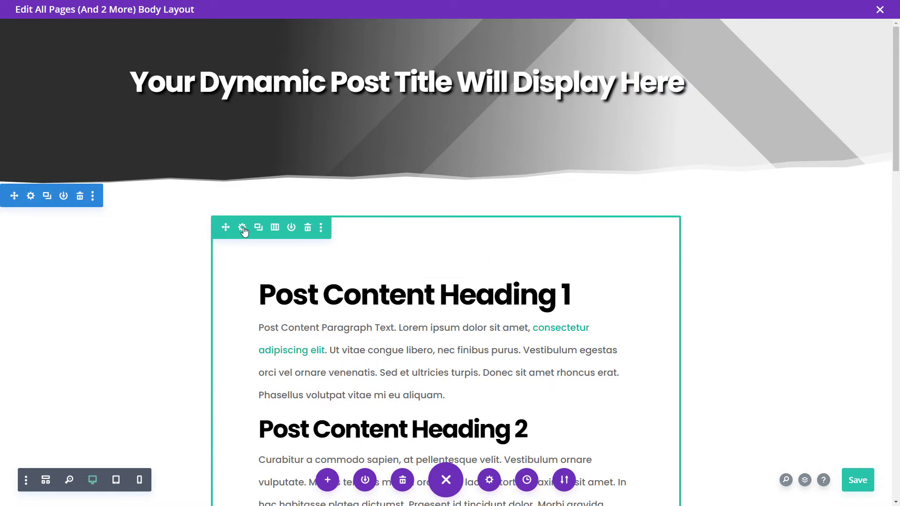
- Add a 6px mint green top border to the post content row and apply the row settings
{"action": "left_click", "coordinate": [242, 228]}
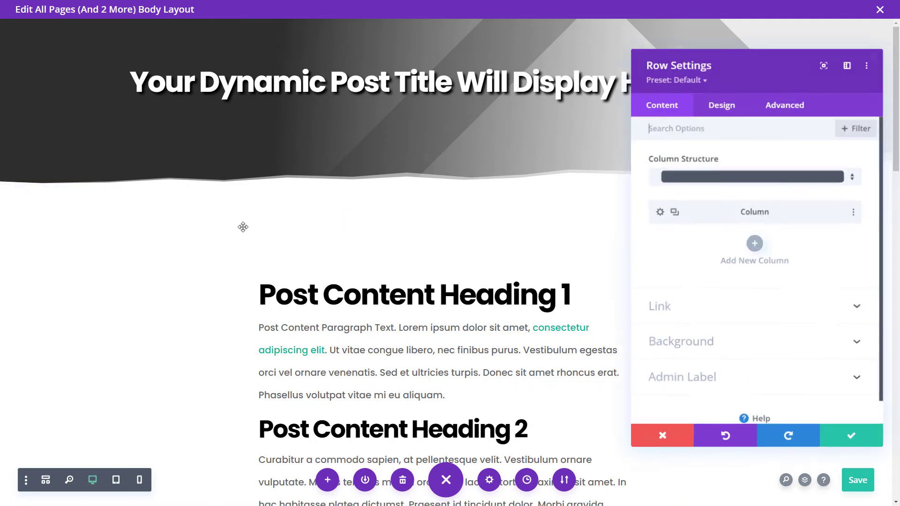
{"action": "left_click", "coordinate": [722, 108]}
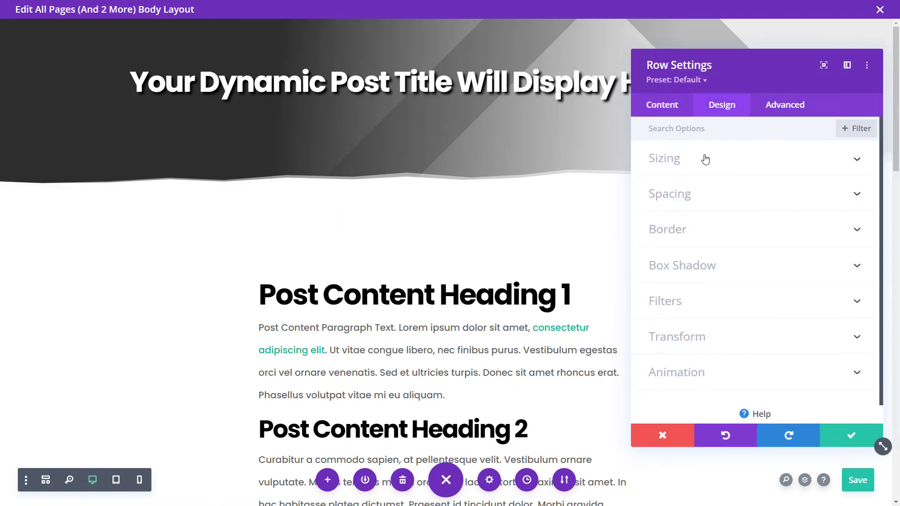
{"action": "left_click", "coordinate": [692, 230]}
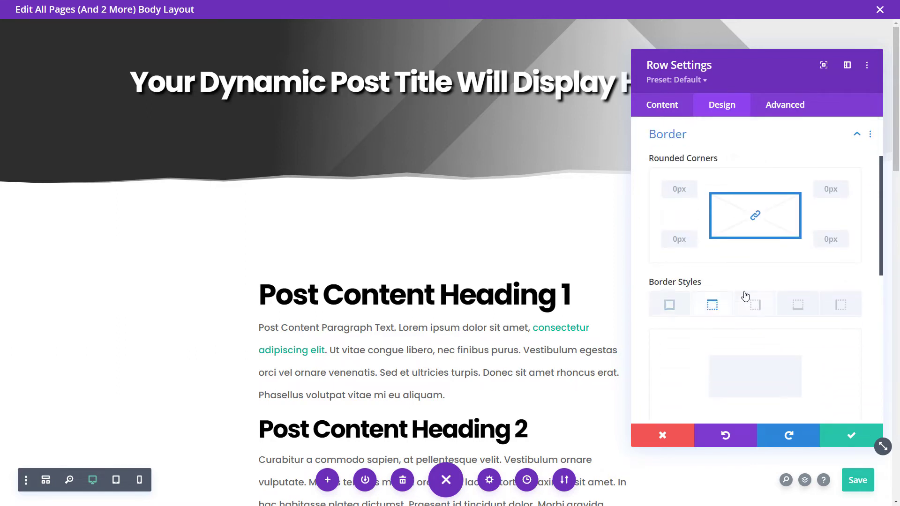
{"action": "scroll", "coordinate": [745, 296], "scroll_direction": "down", "scroll_amount": 3}
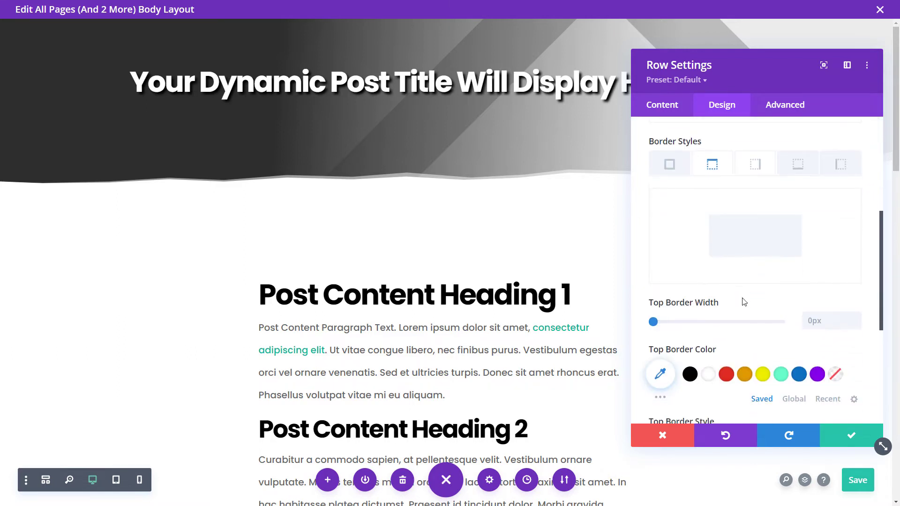
{"action": "left_click", "coordinate": [780, 378]}
{"action": "left_click_drag", "start_coordinate": [652, 321], "coordinate": [669, 323]}
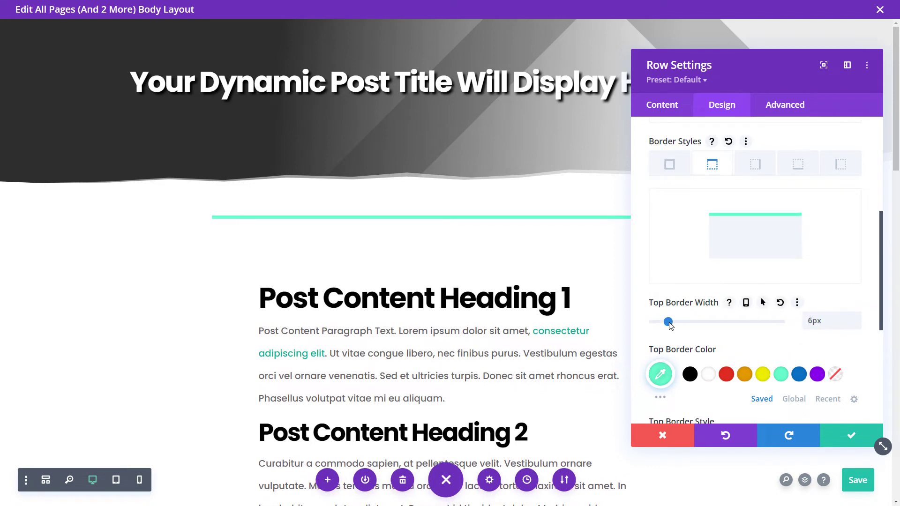
{"action": "left_click", "coordinate": [848, 437]}
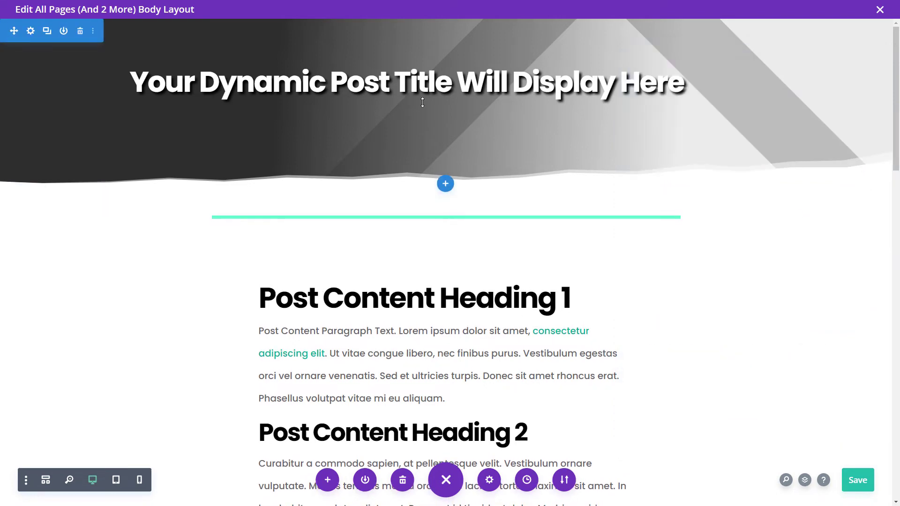
- Insert a Divider module directly below the post title in the header section
{"action": "mouse_move", "coordinate": [424, 85]}
{"action": "left_click", "coordinate": [446, 99]}
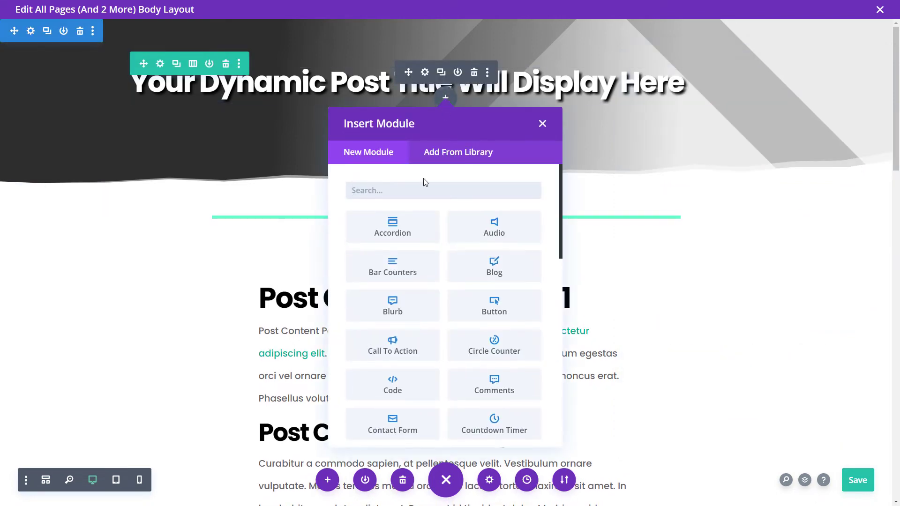
{"action": "type", "text": "divid"}
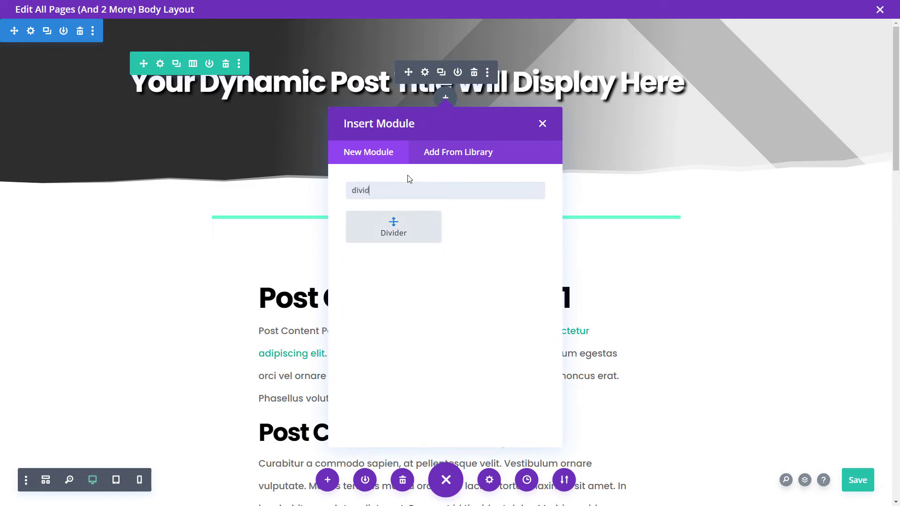
{"action": "left_click", "coordinate": [397, 239]}
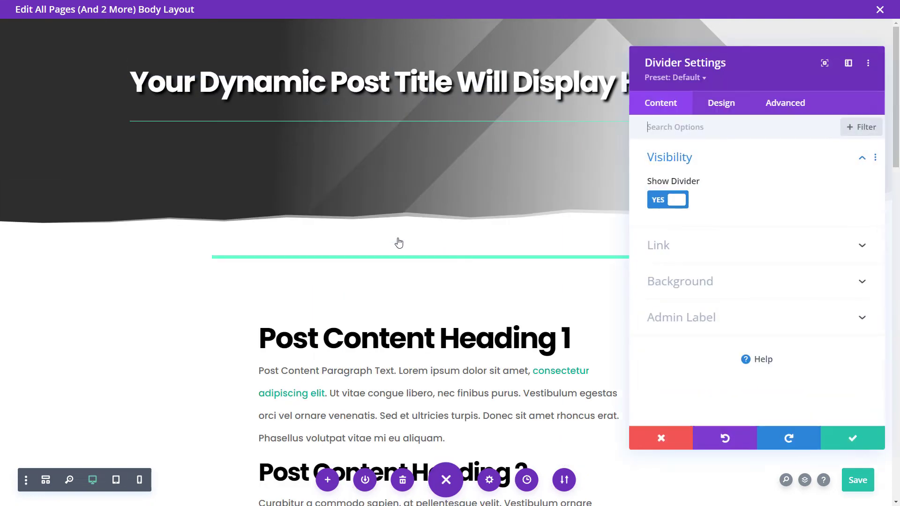
- Set the header divider's weight to 4px and maximum width to 300px, align it left and apply the settings
{"action": "left_click", "coordinate": [716, 110]}
{"action": "left_click", "coordinate": [678, 160]}
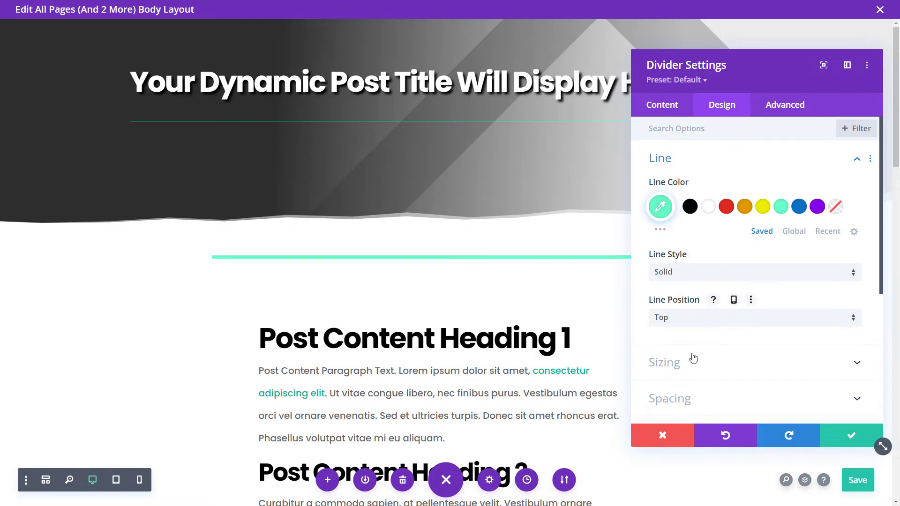
{"action": "scroll", "coordinate": [697, 241], "scroll_direction": "down", "scroll_amount": 2}
{"action": "scroll", "coordinate": [675, 282], "scroll_direction": "up", "scroll_amount": 2}
{"action": "scroll", "coordinate": [674, 305], "scroll_direction": "down", "scroll_amount": 2}
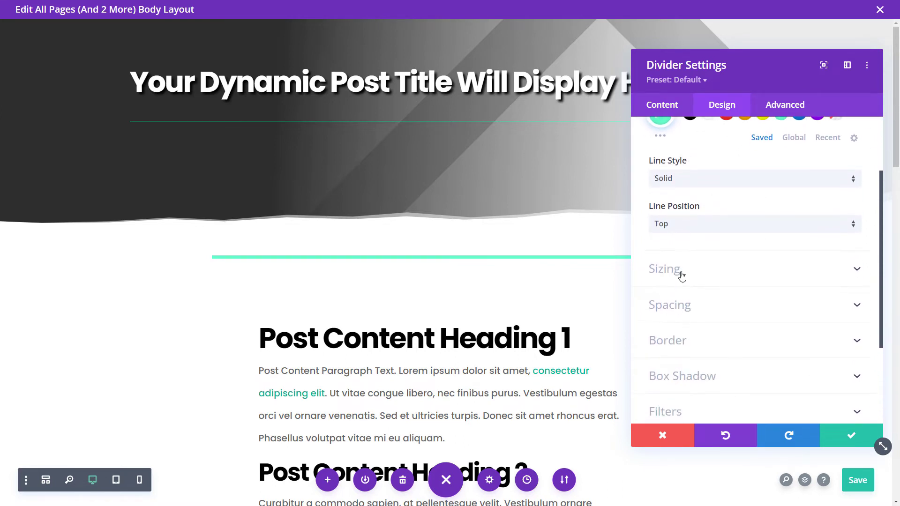
{"action": "left_click", "coordinate": [679, 275]}
{"action": "left_click_drag", "start_coordinate": [654, 178], "coordinate": [658, 178]}
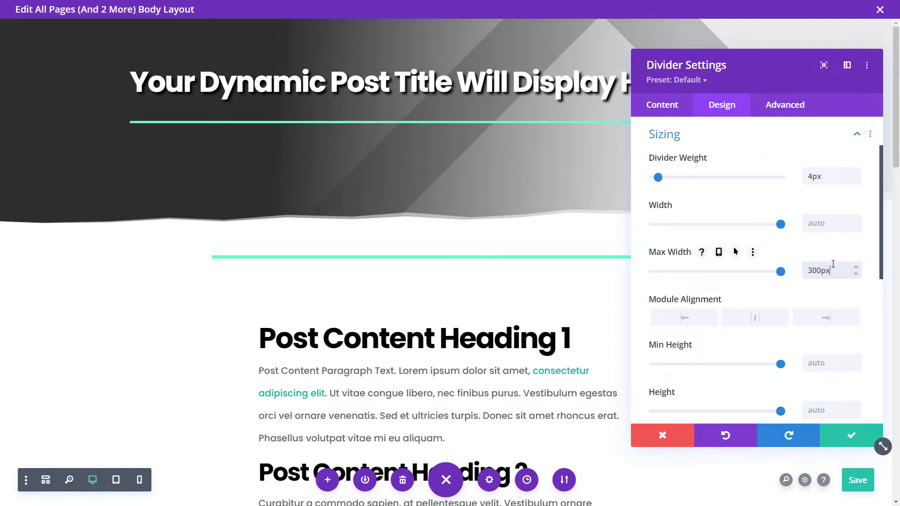
{"action": "left_click", "coordinate": [684, 319]}
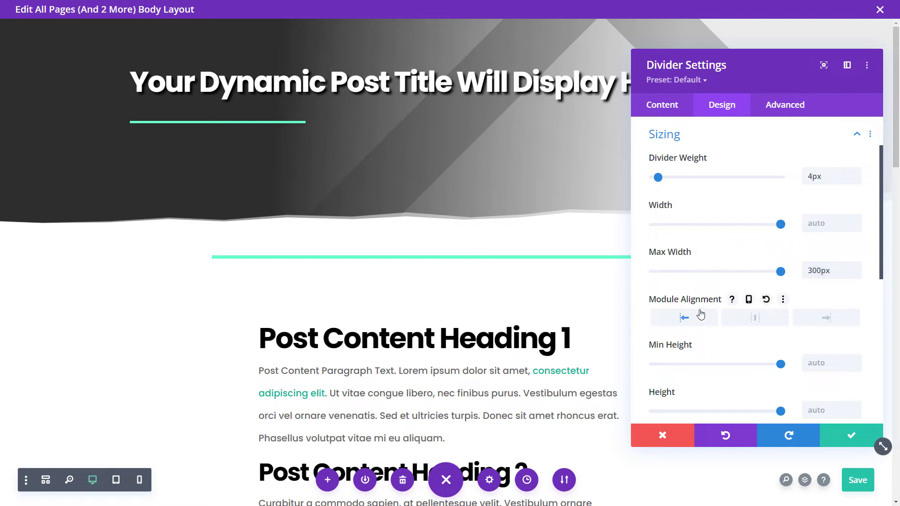
{"action": "left_click", "coordinate": [850, 438]}
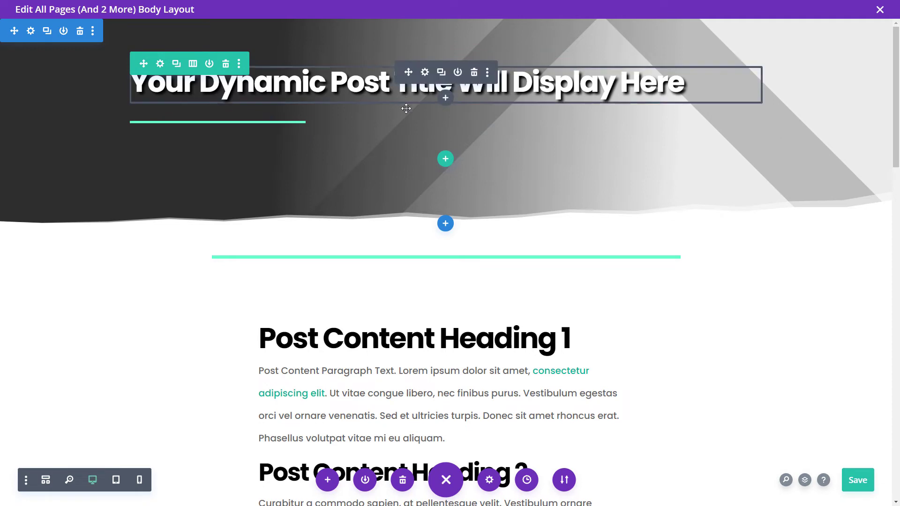
- Duplicate the post title module, move the copy below the divider line and open the copy's settings
{"action": "left_click", "coordinate": [441, 73]}
{"action": "left_click_drag", "start_coordinate": [410, 144], "coordinate": [401, 182]}
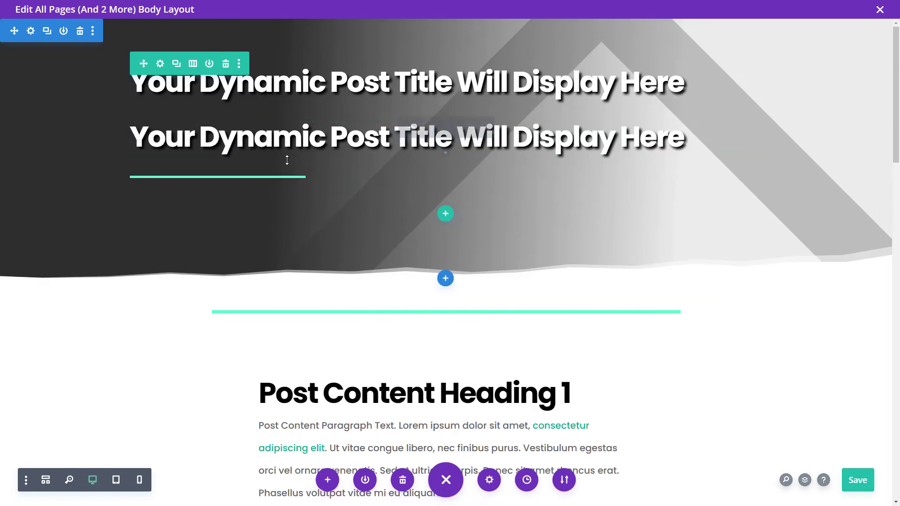
{"action": "mouse_move", "coordinate": [391, 141]}
{"action": "left_mouse_down"}
{"action": "mouse_move", "coordinate": [310, 168]}
{"action": "mouse_move", "coordinate": [268, 165]}
{"action": "mouse_move", "coordinate": [263, 196]}
{"action": "left_mouse_up"}
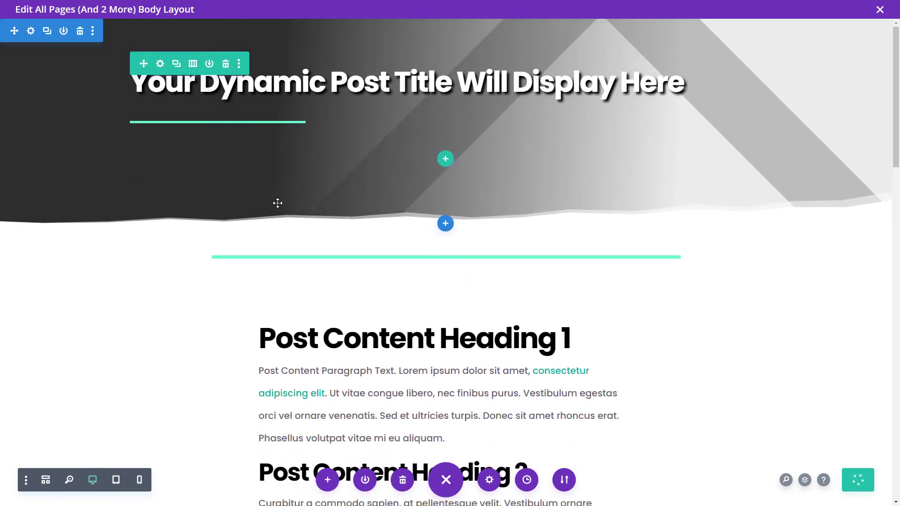
{"action": "left_click", "coordinate": [425, 167]}
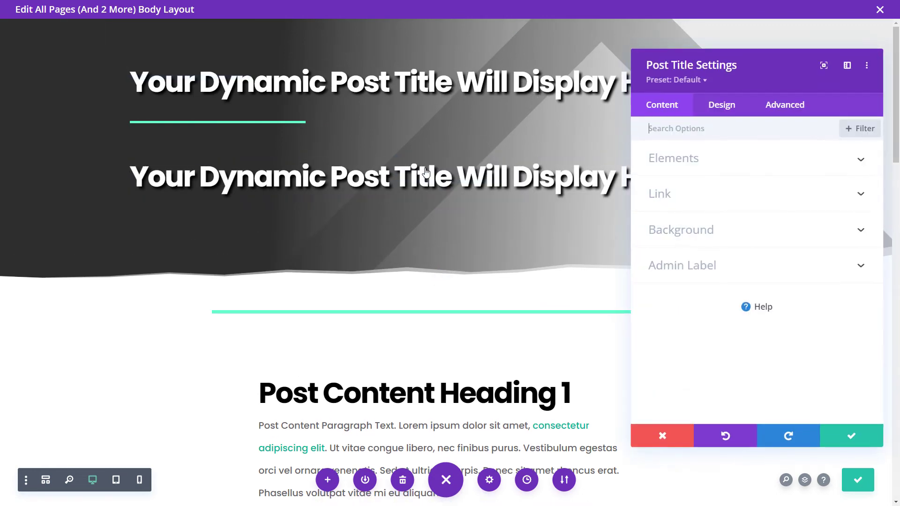
- Hide the title and show the meta in the duplicated post title module, apply the settings and save the layout
{"action": "left_click", "coordinate": [683, 165]}
{"action": "left_click", "coordinate": [680, 202]}
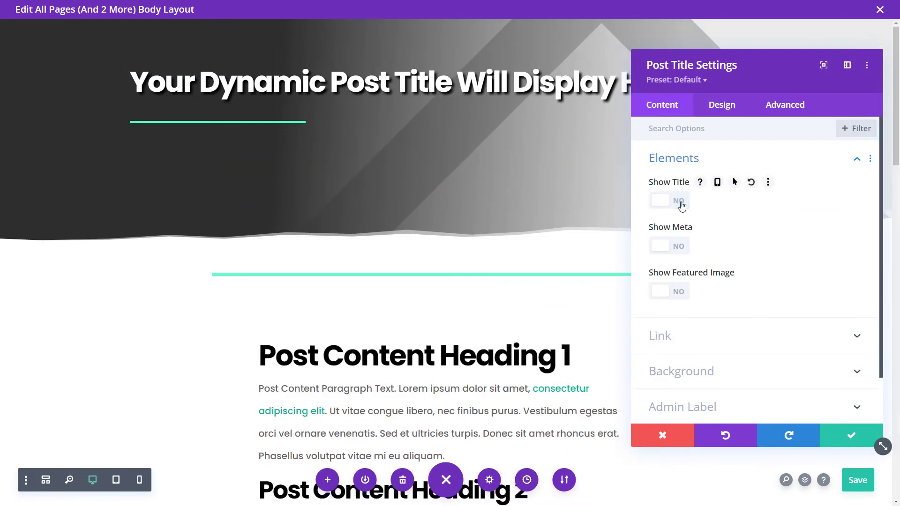
{"action": "left_click", "coordinate": [672, 247]}
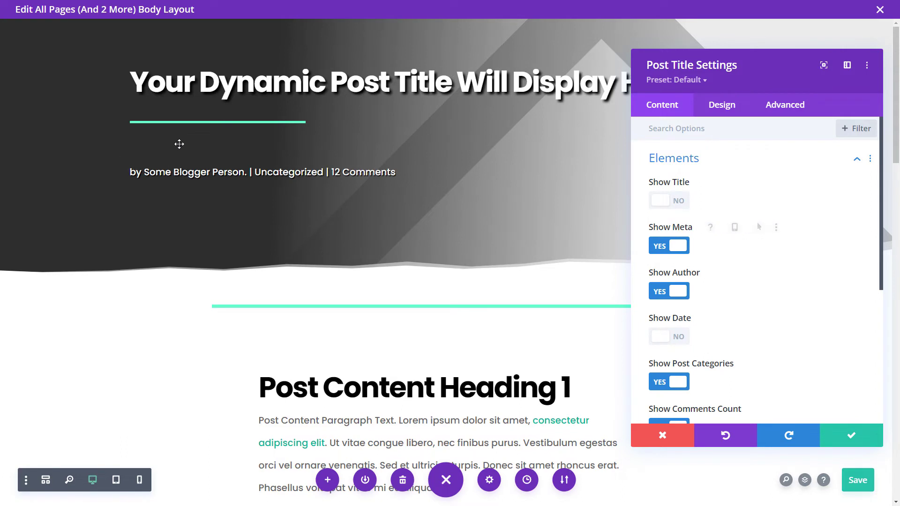
{"action": "left_click", "coordinate": [851, 435]}
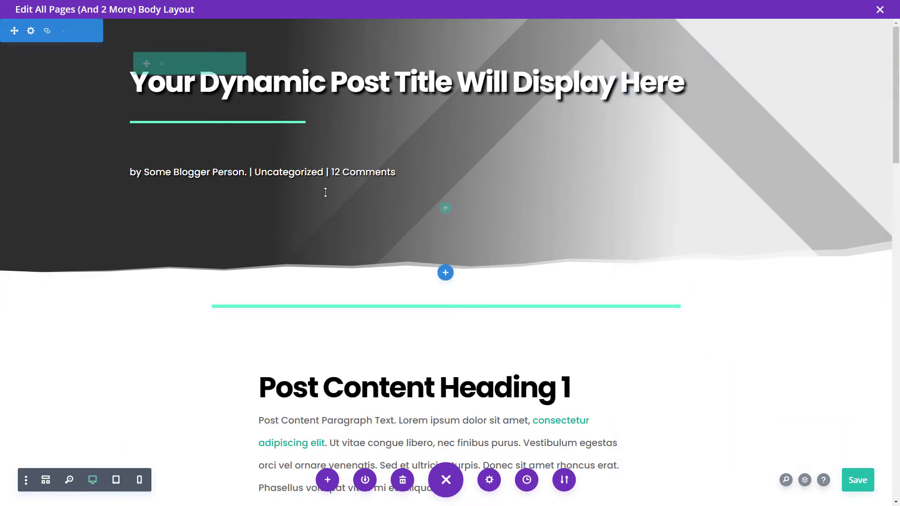
{"action": "left_click", "coordinate": [866, 477]}
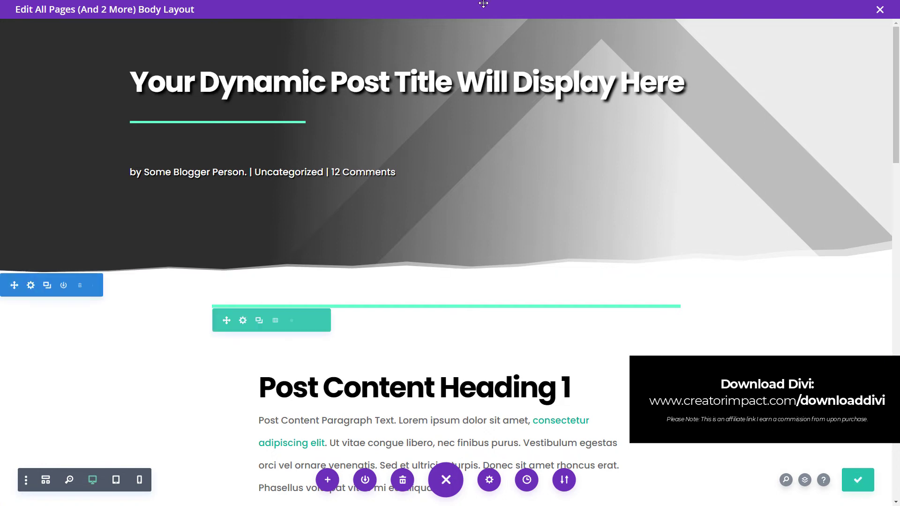
- Tighten the header section by reducing its top padding, its bottom spacing and the gap between the divider and the post meta
{"action": "left_click_drag", "start_coordinate": [261, 243], "coordinate": [263, 221]}
{"action": "left_click_drag", "start_coordinate": [261, 149], "coordinate": [263, 134]}
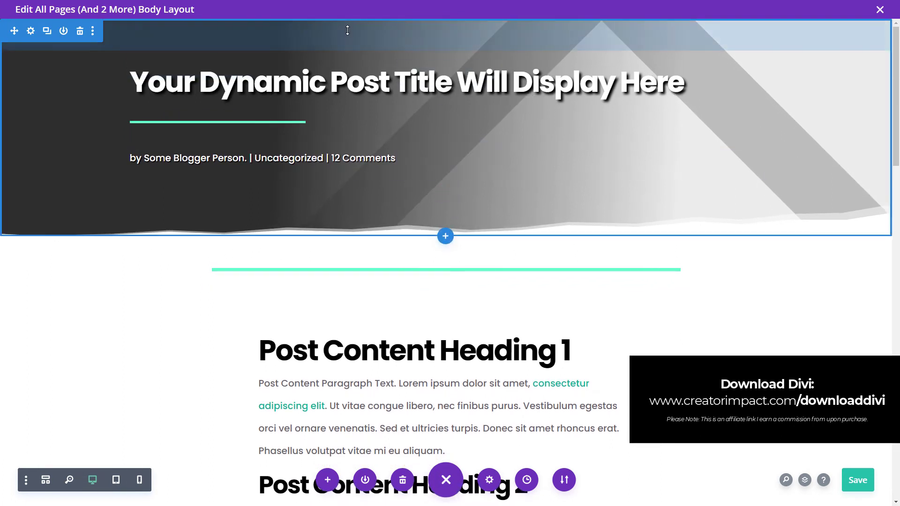
{"action": "left_click_drag", "start_coordinate": [348, 34], "coordinate": [347, 32]}
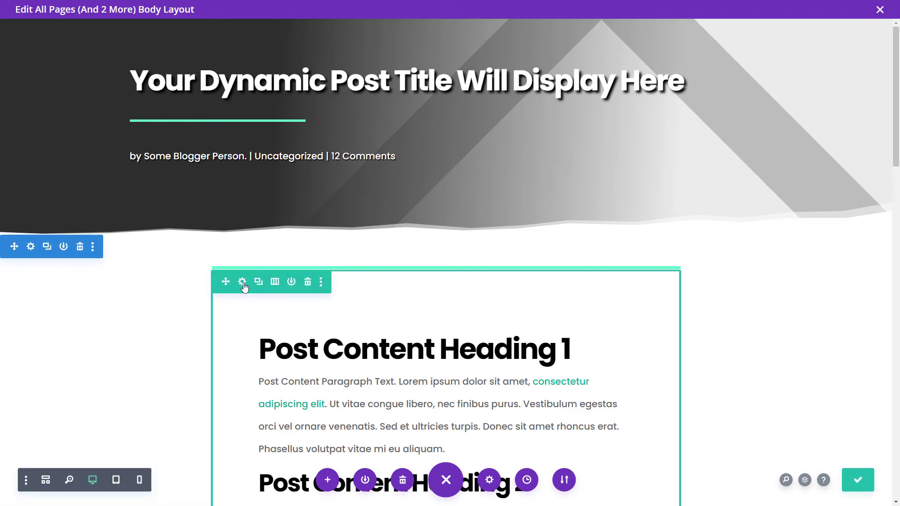
{"action": "left_click", "coordinate": [242, 282]}
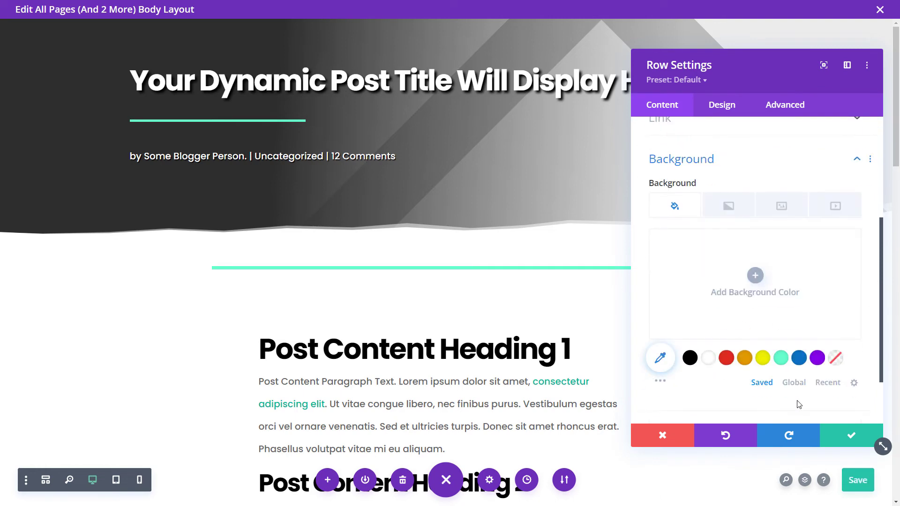
{"action": "left_click", "coordinate": [781, 357]}
{"action": "left_click", "coordinate": [822, 279]}
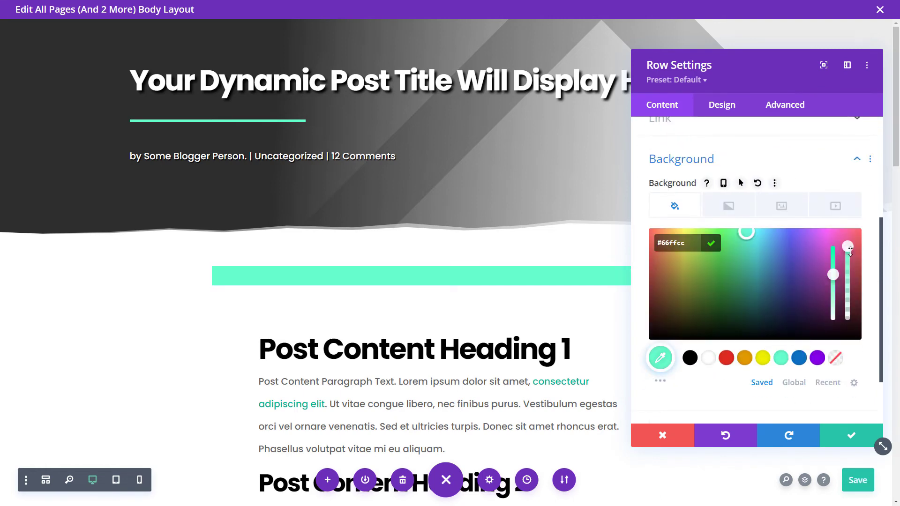
{"action": "left_click_drag", "start_coordinate": [847, 249], "coordinate": [852, 320]}
{"action": "left_click", "coordinate": [676, 432]}
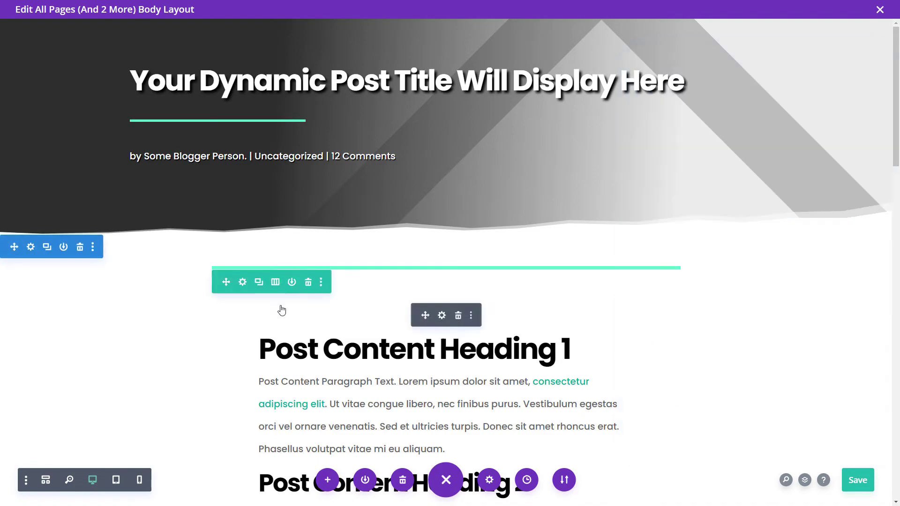
{"action": "scroll", "coordinate": [249, 251], "scroll_direction": "down", "scroll_amount": 15}
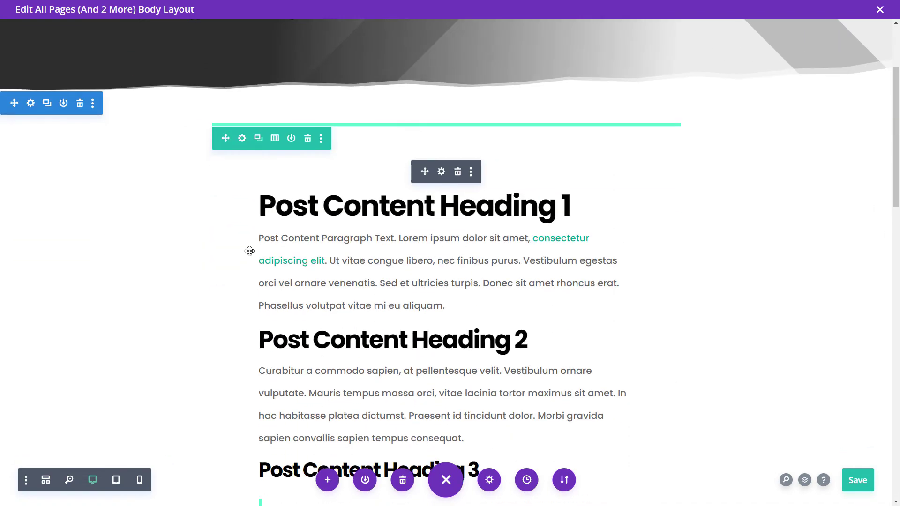
{"action": "scroll", "coordinate": [242, 298], "scroll_direction": "up", "scroll_amount": 15}
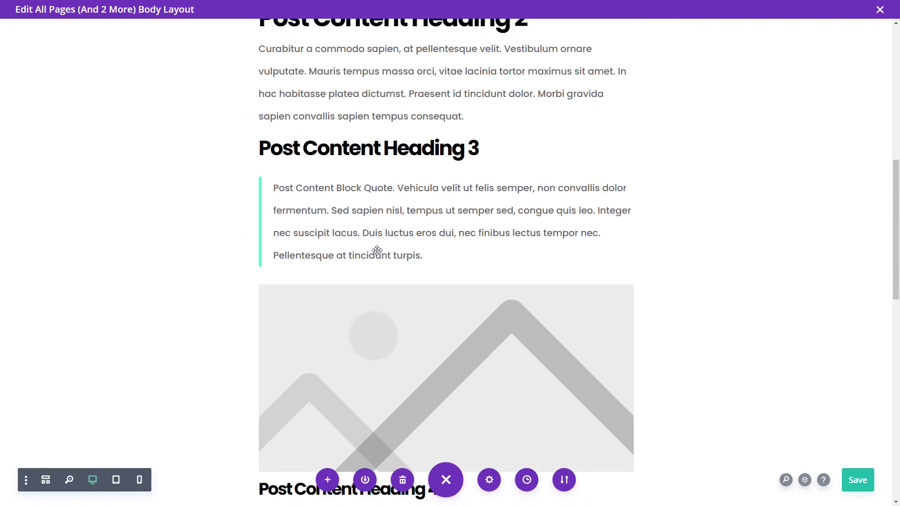
{"action": "left_click", "coordinate": [441, 81]}
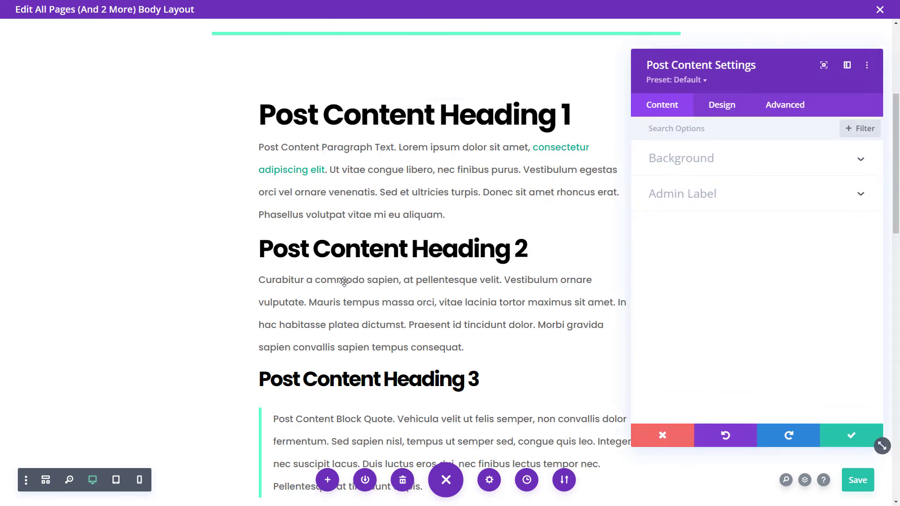
{"action": "left_click", "coordinate": [662, 435]}
- Set the post content section's background to mint green rgba(102,255,204,0.23) and apply the section settings
{"action": "scroll", "coordinate": [135, 178], "scroll_direction": "up", "scroll_amount": 4}
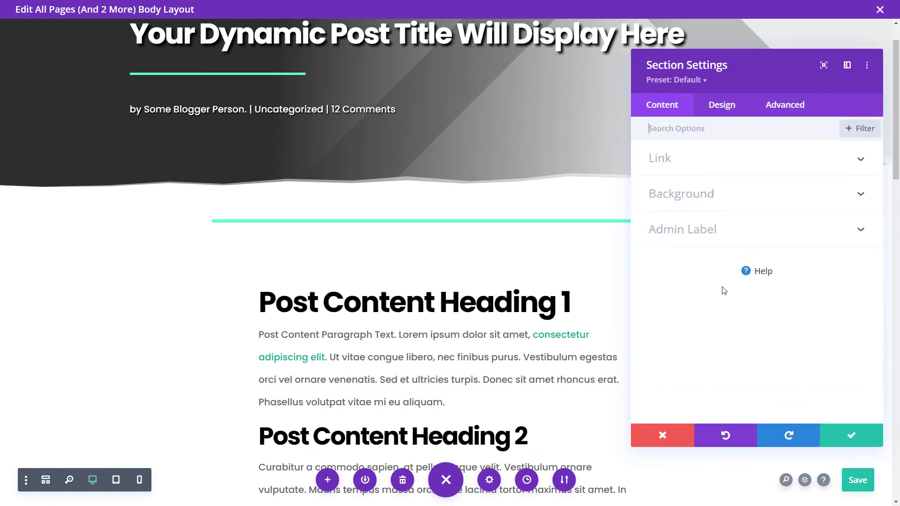
{"action": "left_click", "coordinate": [737, 197]}
{"action": "left_click", "coordinate": [781, 334]}
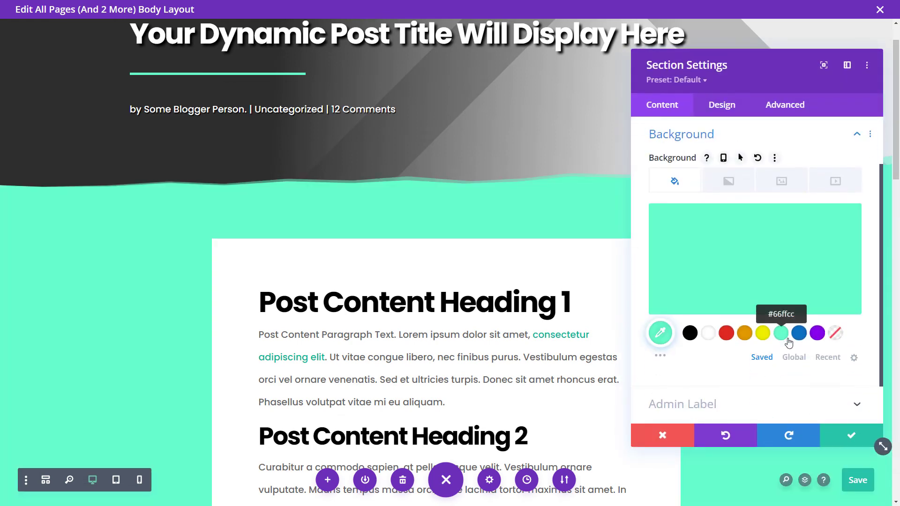
{"action": "left_click_drag", "start_coordinate": [848, 222], "coordinate": [845, 280]}
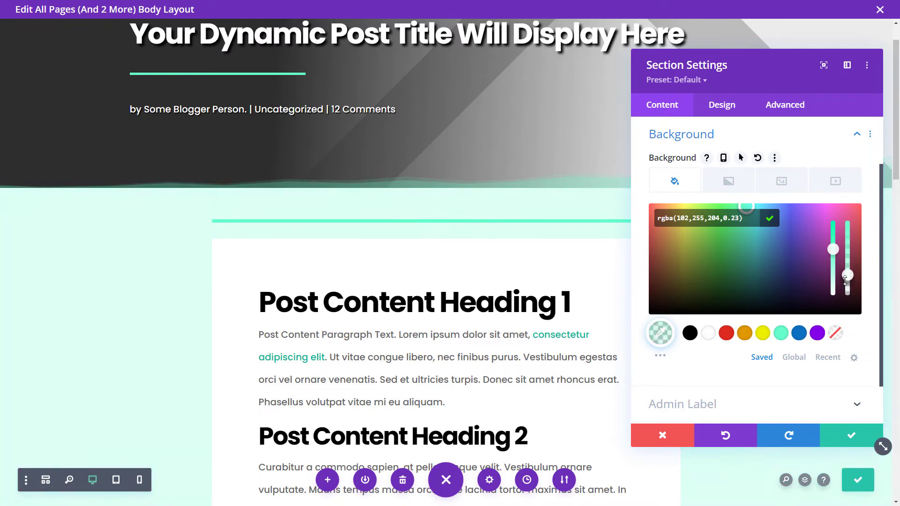
{"action": "left_click", "coordinate": [852, 437]}
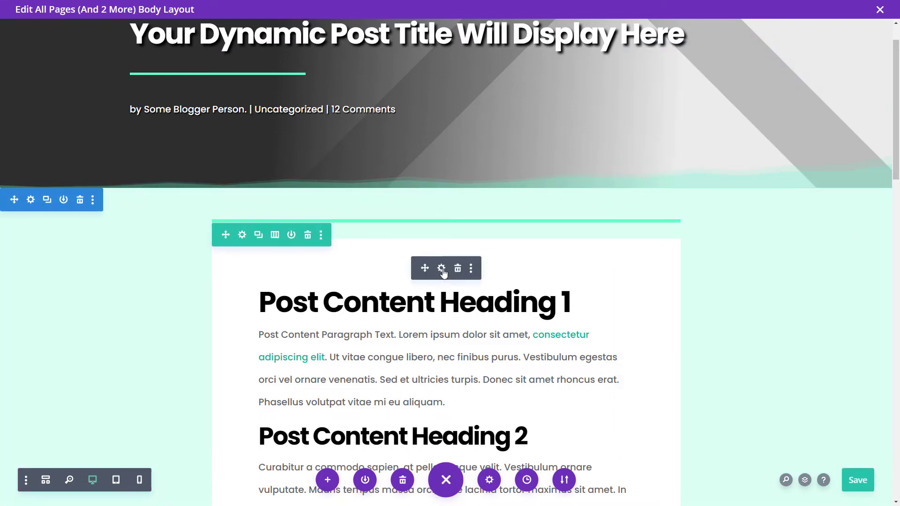
- Add the box shadow preset with 6px horizontal and vertical offsets to the post content module, apply it and save the layout
{"action": "left_click", "coordinate": [443, 273]}
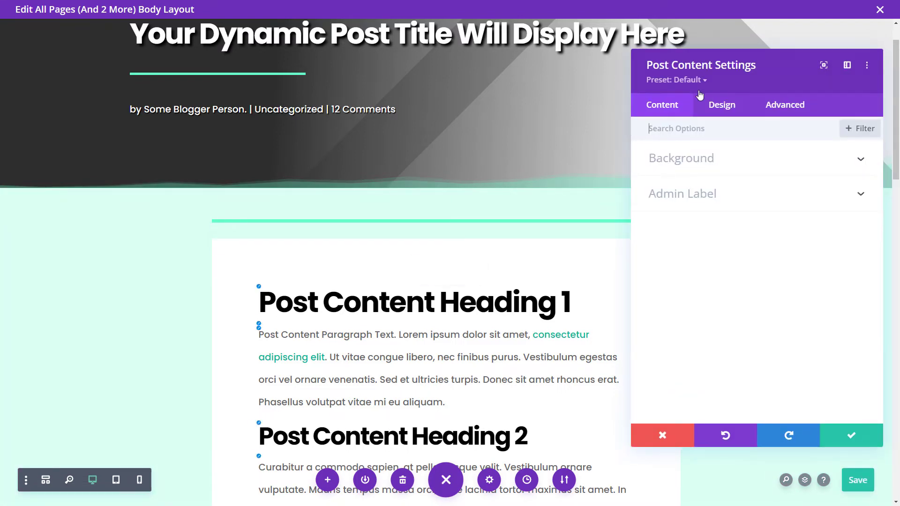
{"action": "left_click", "coordinate": [719, 107]}
{"action": "scroll", "coordinate": [694, 304], "scroll_direction": "down", "scroll_amount": 2}
{"action": "left_click", "coordinate": [693, 281]}
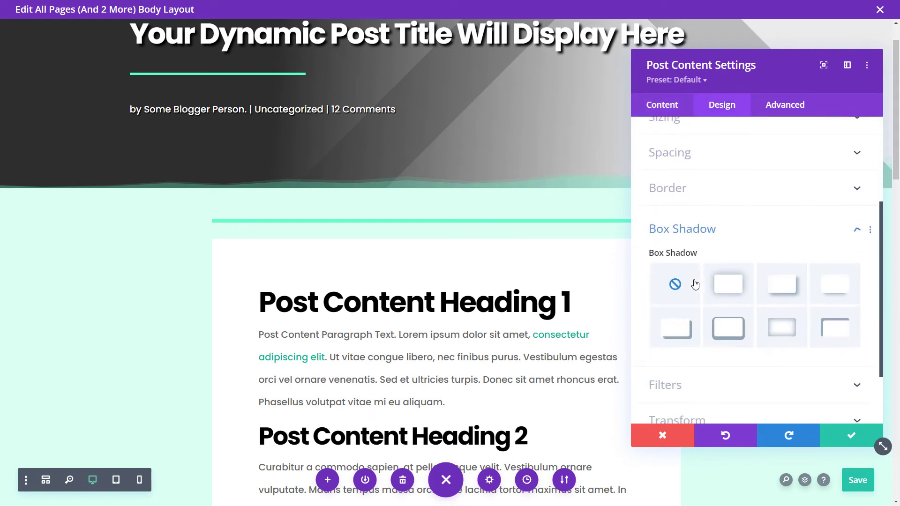
{"action": "left_click", "coordinate": [787, 217]}
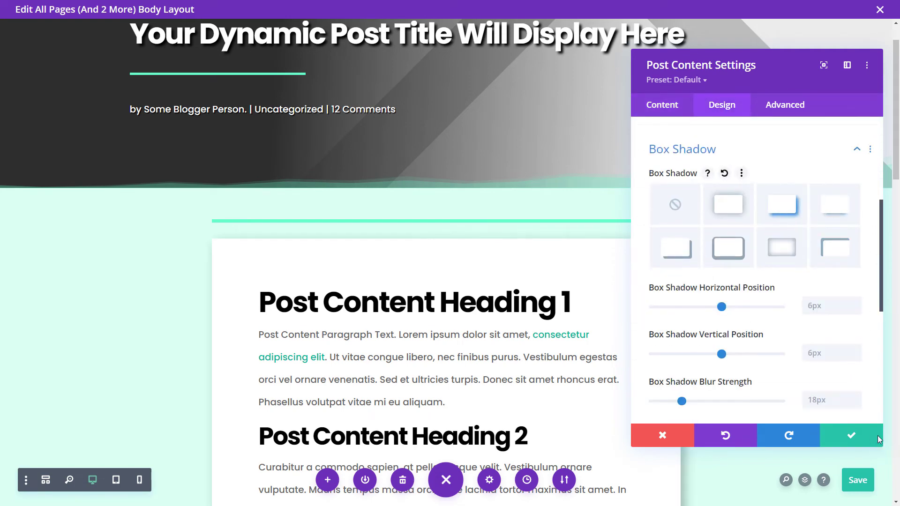
{"action": "left_click", "coordinate": [851, 435]}
{"action": "scroll", "coordinate": [621, 324], "scroll_direction": "down", "scroll_amount": 2}
{"action": "scroll", "coordinate": [620, 324], "scroll_direction": "down", "scroll_amount": 5}
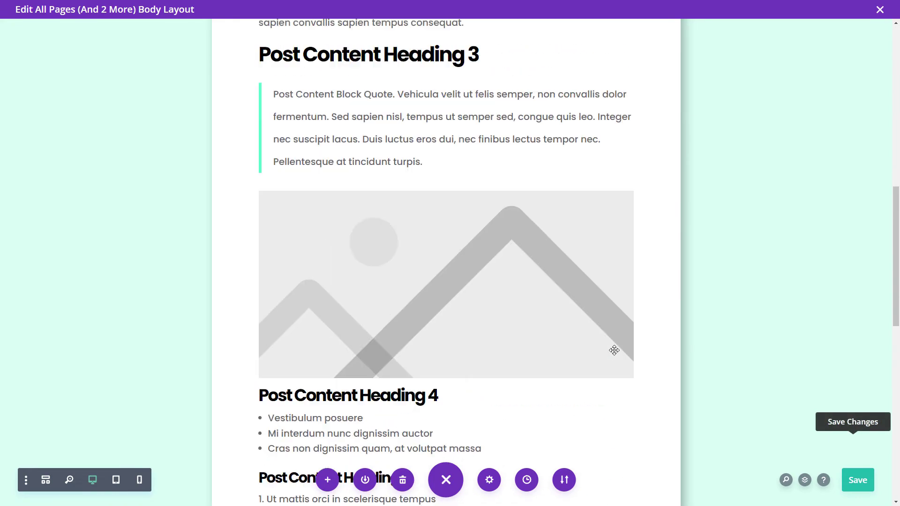
{"action": "scroll", "coordinate": [613, 350], "scroll_direction": "up", "scroll_amount": 8}
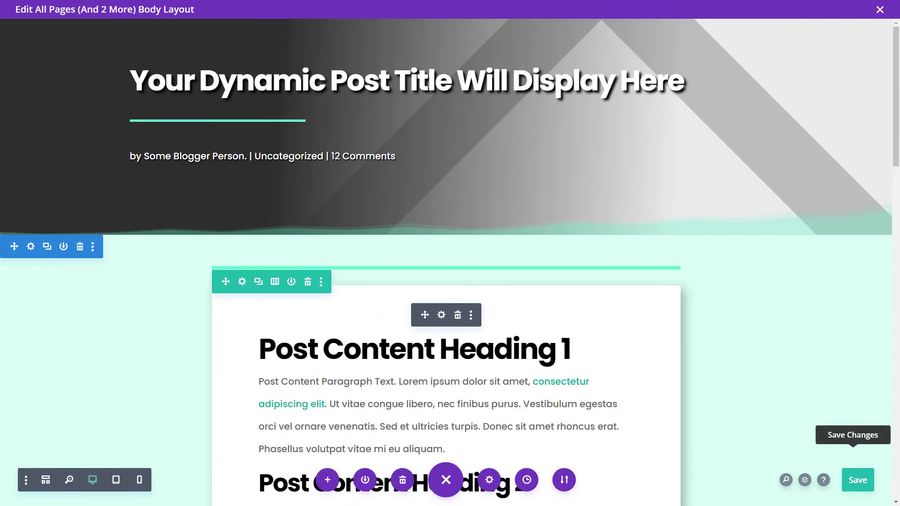
{"action": "left_click", "coordinate": [861, 481]}
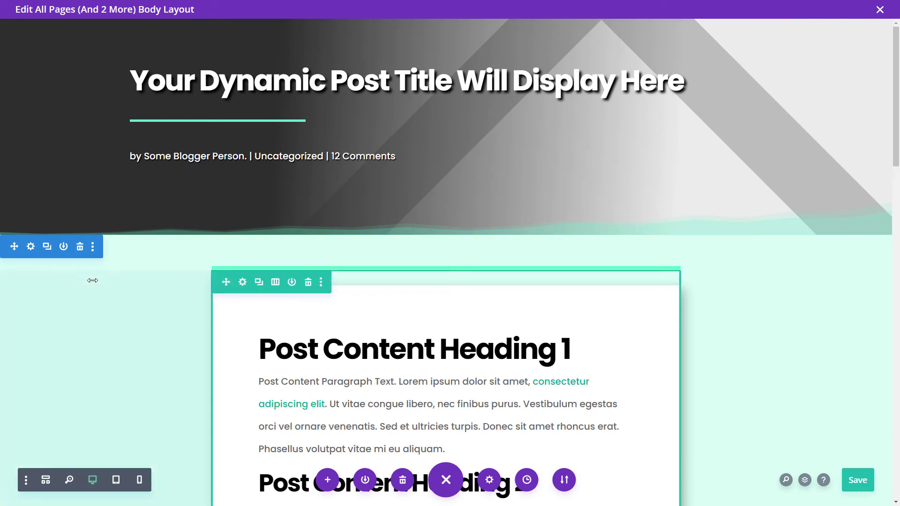
- Change the post content section's background to the fully opaque pale mint #dbfff1 and apply the section settings
{"action": "left_click", "coordinate": [31, 247]}
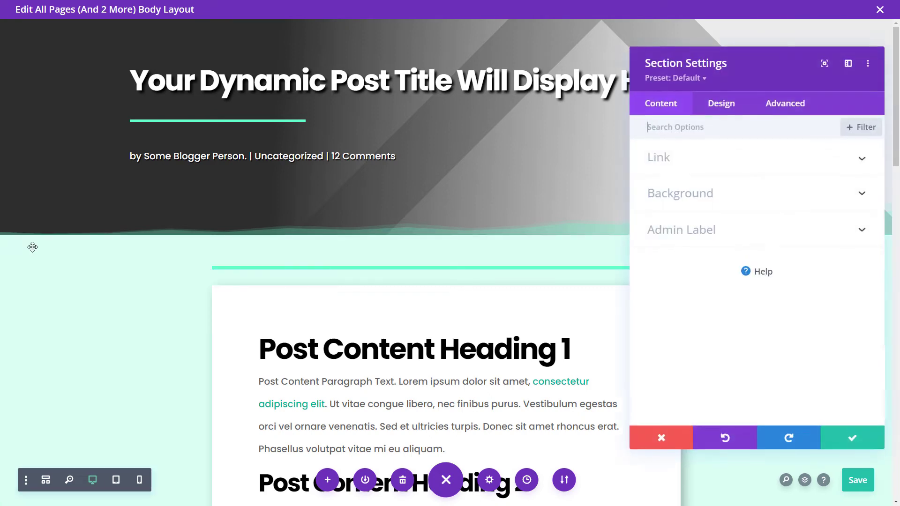
{"action": "left_click", "coordinate": [719, 197]}
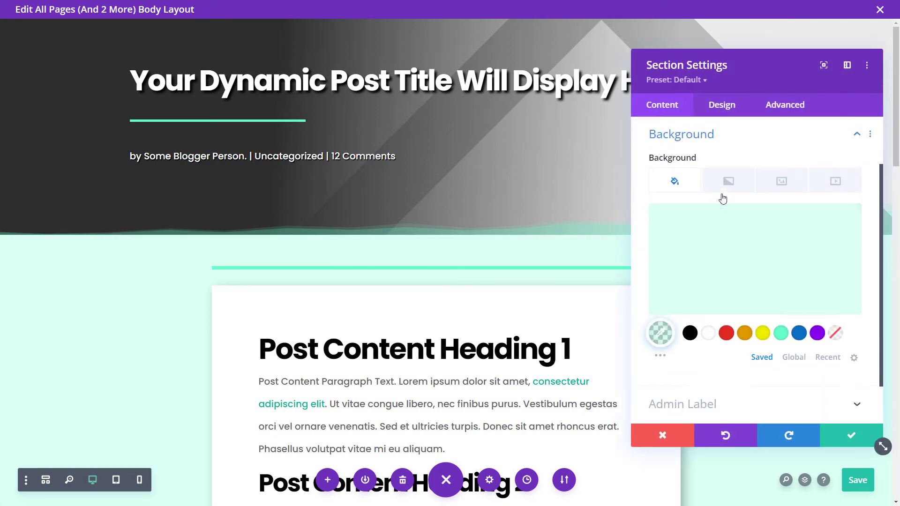
{"action": "left_click", "coordinate": [661, 333]}
{"action": "left_click_drag", "start_coordinate": [847, 275], "coordinate": [845, 209]}
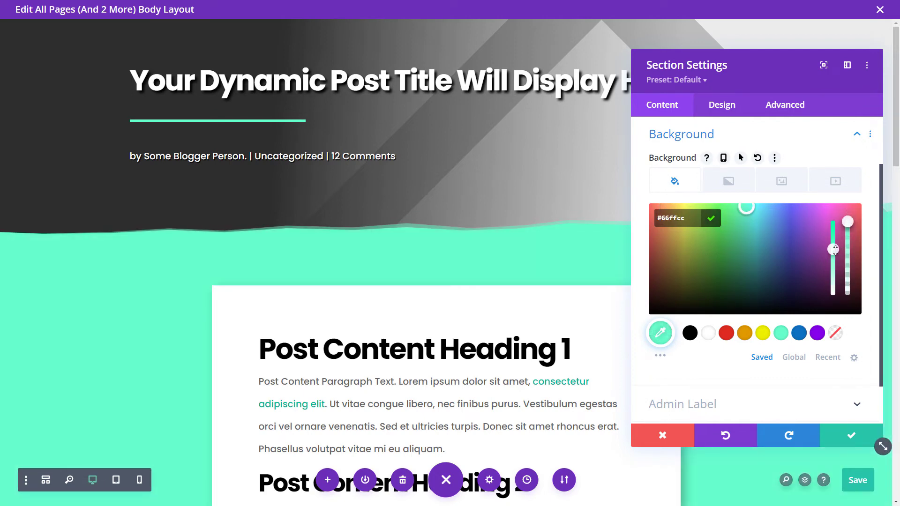
{"action": "left_click_drag", "start_coordinate": [835, 249], "coordinate": [833, 287]}
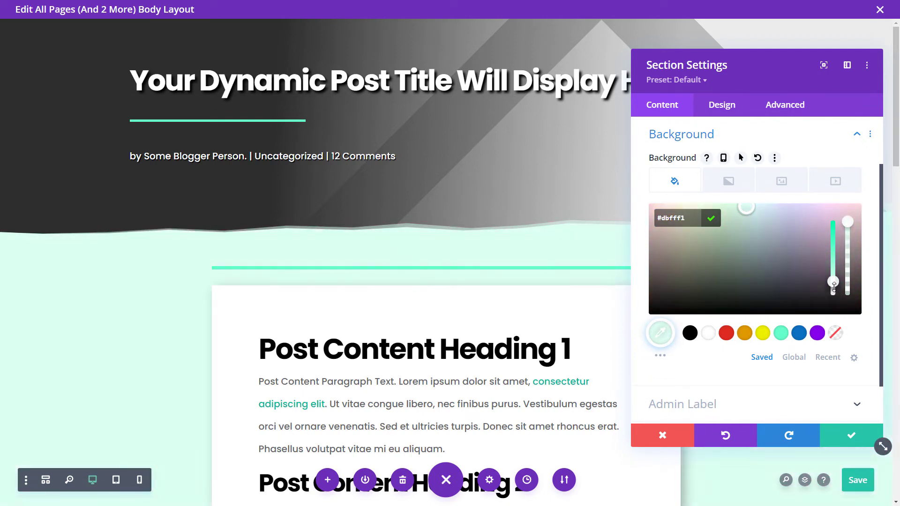
{"action": "left_click", "coordinate": [845, 437]}
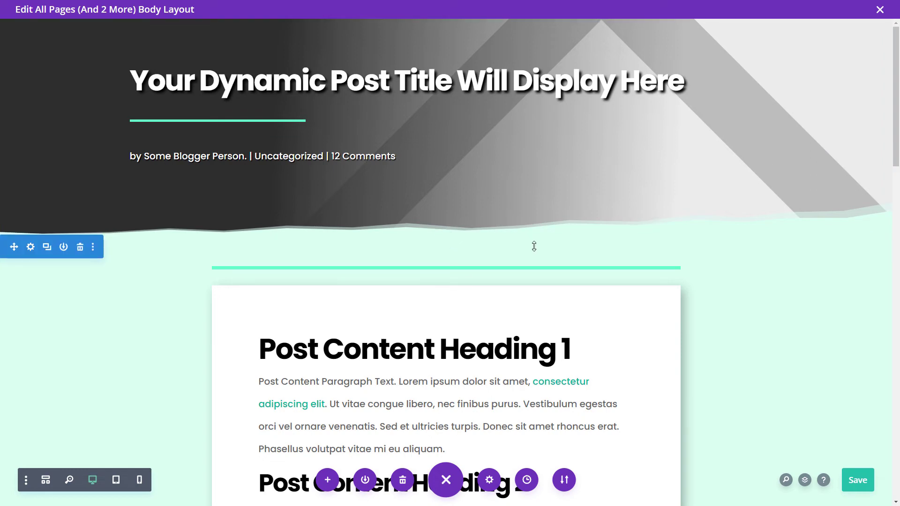
{"action": "left_click", "coordinate": [31, 247]}
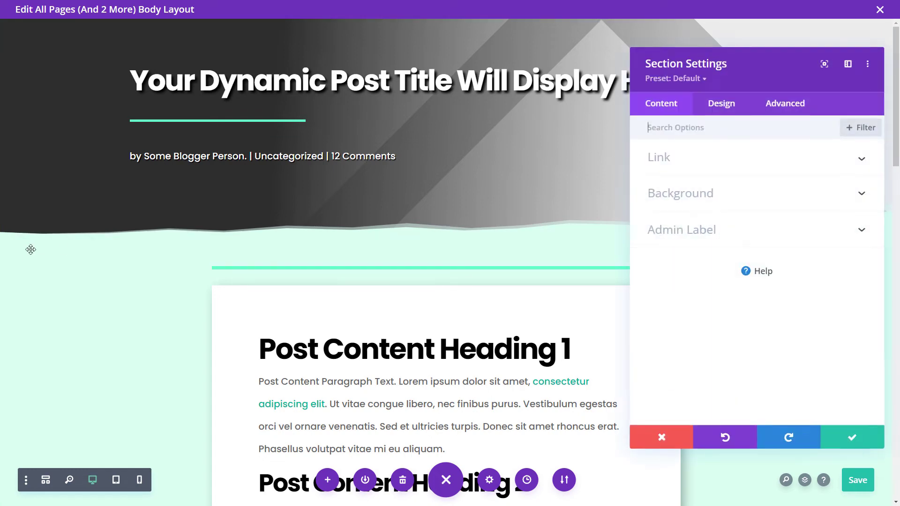
{"action": "left_click", "coordinate": [759, 193]}
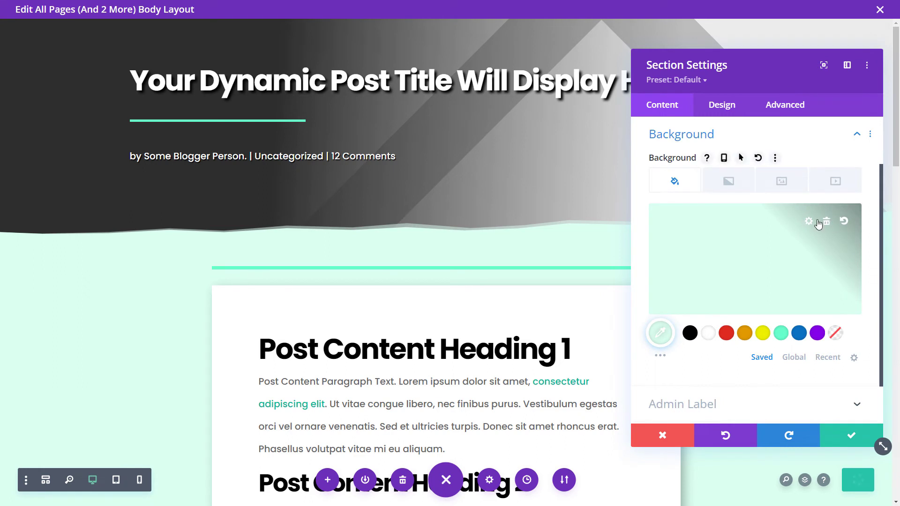
{"action": "left_click", "coordinate": [826, 222]}
{"action": "left_click", "coordinate": [789, 187]}
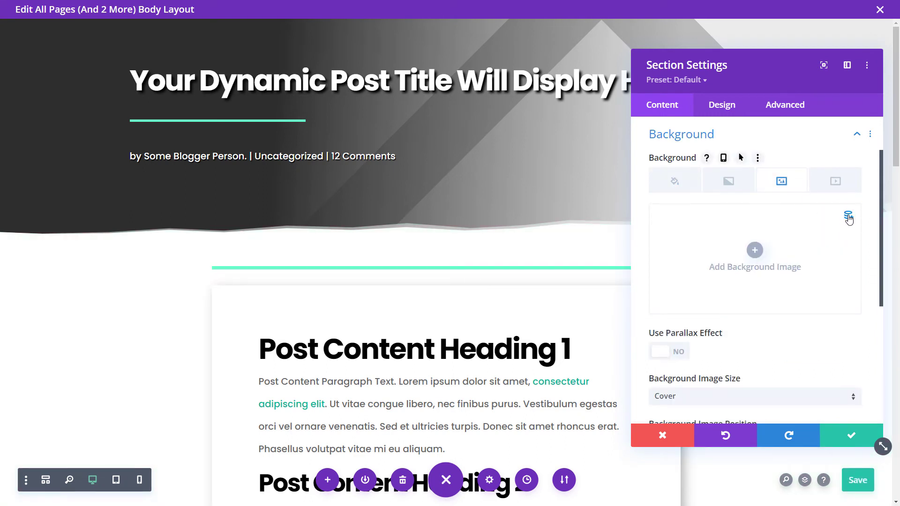
{"action": "left_click", "coordinate": [849, 217]}
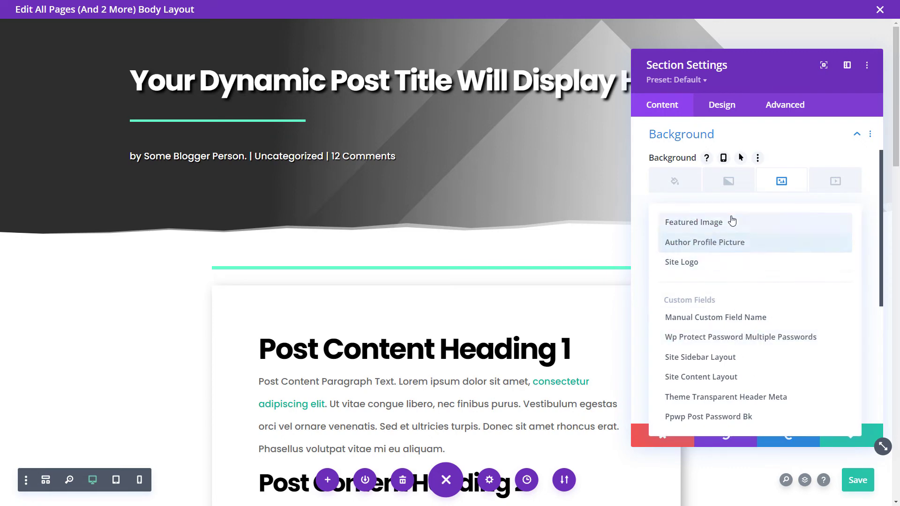
{"action": "left_click", "coordinate": [812, 140]}
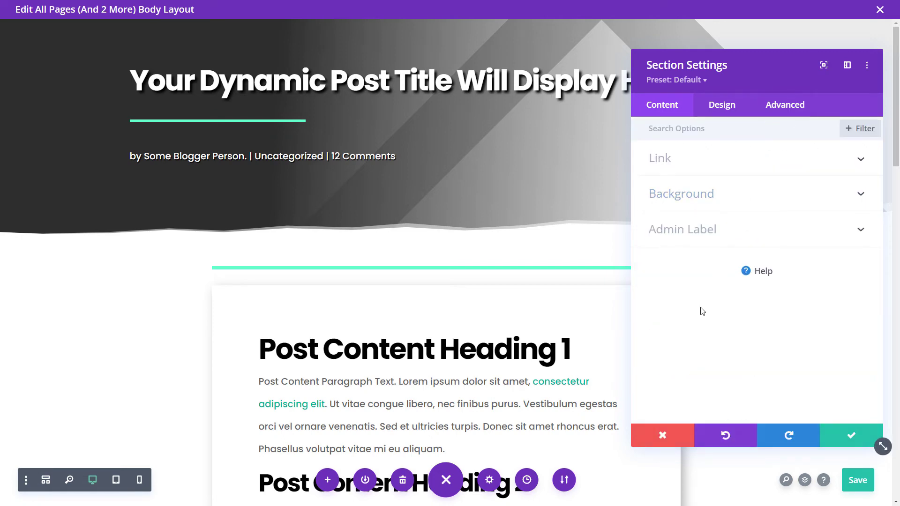
{"action": "left_click", "coordinate": [663, 436]}
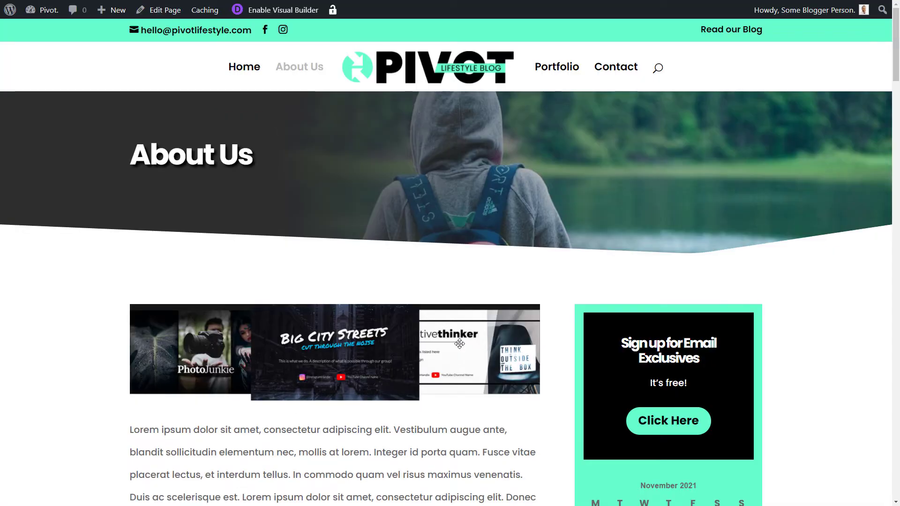
- Reload the live About Us page and review how the new body template displays its header and content
{"action": "key", "text": "F5"}
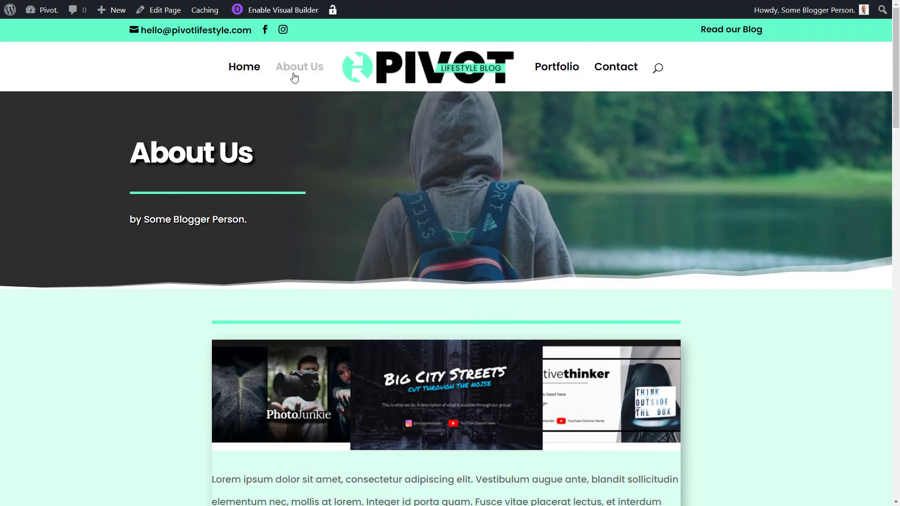
{"action": "left_click_drag", "start_coordinate": [897, 81], "coordinate": [897, 112]}
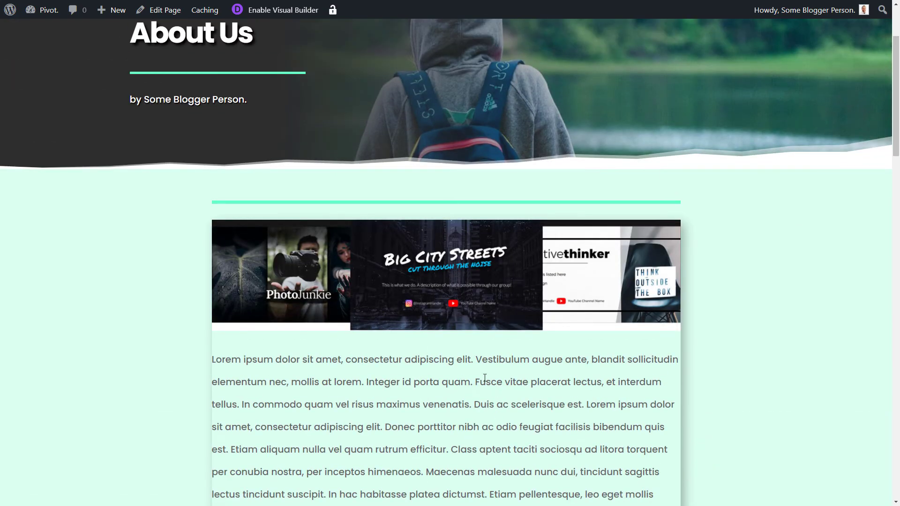
- Check the page content and the sign-up section on the live About Us page against the mint background
{"action": "scroll", "coordinate": [484, 377], "scroll_direction": "down", "scroll_amount": 20}
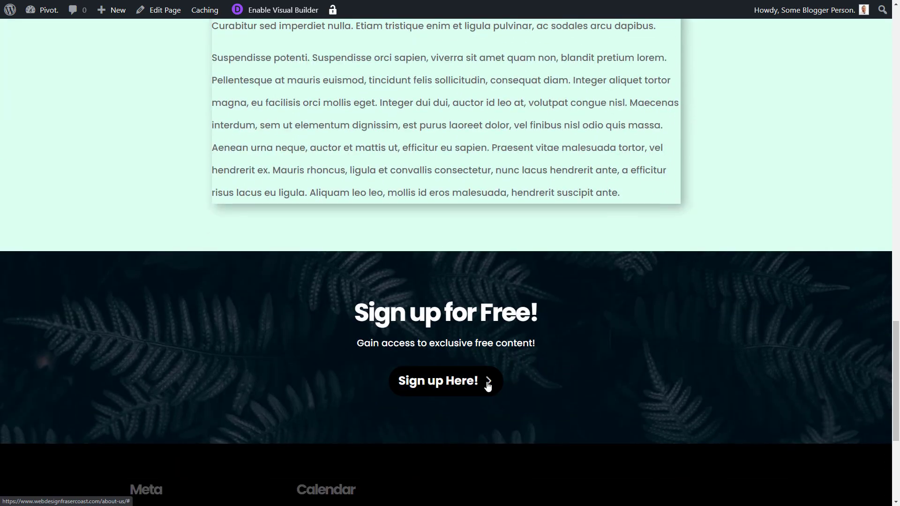
{"action": "scroll", "coordinate": [485, 381], "scroll_direction": "up", "scroll_amount": 20}
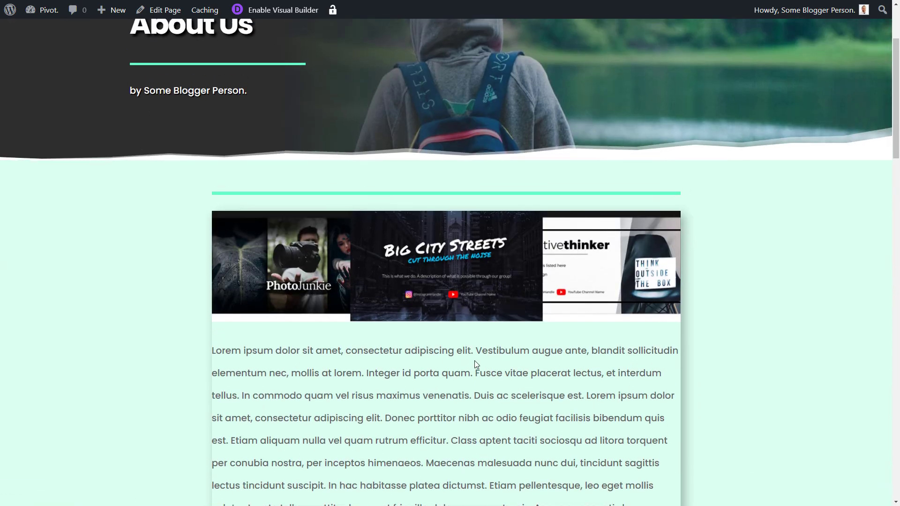
{"action": "scroll", "coordinate": [476, 364], "scroll_direction": "up", "scroll_amount": 3}
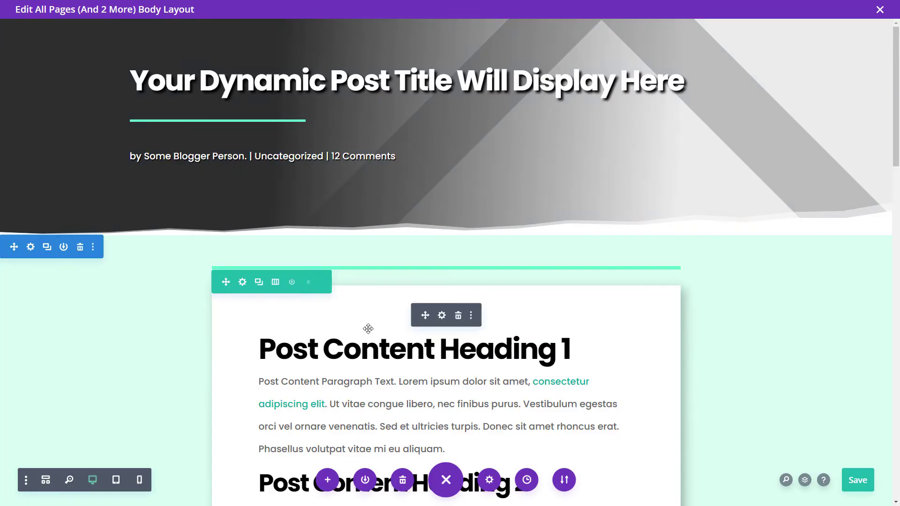
- Set the post content module's background color to white #ffffff and apply the module settings
{"action": "left_click", "coordinate": [441, 316]}
{"action": "left_click", "coordinate": [730, 158]}
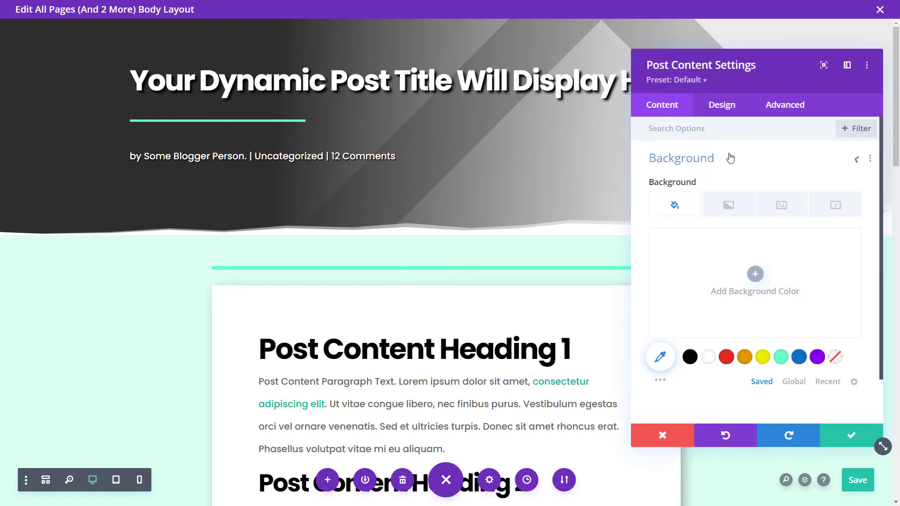
{"action": "left_click", "coordinate": [709, 363]}
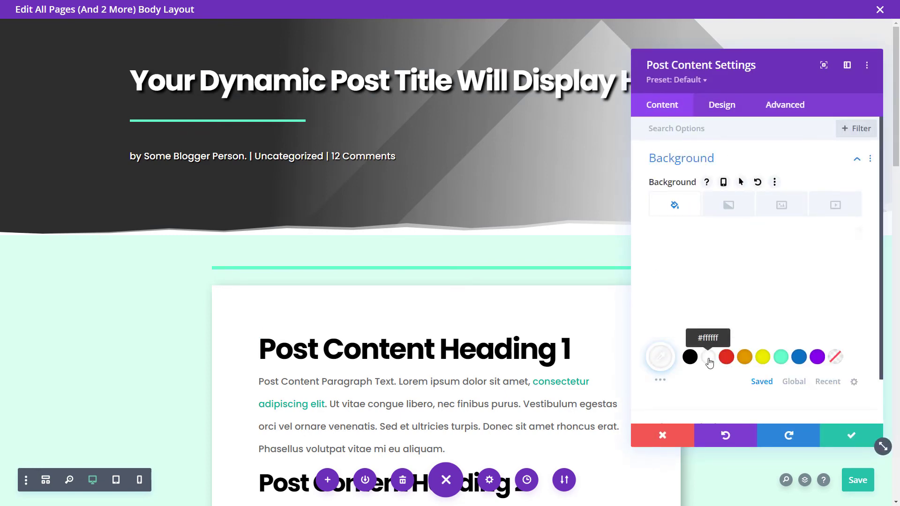
{"action": "left_click", "coordinate": [846, 438]}
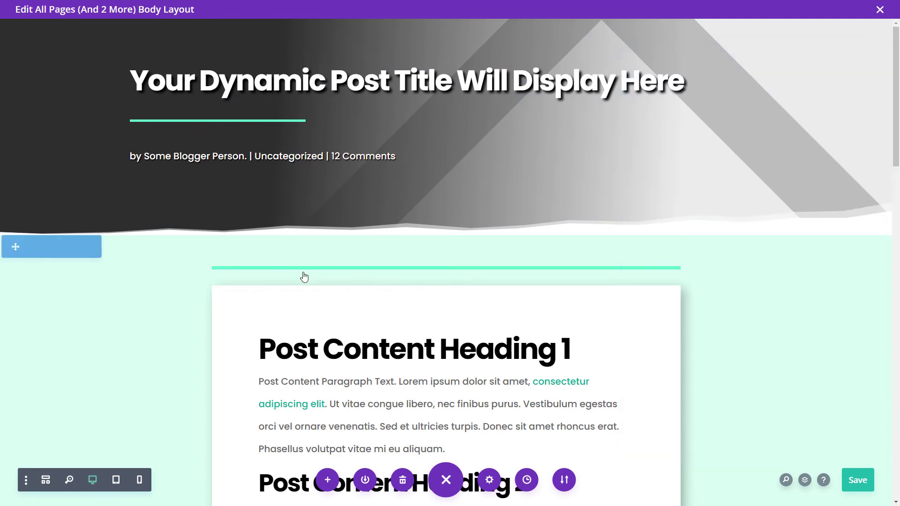
- Give the row around the post content a white background and apply the row settings
{"action": "left_click", "coordinate": [242, 282]}
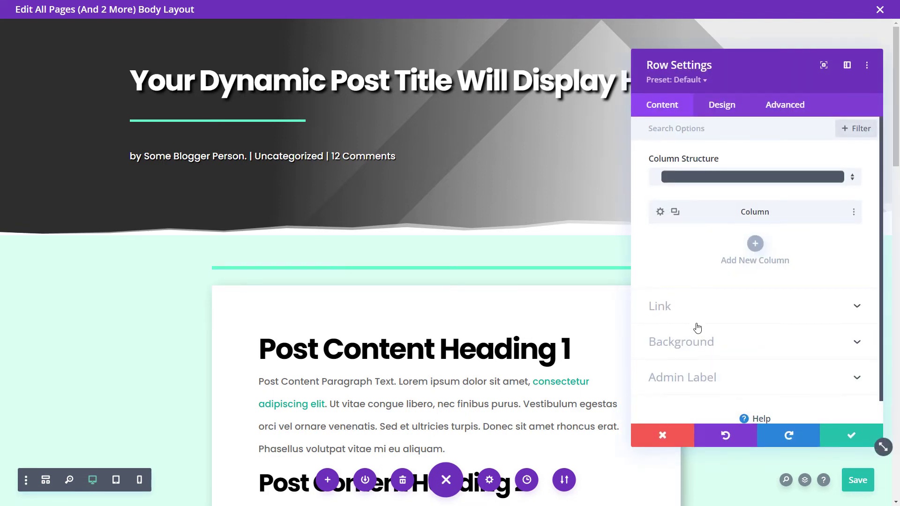
{"action": "left_click", "coordinate": [698, 343]}
{"action": "left_click", "coordinate": [707, 357]}
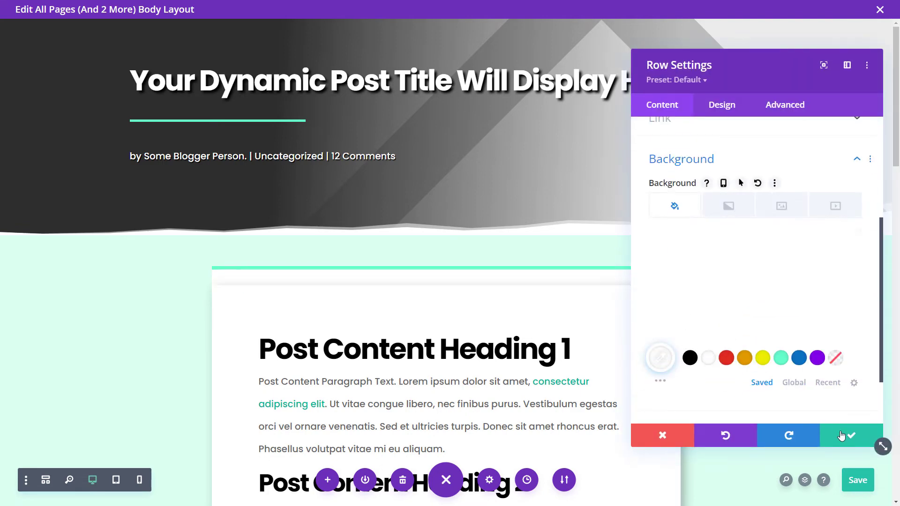
{"action": "left_click", "coordinate": [844, 435]}
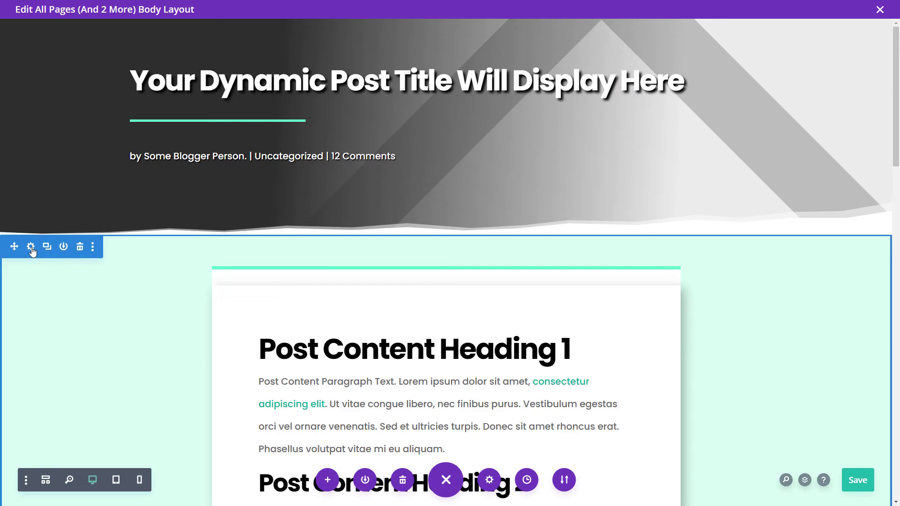
- Copy the background color code #dbfff1 from the post content section and close its settings
{"action": "left_click", "coordinate": [31, 251]}
{"action": "left_click", "coordinate": [685, 195]}
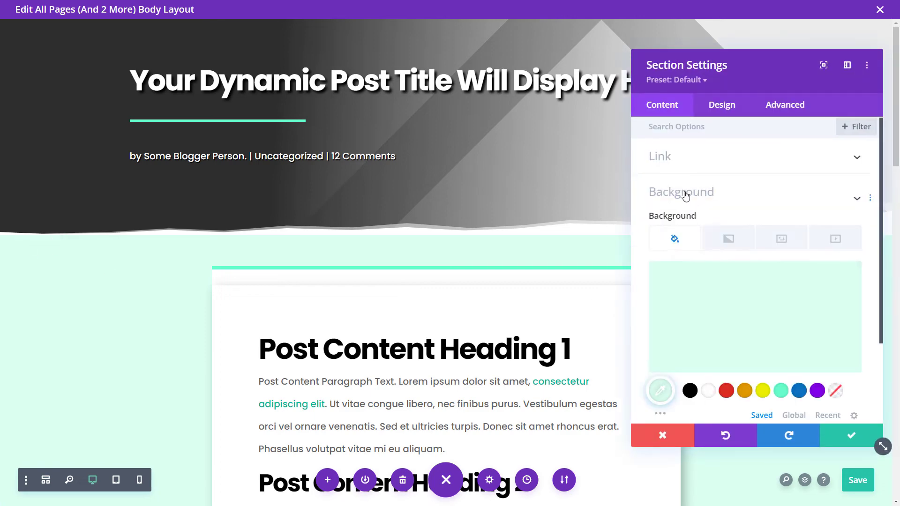
{"action": "left_click", "coordinate": [719, 291]}
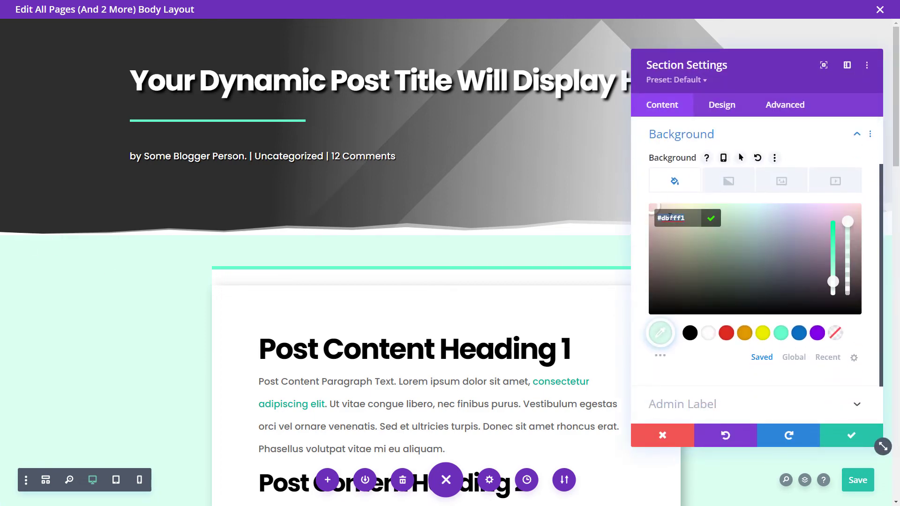
{"action": "right_click", "coordinate": [670, 216]}
{"action": "left_click", "coordinate": [697, 274]}
{"action": "left_click", "coordinate": [838, 432]}
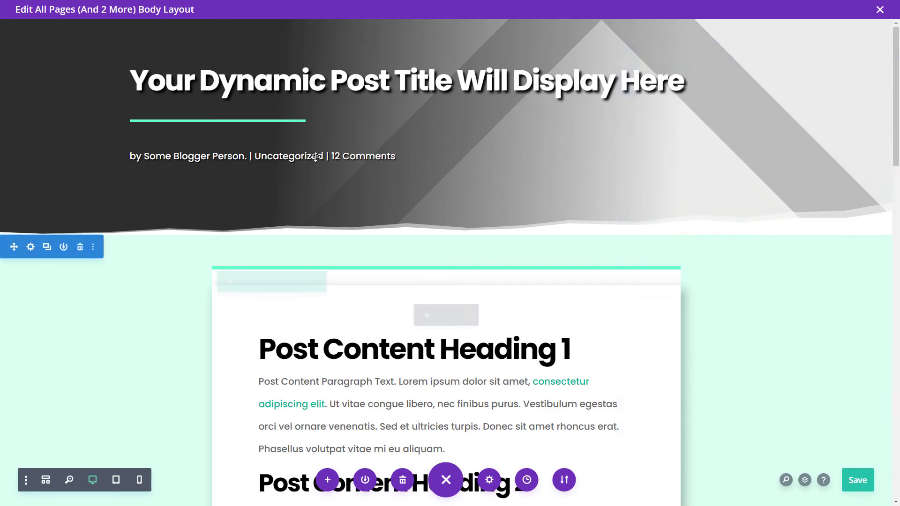
- Try to set the title header section's top divider color to #dbfff1 and apply the section settings
{"action": "left_click", "coordinate": [31, 32]}
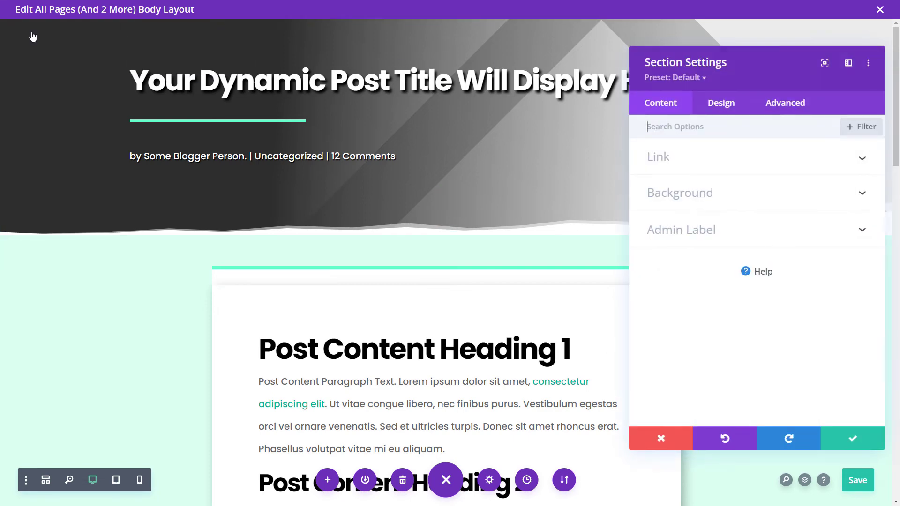
{"action": "left_click", "coordinate": [724, 107]}
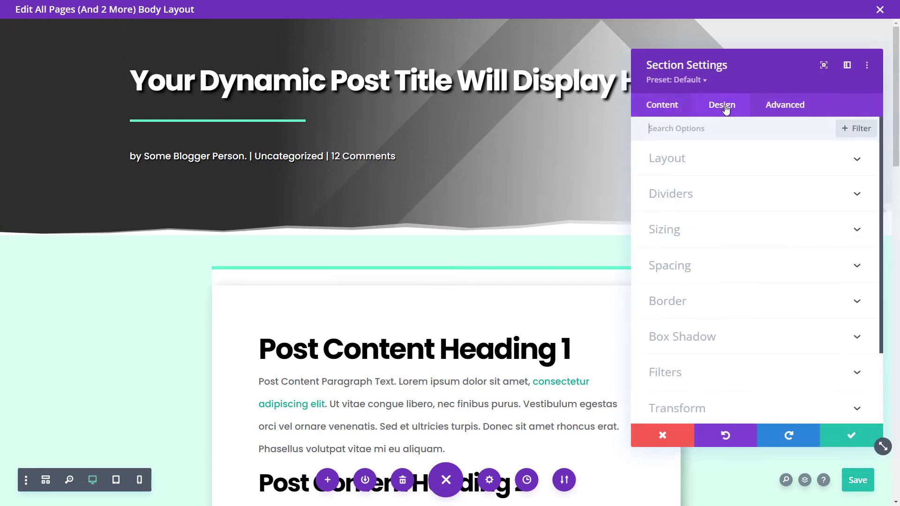
{"action": "left_click", "coordinate": [671, 196]}
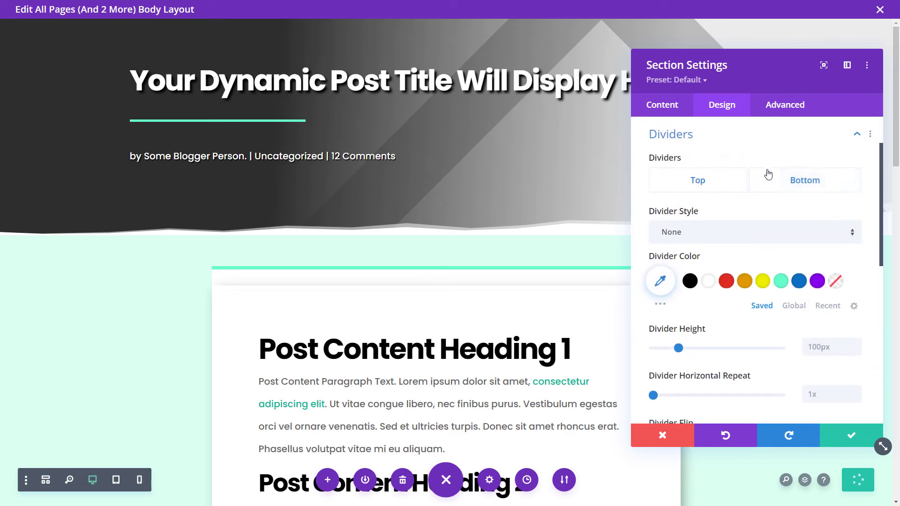
{"action": "left_click", "coordinate": [661, 282]}
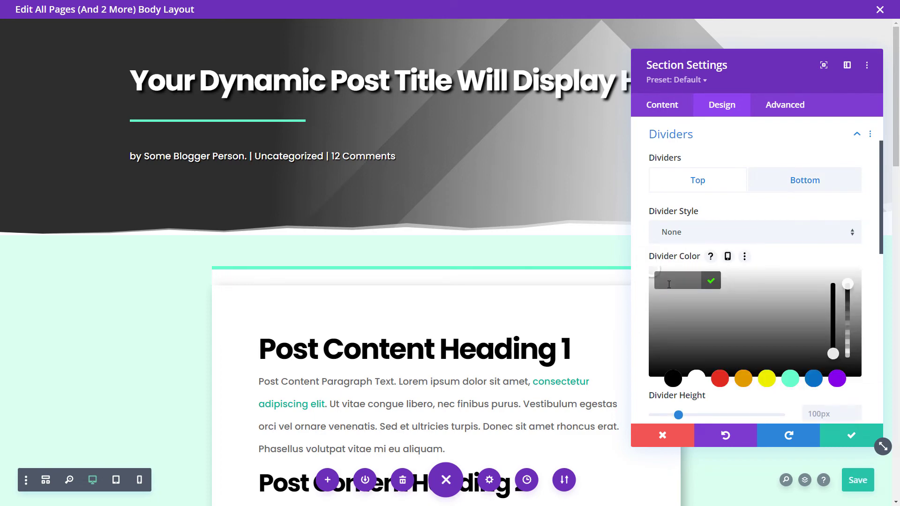
{"action": "left_click", "coordinate": [709, 280]}
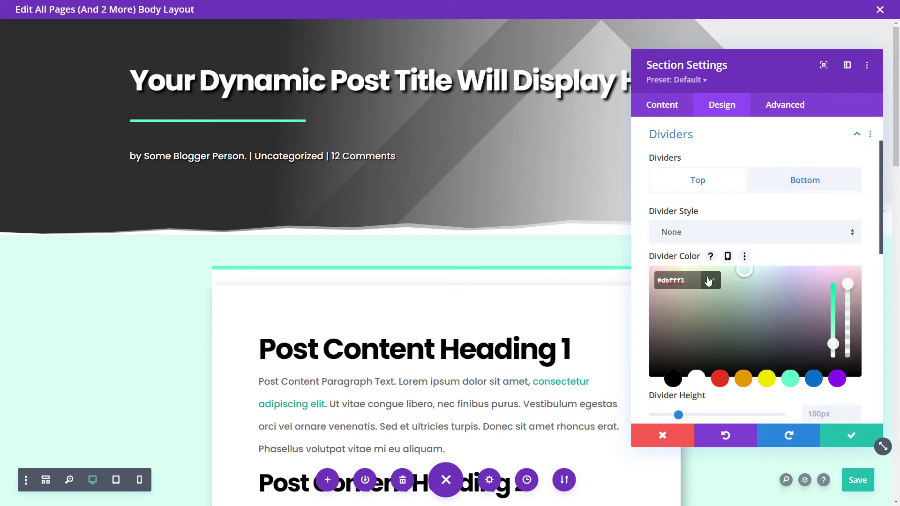
{"action": "left_click", "coordinate": [711, 280]}
{"action": "left_click", "coordinate": [858, 435]}
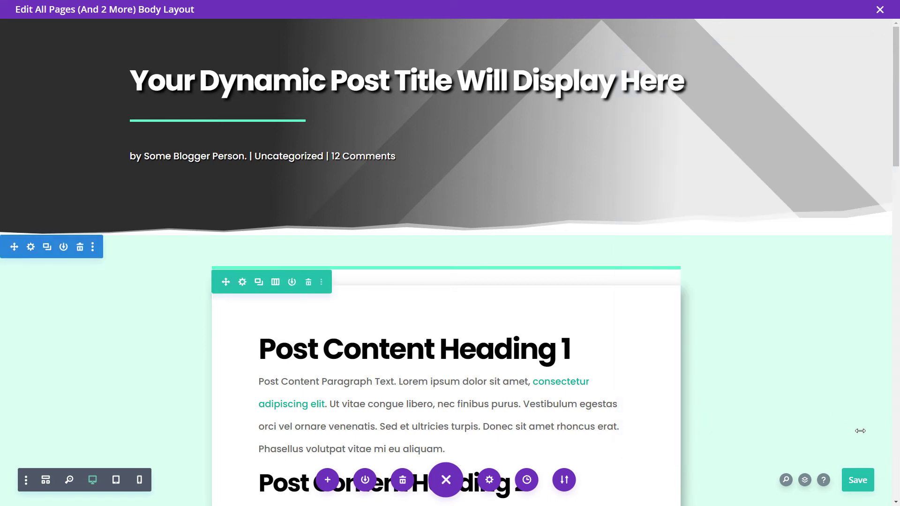
- Set the title header section's bottom divider color to #dbfff1, apply the section settings and save the layout
{"action": "left_click", "coordinate": [30, 30]}
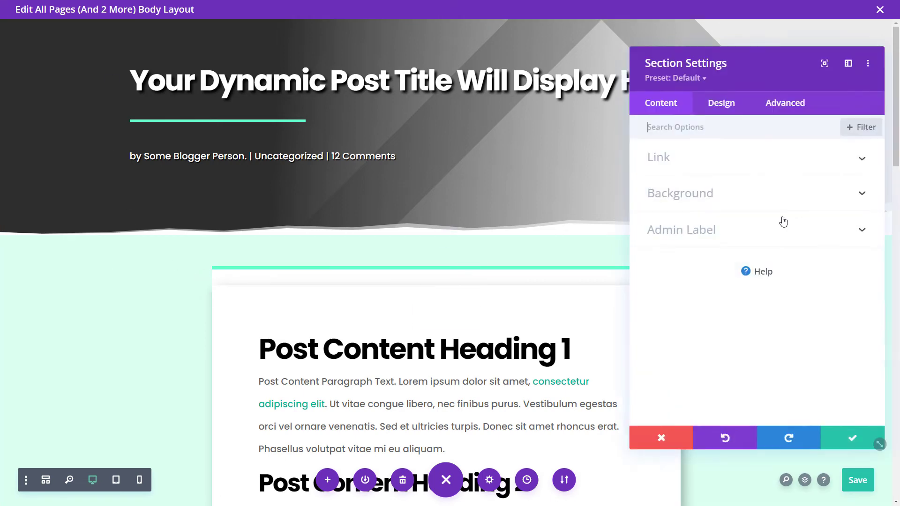
{"action": "left_click", "coordinate": [724, 106]}
{"action": "left_click", "coordinate": [698, 194]}
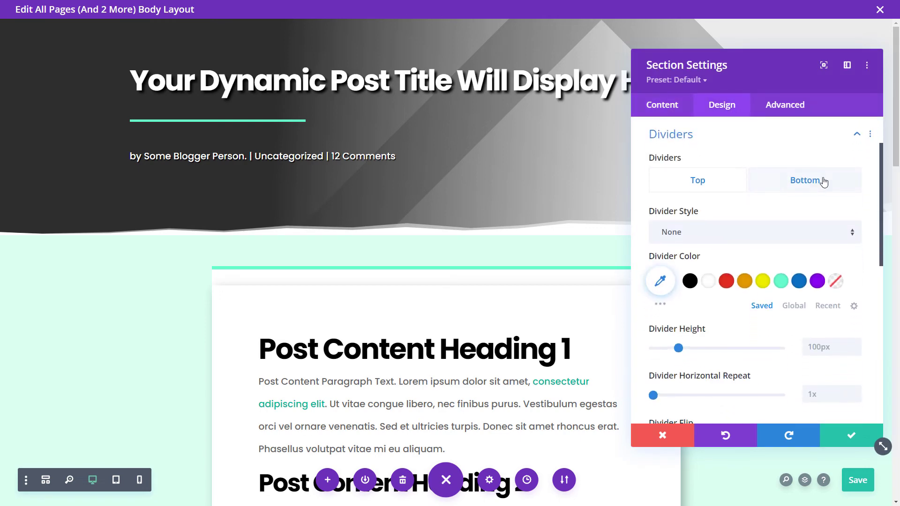
{"action": "left_click", "coordinate": [823, 183]}
{"action": "left_click", "coordinate": [660, 281]}
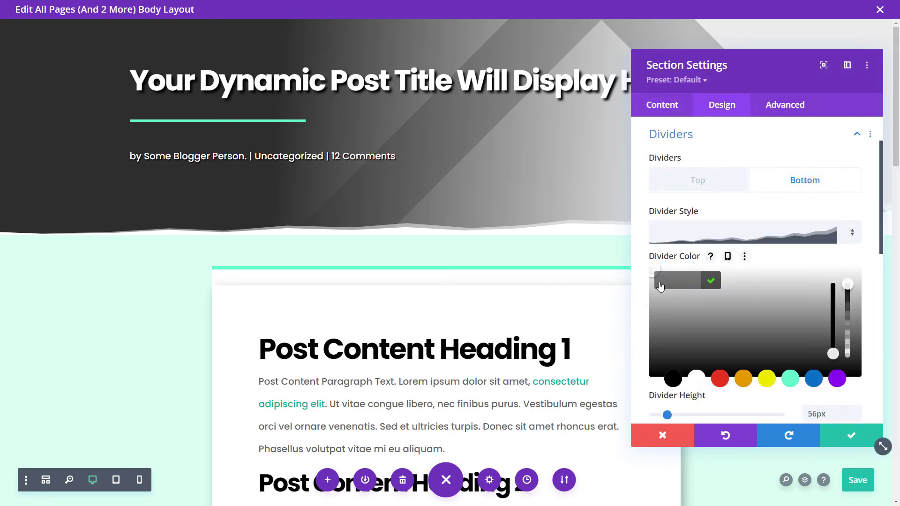
{"action": "left_click", "coordinate": [719, 281]}
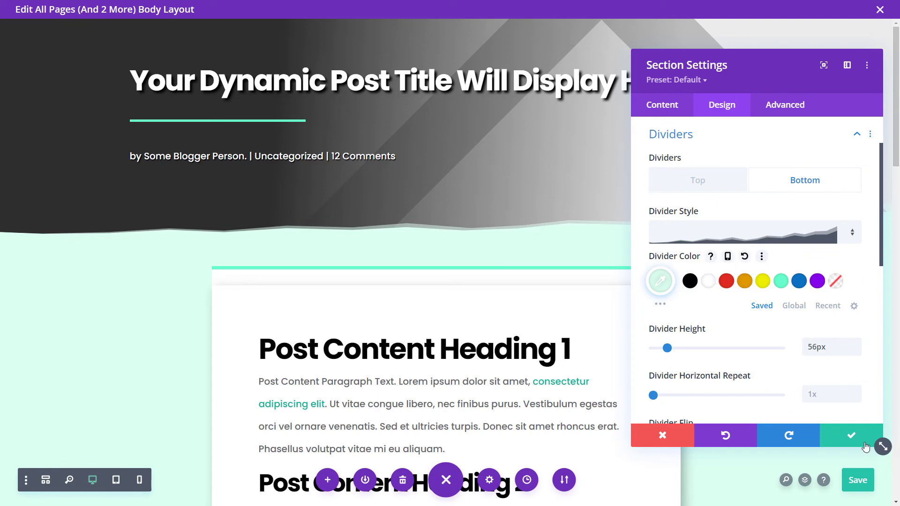
{"action": "left_click", "coordinate": [851, 435]}
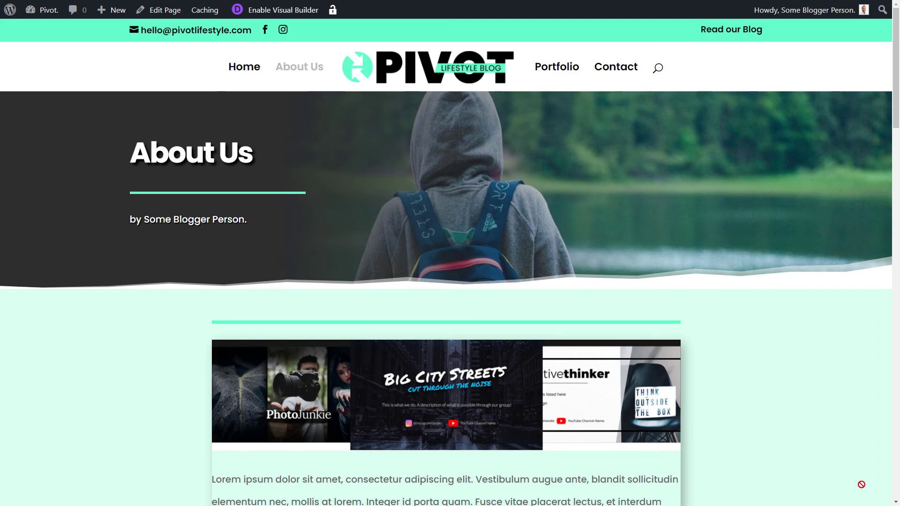
- Reload the live About Us page and examine its header divider, content background and edges, and sign-up section
{"action": "scroll", "coordinate": [450, 263], "scroll_direction": "down", "scroll_amount": 10}
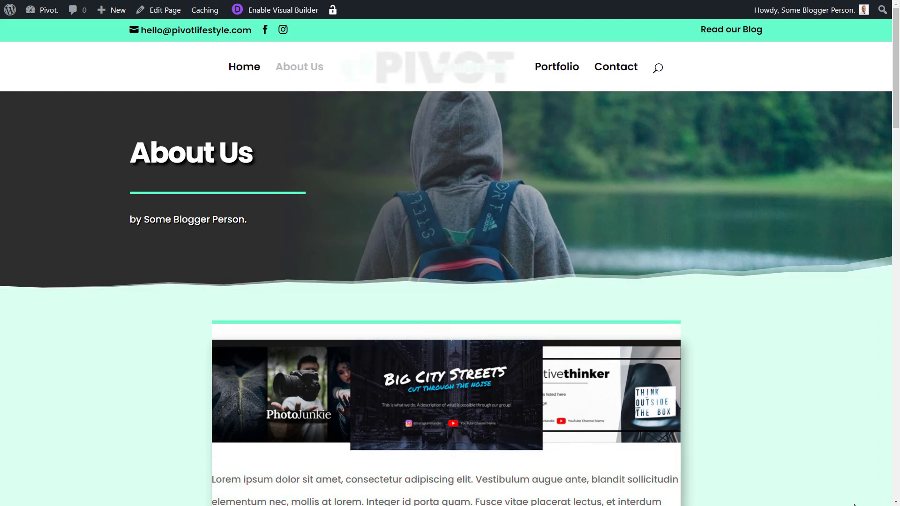
{"action": "scroll", "coordinate": [775, 277], "scroll_direction": "up", "scroll_amount": 8}
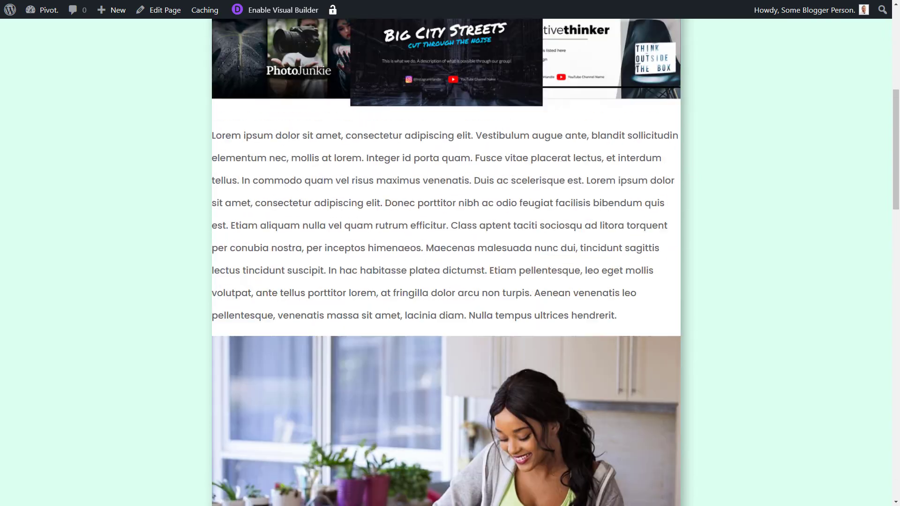
{"action": "scroll", "coordinate": [774, 277], "scroll_direction": "down", "scroll_amount": 4}
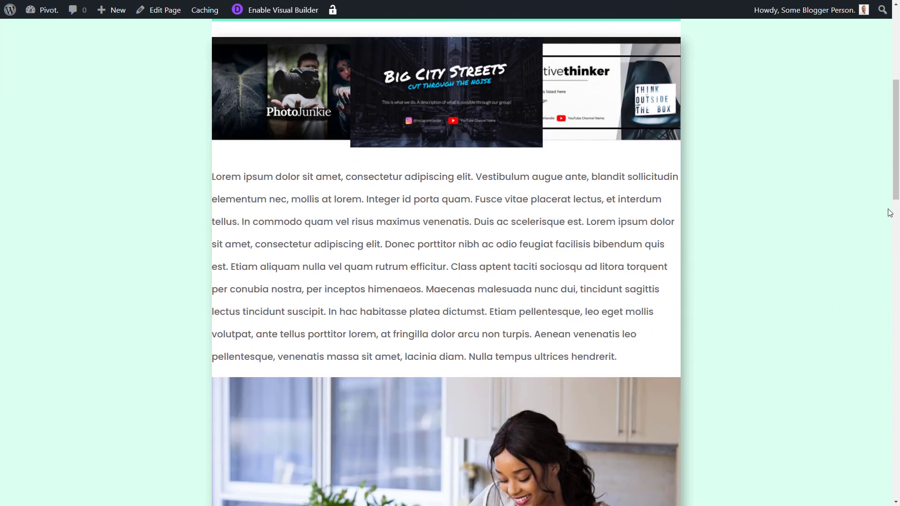
{"action": "left_click_drag", "start_coordinate": [261, 177], "coordinate": [414, 244]}
{"action": "scroll", "coordinate": [402, 371], "scroll_direction": "down", "scroll_amount": 14}
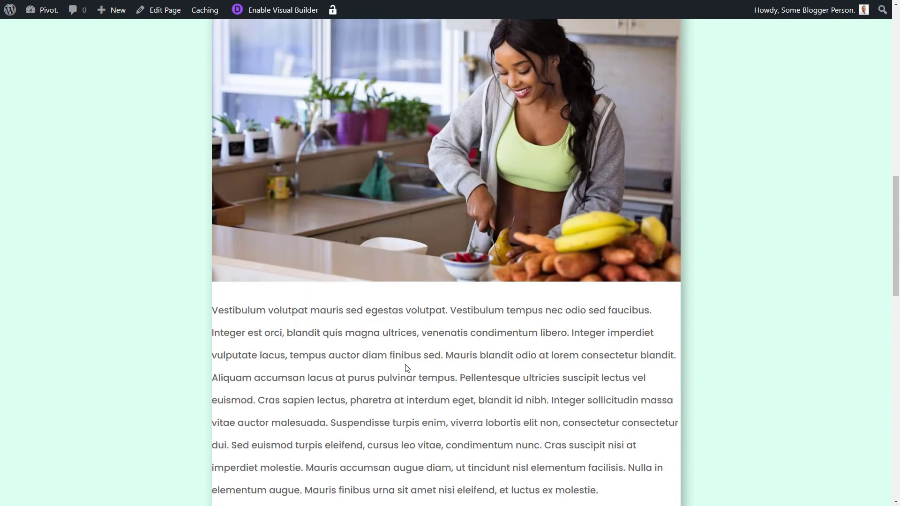
{"action": "scroll", "coordinate": [401, 370], "scroll_direction": "down", "scroll_amount": 5}
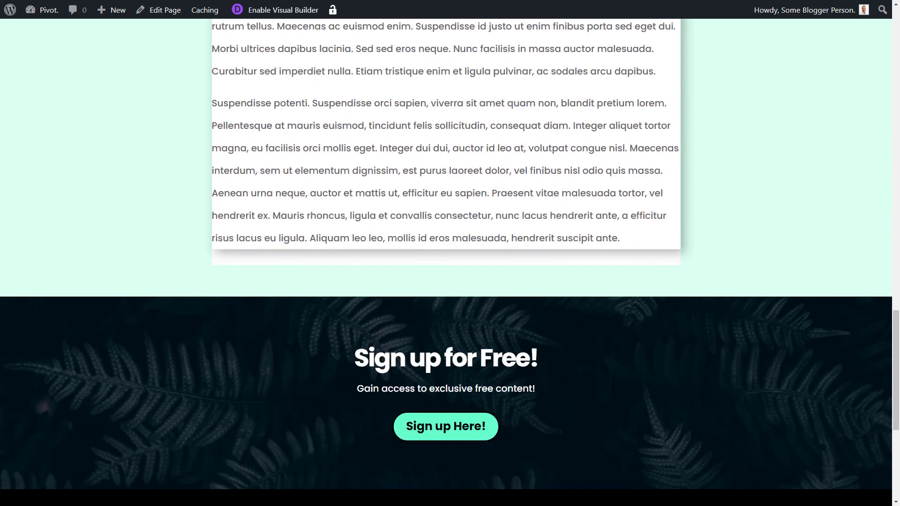
{"action": "scroll", "coordinate": [392, 422], "scroll_direction": "up", "scroll_amount": 20}
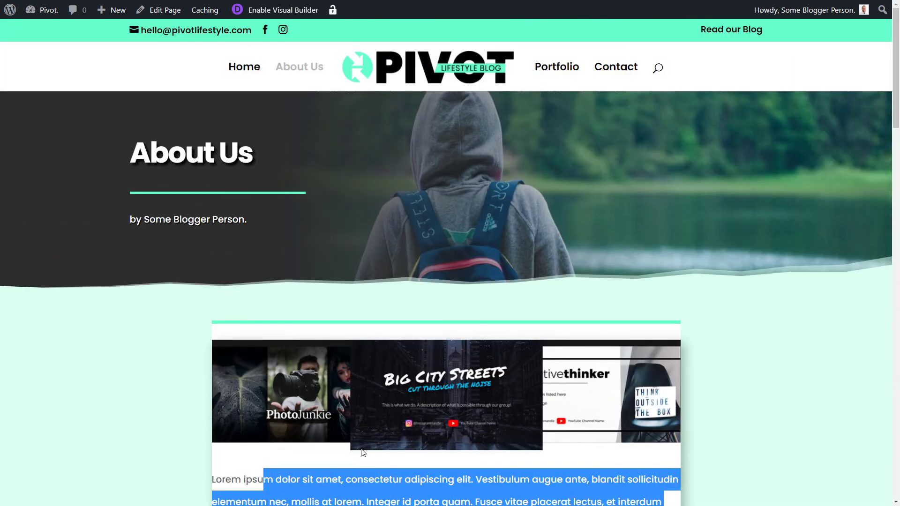
{"action": "scroll", "coordinate": [363, 452], "scroll_direction": "down", "scroll_amount": 10}
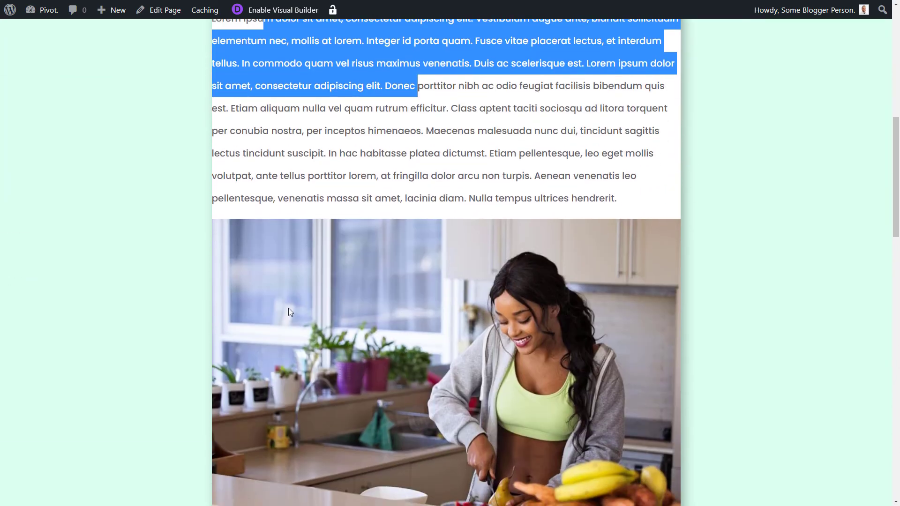
{"action": "scroll", "coordinate": [288, 312], "scroll_direction": "up", "scroll_amount": 5}
{"action": "scroll", "coordinate": [262, 348], "scroll_direction": "up", "scroll_amount": 5}
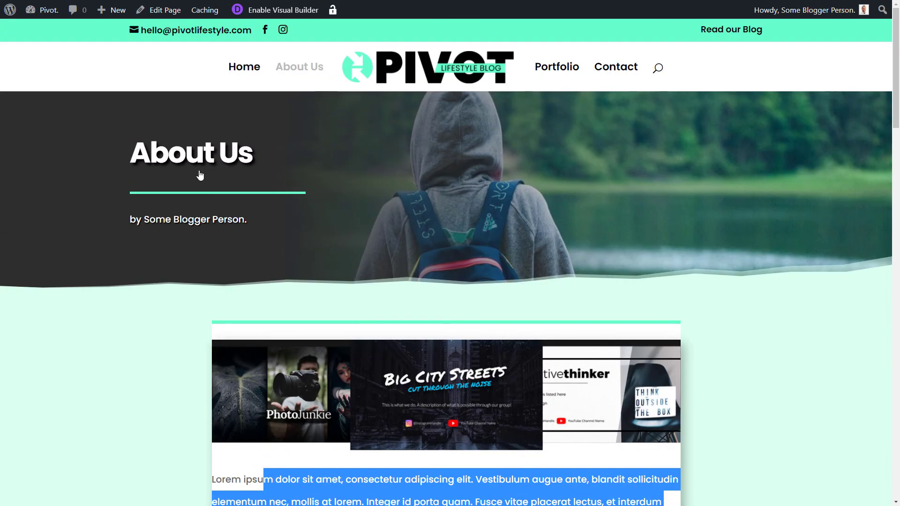
{"action": "left_click_drag", "start_coordinate": [896, 88], "coordinate": [892, 320]}
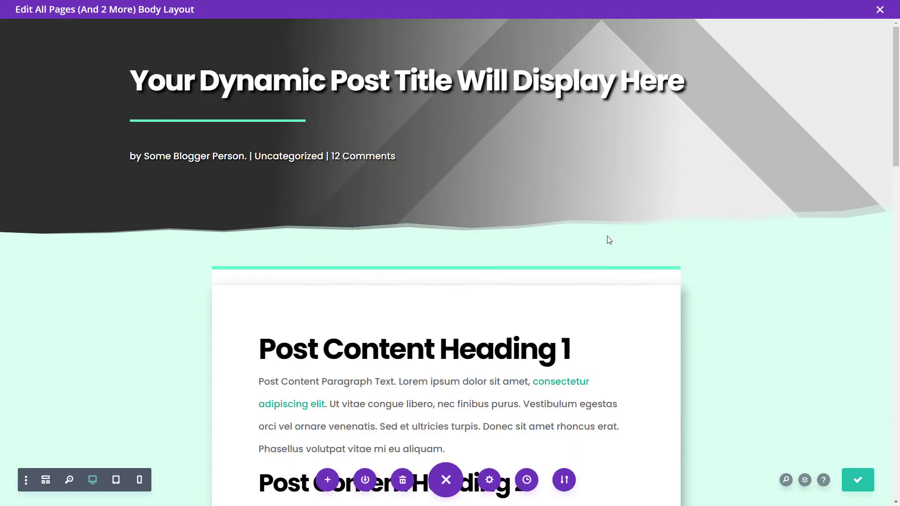
- Set the Post Content module's padding to 20px on all four sides and apply the settings
{"action": "scroll", "coordinate": [438, 260], "scroll_direction": "down", "scroll_amount": 3}
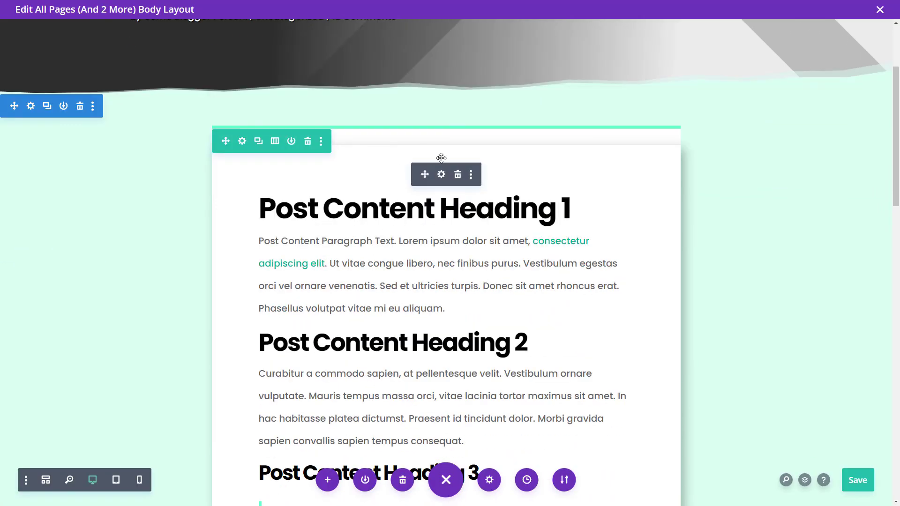
{"action": "left_click", "coordinate": [441, 175]}
{"action": "left_click", "coordinate": [717, 107]}
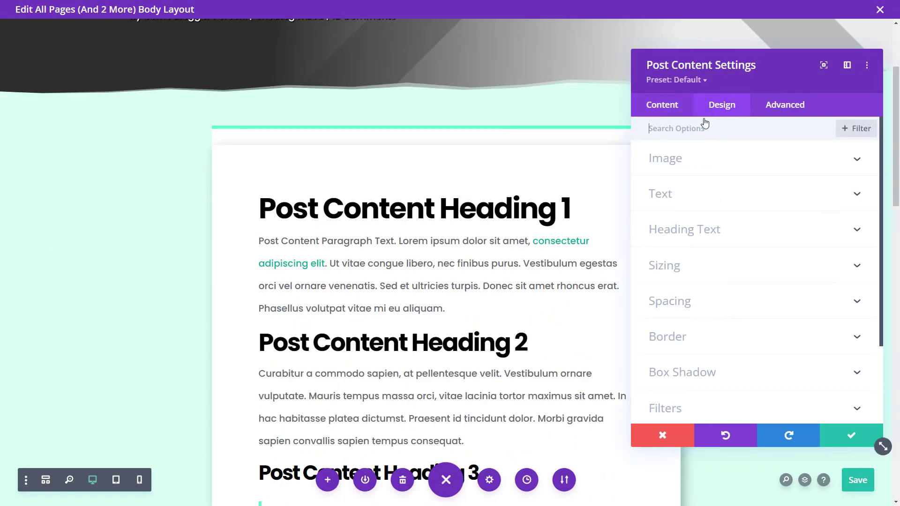
{"action": "left_click", "coordinate": [691, 307]}
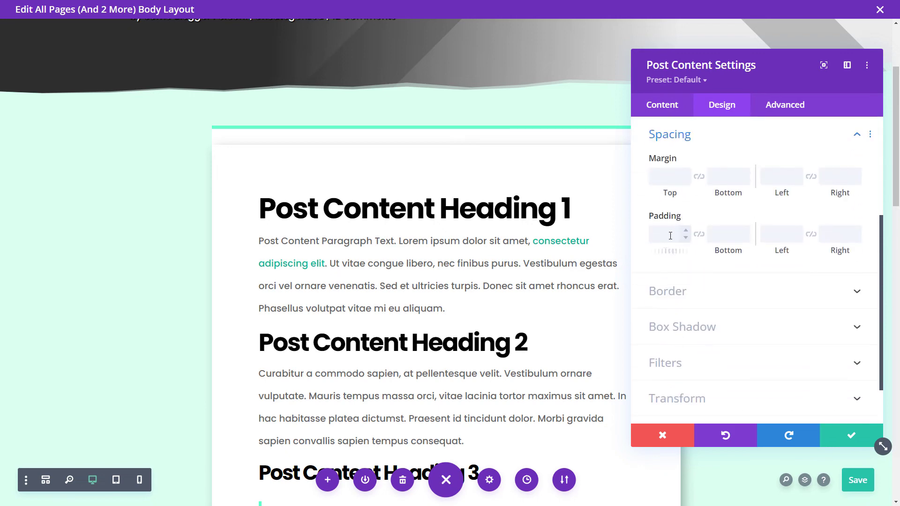
{"action": "left_click", "coordinate": [670, 235]}
{"action": "type", "text": "0px"}
{"action": "key", "text": "Tab"}
{"action": "type", "text": "20px"}
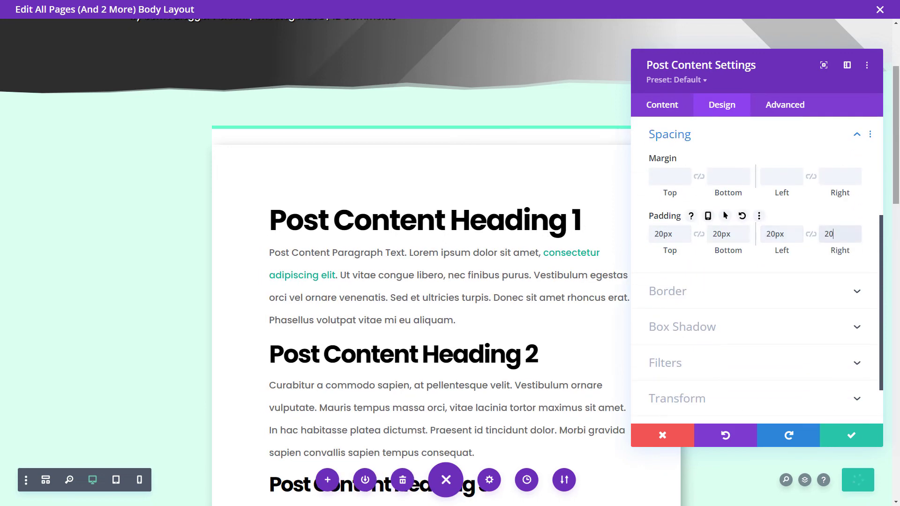
{"action": "left_click", "coordinate": [846, 436]}
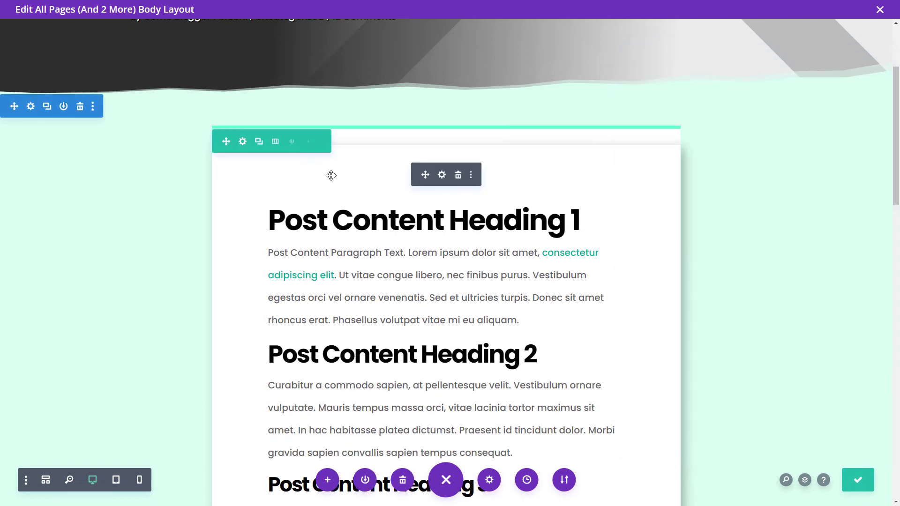
- Remove the box shadow from the Post Content module, apply the settings and save the layout
{"action": "left_click", "coordinate": [241, 142]}
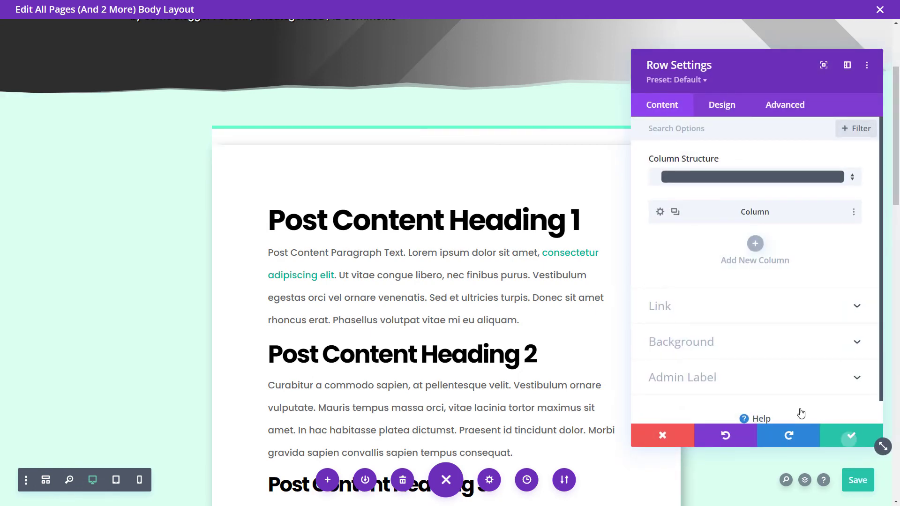
{"action": "left_click", "coordinate": [850, 436]}
{"action": "left_click", "coordinate": [431, 175]}
{"action": "left_click", "coordinate": [696, 133]}
{"action": "left_click", "coordinate": [719, 106]}
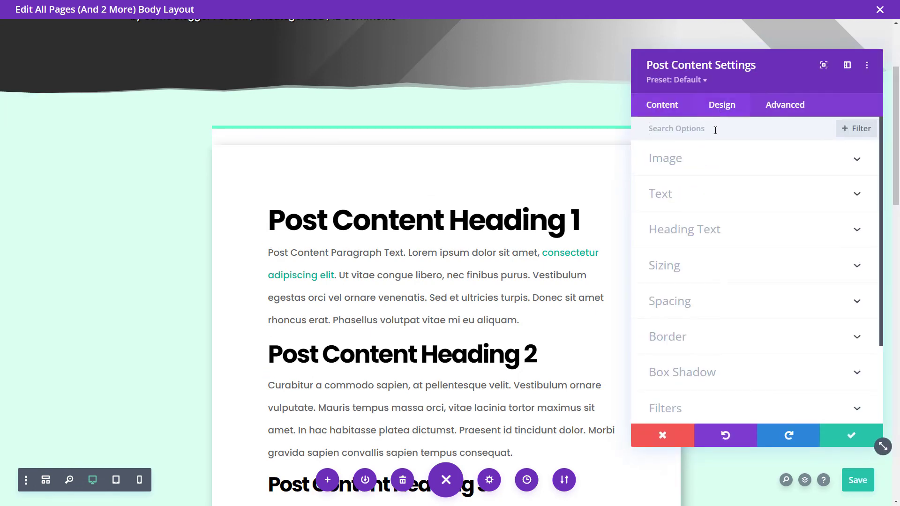
{"action": "left_click", "coordinate": [707, 377]}
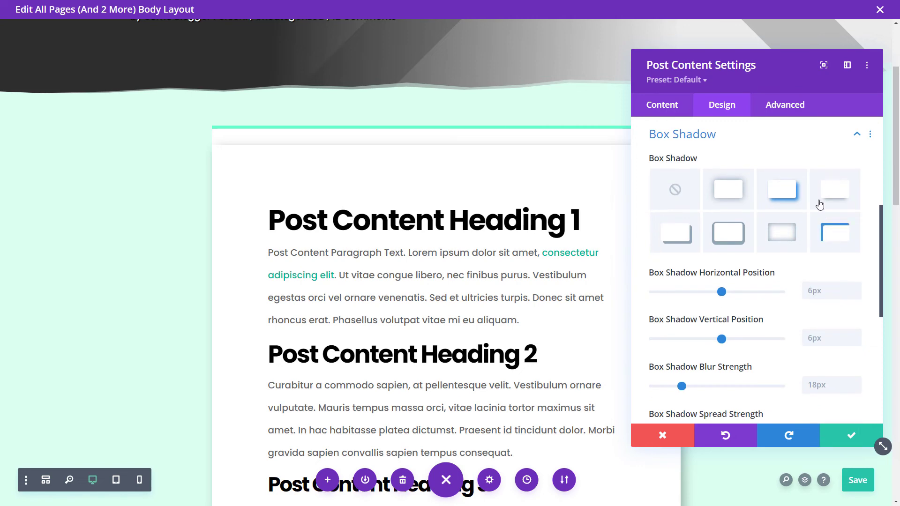
{"action": "left_click", "coordinate": [675, 189]}
{"action": "left_click", "coordinate": [850, 436]}
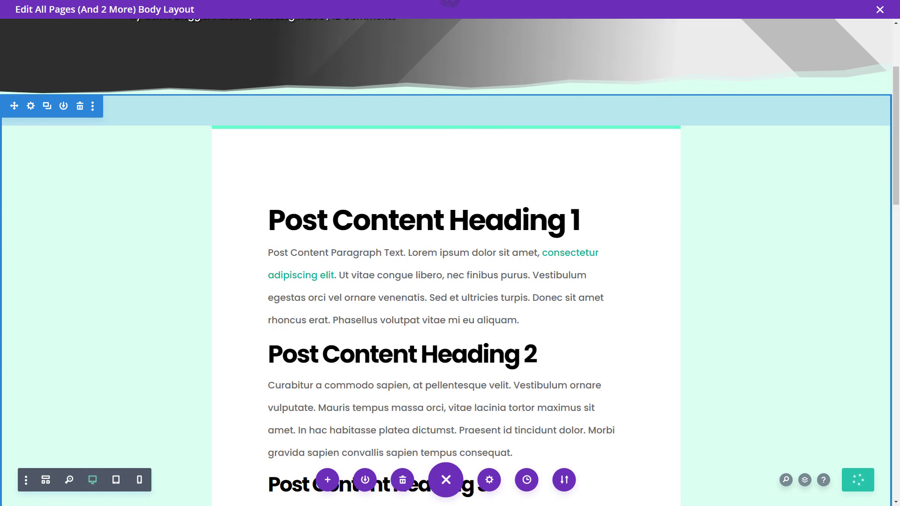
{"action": "left_click", "coordinate": [879, 9]}
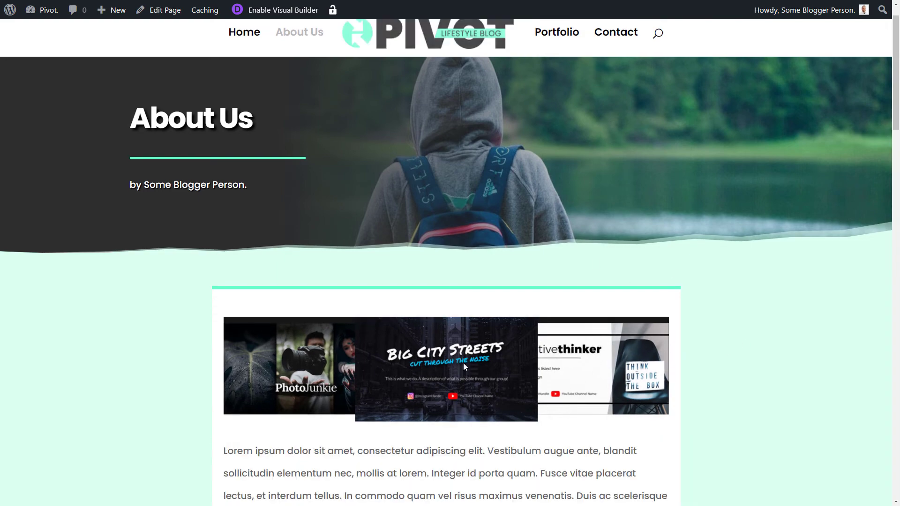
- Examine the content box's padding and edges on the live About Us page
{"action": "scroll", "coordinate": [463, 363], "scroll_direction": "down", "scroll_amount": 6}
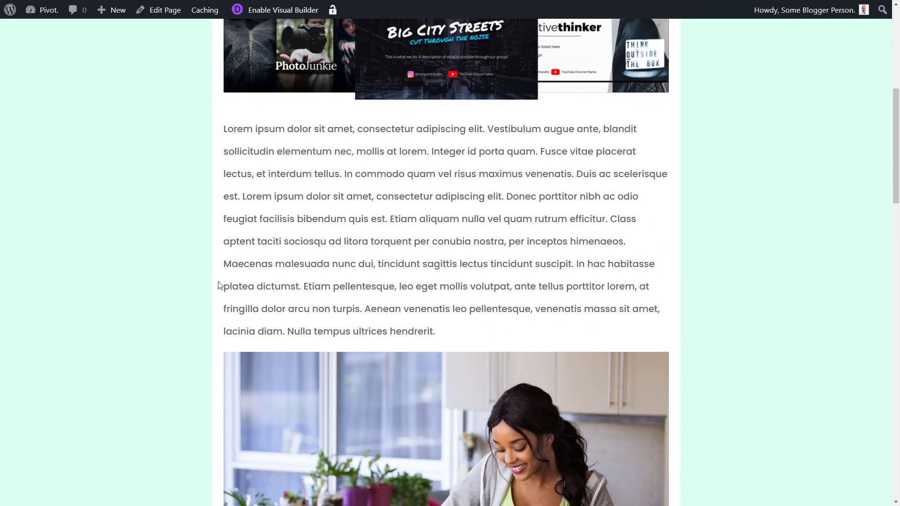
{"action": "scroll", "coordinate": [210, 171], "scroll_direction": "up", "scroll_amount": 4}
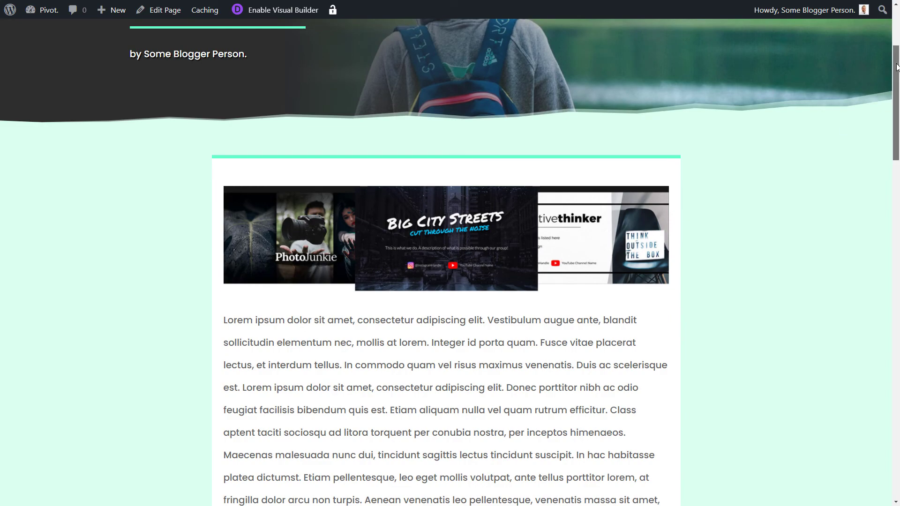
{"action": "left_click_drag", "start_coordinate": [895, 67], "coordinate": [869, 61]}
{"action": "scroll", "coordinate": [757, 180], "scroll_direction": "up", "scroll_amount": 3}
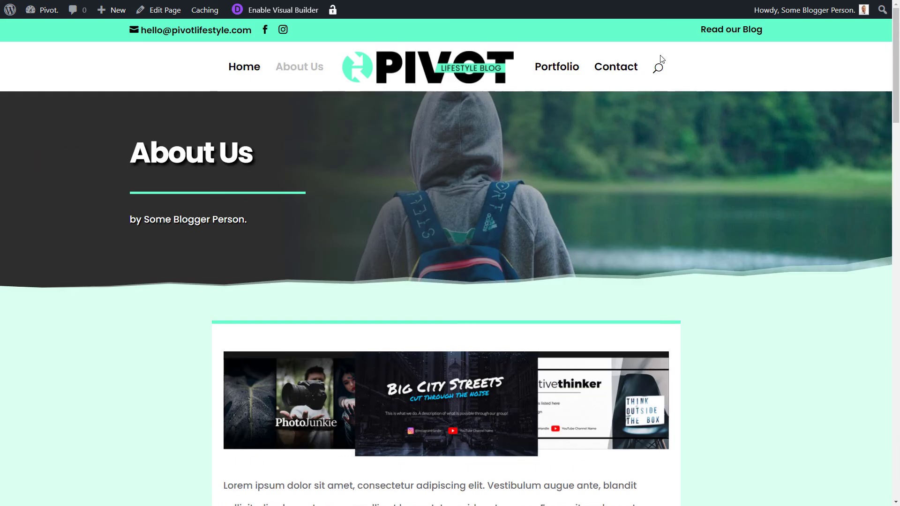
- Search the live site for "about" and examine the layout of the search results page
{"action": "left_click", "coordinate": [660, 70]}
{"action": "type", "text": "abou"}
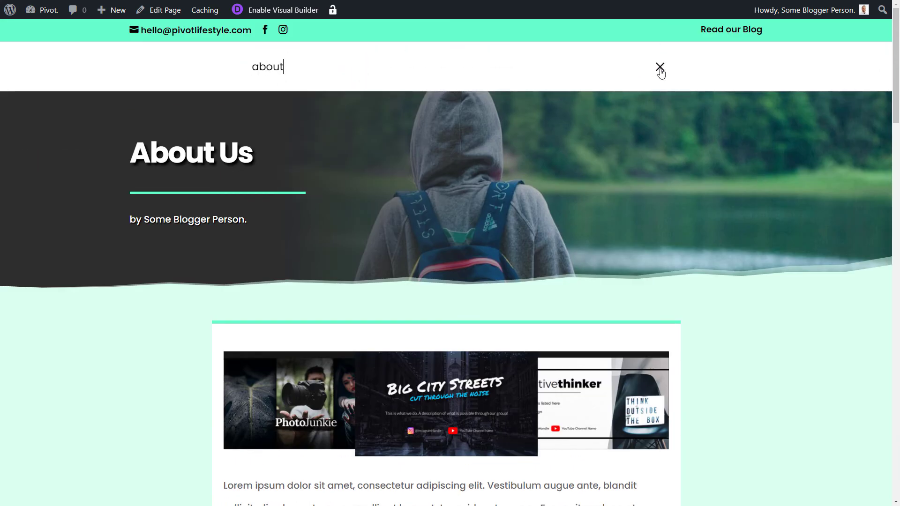
{"action": "type", "text": "t"}
{"action": "key", "text": "Return"}
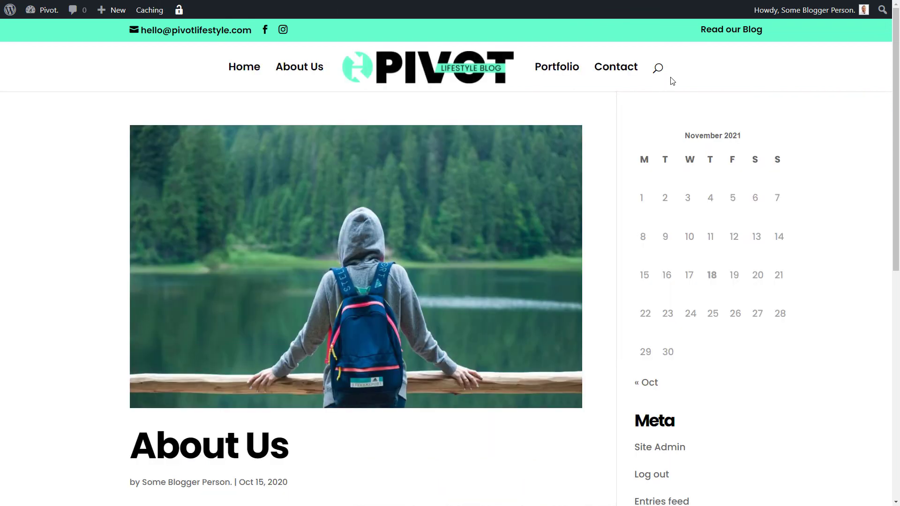
{"action": "scroll", "coordinate": [309, 225], "scroll_direction": "down", "scroll_amount": 9}
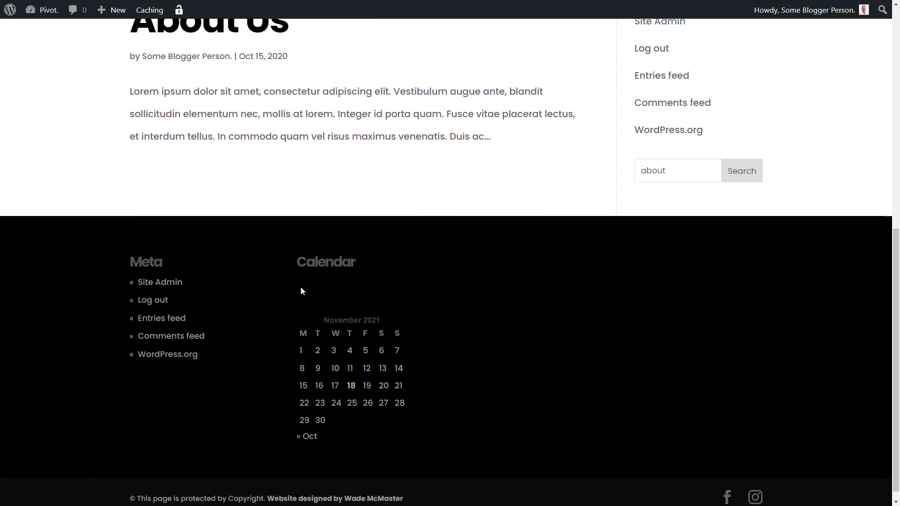
{"action": "scroll", "coordinate": [301, 290], "scroll_direction": "up", "scroll_amount": 9}
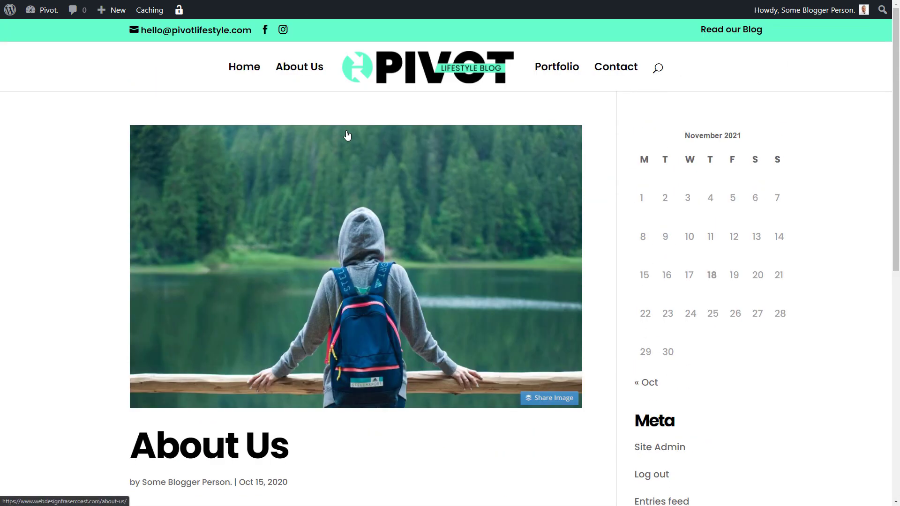
{"action": "scroll", "coordinate": [345, 139], "scroll_direction": "down", "scroll_amount": 4}
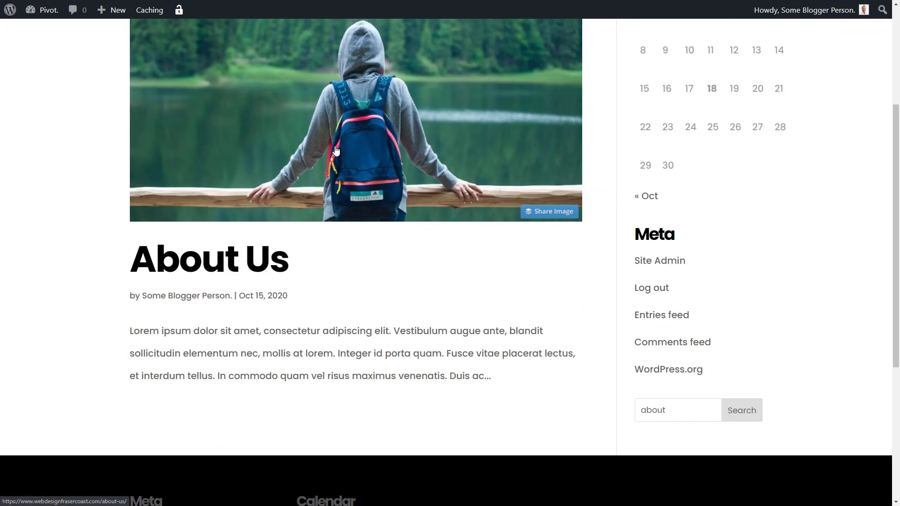
{"action": "scroll", "coordinate": [291, 112], "scroll_direction": "up", "scroll_amount": 4}
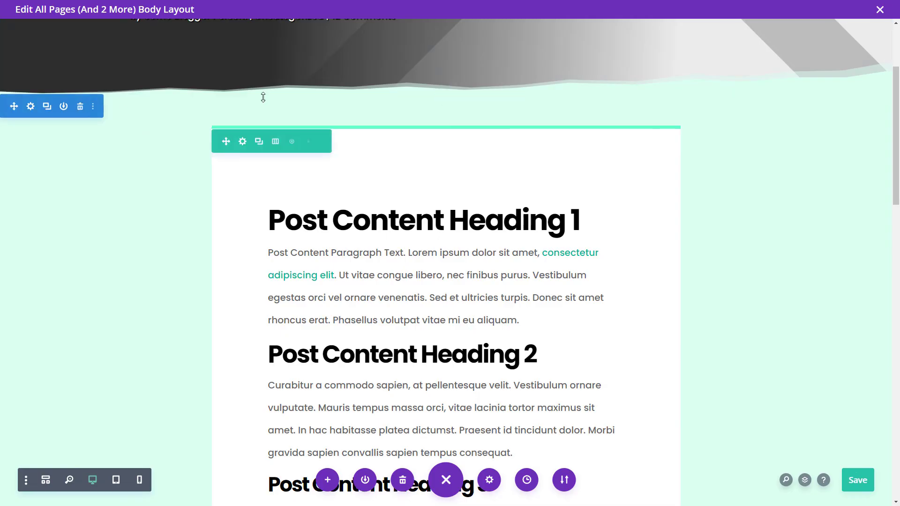
- Close the body layout editor, duplicate the All Pages template and assign the copy to Search Results
{"action": "left_click", "coordinate": [880, 10]}
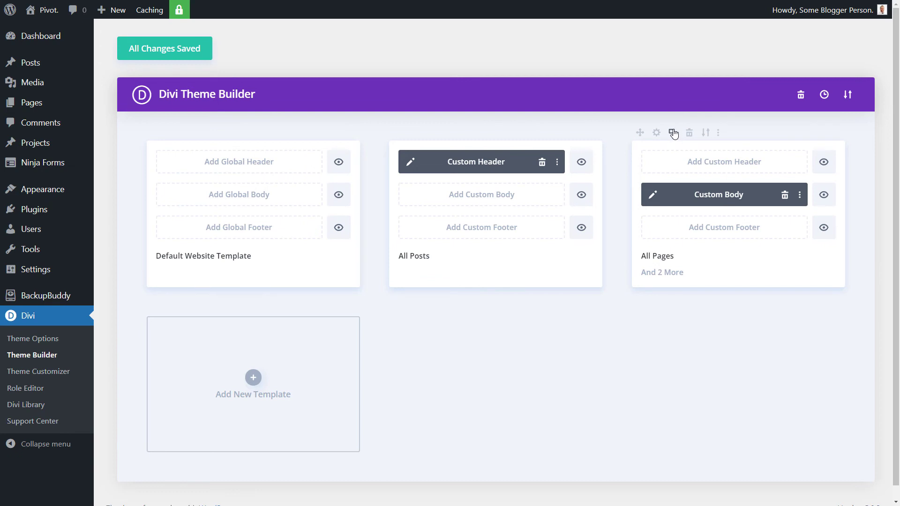
{"action": "left_click", "coordinate": [672, 133]}
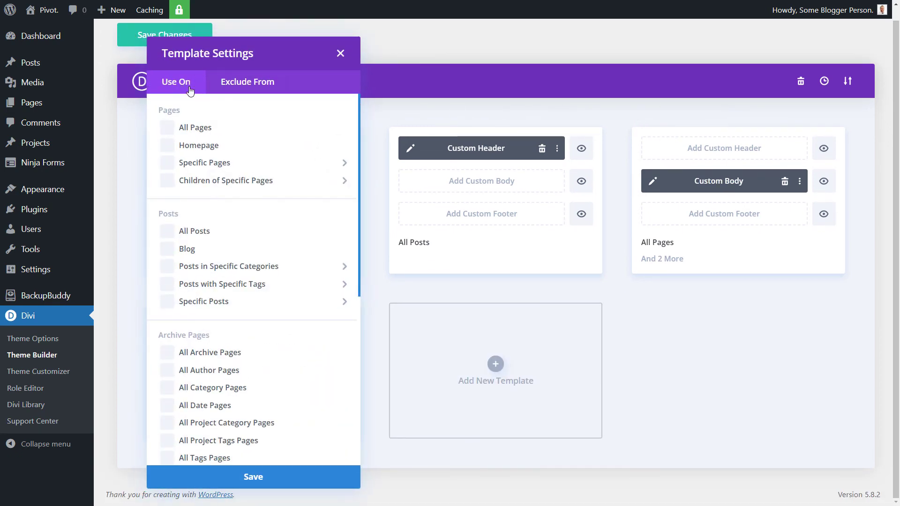
{"action": "left_click_drag", "start_coordinate": [359, 119], "coordinate": [356, 324]}
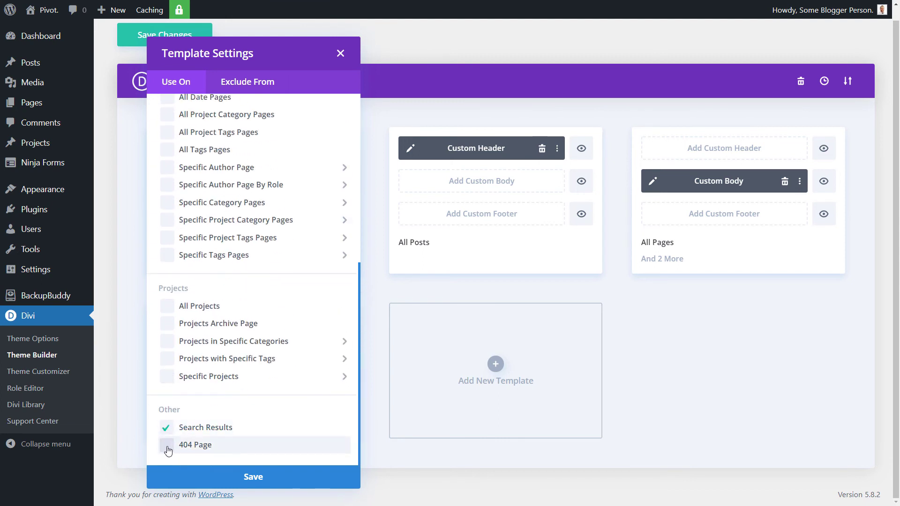
{"action": "left_click", "coordinate": [248, 478]}
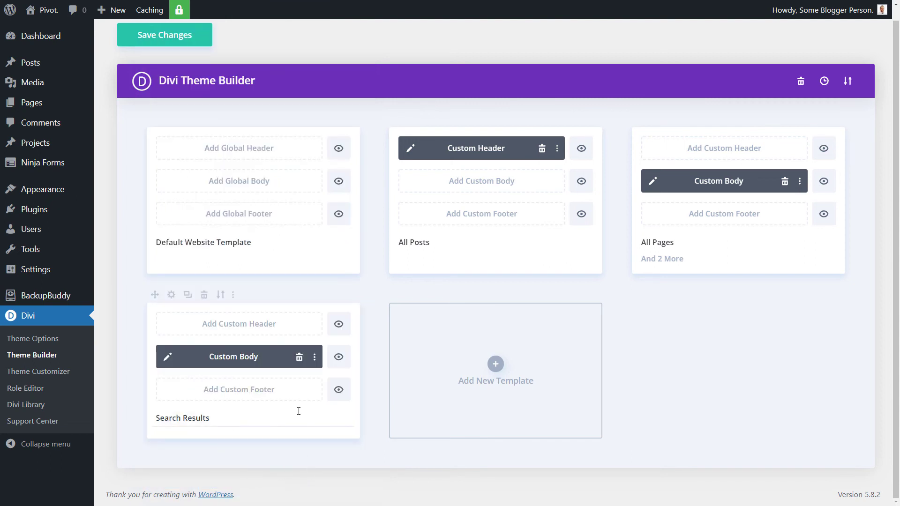
- Review the Search Results template's custom body layout, return to the Theme Builder and save the changes
{"action": "left_click", "coordinate": [168, 360]}
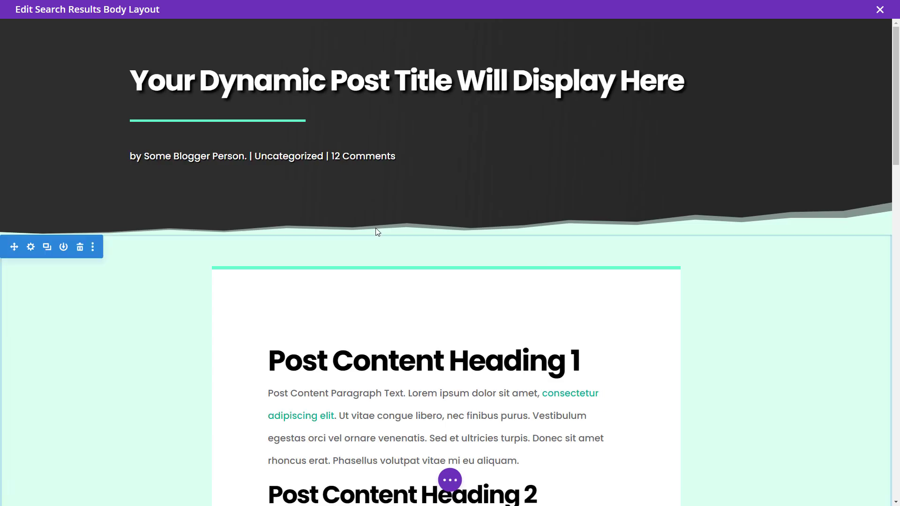
{"action": "scroll", "coordinate": [441, 324], "scroll_direction": "down", "scroll_amount": 10}
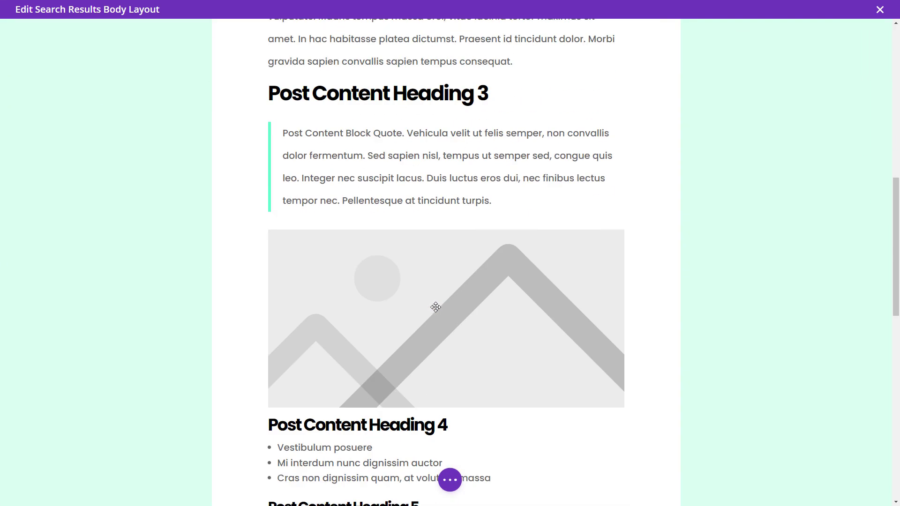
{"action": "scroll", "coordinate": [405, 353], "scroll_direction": "up", "scroll_amount": 10}
{"action": "scroll", "coordinate": [405, 353], "scroll_direction": "up", "scroll_amount": 1}
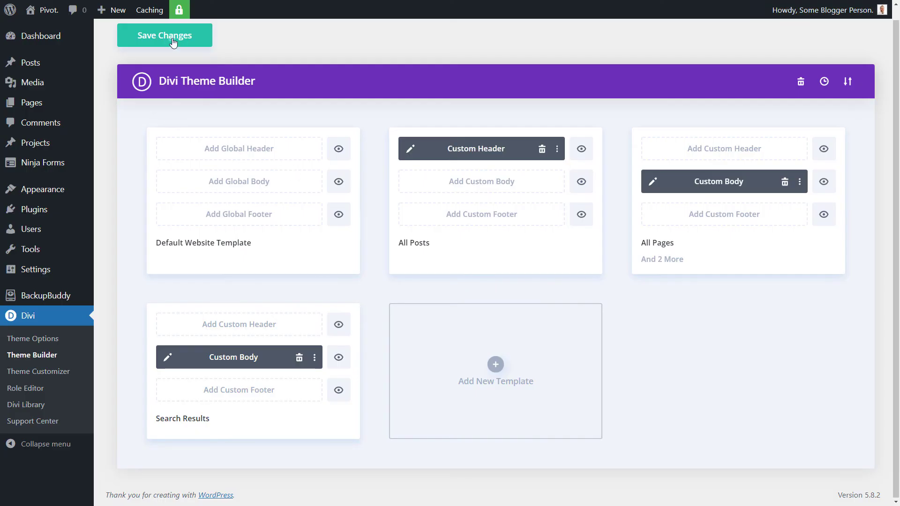
{"action": "left_click", "coordinate": [173, 42]}
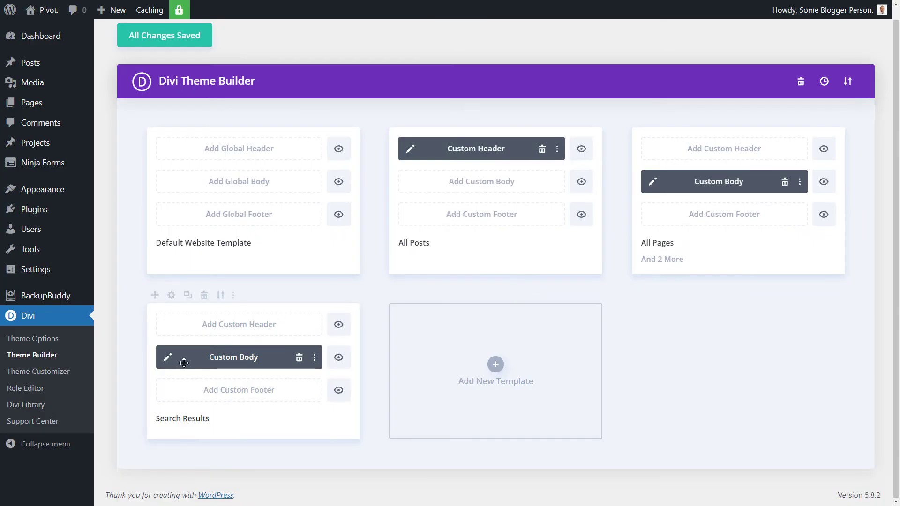
- Reopen the Search Results body layout and delete its Post Content module
{"action": "left_click", "coordinate": [169, 359]}
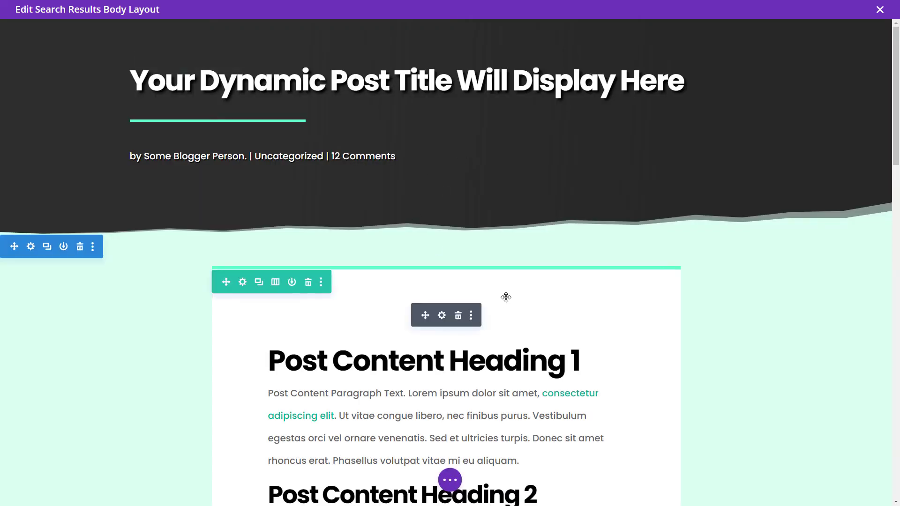
{"action": "scroll", "coordinate": [408, 218], "scroll_direction": "down", "scroll_amount": 3}
{"action": "scroll", "coordinate": [402, 267], "scroll_direction": "up", "scroll_amount": 3}
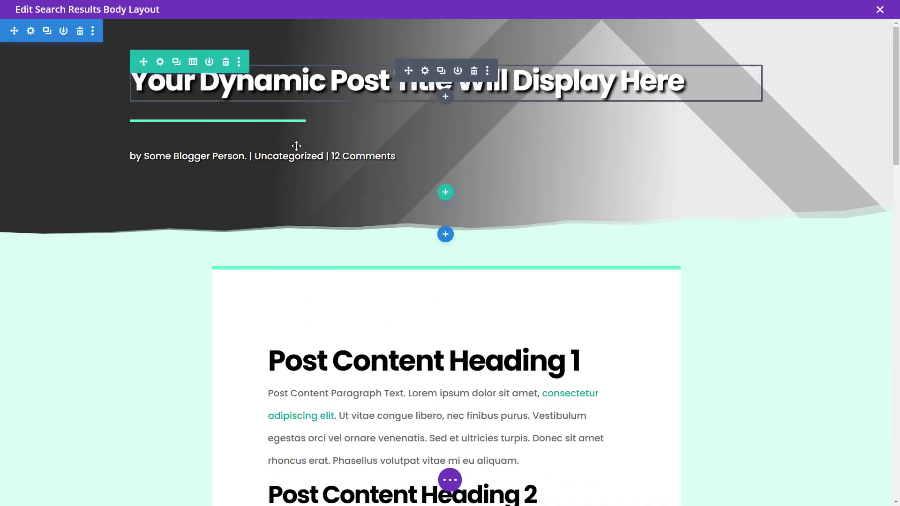
{"action": "scroll", "coordinate": [351, 313], "scroll_direction": "down", "scroll_amount": 3}
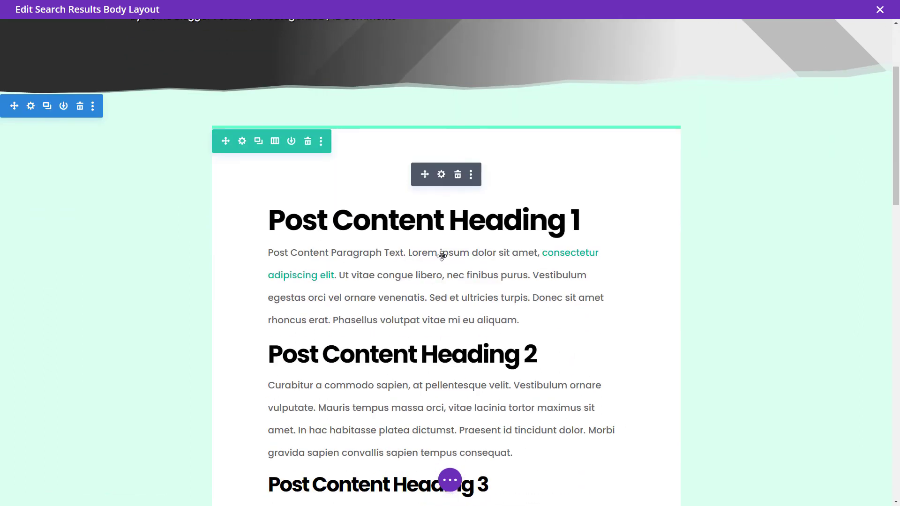
{"action": "left_click", "coordinate": [458, 175]}
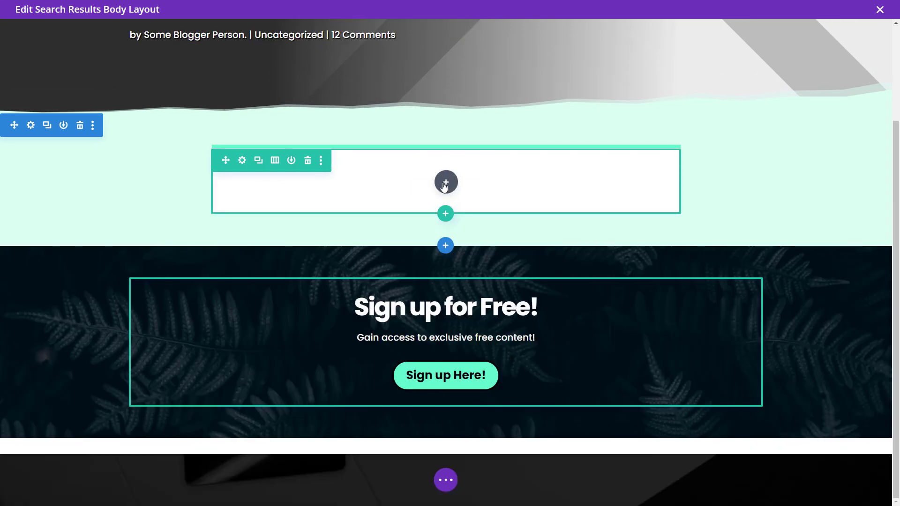
- Insert a Blog module into the empty row of the Search Results body layout
{"action": "left_click", "coordinate": [444, 187]}
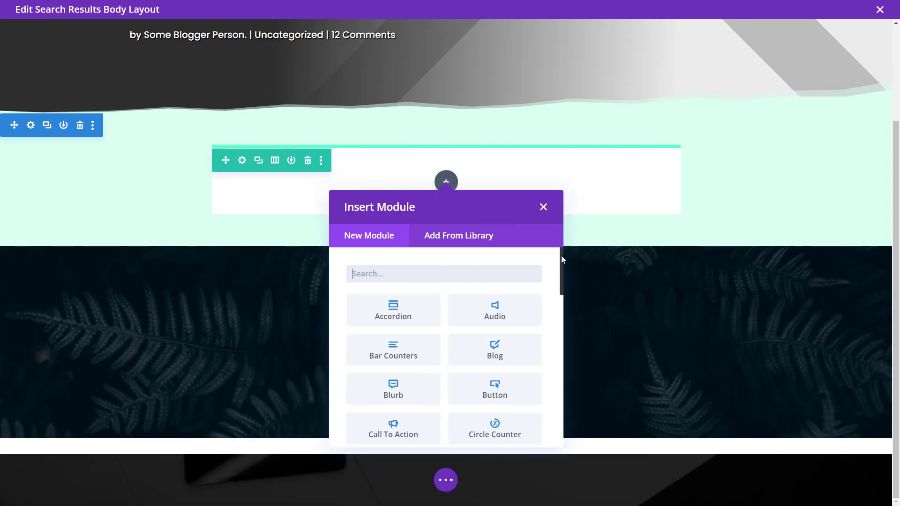
{"action": "left_click_drag", "start_coordinate": [561, 254], "coordinate": [546, 427]}
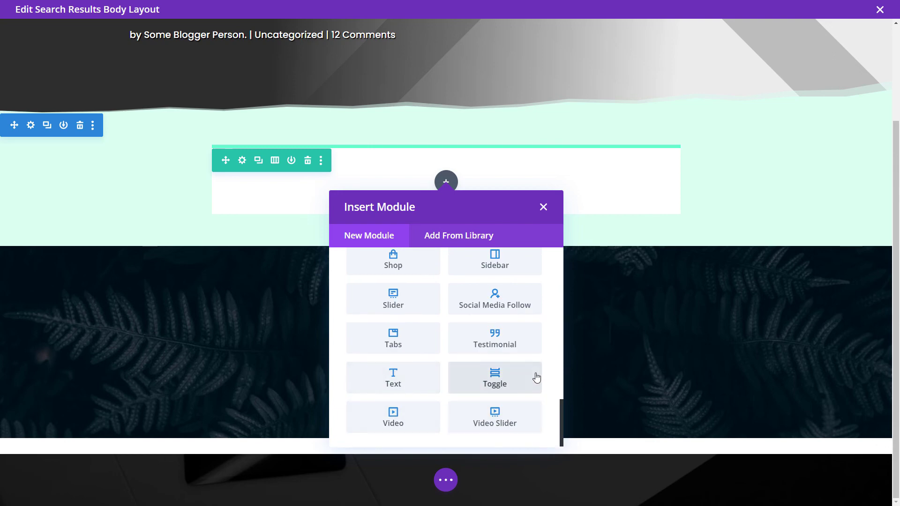
{"action": "scroll", "coordinate": [534, 375], "scroll_direction": "up", "scroll_amount": 2}
{"action": "scroll", "coordinate": [436, 346], "scroll_direction": "up", "scroll_amount": 2}
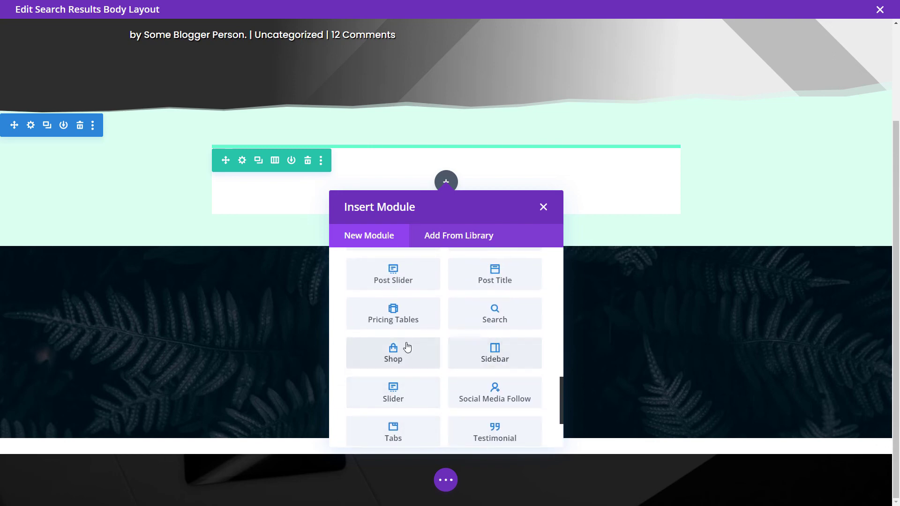
{"action": "scroll", "coordinate": [407, 340], "scroll_direction": "up", "scroll_amount": 3}
{"action": "scroll", "coordinate": [407, 334], "scroll_direction": "up", "scroll_amount": 4}
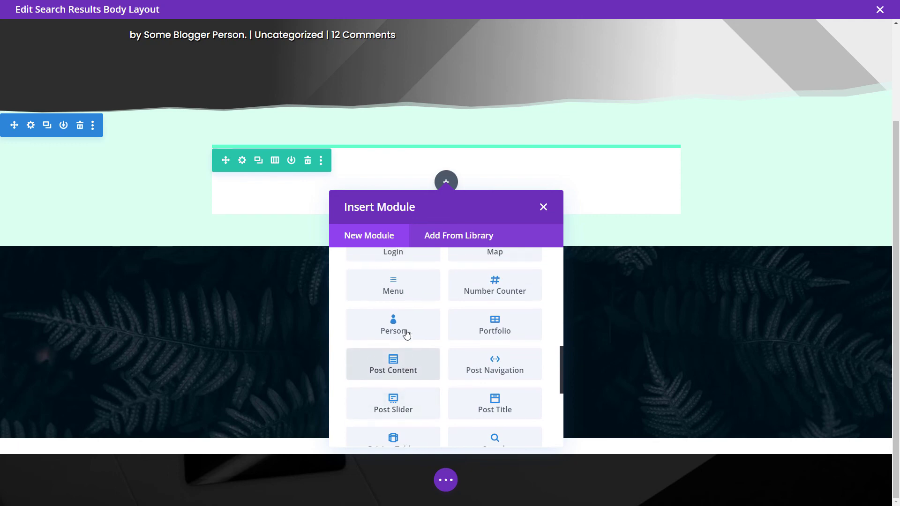
{"action": "scroll", "coordinate": [407, 334], "scroll_direction": "up", "scroll_amount": 4}
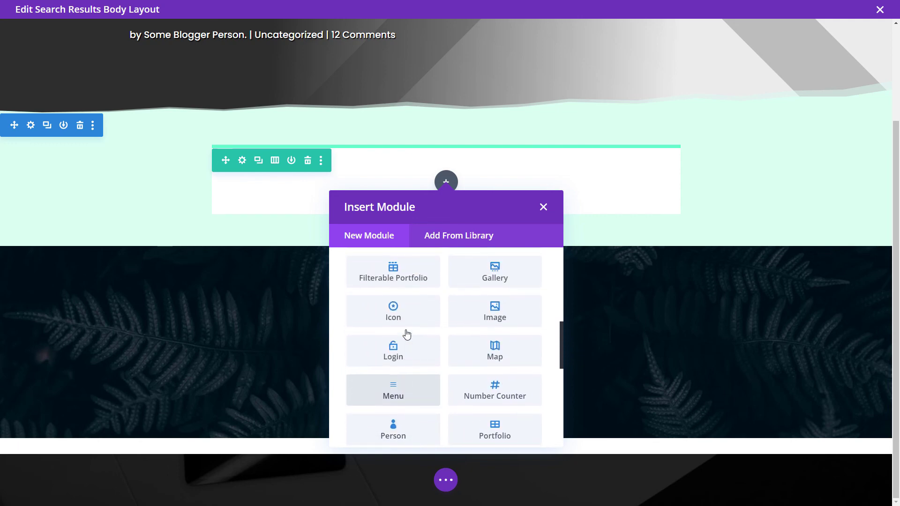
{"action": "scroll", "coordinate": [407, 337], "scroll_direction": "up", "scroll_amount": 8}
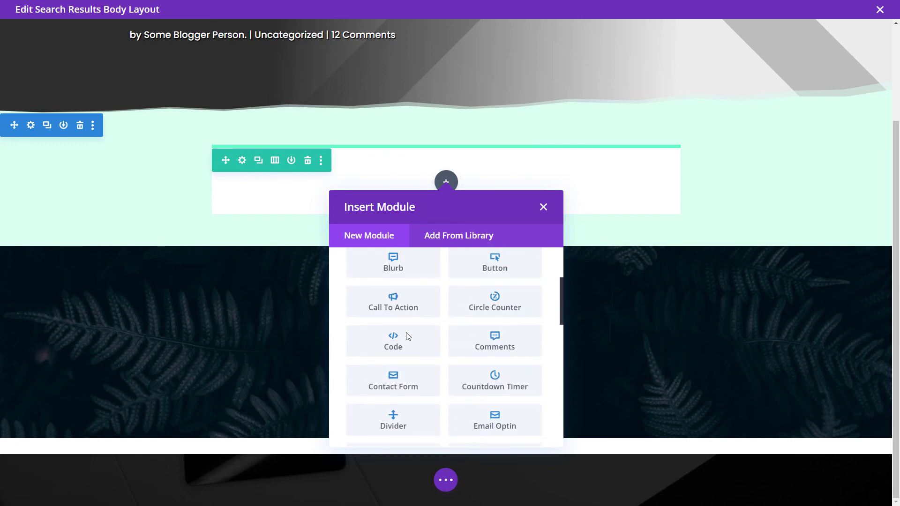
{"action": "left_click_drag", "start_coordinate": [561, 308], "coordinate": [561, 280]}
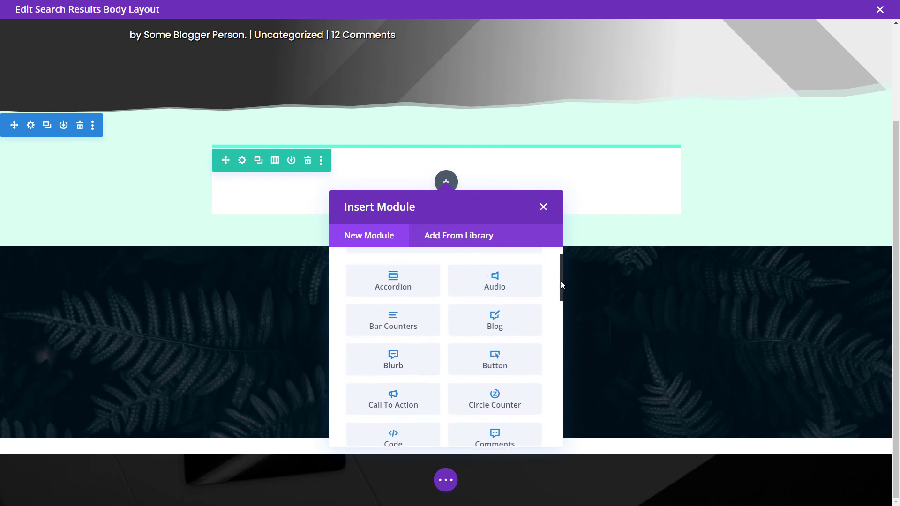
{"action": "left_click", "coordinate": [497, 321]}
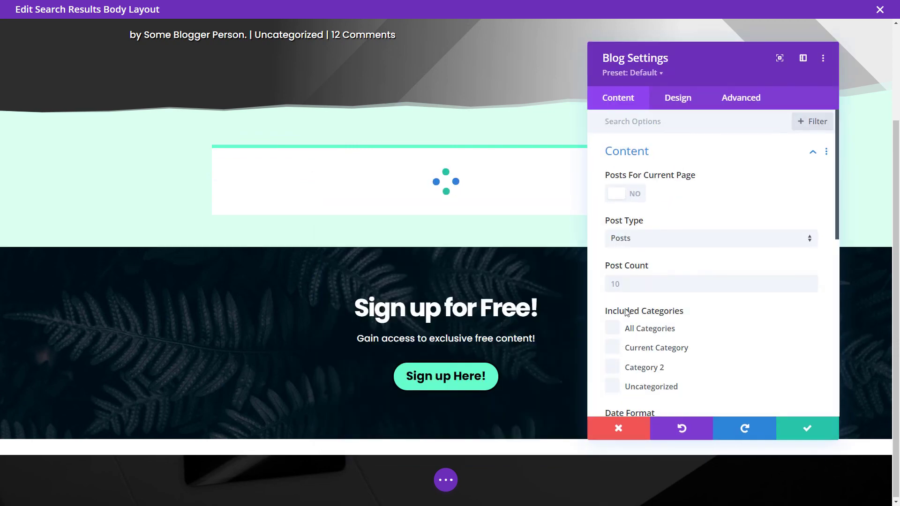
- Enable Posts For Current Page for the new Blog module and apply its settings
{"action": "left_click", "coordinate": [630, 196]}
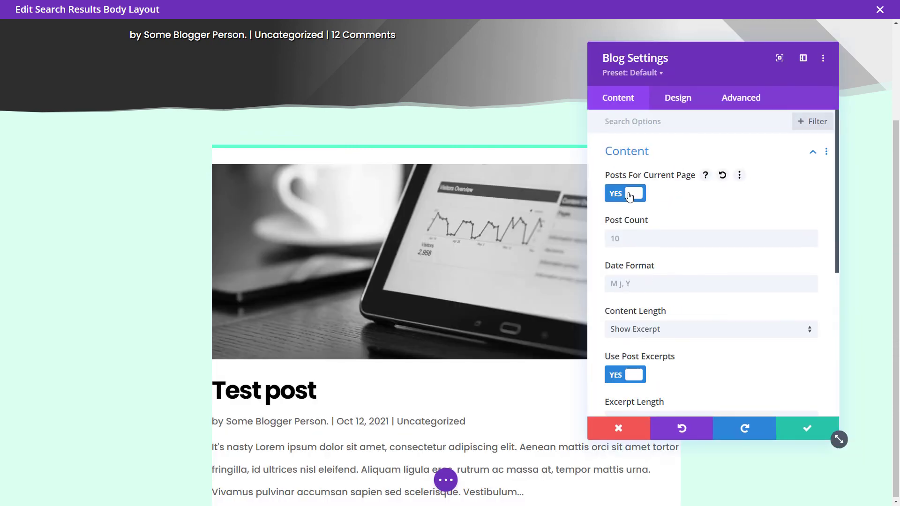
{"action": "left_click", "coordinate": [807, 428]}
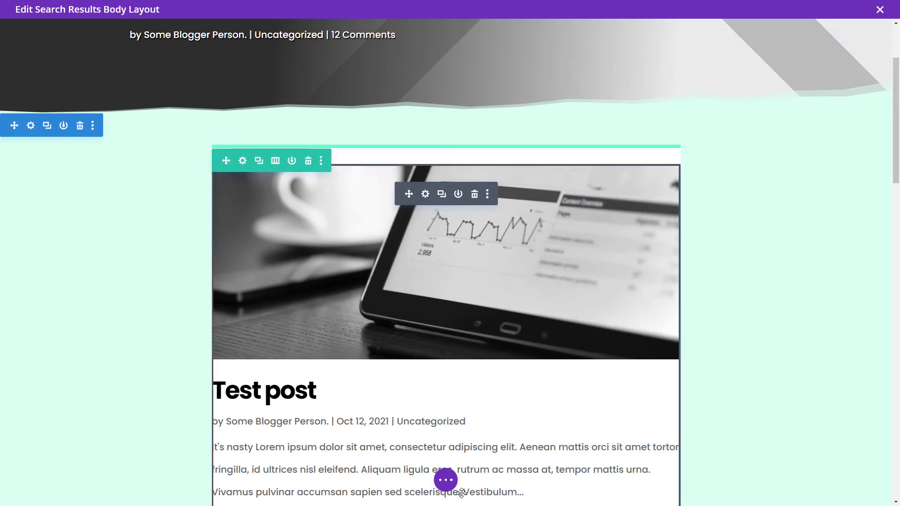
{"action": "left_click", "coordinate": [444, 480]}
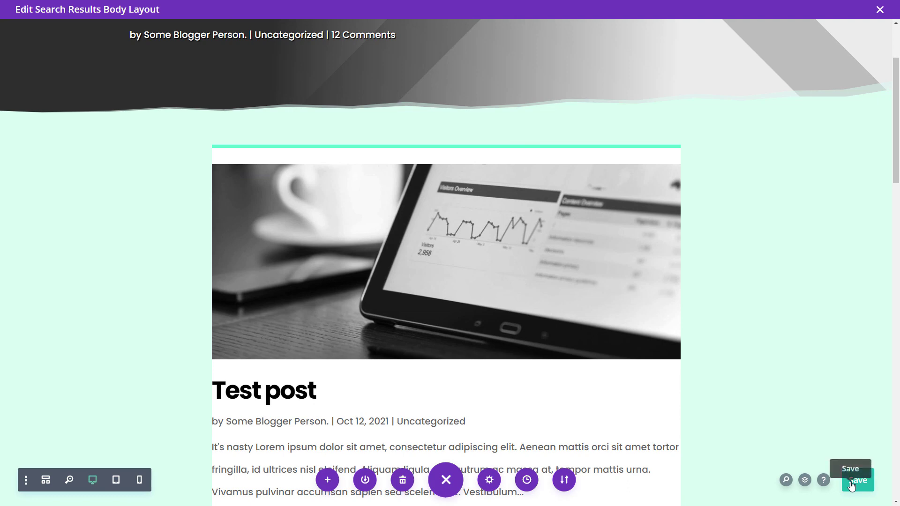
- Set the Blog module's padding to 20px on all four sides and apply the settings
{"action": "left_click", "coordinate": [424, 194]}
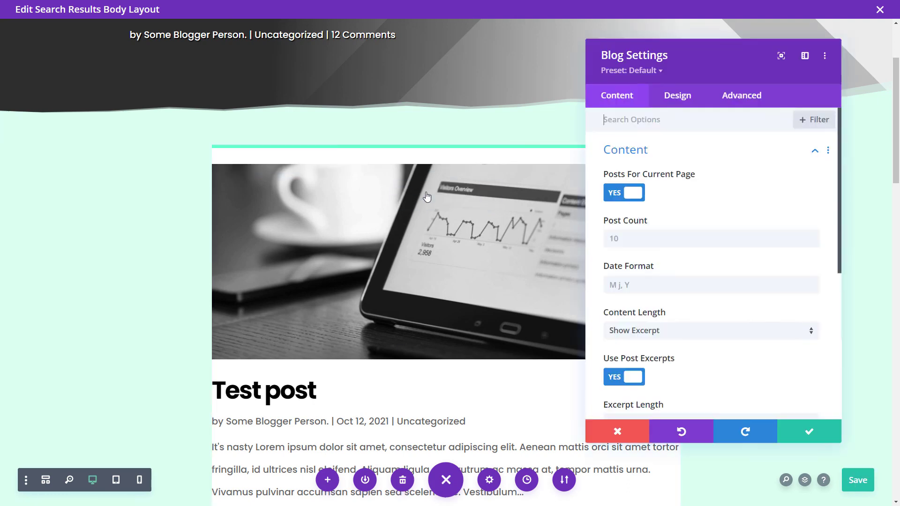
{"action": "left_click", "coordinate": [676, 107]}
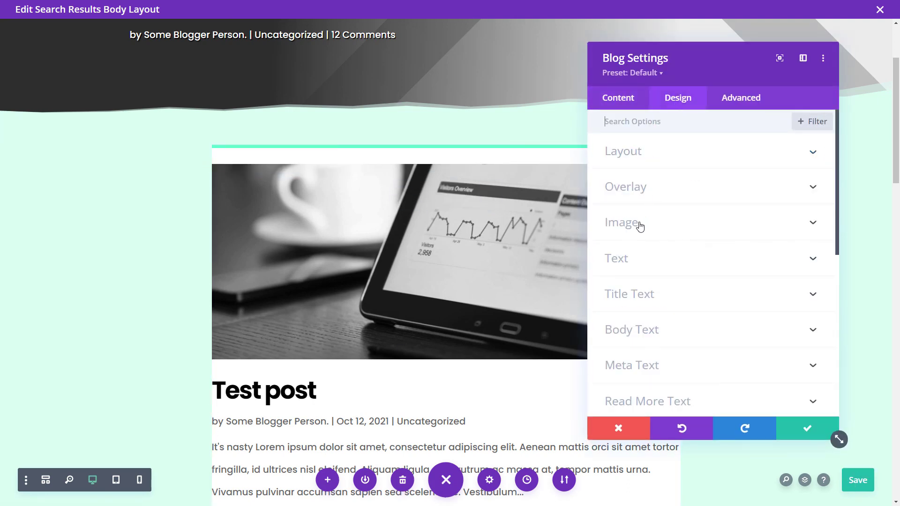
{"action": "scroll", "coordinate": [643, 300], "scroll_direction": "down", "scroll_amount": 3}
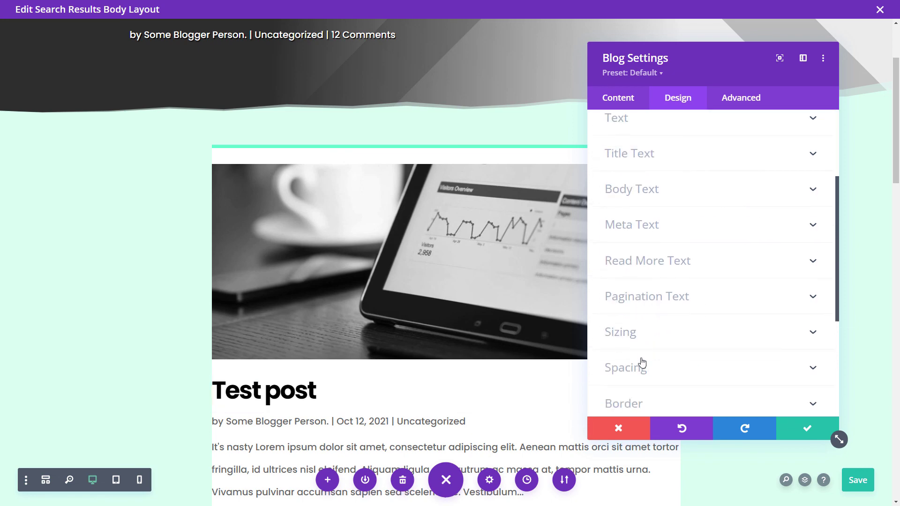
{"action": "left_click", "coordinate": [643, 375]}
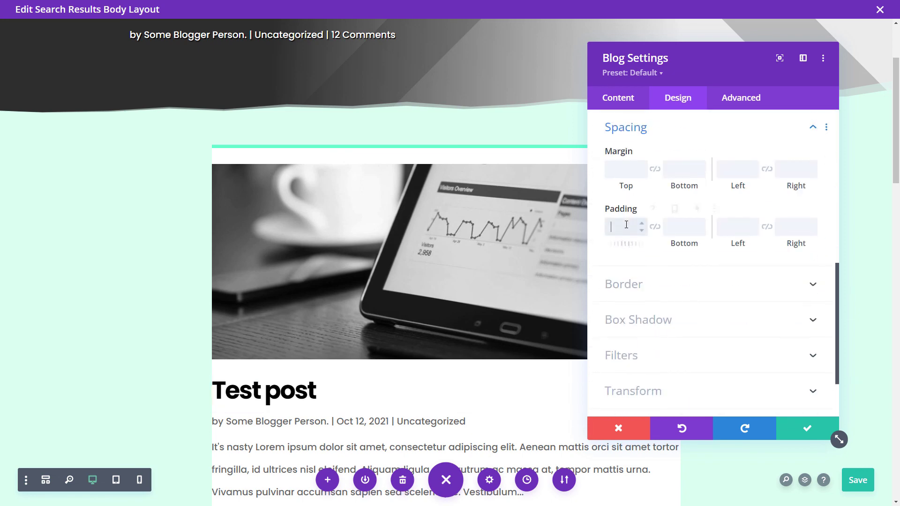
{"action": "type", "text": "20"}
{"action": "key", "text": "Tab"}
{"action": "type", "text": "20"}
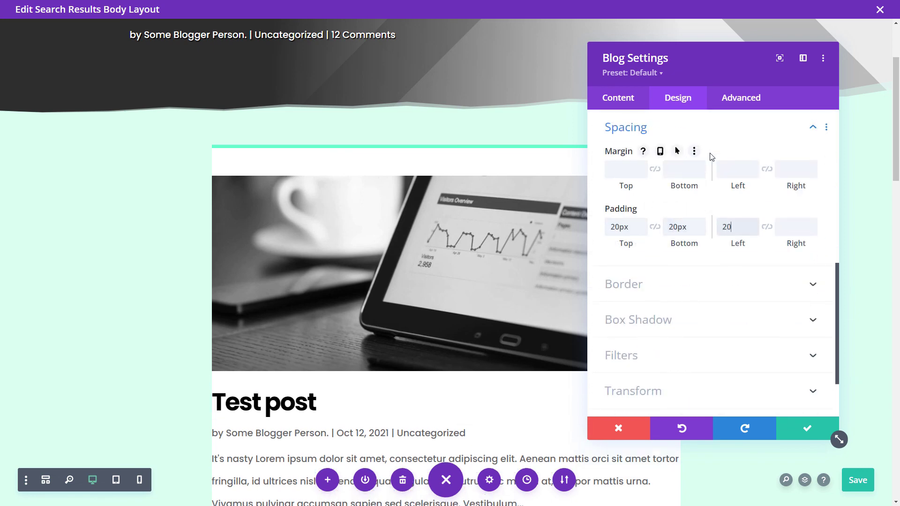
{"action": "left_click", "coordinate": [807, 428]}
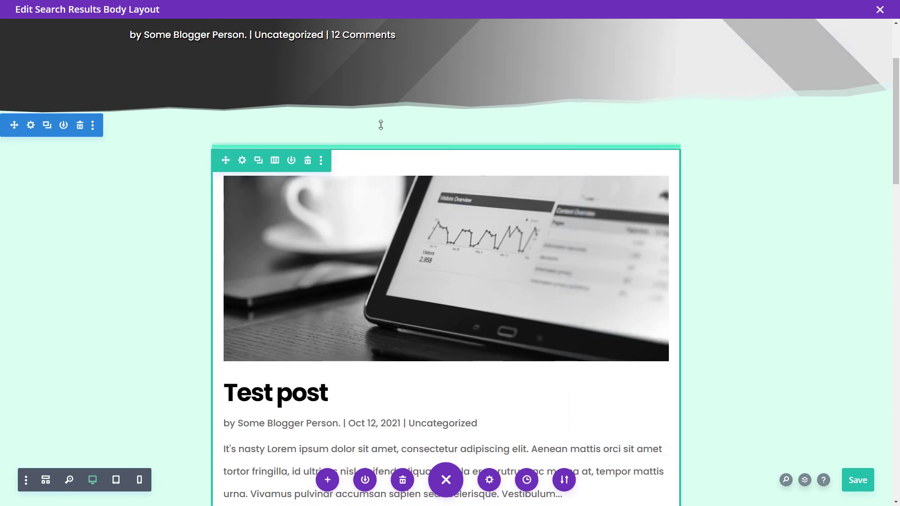
- Preview the row's spacing options for tablet, phone and desktop, closing the row settings without changes
{"action": "left_click", "coordinate": [242, 161]}
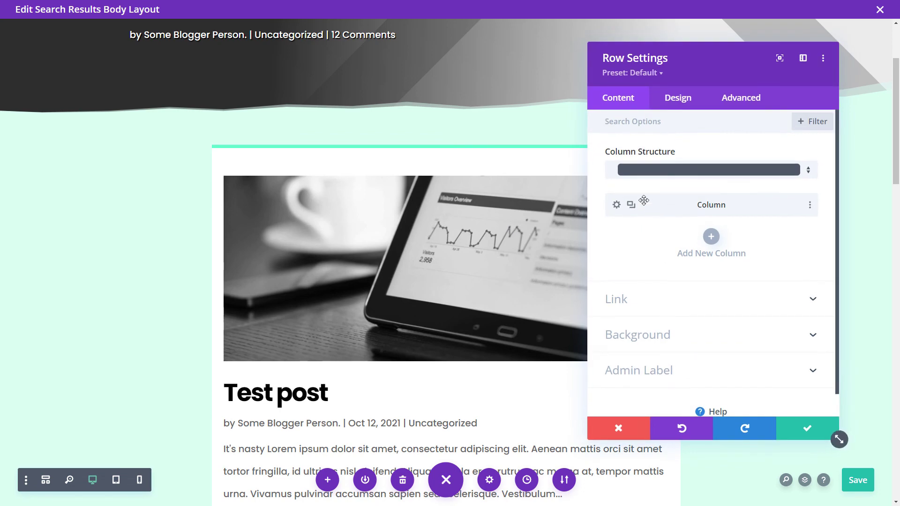
{"action": "left_click", "coordinate": [677, 97]}
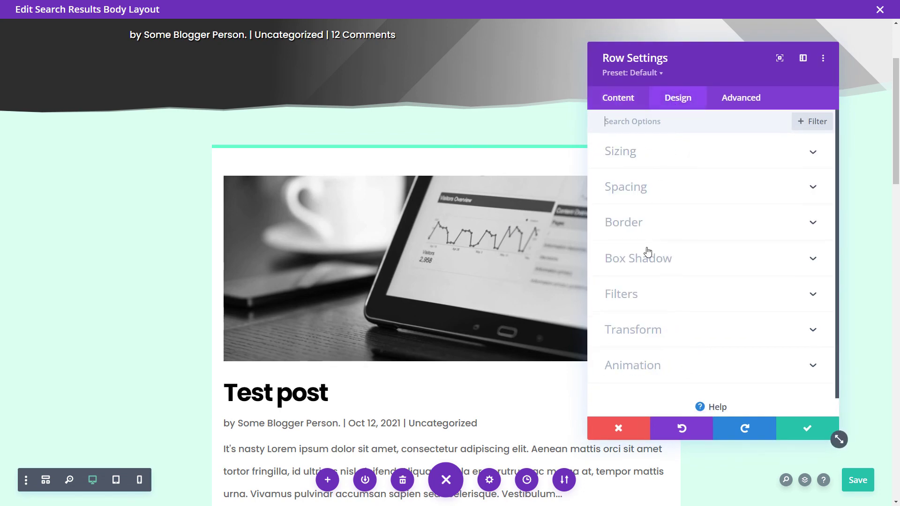
{"action": "left_click", "coordinate": [633, 189]}
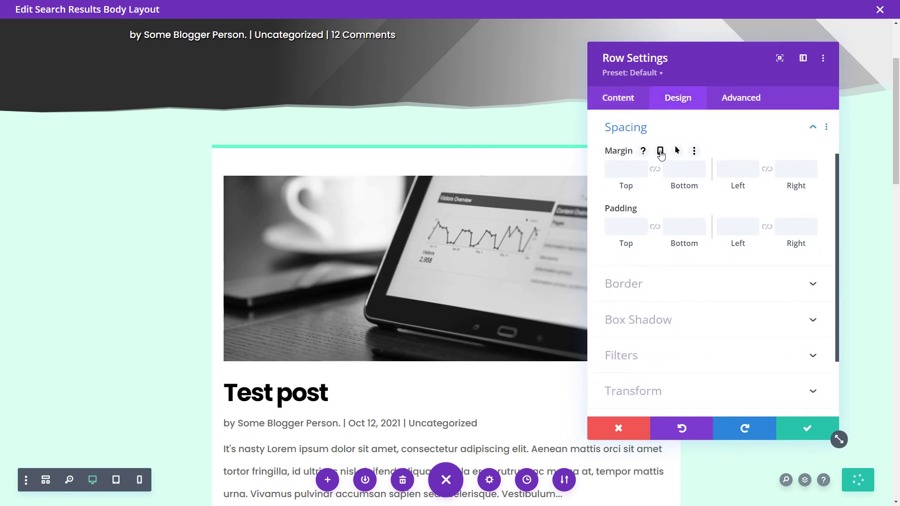
{"action": "left_click", "coordinate": [660, 151]}
{"action": "left_click", "coordinate": [710, 174]}
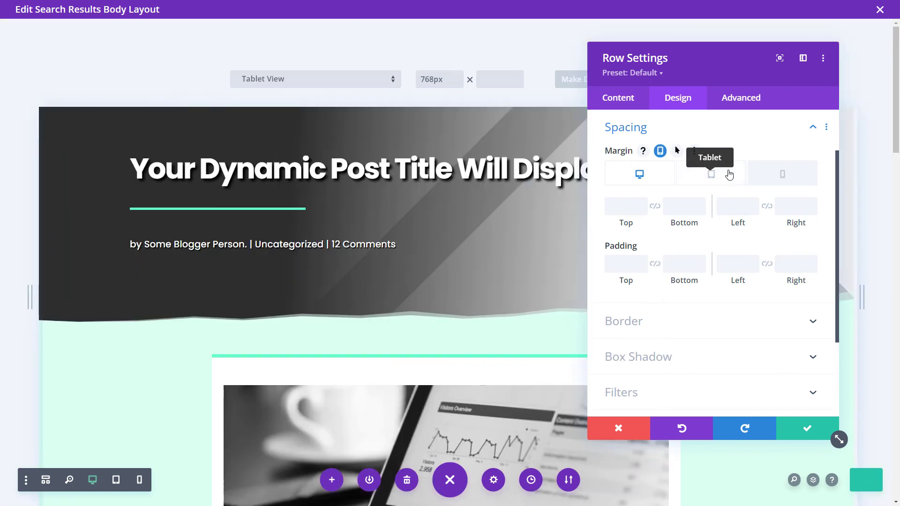
{"action": "left_click", "coordinate": [780, 176]}
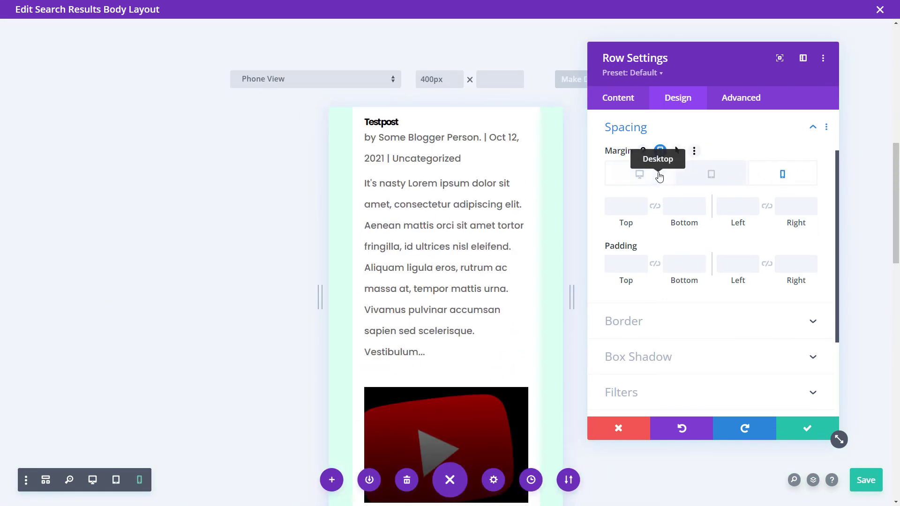
{"action": "left_click", "coordinate": [639, 174]}
{"action": "left_click", "coordinate": [620, 428]}
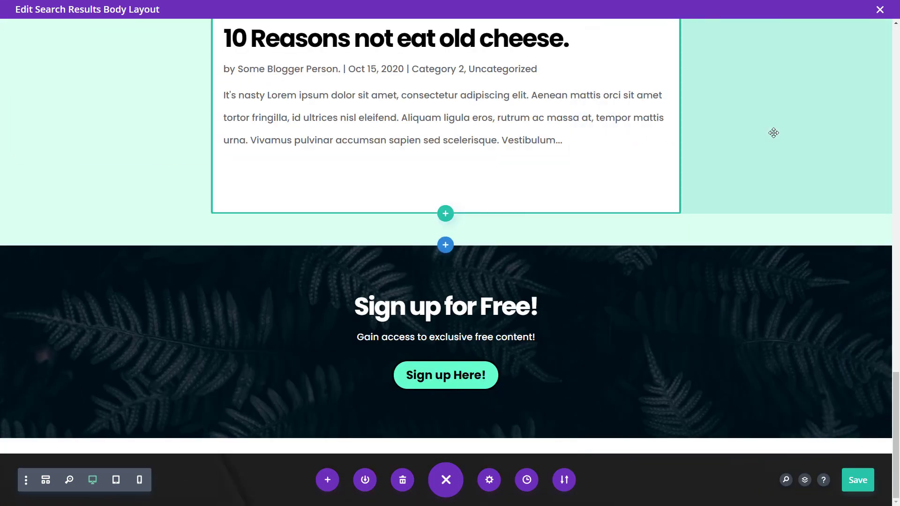
- Save the Search Results body layout and review the live results page for "about"
{"action": "left_click", "coordinate": [856, 487]}
{"action": "scroll", "coordinate": [696, 302], "scroll_direction": "up", "scroll_amount": 4}
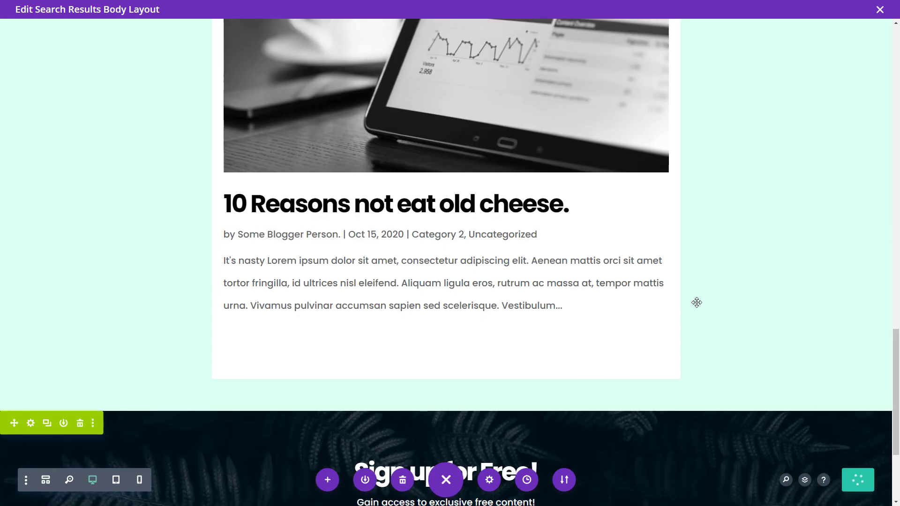
{"action": "scroll", "coordinate": [696, 302], "scroll_direction": "up", "scroll_amount": 2}
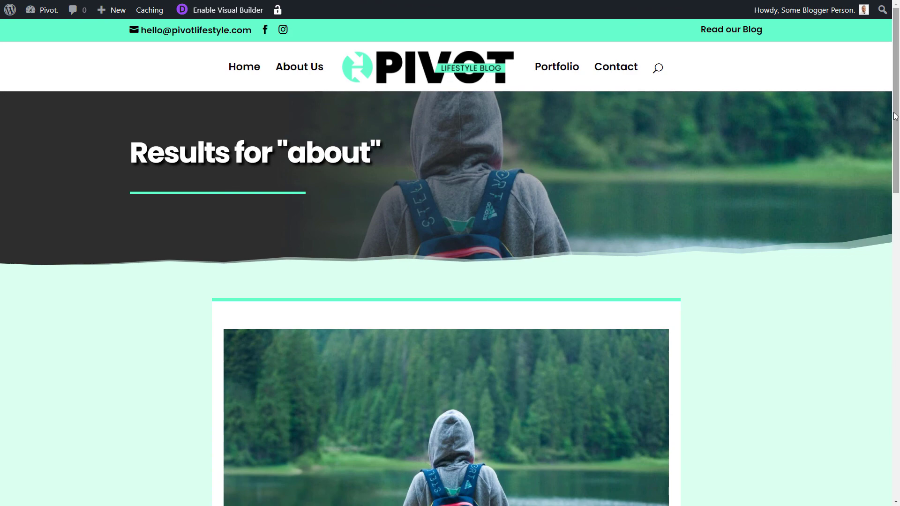
{"action": "left_click_drag", "start_coordinate": [895, 119], "coordinate": [891, 217]}
{"action": "scroll", "coordinate": [507, 413], "scroll_direction": "down", "scroll_amount": 4}
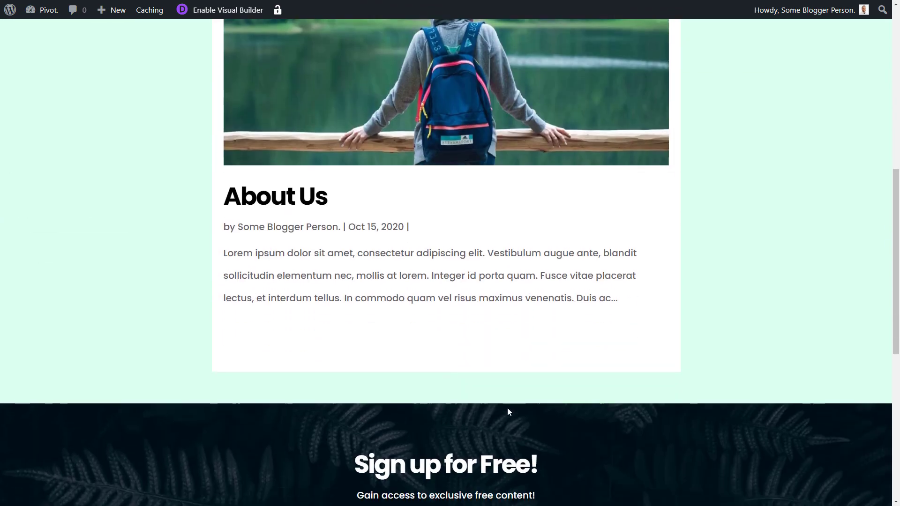
{"action": "scroll", "coordinate": [507, 412], "scroll_direction": "up", "scroll_amount": 10}
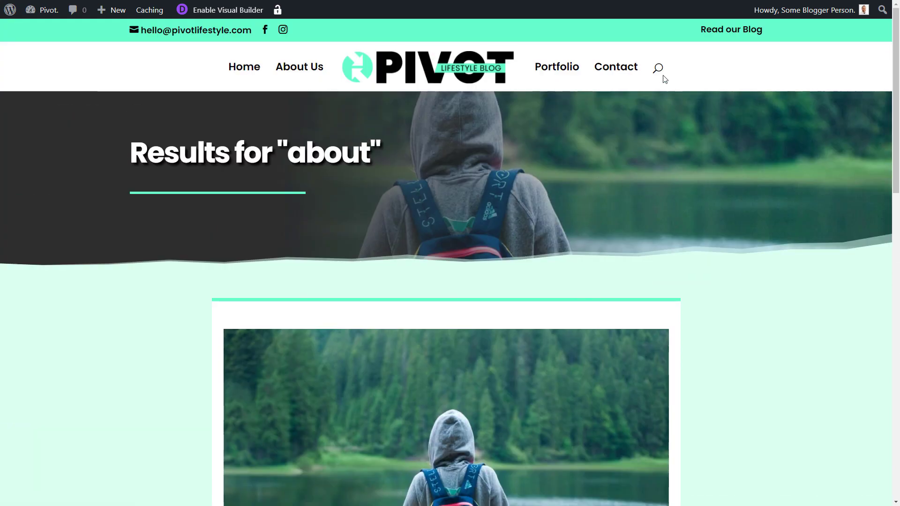
- Search the live site for "captain" to test the results template
{"action": "left_click", "coordinate": [658, 70]}
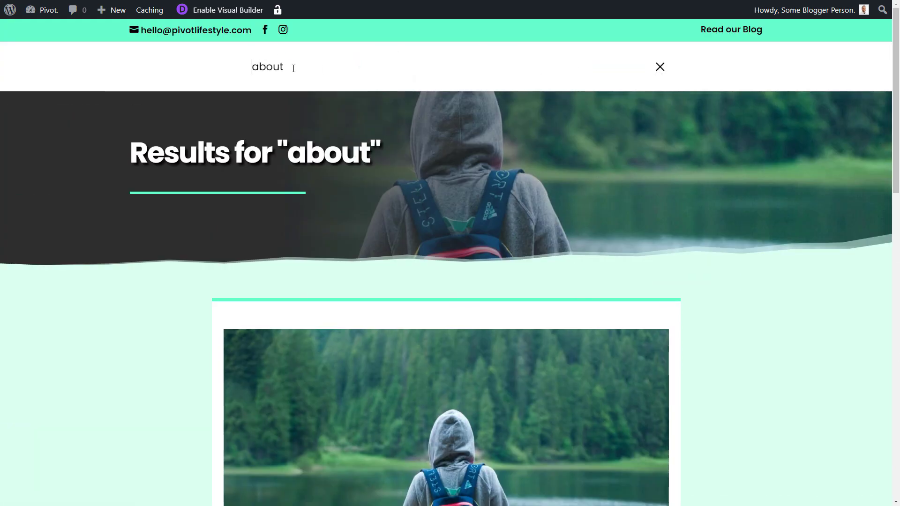
{"action": "left_click_drag", "start_coordinate": [294, 67], "coordinate": [214, 70]}
{"action": "type", "text": "captain"}
{"action": "key", "text": "Return"}
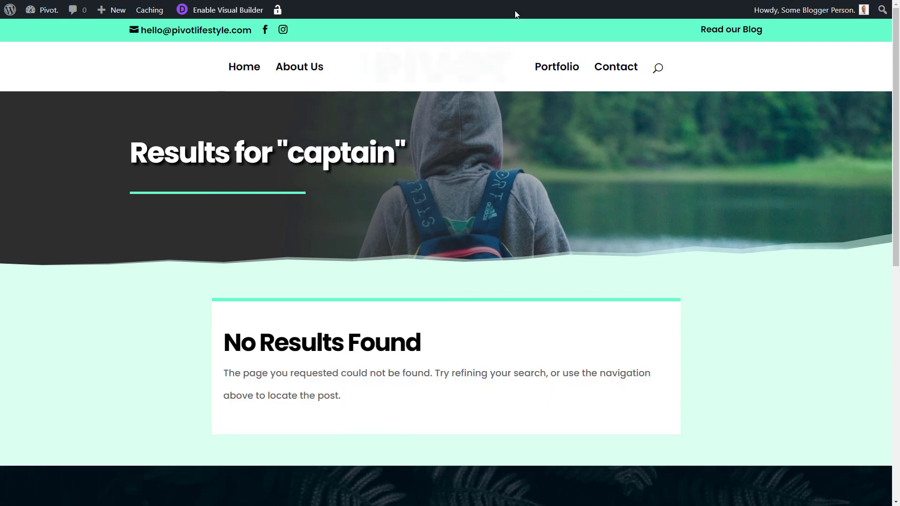
- Search the live site for "cheese" and examine the layout of the results
{"action": "left_click", "coordinate": [657, 68]}
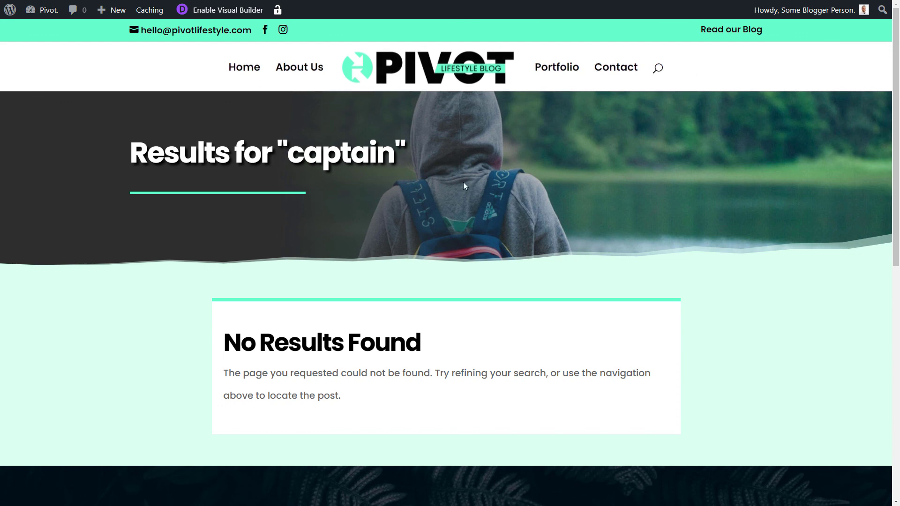
{"action": "double_click", "coordinate": [285, 69]}
{"action": "type", "text": "cheese"}
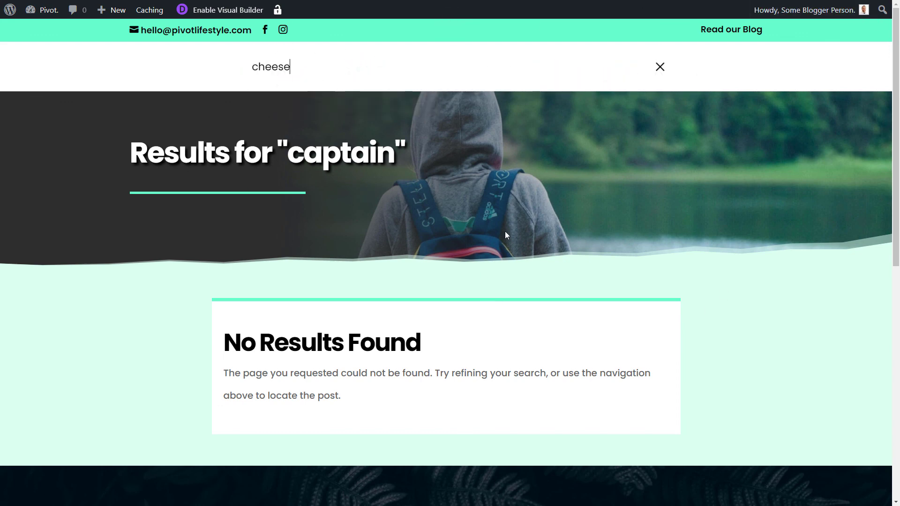
{"action": "key", "text": "Return"}
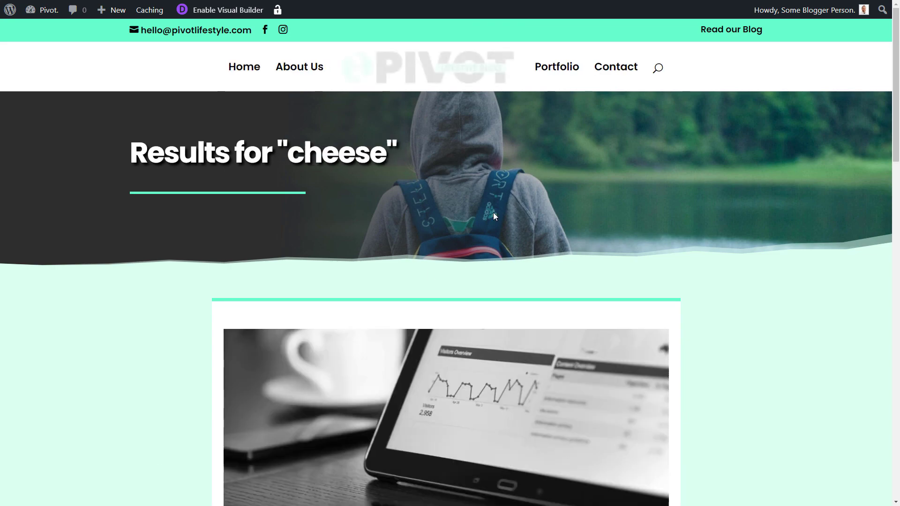
{"action": "scroll", "coordinate": [415, 290], "scroll_direction": "down", "scroll_amount": 4}
{"action": "scroll", "coordinate": [414, 290], "scroll_direction": "up", "scroll_amount": 5}
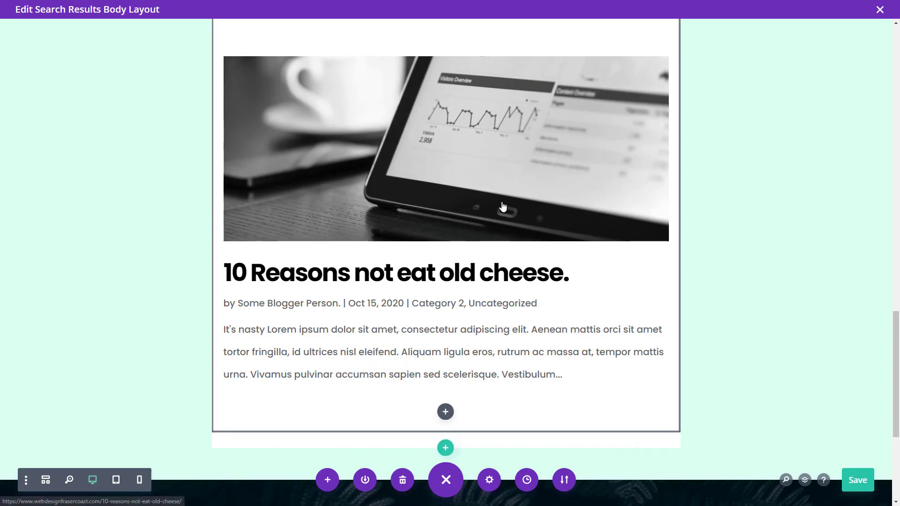
- Remove the dynamic featured image from the background of the header section in the Search Results body layout
{"action": "scroll", "coordinate": [110, 227], "scroll_direction": "down", "scroll_amount": 6}
{"action": "scroll", "coordinate": [110, 226], "scroll_direction": "up", "scroll_amount": 8}
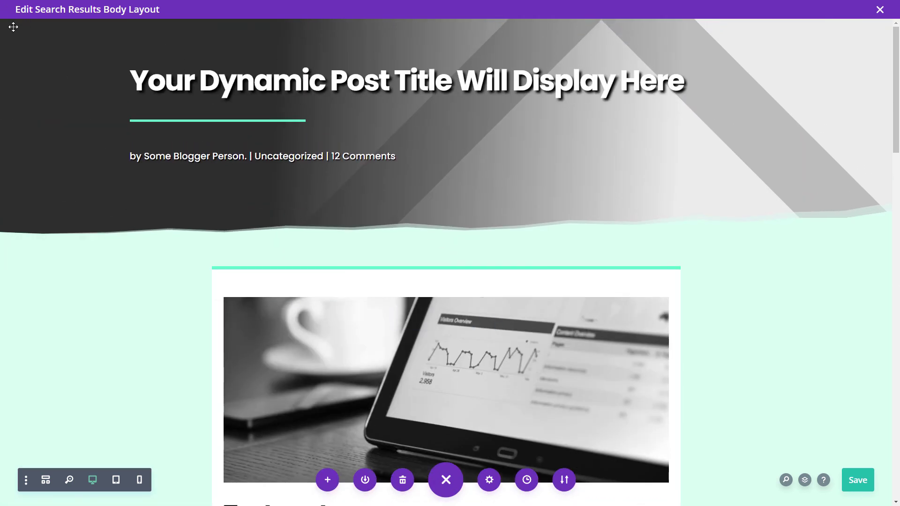
{"action": "left_click", "coordinate": [805, 480]}
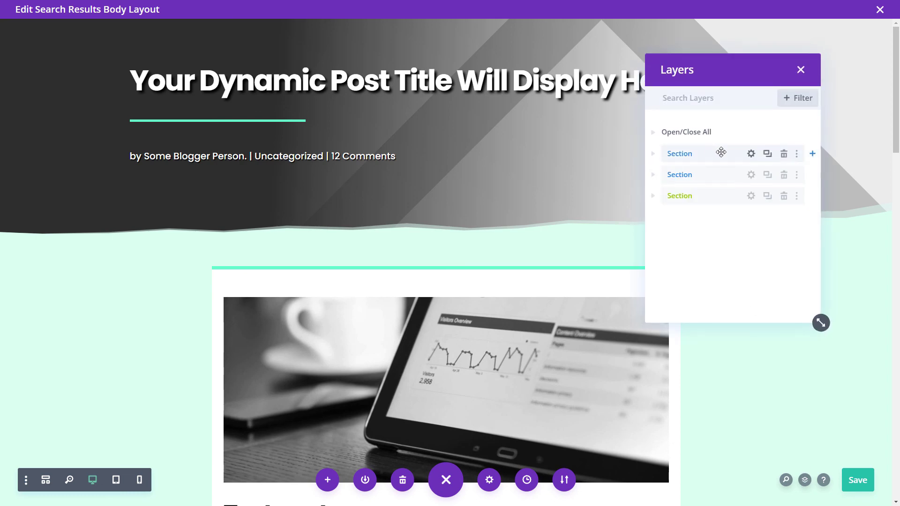
{"action": "left_click", "coordinate": [751, 154]}
{"action": "left_click", "coordinate": [649, 192]}
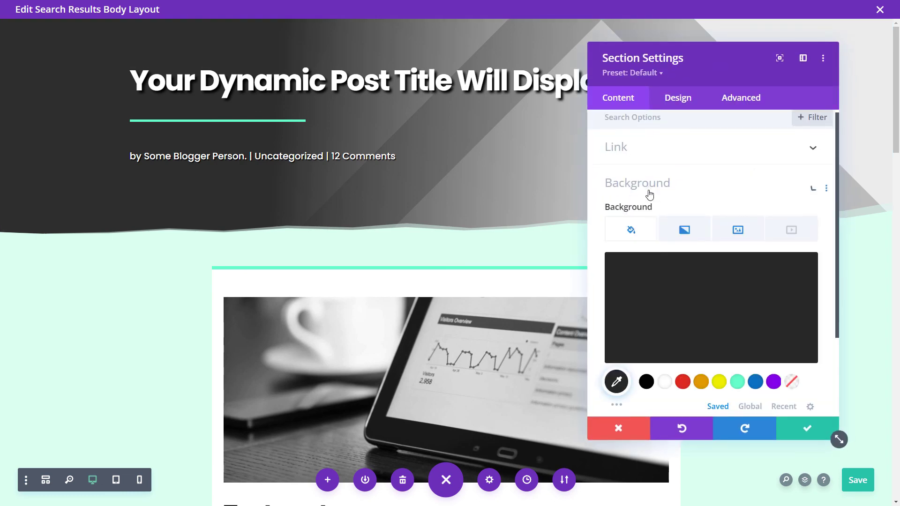
{"action": "left_click", "coordinate": [745, 178]}
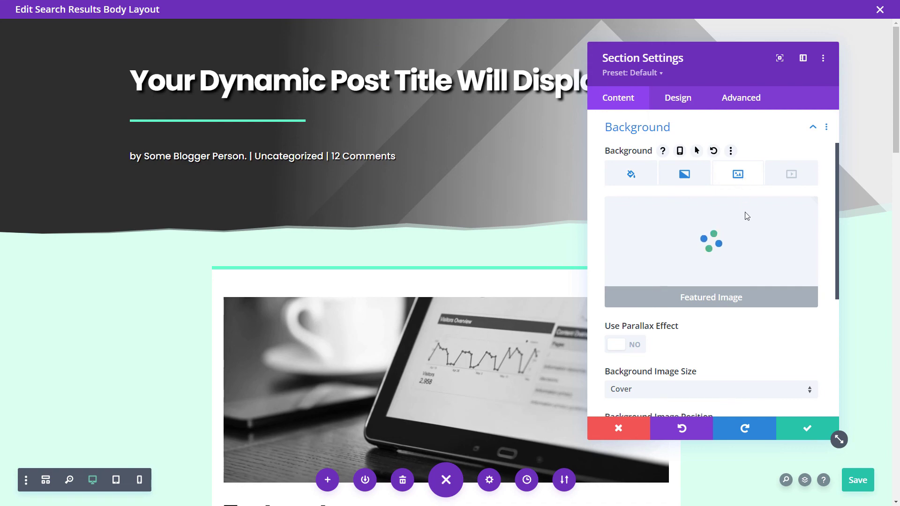
{"action": "left_click", "coordinate": [803, 219]}
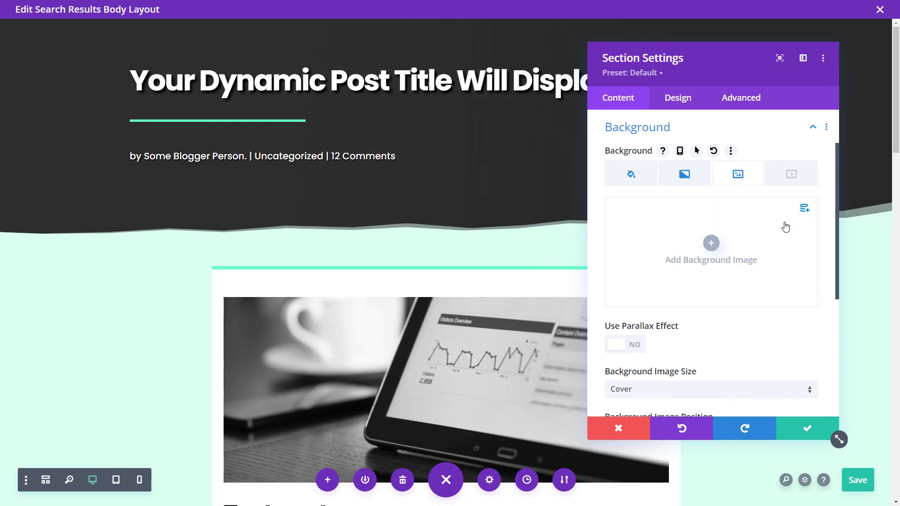
- Set the dark, grainy black texture from the media library as the header section's background image
{"action": "left_click", "coordinate": [721, 242]}
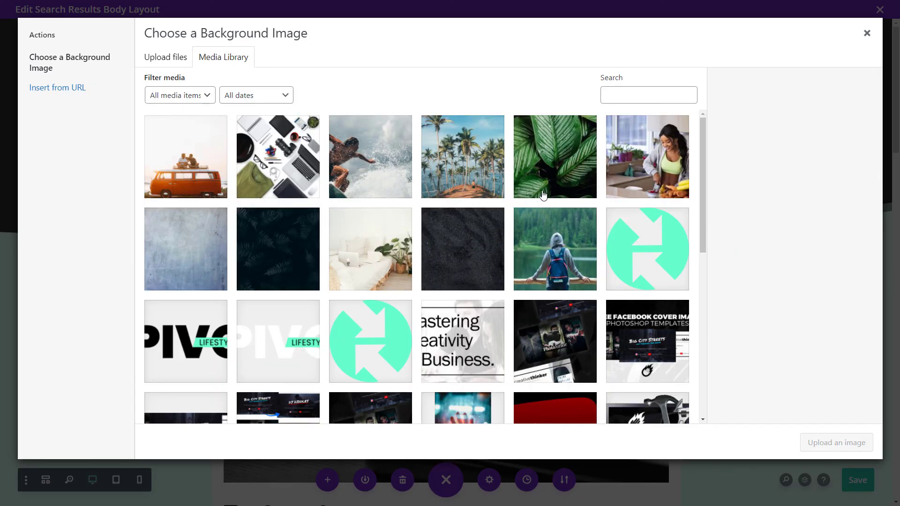
{"action": "left_click", "coordinate": [458, 253]}
{"action": "left_click", "coordinate": [842, 444]}
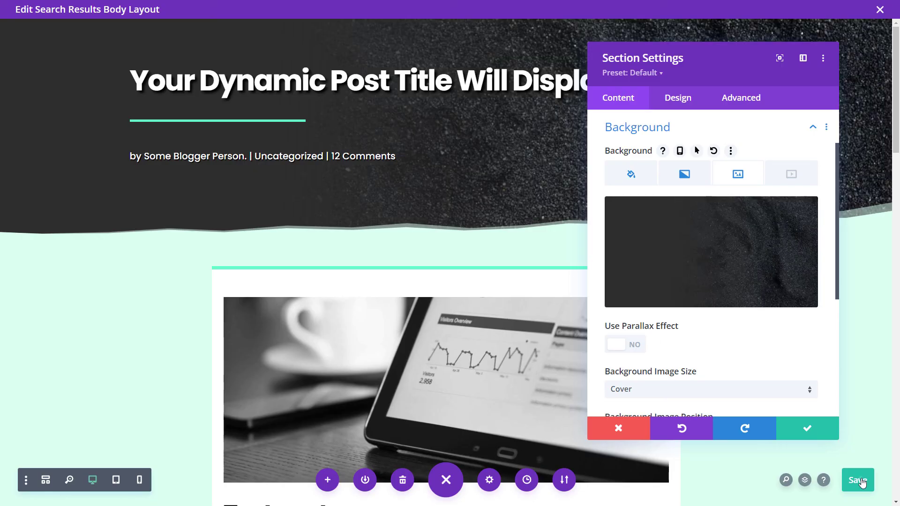
- Save the Search Results body layout and reload the live "cheese" results page to review the header background
{"action": "left_click", "coordinate": [861, 481]}
{"action": "mouse_move", "coordinate": [790, 291]}
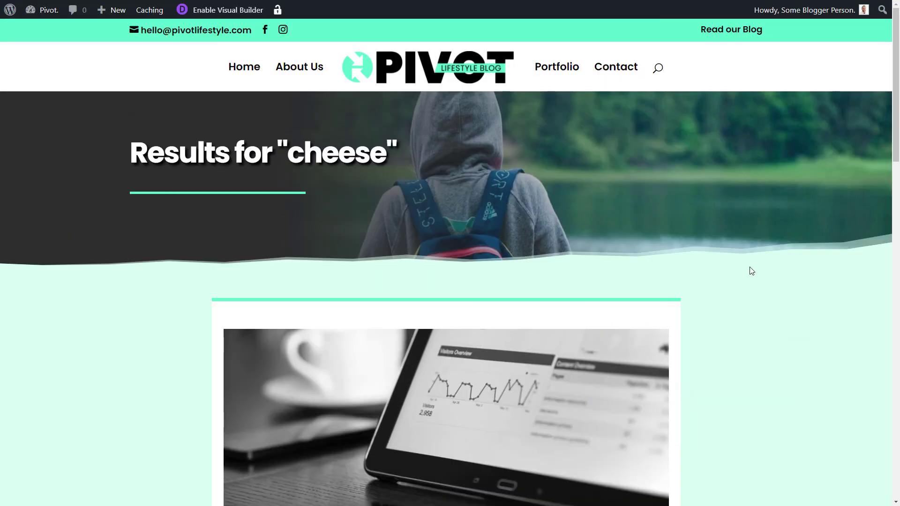
{"action": "key", "text": "F5"}
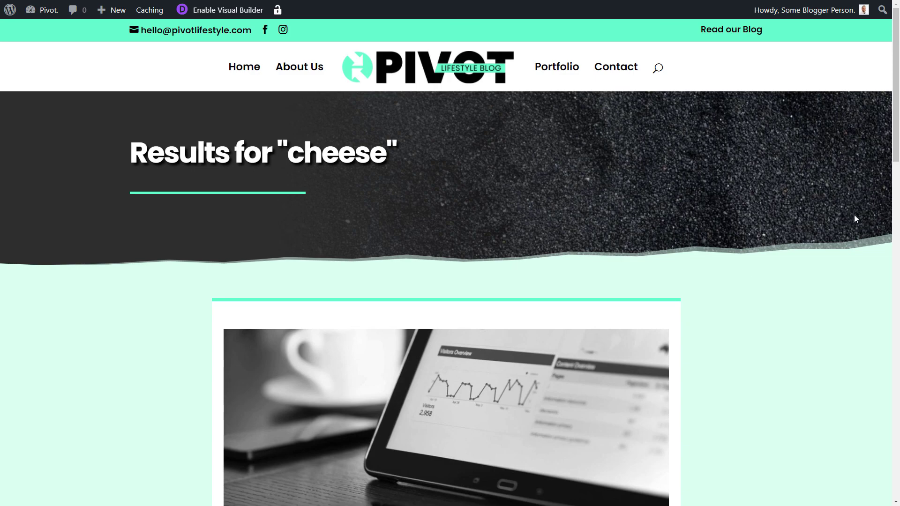
{"action": "left_click_drag", "start_coordinate": [896, 132], "coordinate": [873, 122]}
{"action": "scroll", "coordinate": [638, 313], "scroll_direction": "down", "scroll_amount": 8}
{"action": "scroll", "coordinate": [589, 375], "scroll_direction": "up", "scroll_amount": 8}
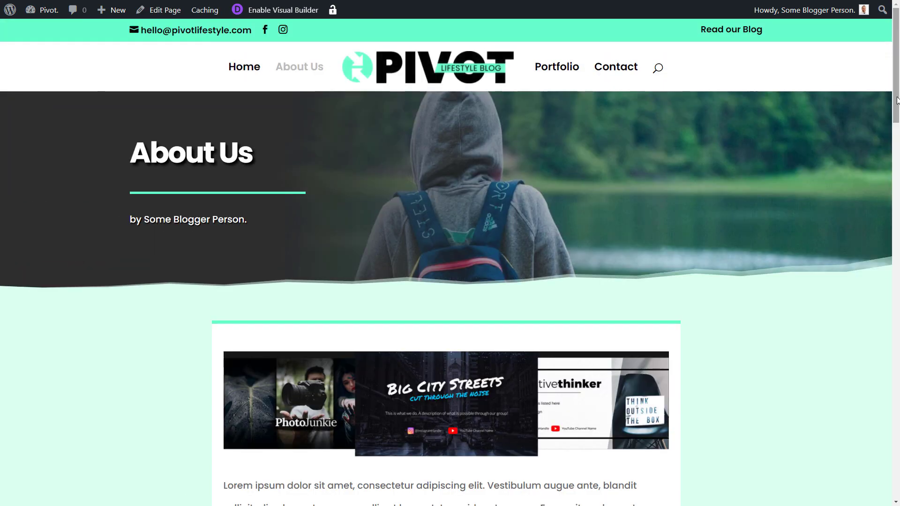
- Look through the live About Us page, and open it in the WordPress page editor to view its content
{"action": "left_click_drag", "start_coordinate": [897, 100], "coordinate": [896, 454]}
{"action": "left_click", "coordinate": [167, 14]}
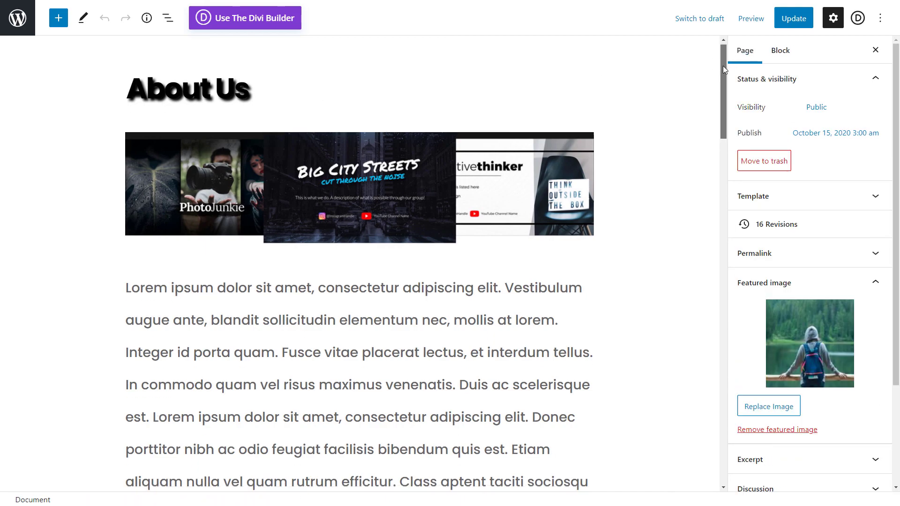
{"action": "left_click_drag", "start_coordinate": [723, 66], "coordinate": [737, 106]}
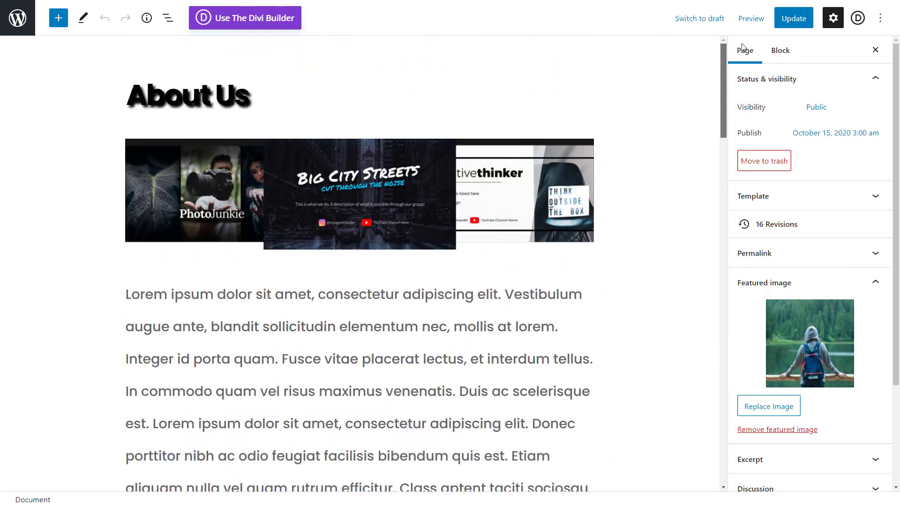